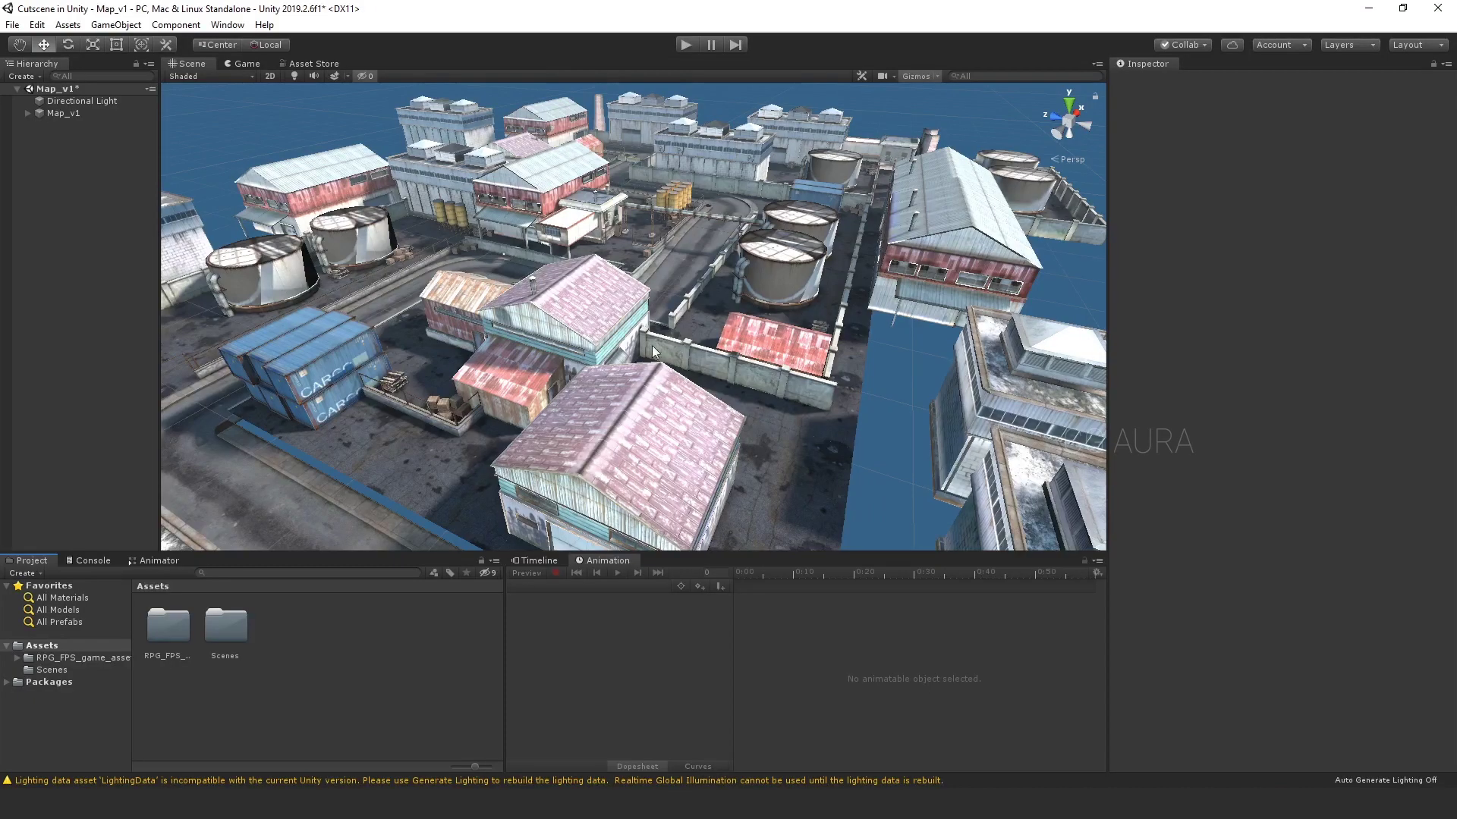
Bring the Scene view down to street level by the wall and stairs, then move the Notepad story outline right
left_click_drag(616, 371, 675, 391, "alt")
scroll(630, 327, "up", 5)
middle_click_drag(619, 265, 609, 314)
right_click_drag(610, 313, 727, 333)
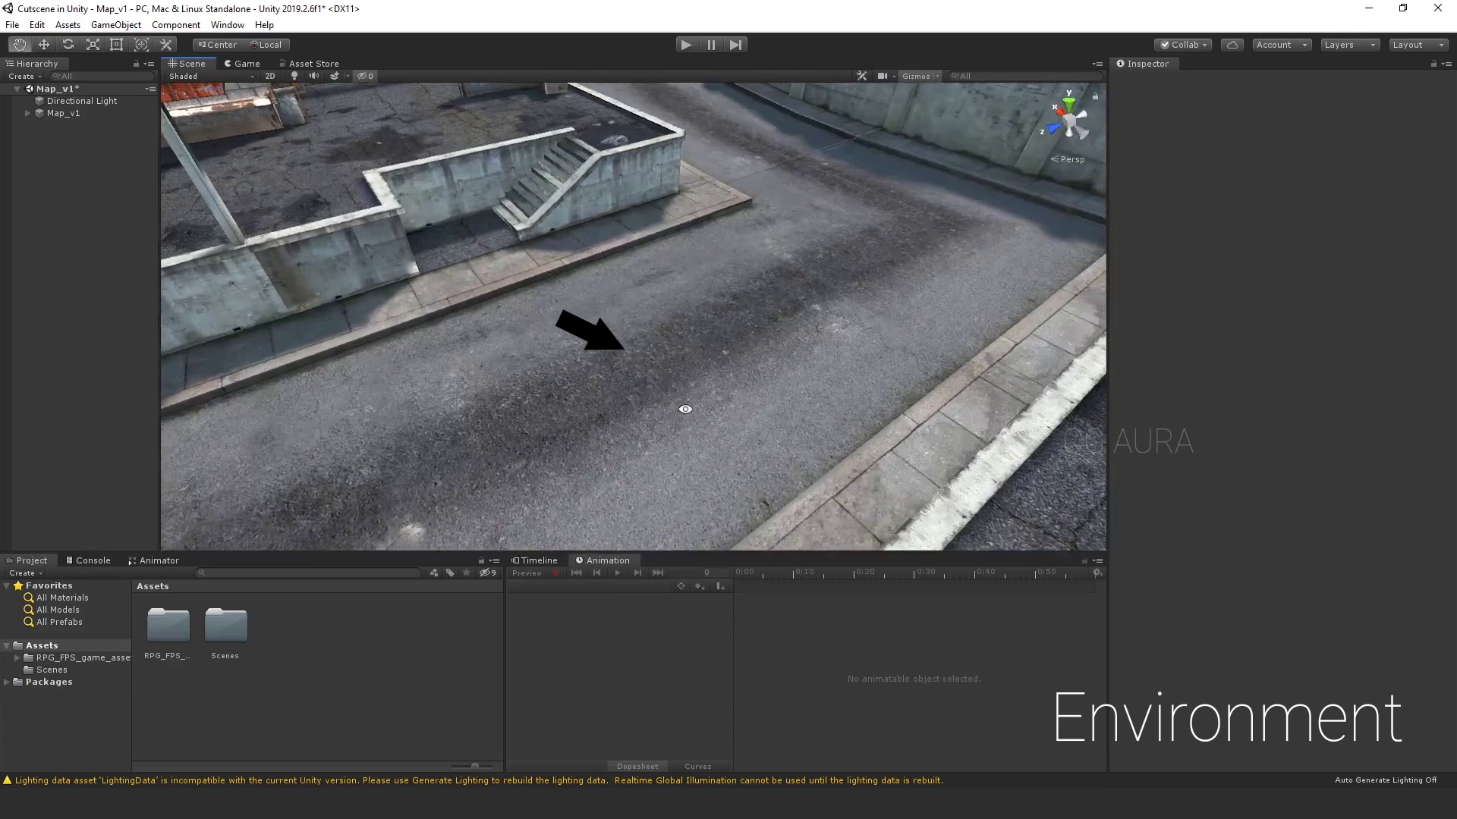
right_click_drag(685, 409, 650, 382)
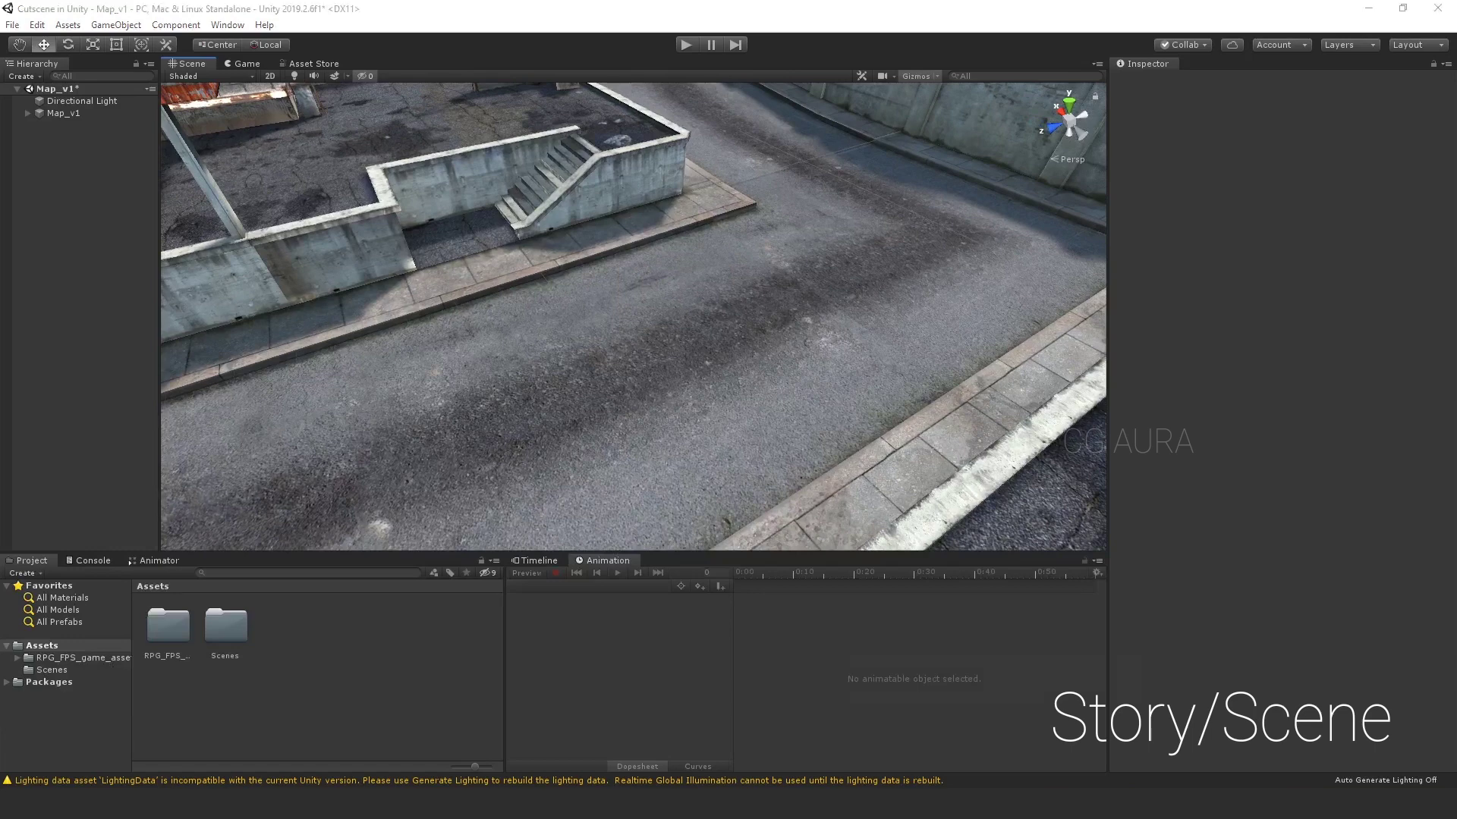
key("alt+Tab")
left_click_drag(759, 264, 928, 267)
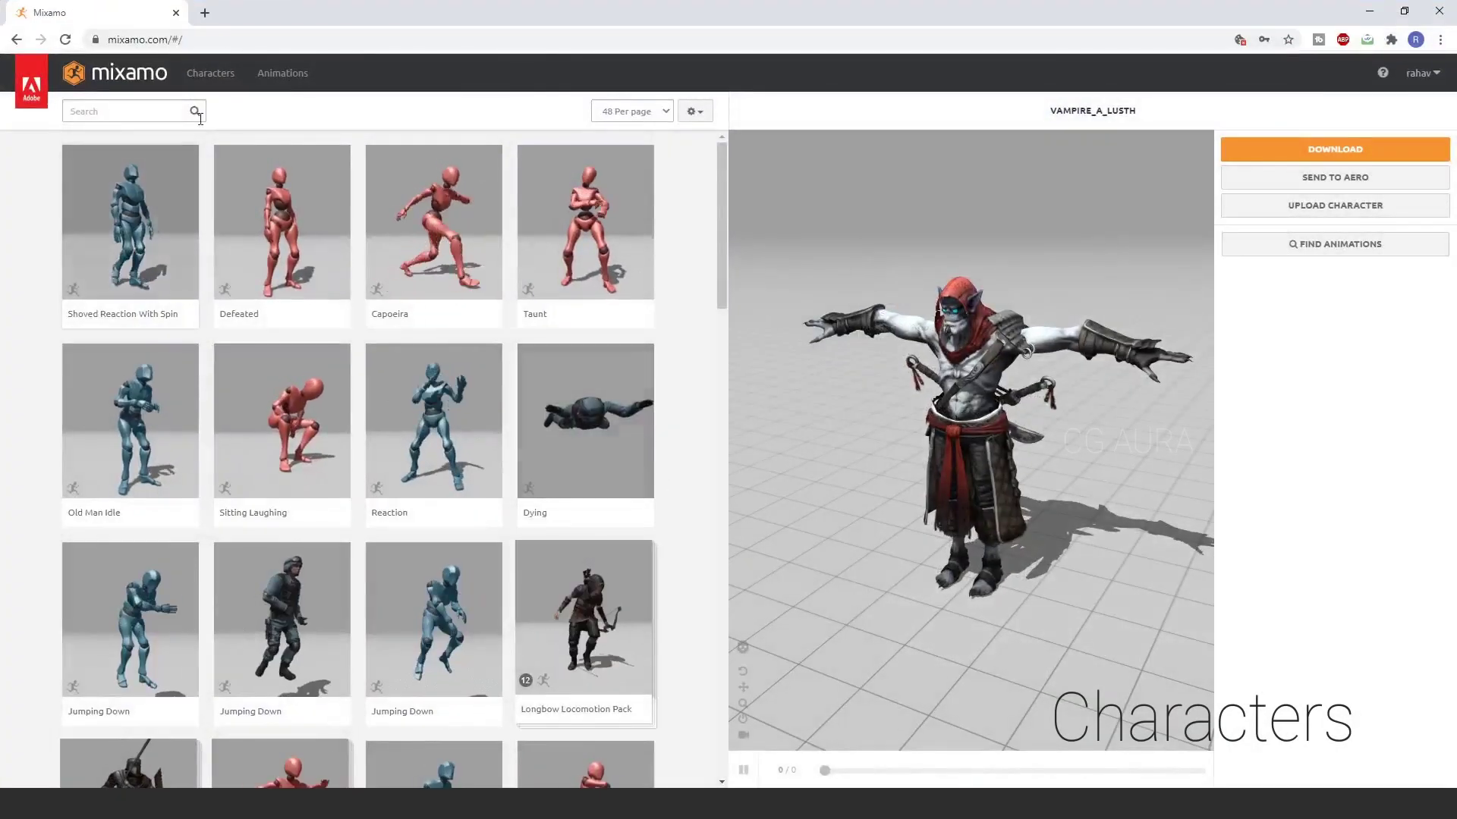
Choose Erika Archer from the Mixamo character list and confirm her as the character
left_click(212, 74)
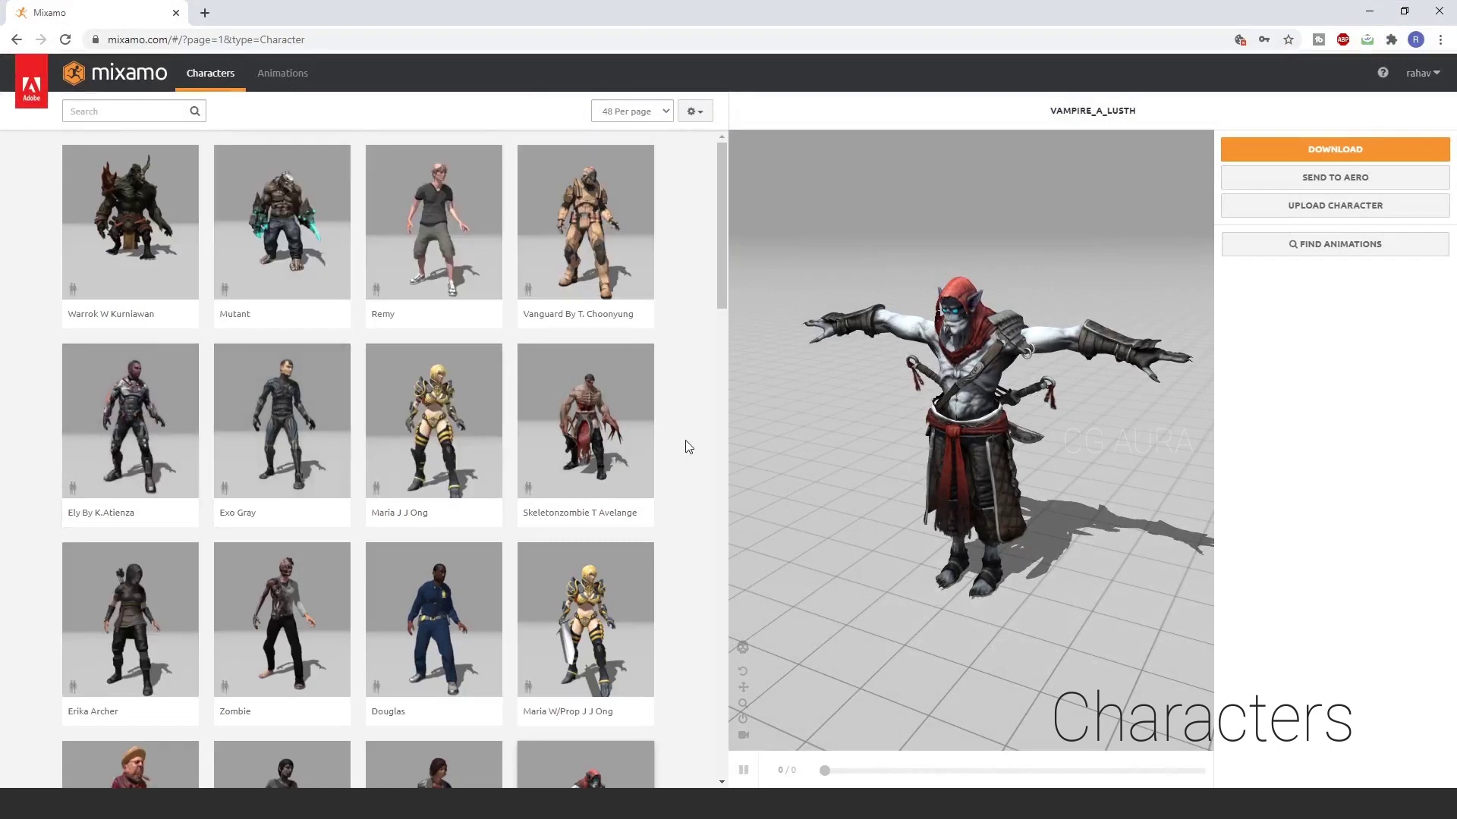
scroll(677, 500, "down", 6)
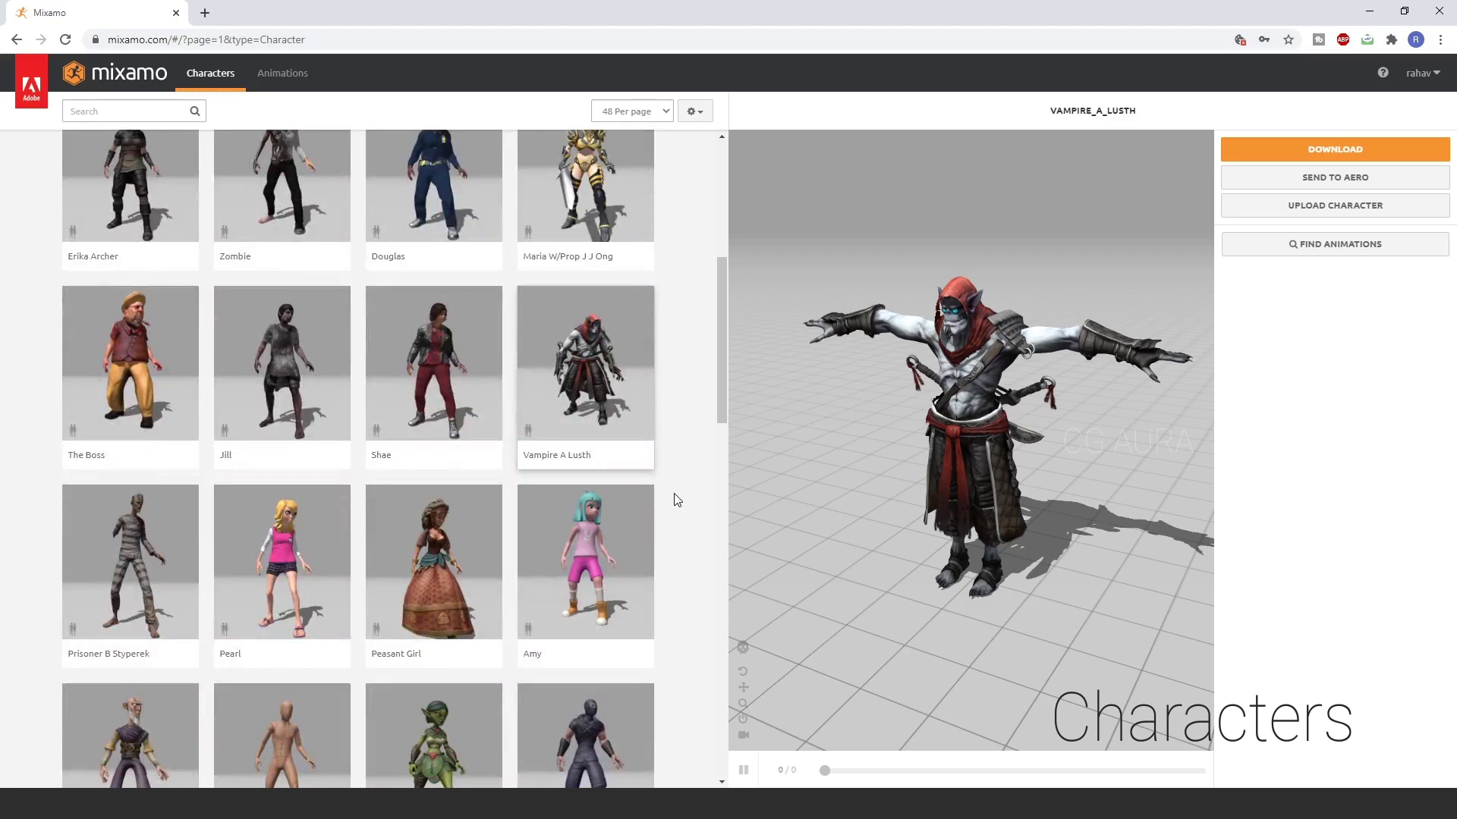
scroll(677, 500, "down", 4)
scroll(678, 500, "up", 10)
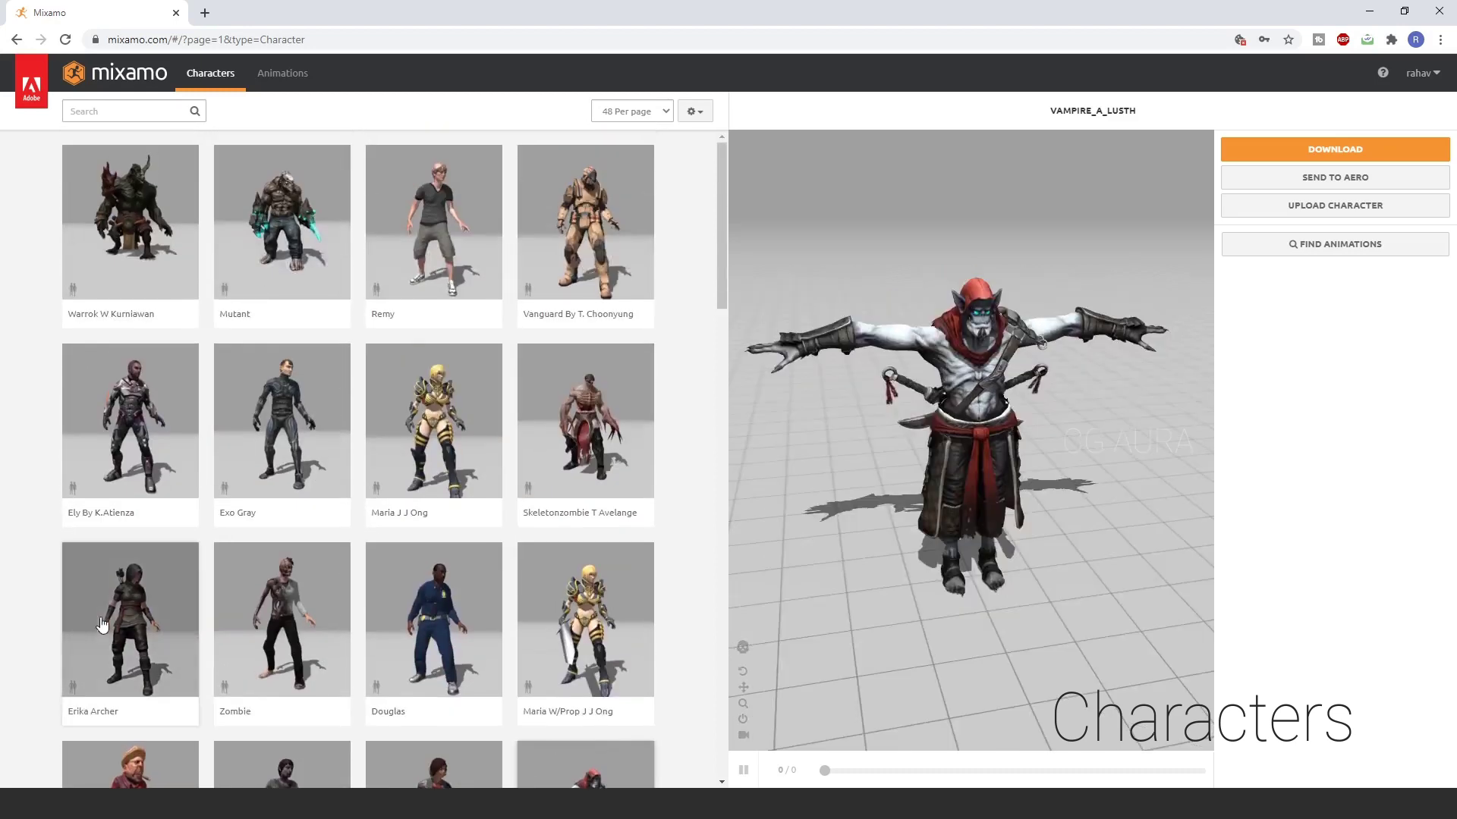
left_click(130, 629)
left_click(1006, 280)
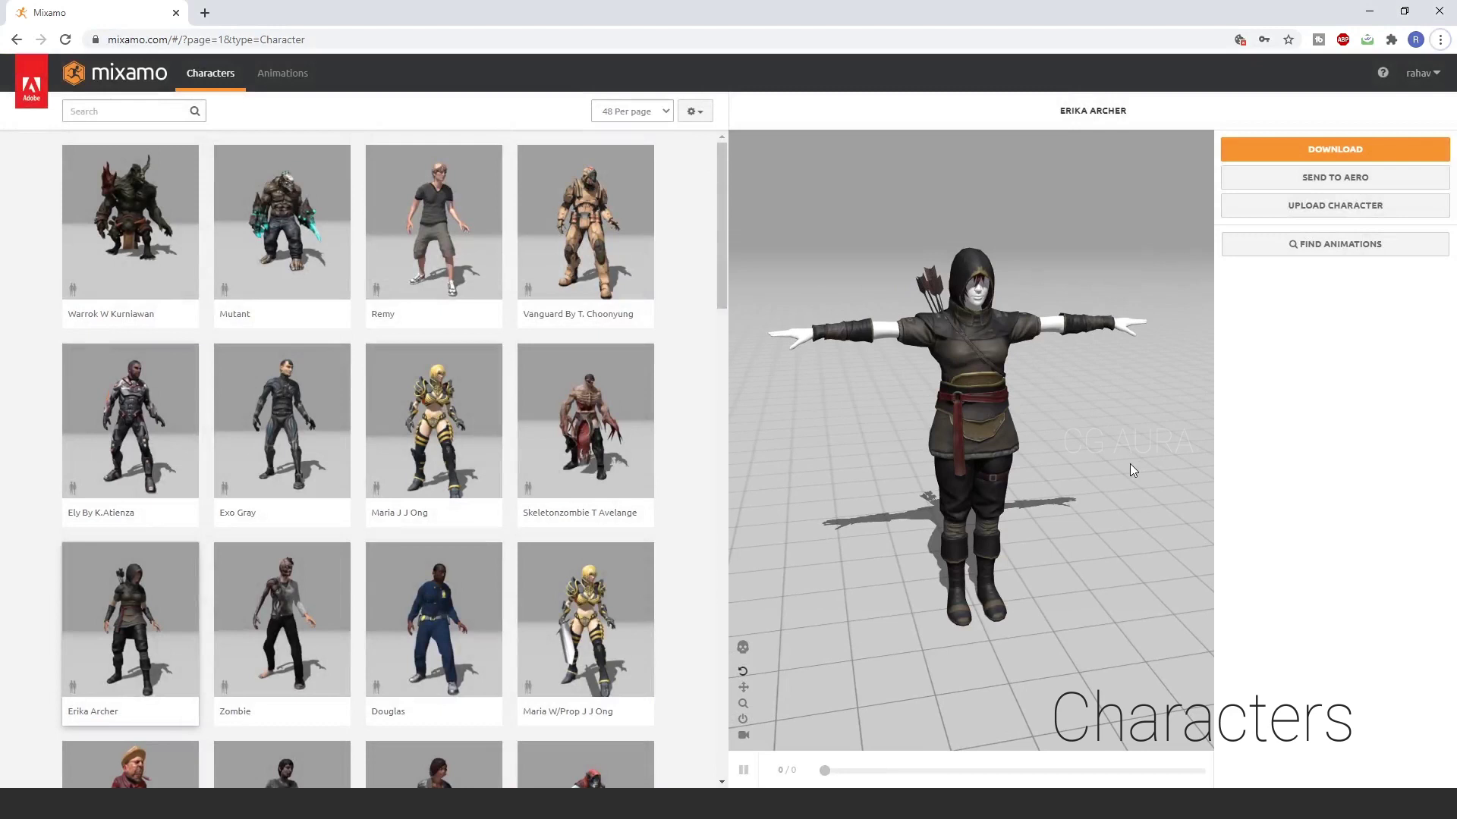
Orbit the Erika Archer preview to inspect her, then switch to the Animations library
left_click(210, 73)
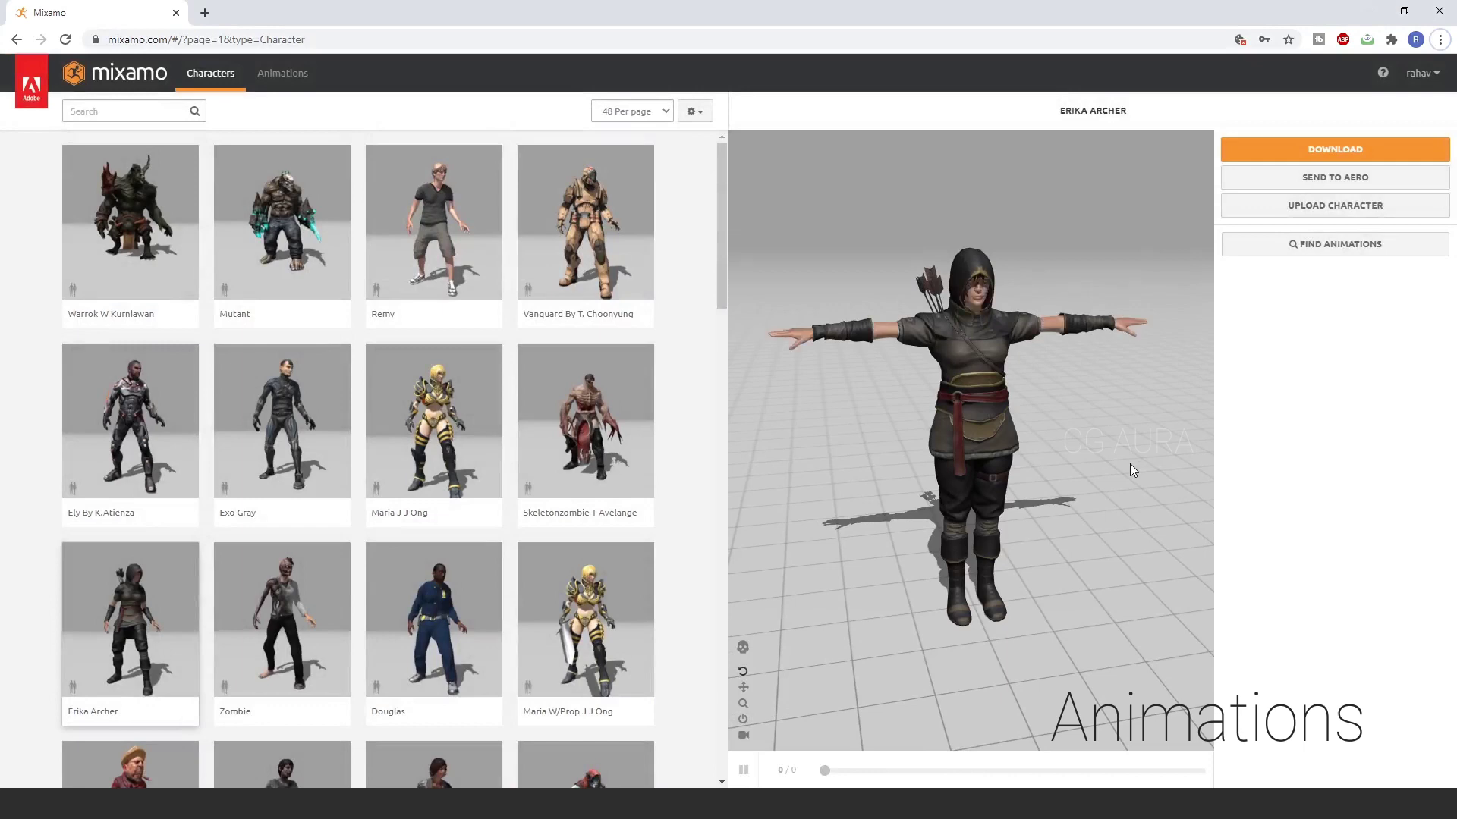
left_click_drag(1130, 463, 1091, 462)
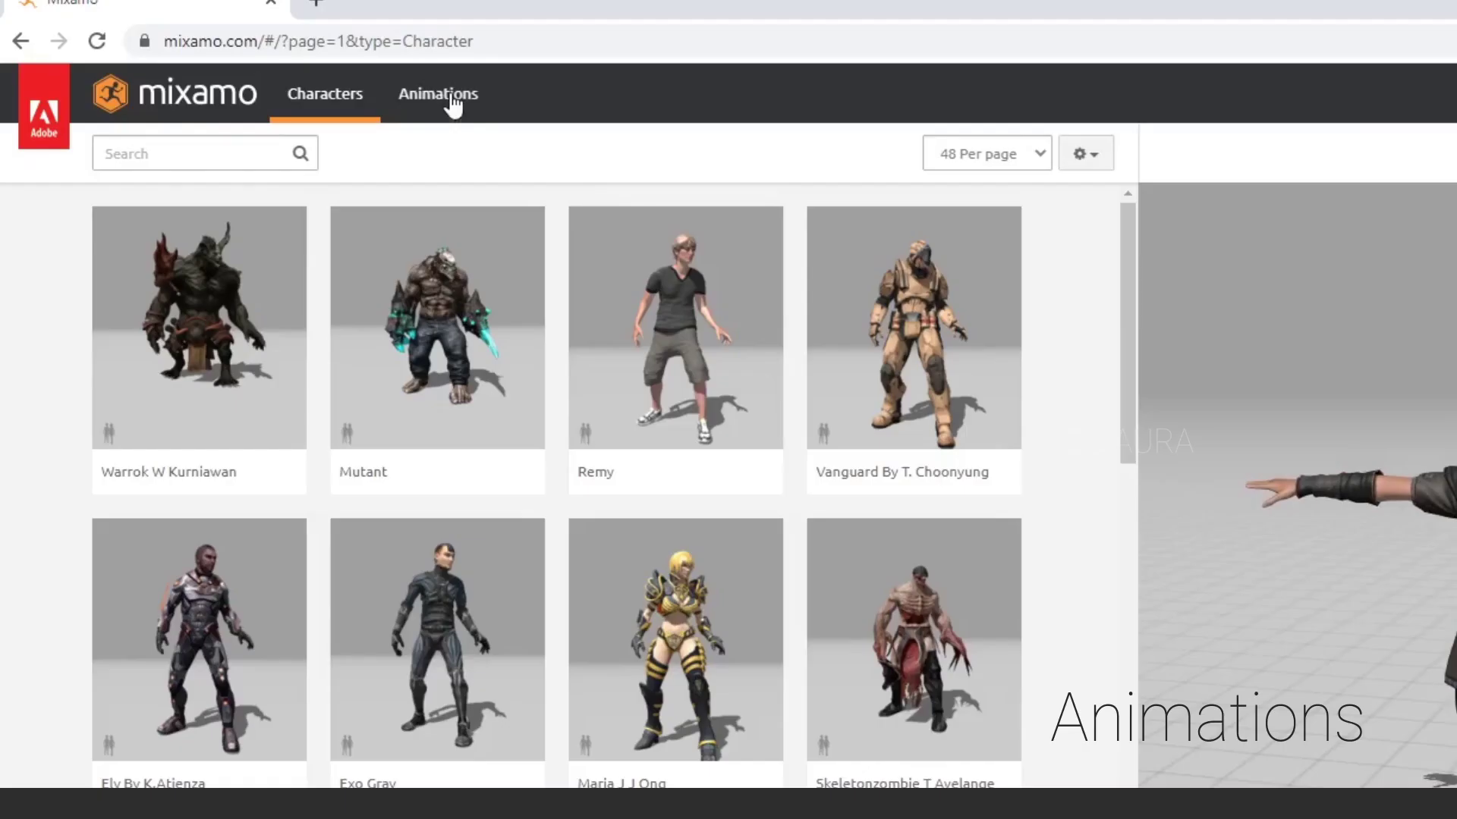
left_click(292, 79)
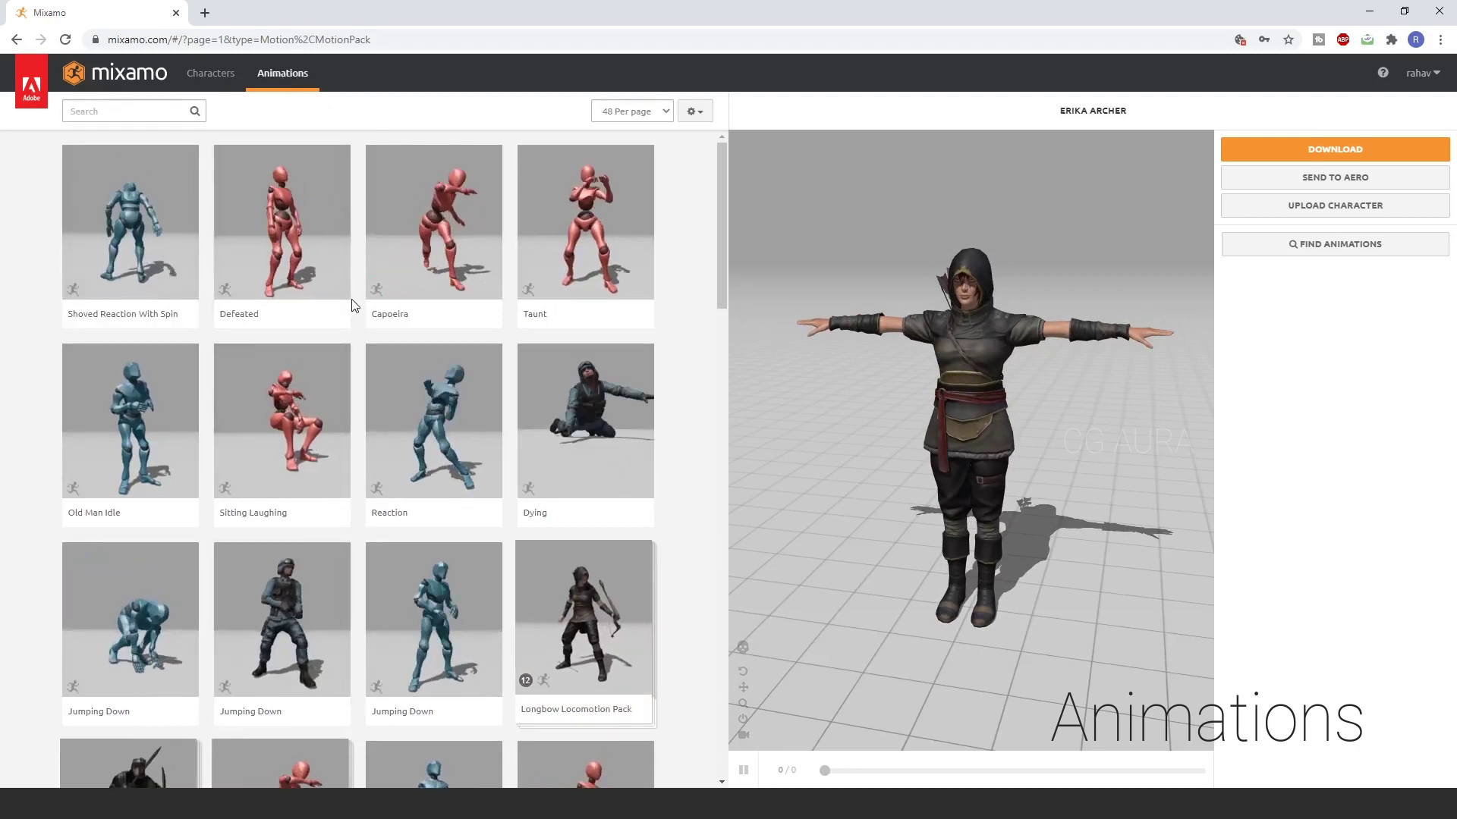
Bring the Notepad story outline to the front and move past the opening standing idle lines
mouse_move(1225, 805)
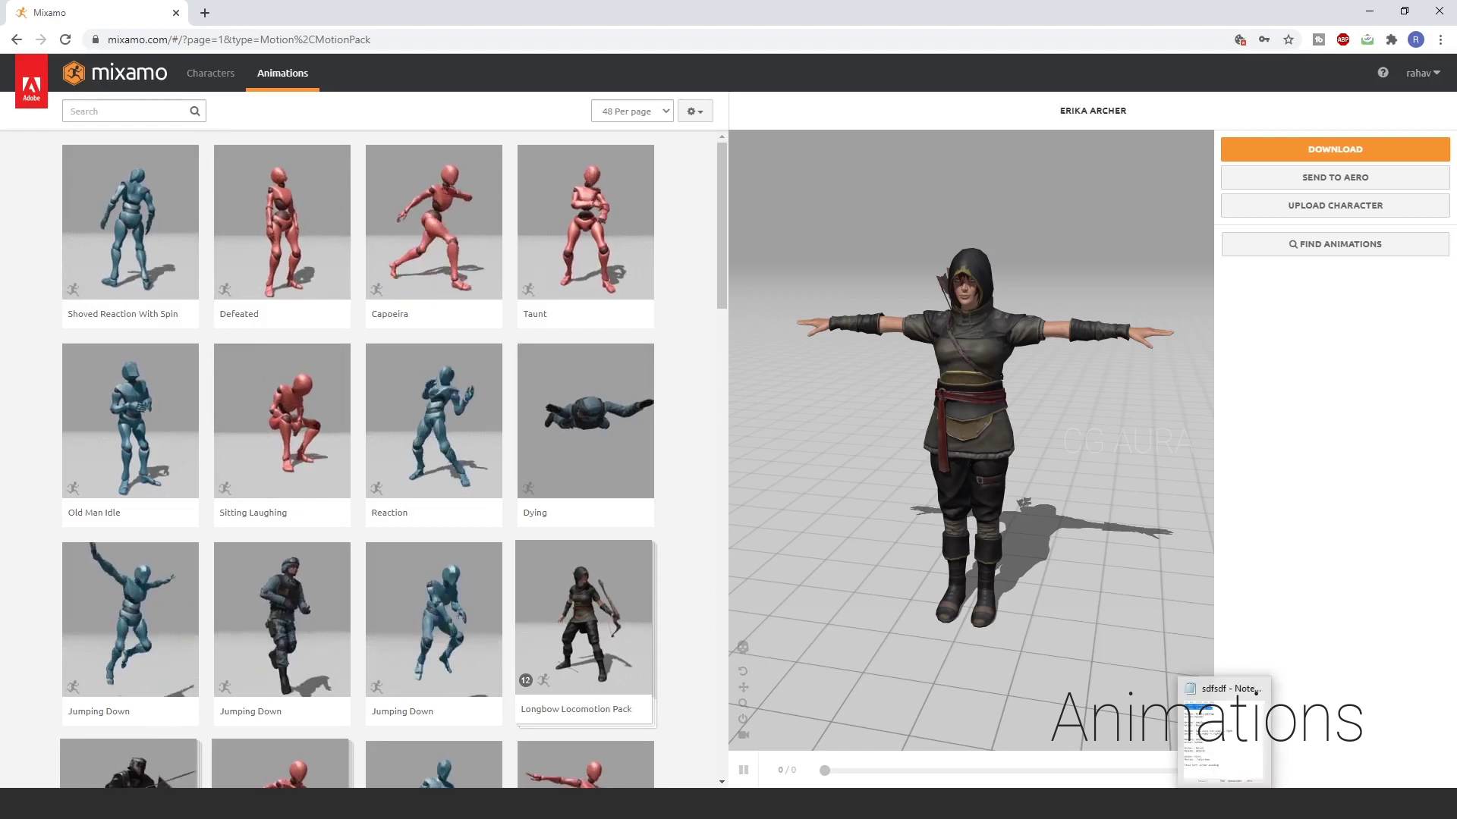
left_click(1225, 733)
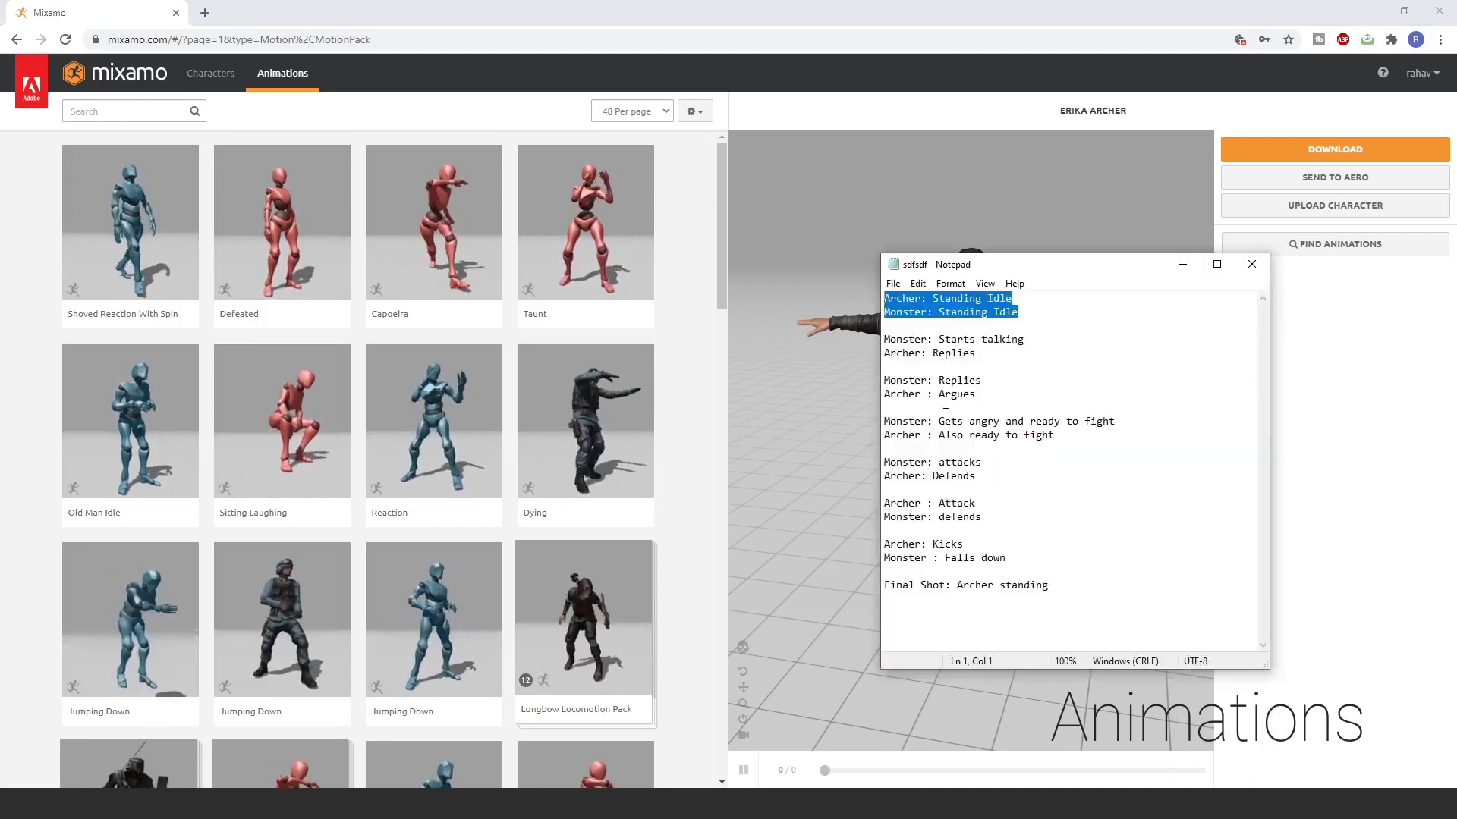
left_click(1041, 300)
left_click(1059, 318)
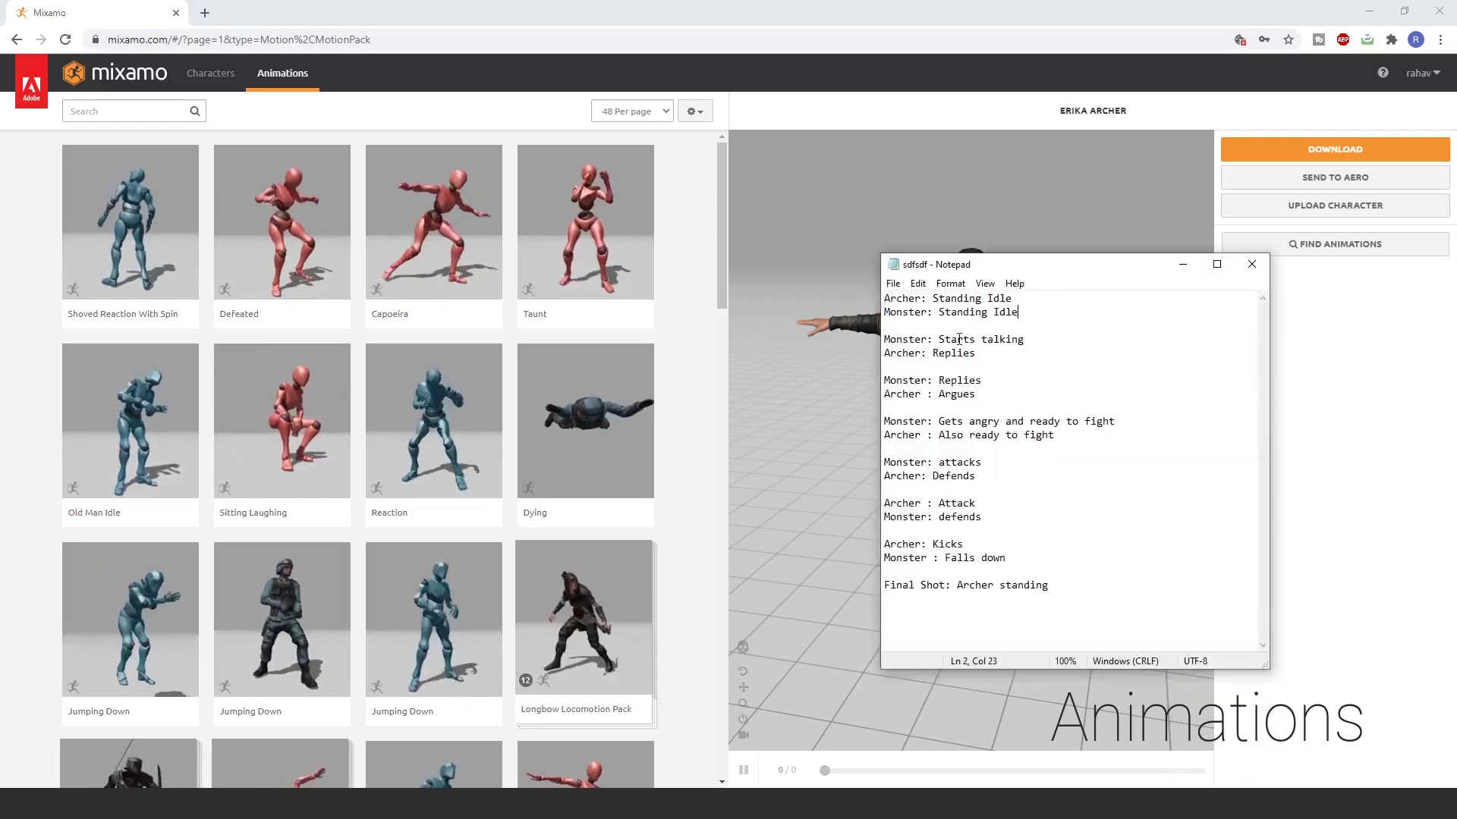
Mark the Archer Replies, Monster gets angry, Archer Defends, attack and kick lines in turn
left_click_drag(895, 353, 1019, 352)
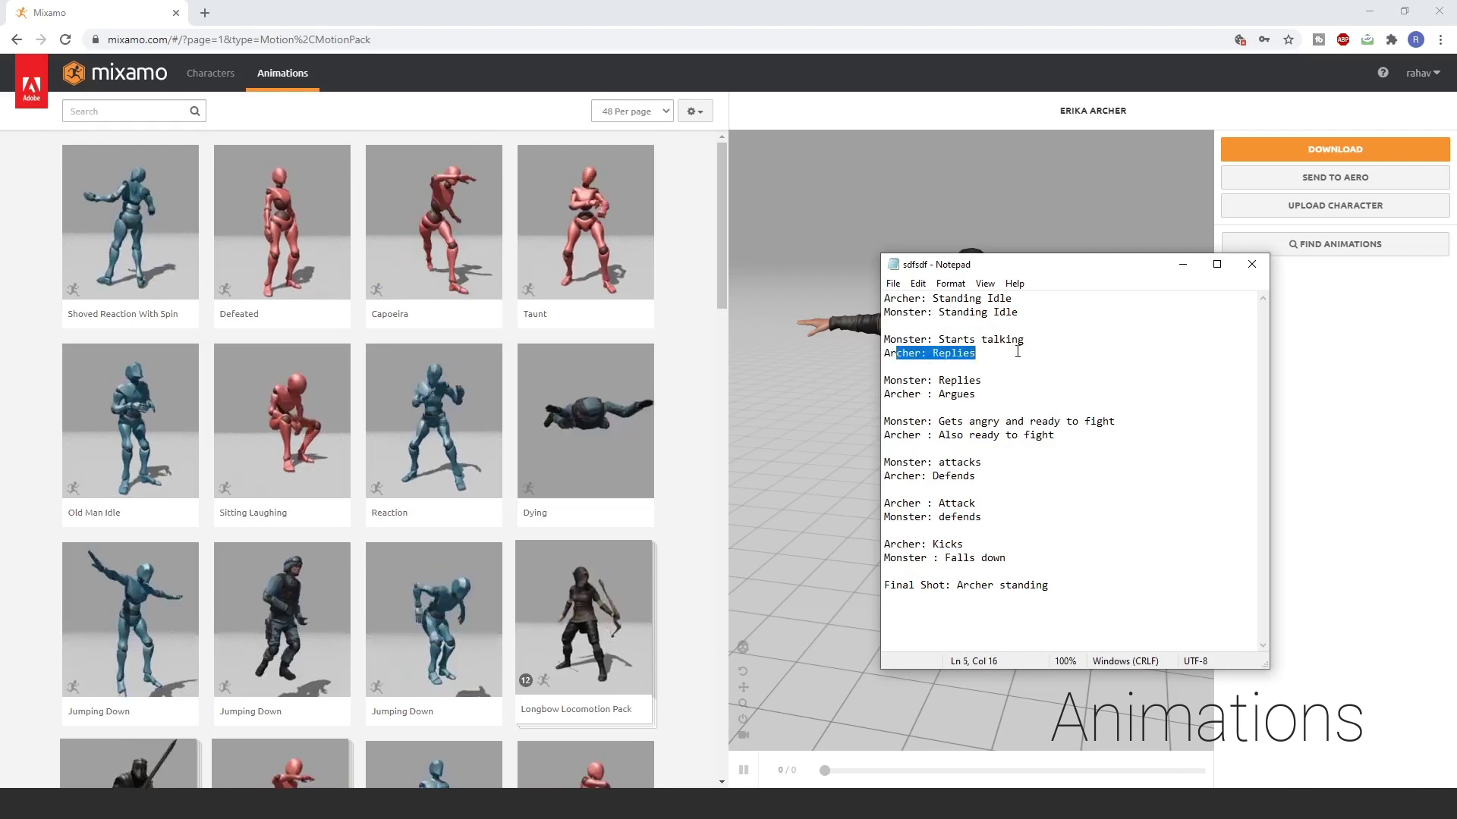
left_click_drag(895, 422, 1159, 417)
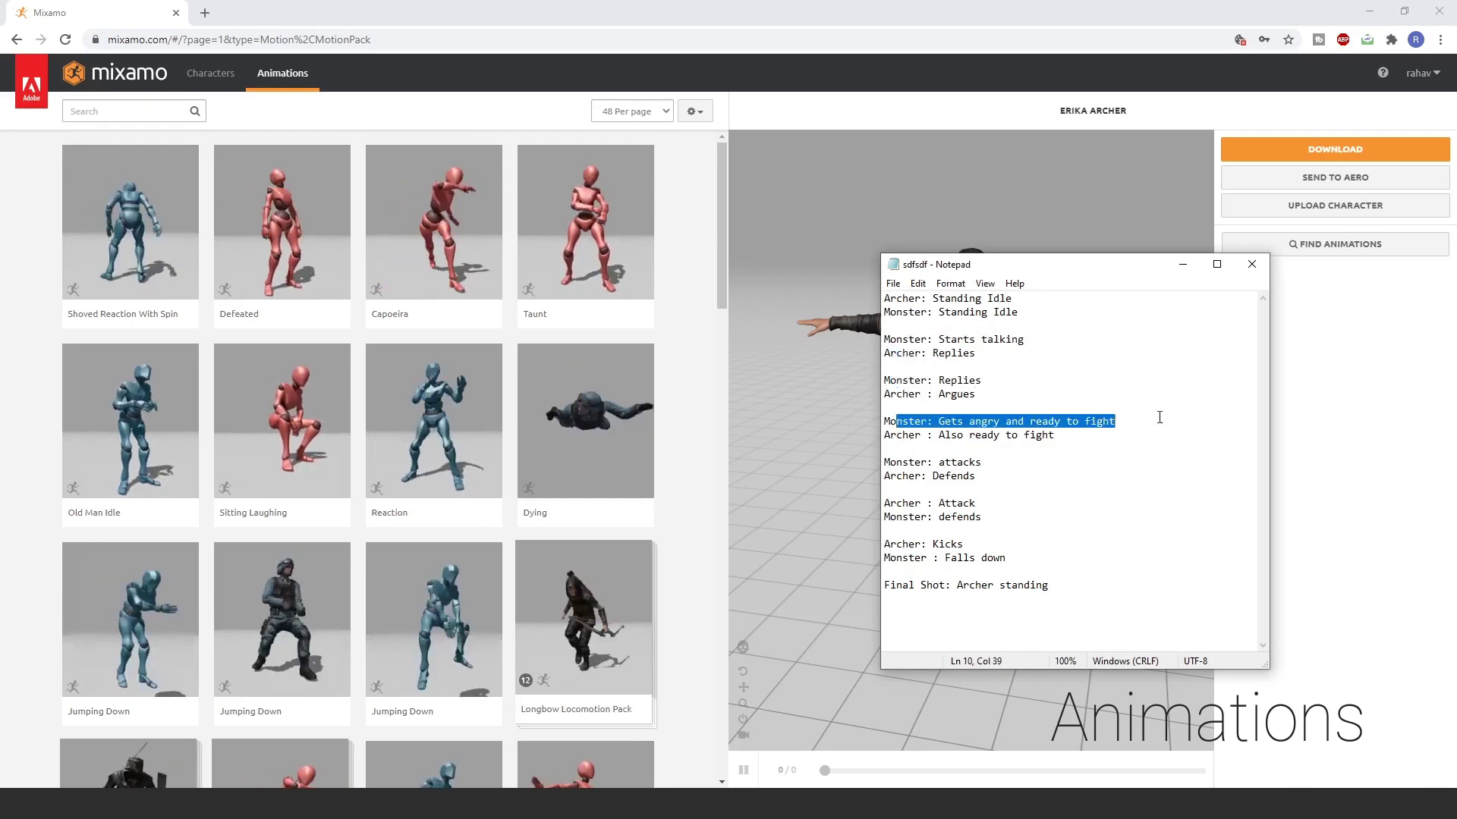
left_click_drag(896, 435, 1056, 435)
left_click_drag(896, 463, 1070, 478)
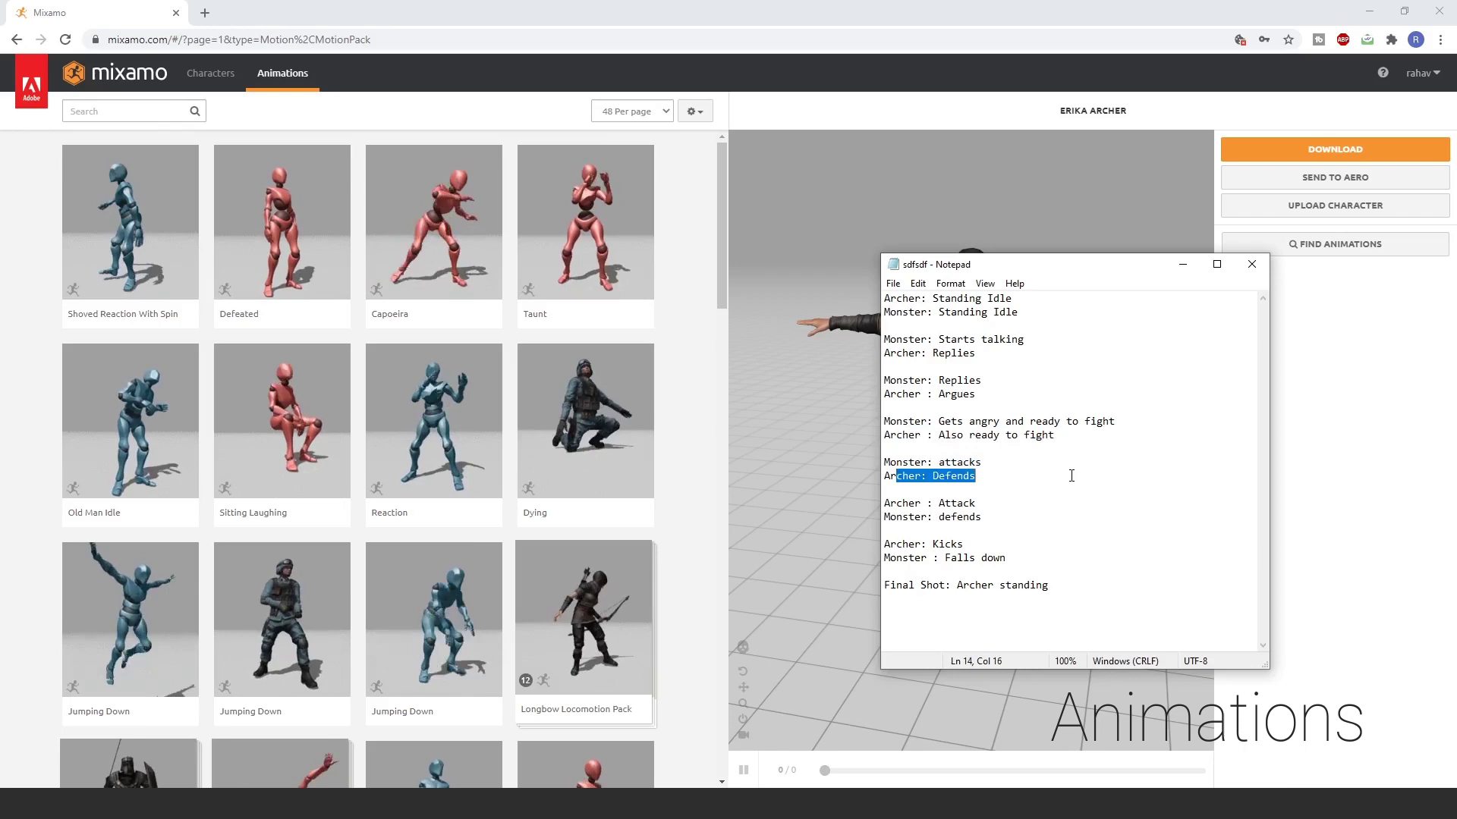
left_click_drag(896, 505, 1001, 519)
left_click_drag(899, 544, 950, 545)
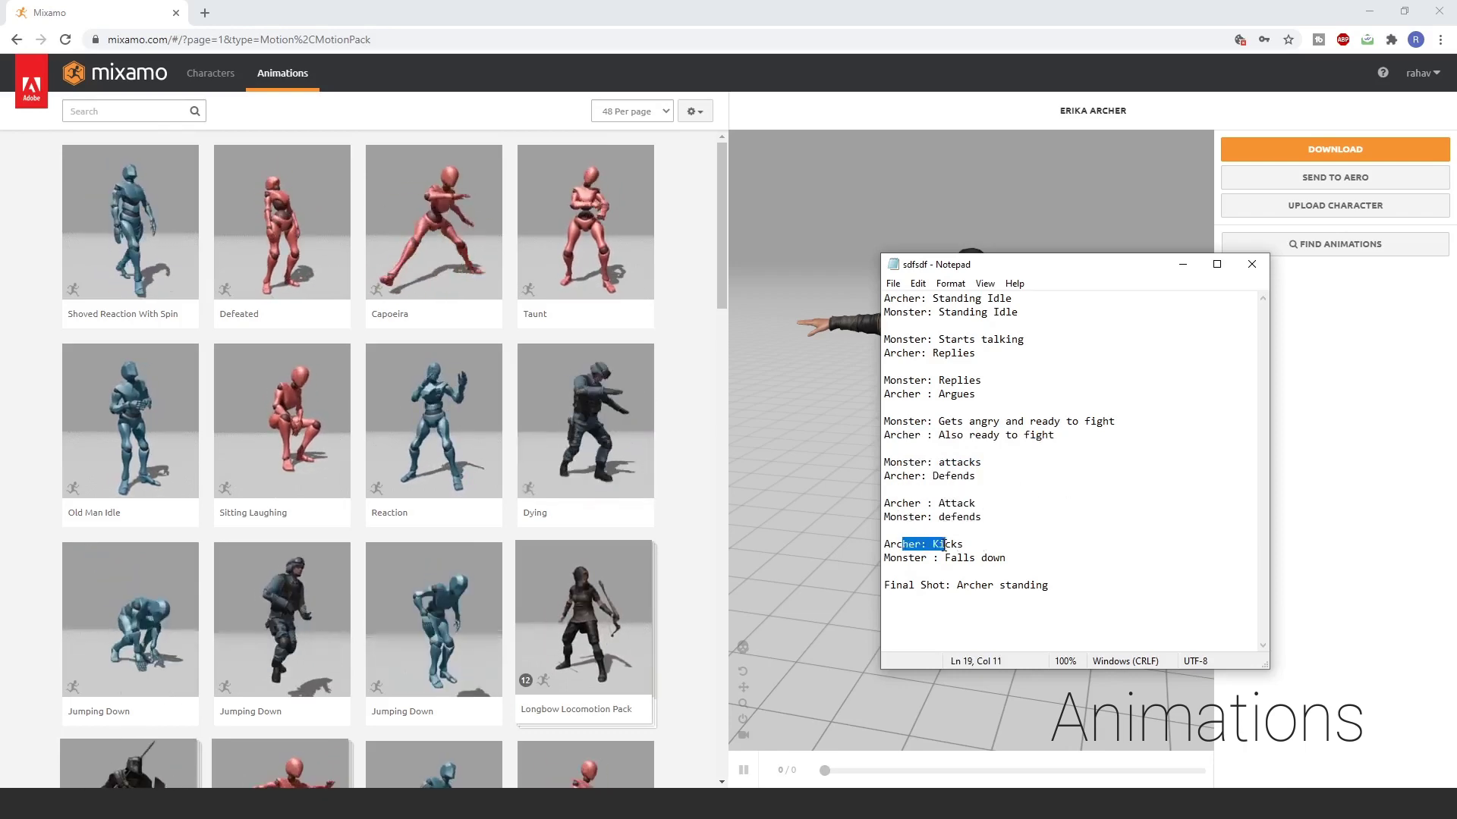
Search Mixamo animations for 'talk' and preview Talking At Watercooler, then Talking, on Erika Archer
left_click(1123, 605)
left_click(138, 114)
type("idle")
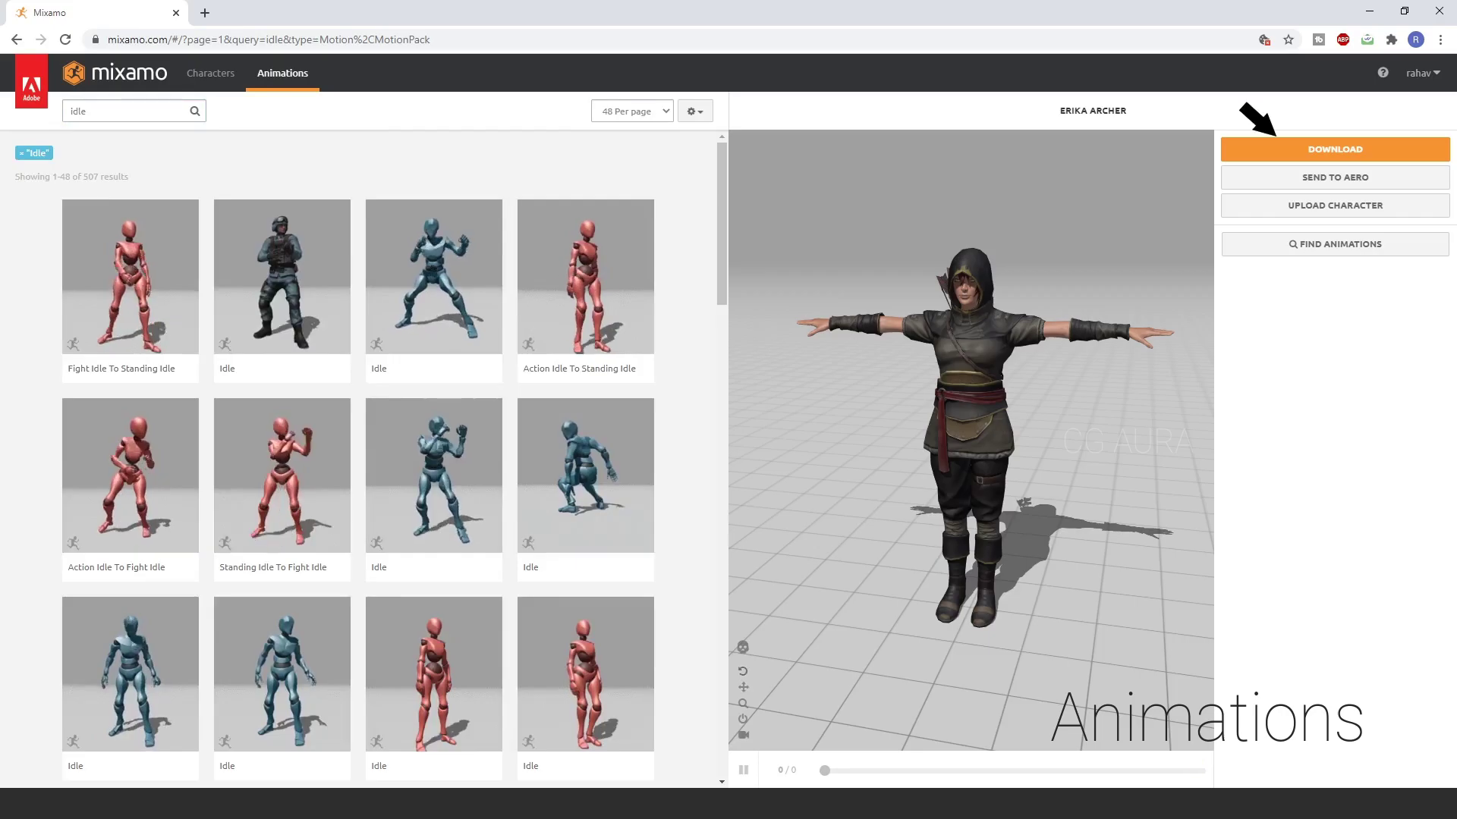
key("ctrl+a")
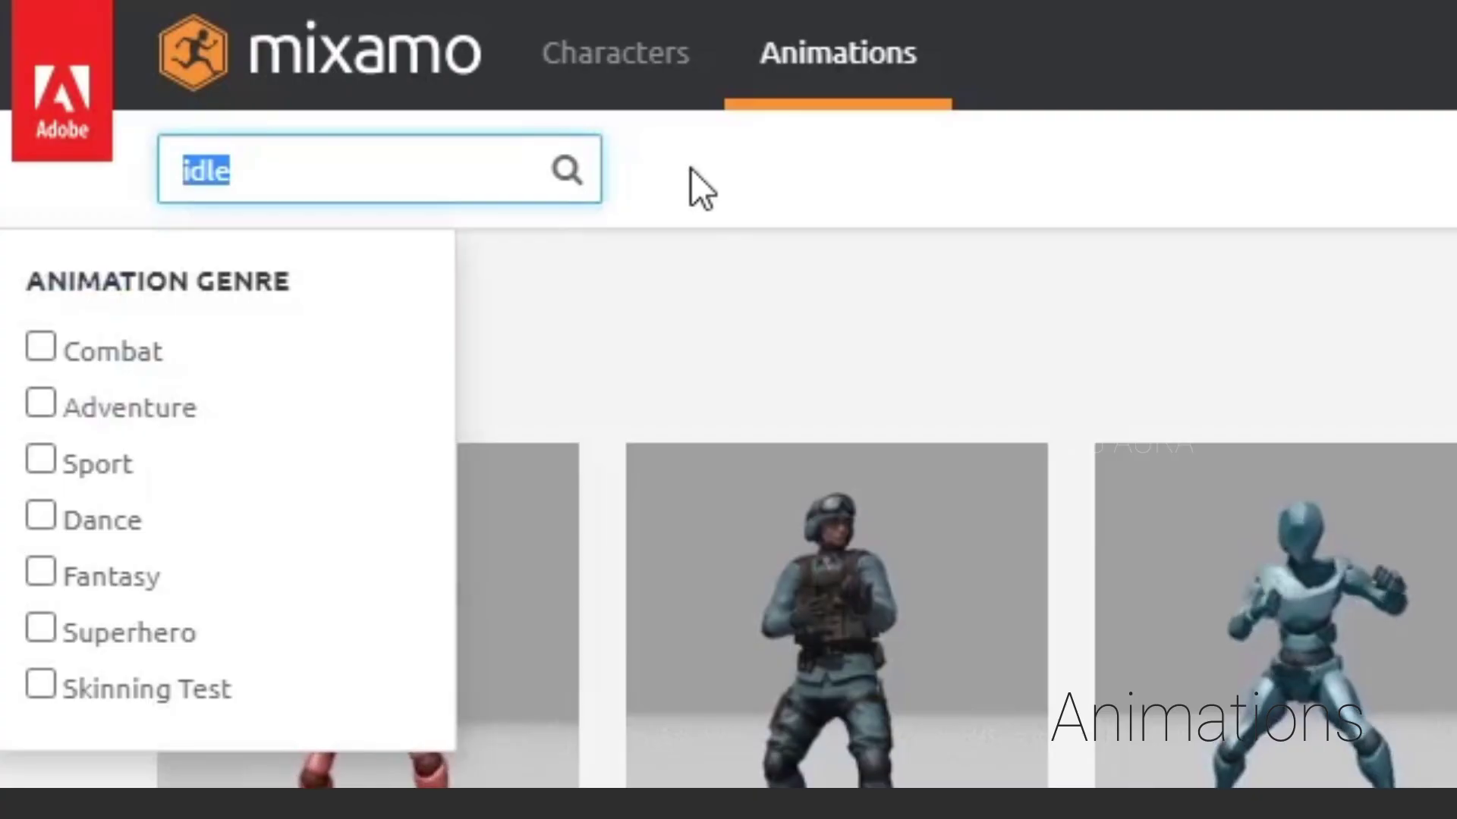
type("talk")
key("Return")
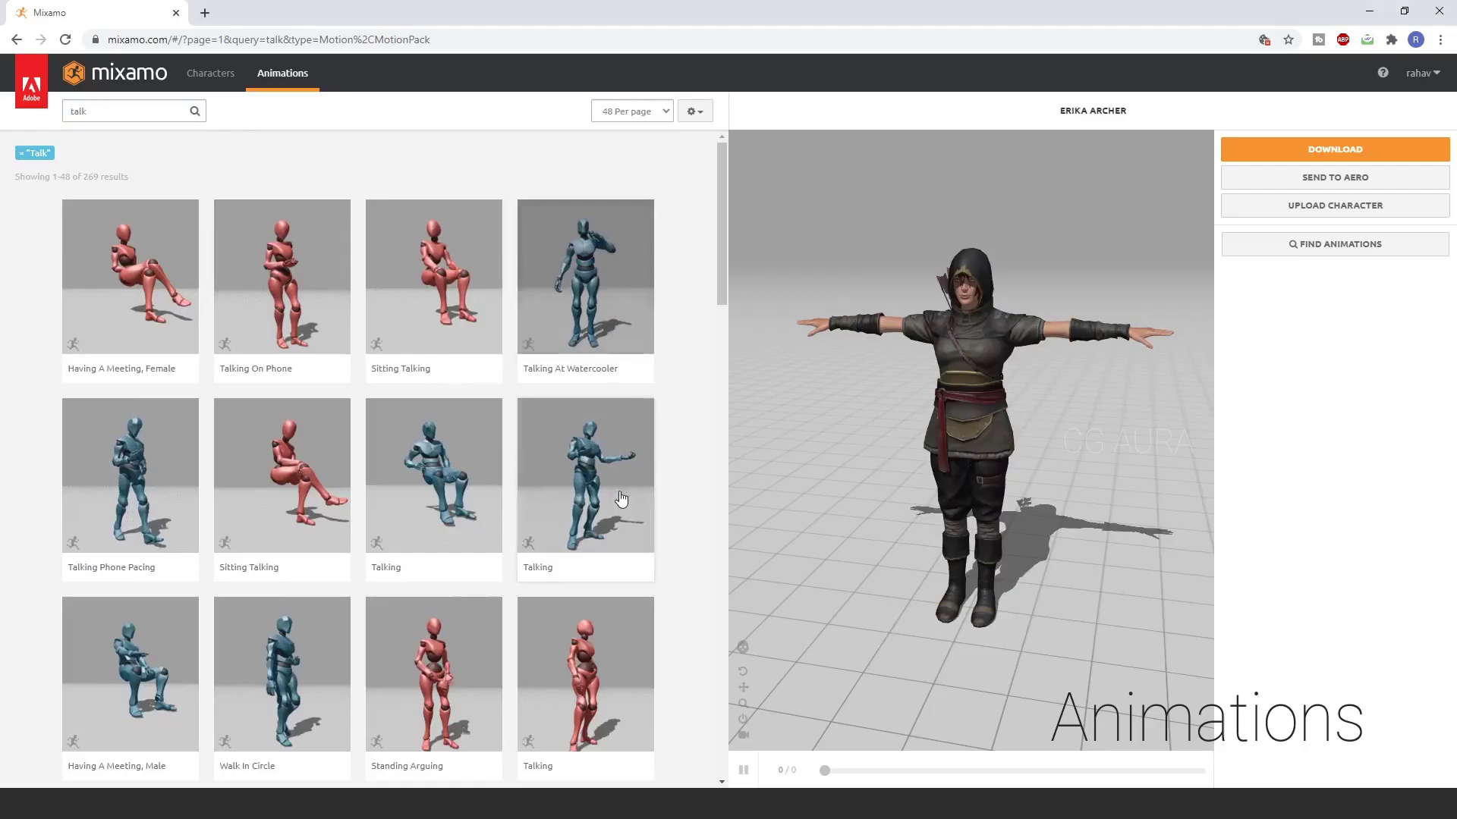
left_click(585, 289)
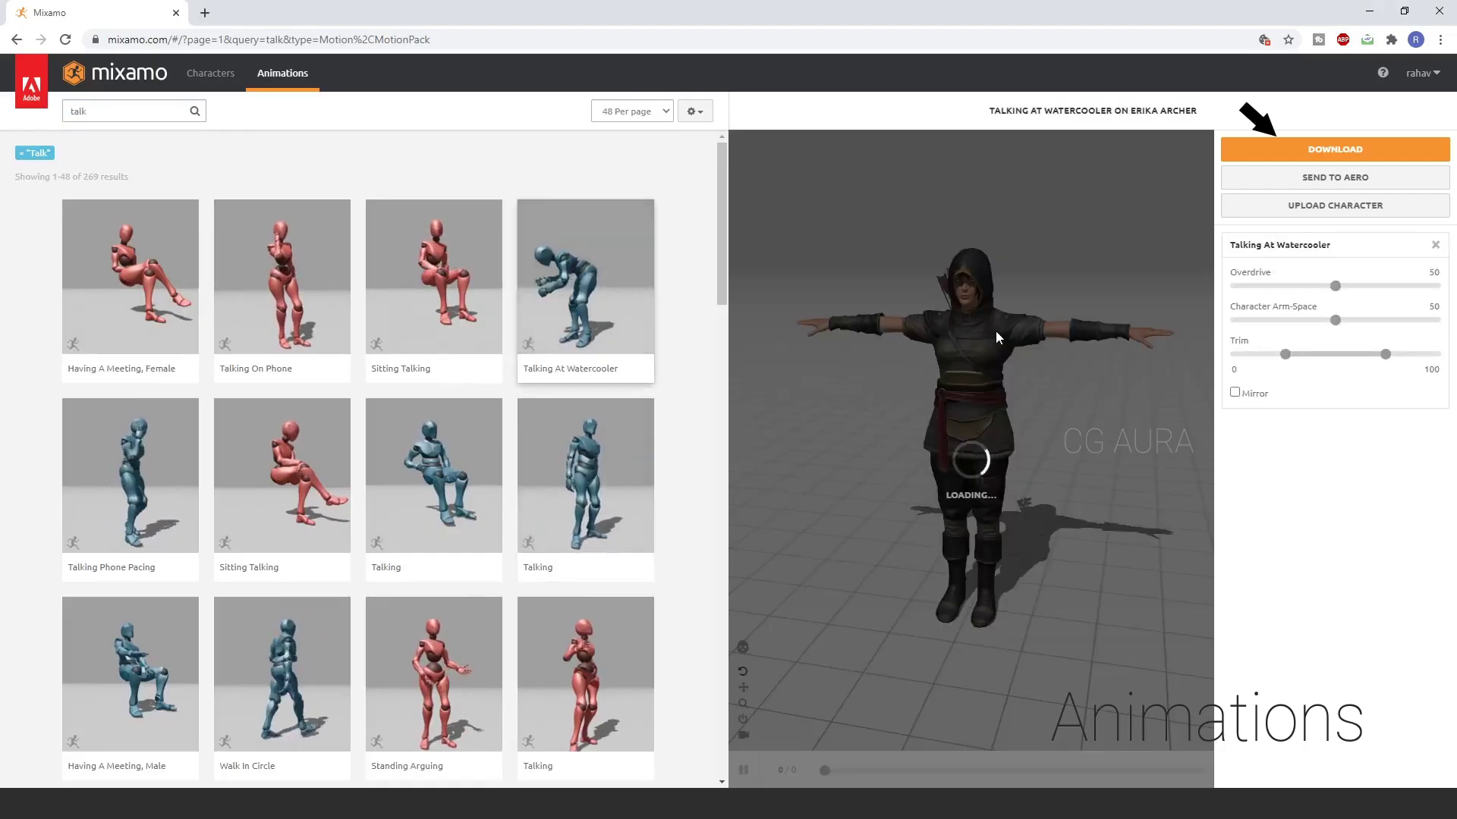
left_click(585, 478)
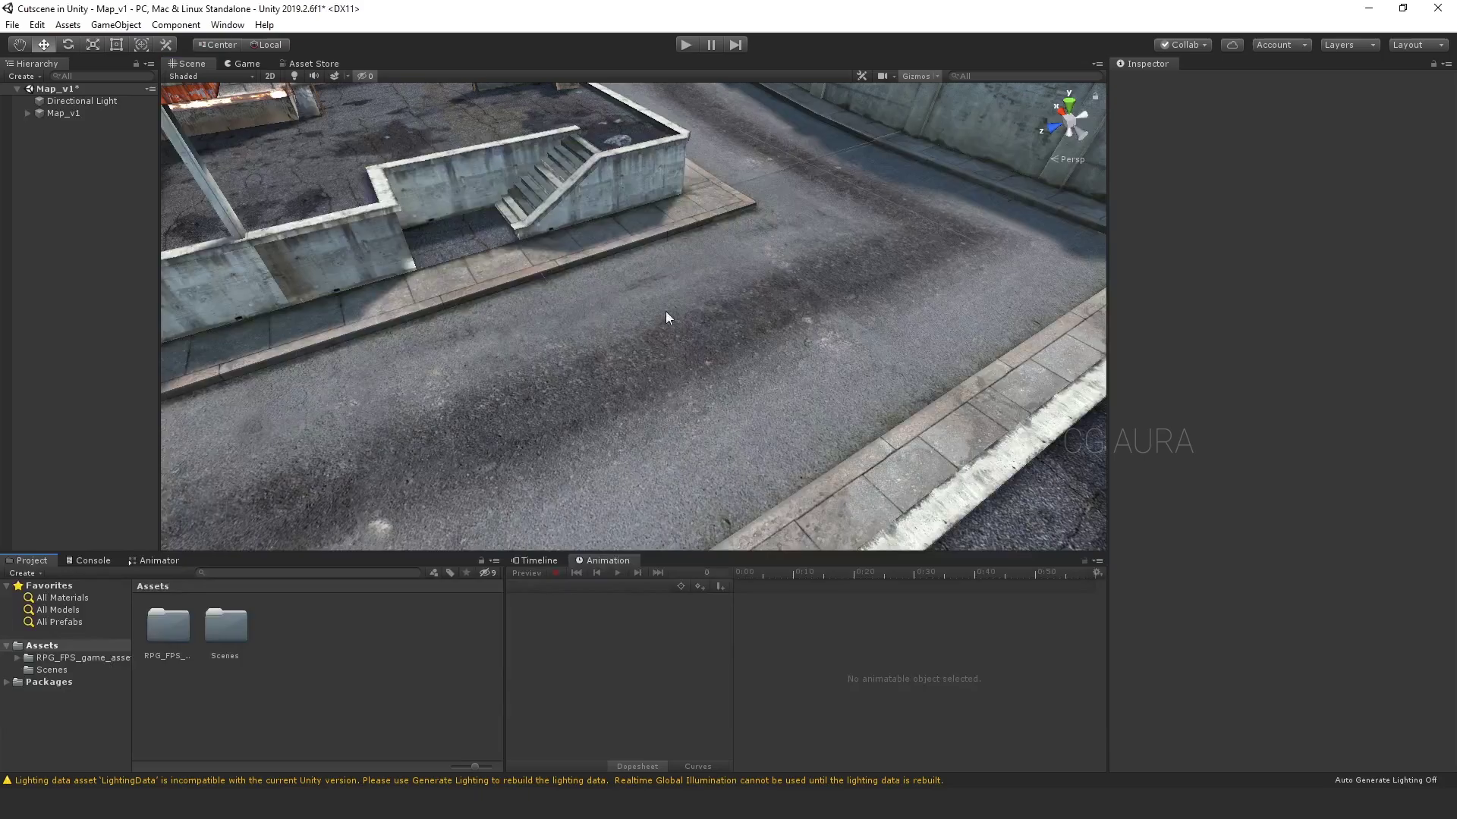
Create an Archer folder in Assets and select the archer FBX files, including Mma Kick and Right Block
right_click(313, 628)
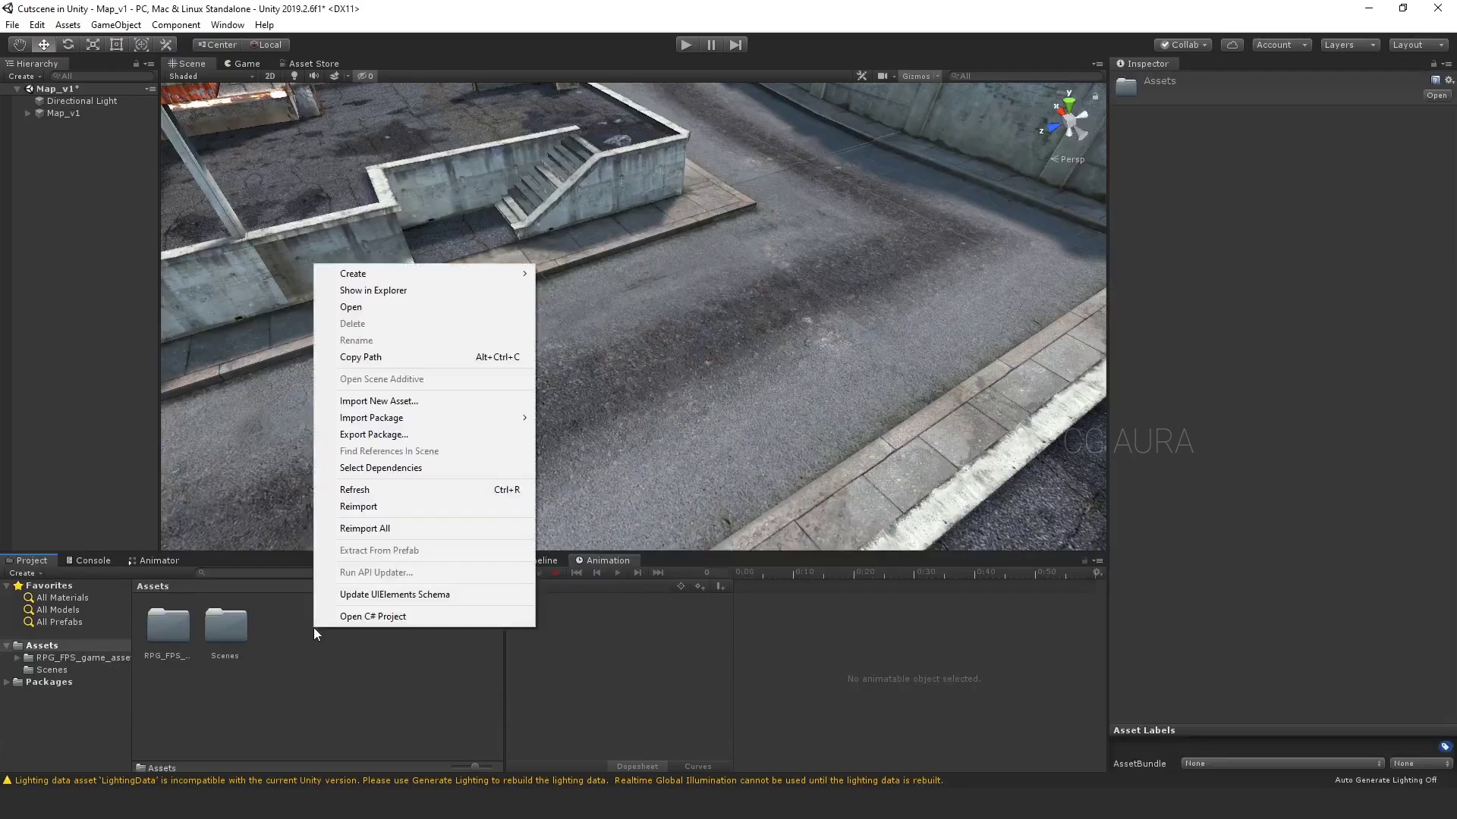
mouse_move(492, 272)
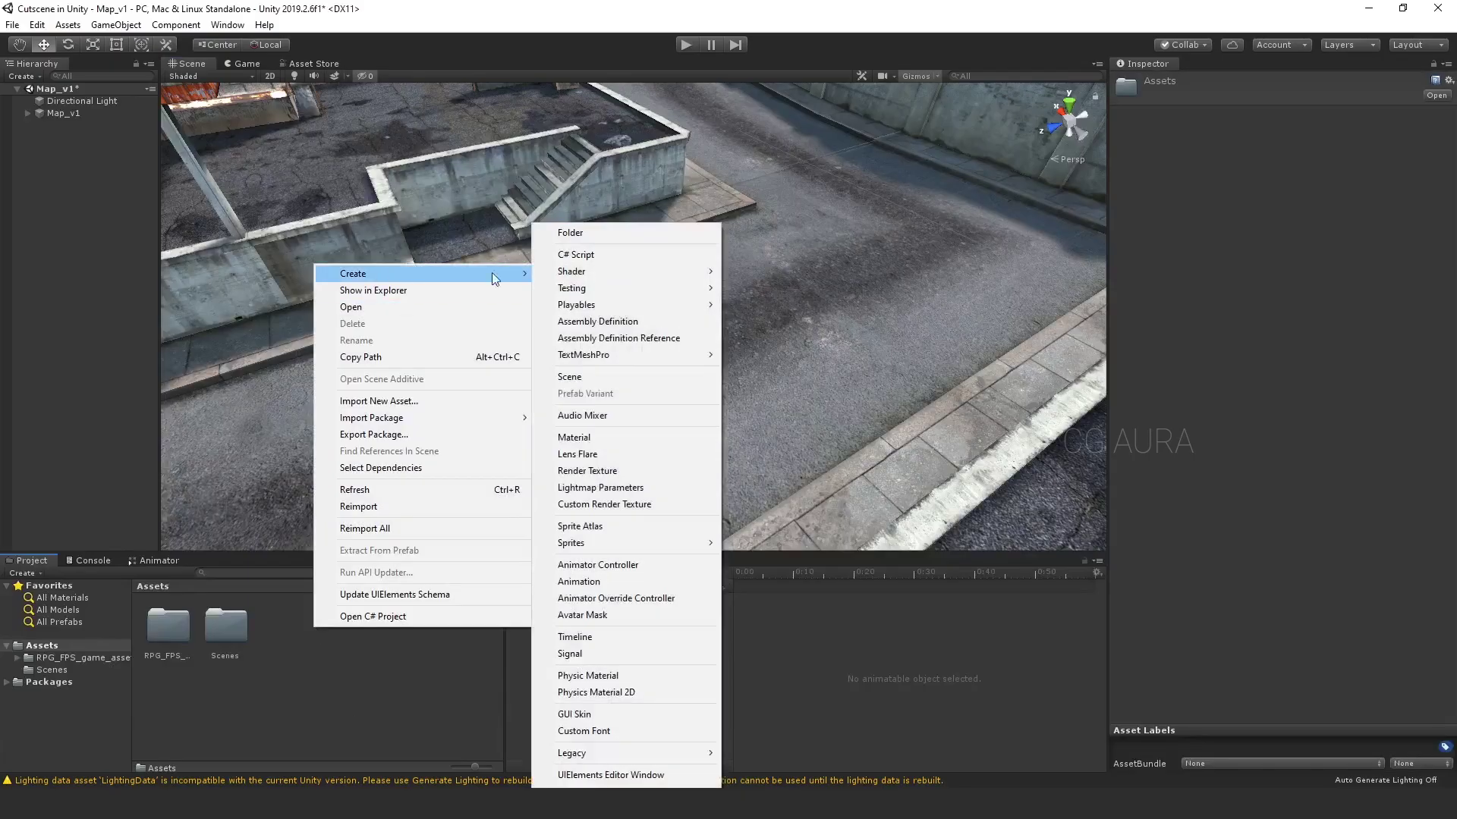
left_click(585, 231)
type("Archer")
key("Return")
key("Return")
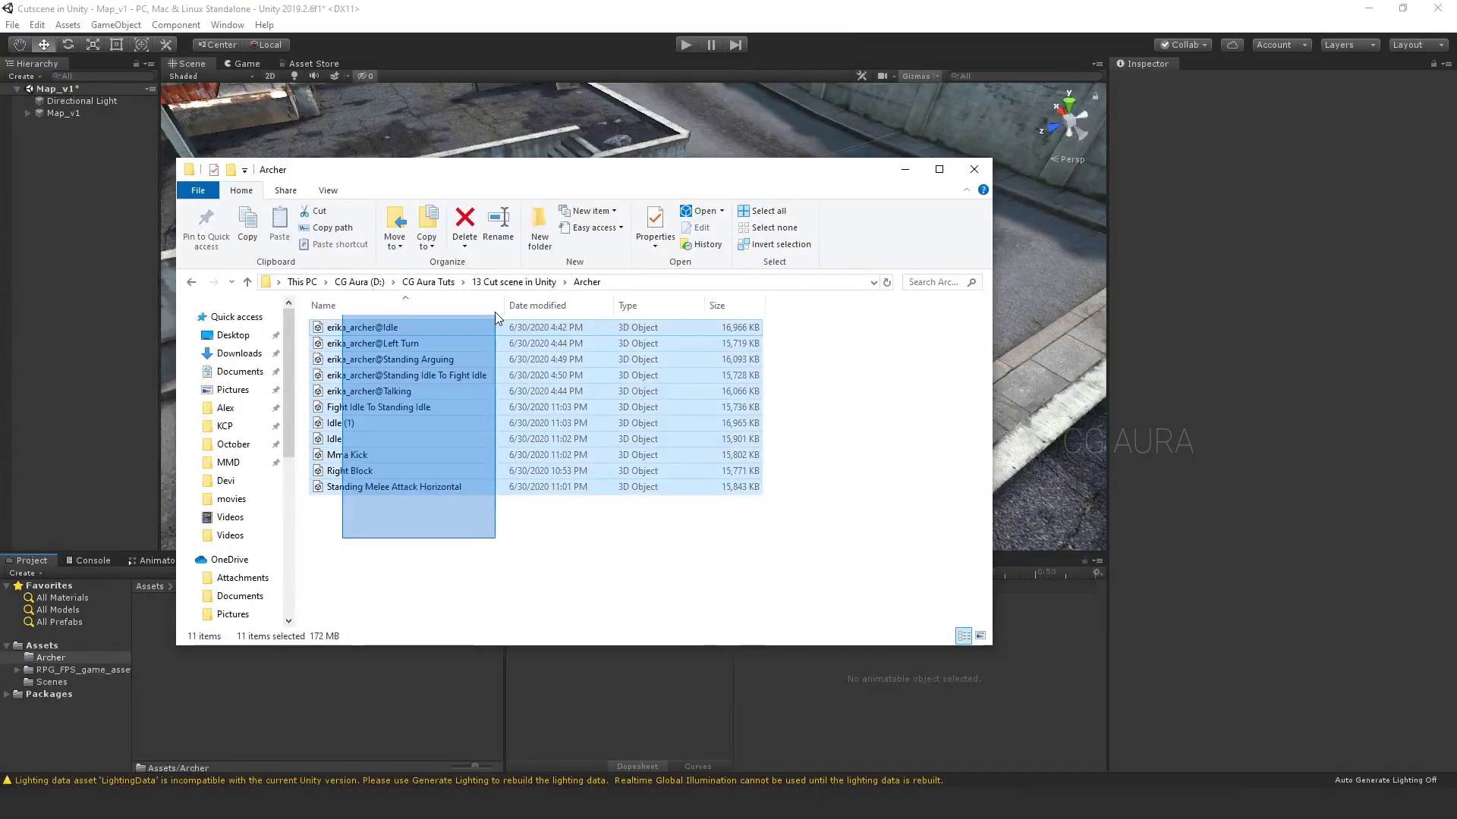
left_click(368, 390, "ctrl")
left_click(392, 411, "ctrl")
left_click(347, 455, "ctrl")
left_click(350, 472, "ctrl")
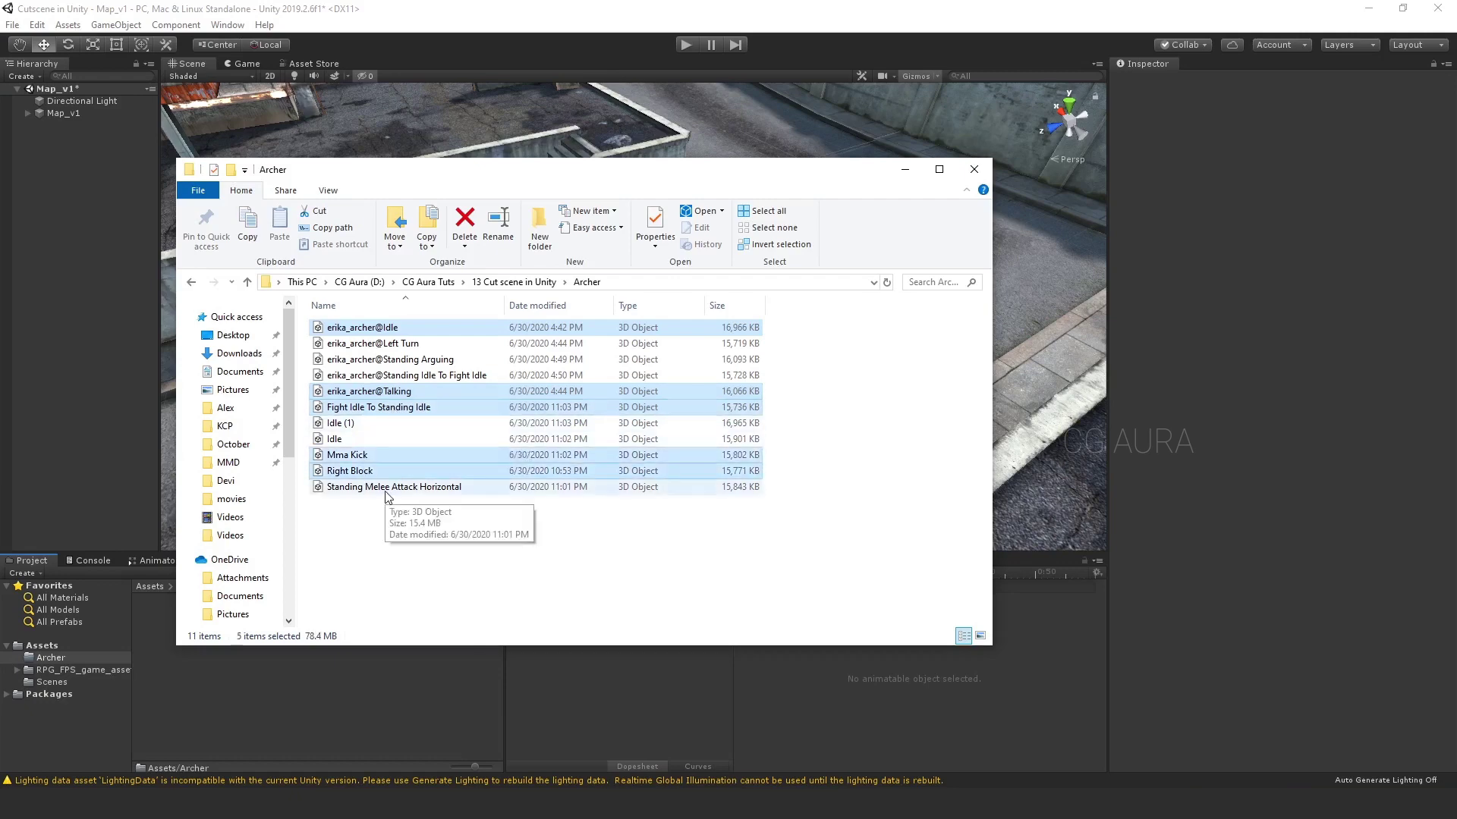
left_click(394, 487, "ctrl")
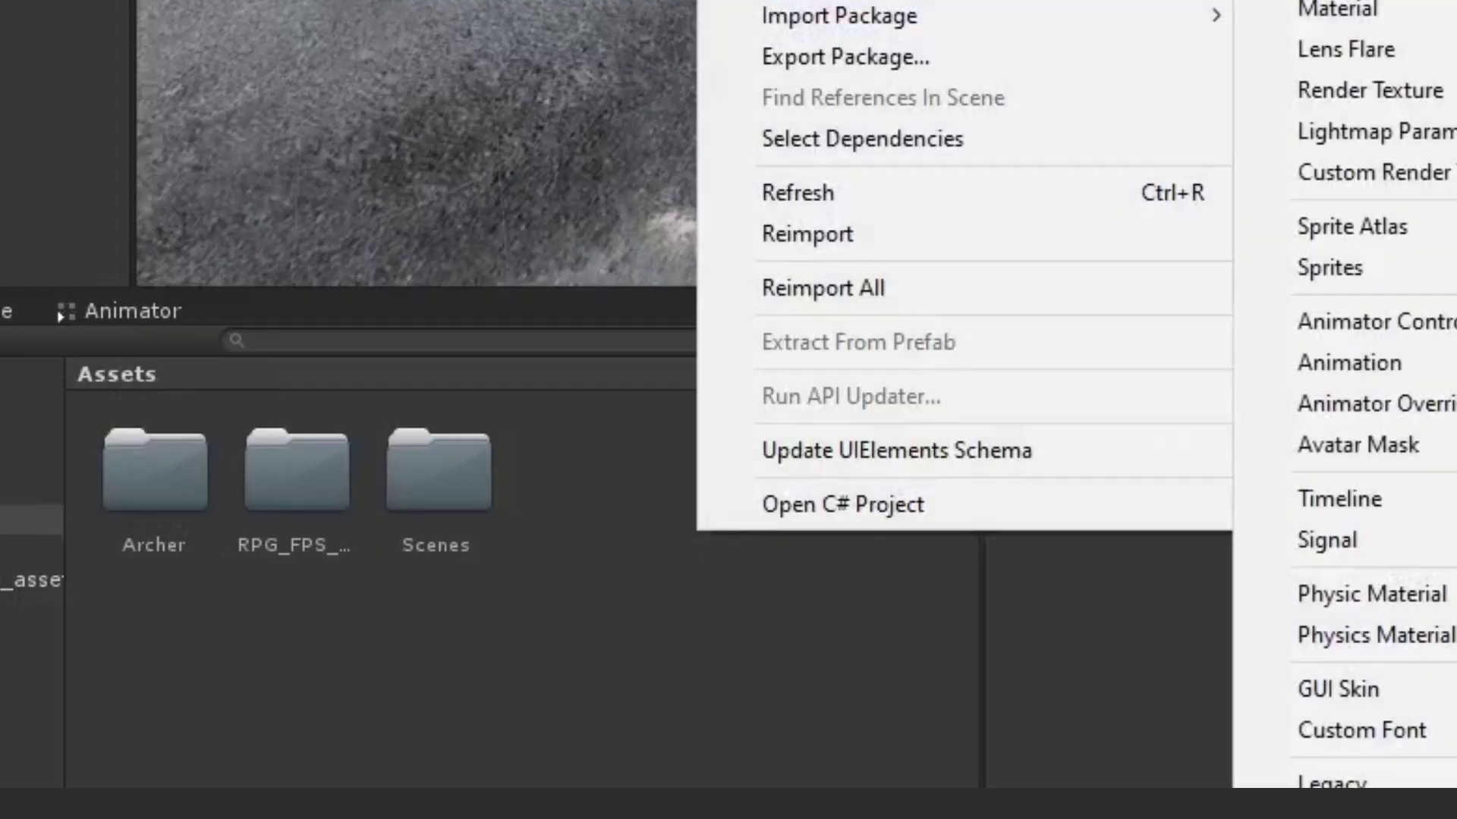
Name a second folder Monster and select the monster files from Center Block through Talking for import
type("Monster")
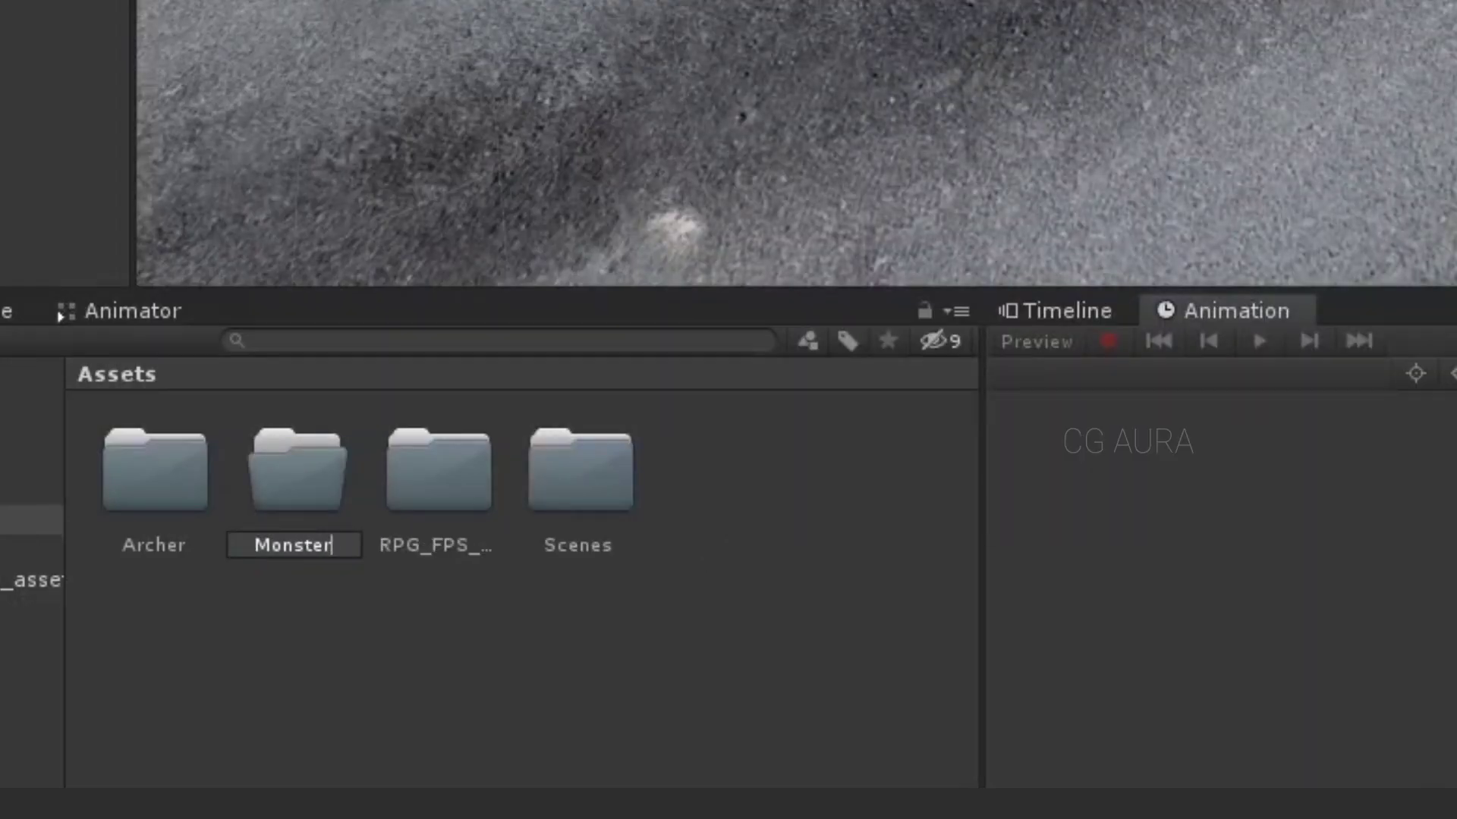
key("Return")
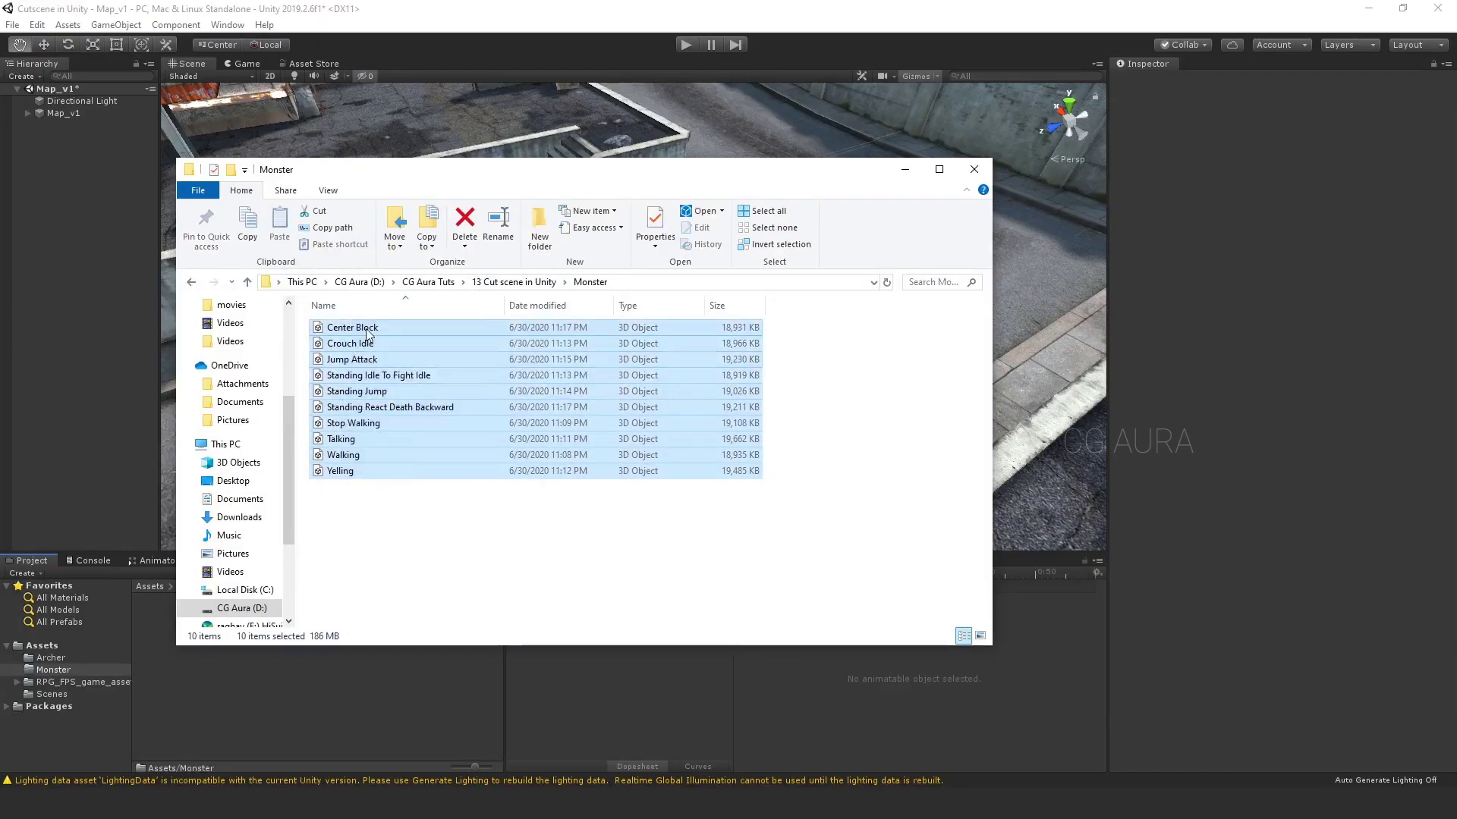
left_click(369, 333)
left_click(372, 391, "shift")
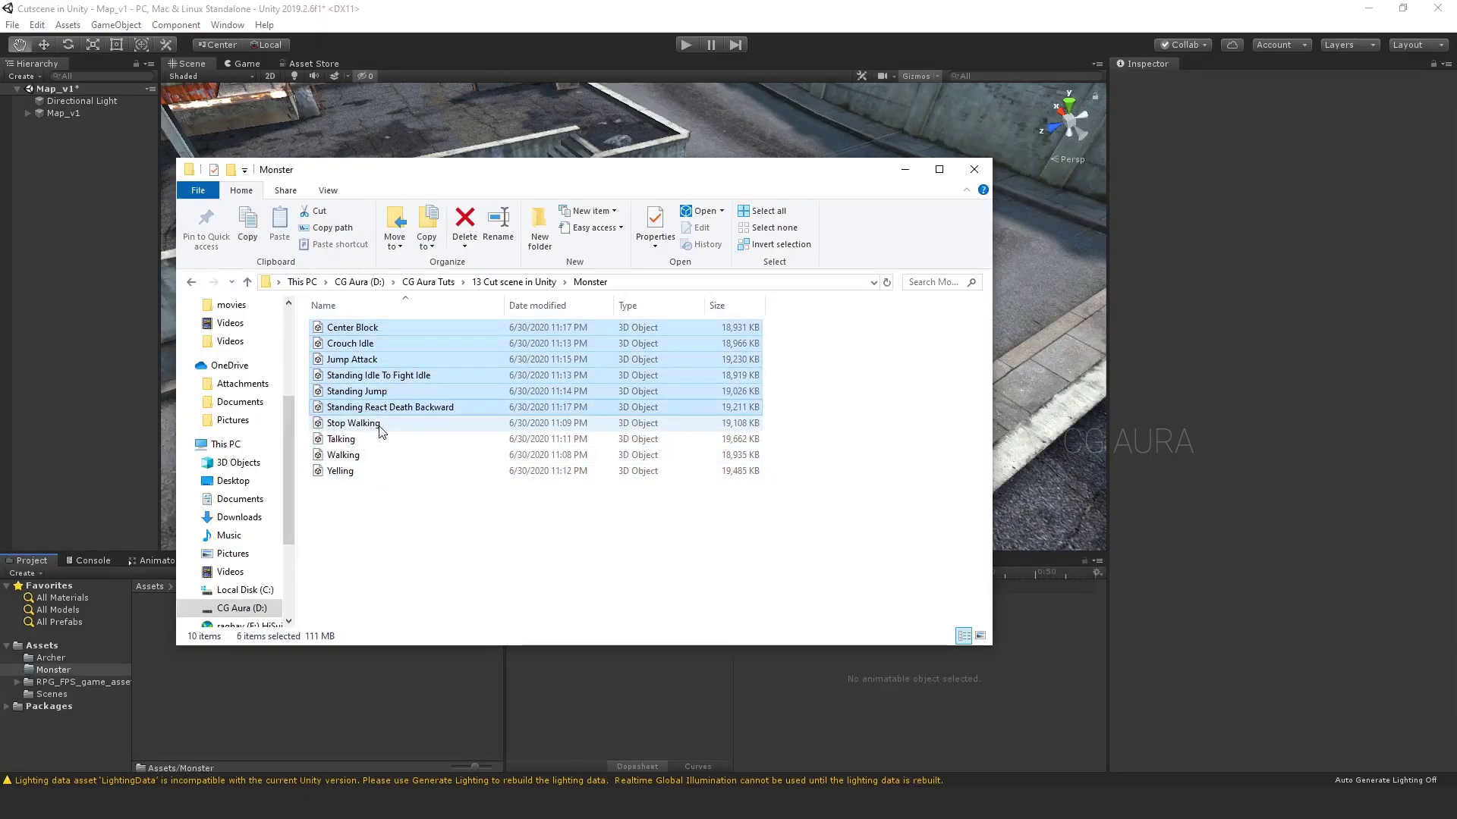
left_click(343, 439, "ctrl")
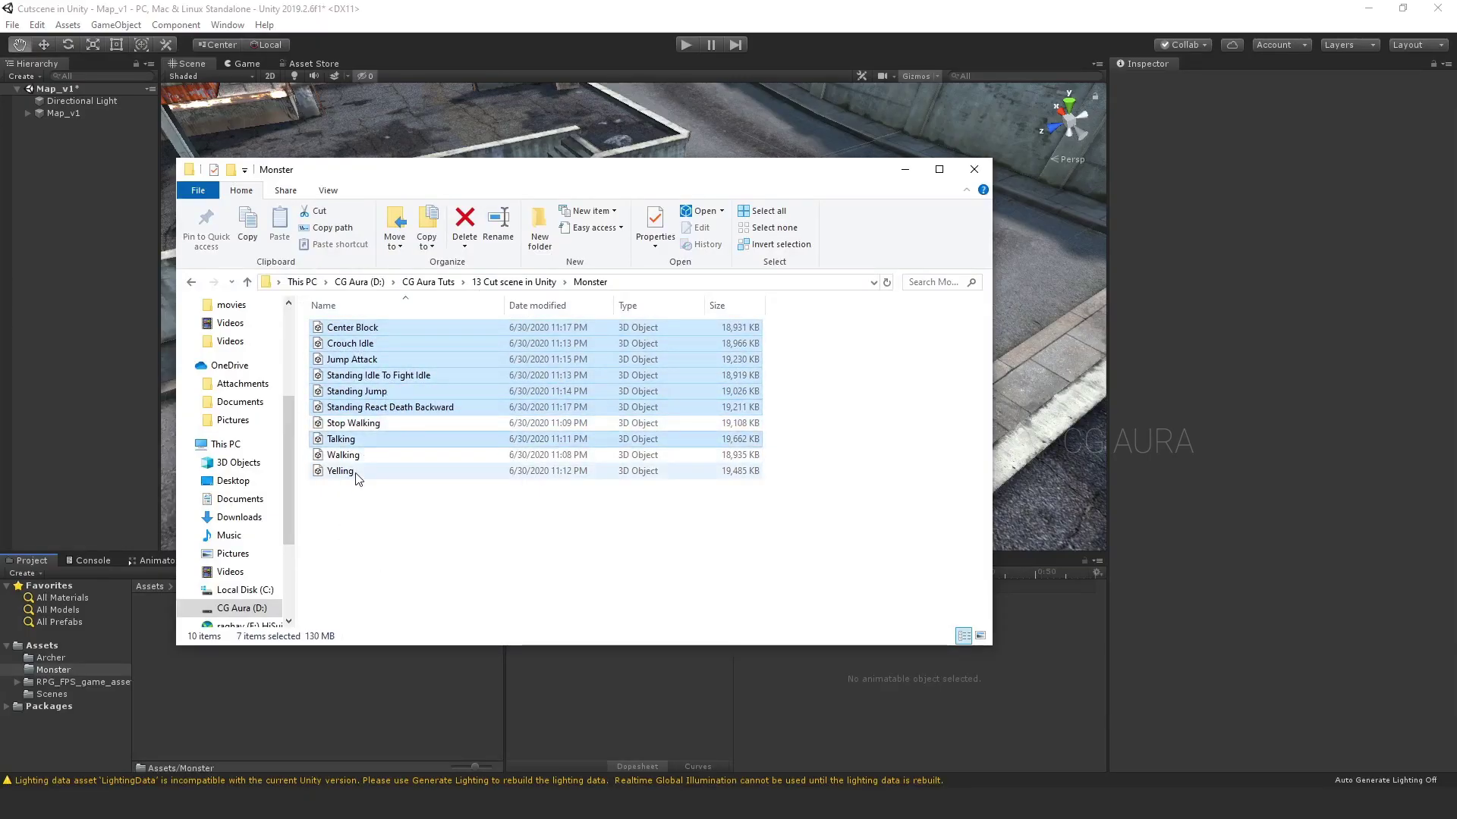
left_click(454, 3)
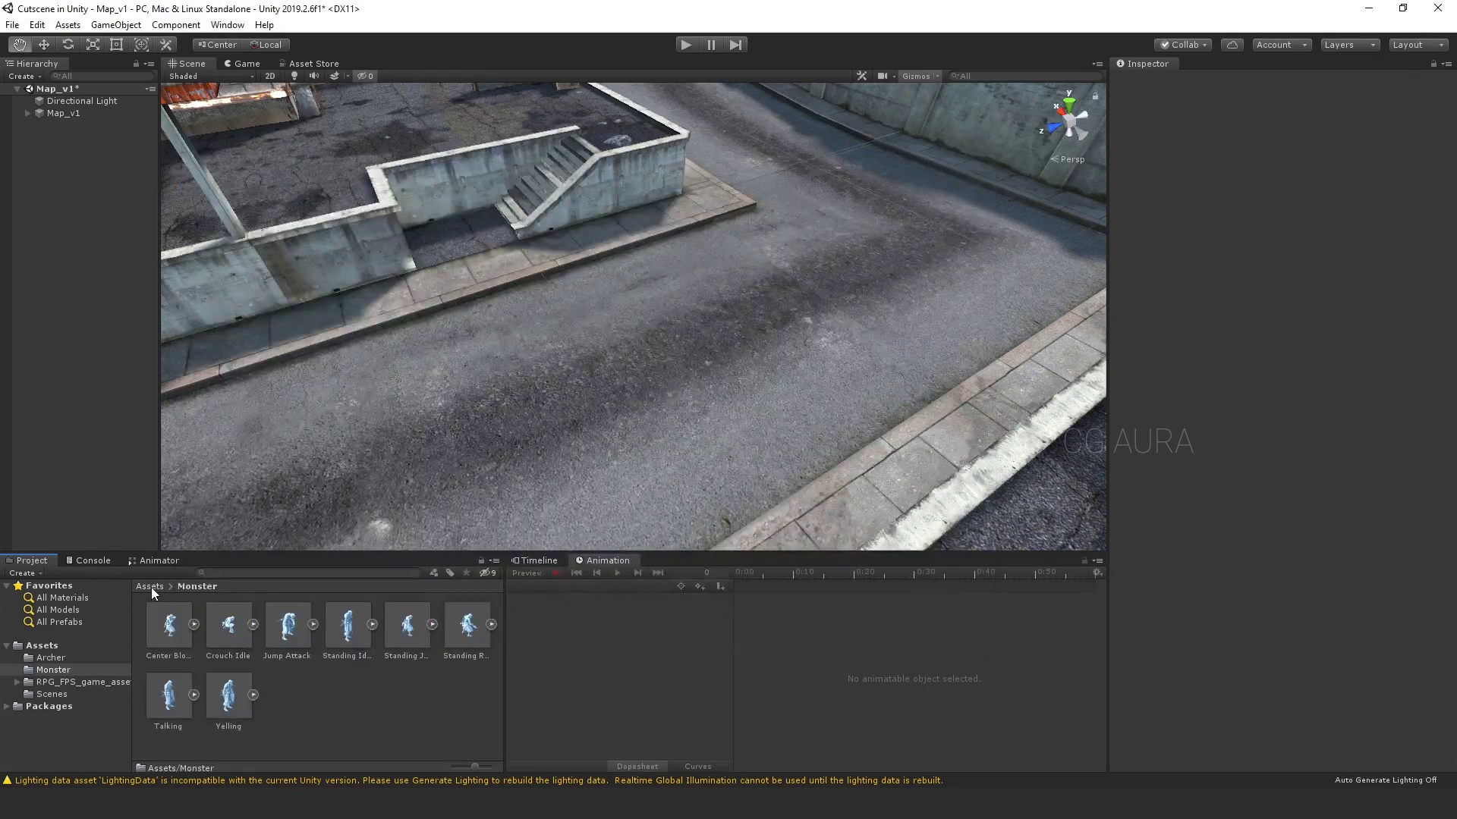
Open the Archer folder, select erika_archer@Idle and preview its idle animation
left_click(149, 587)
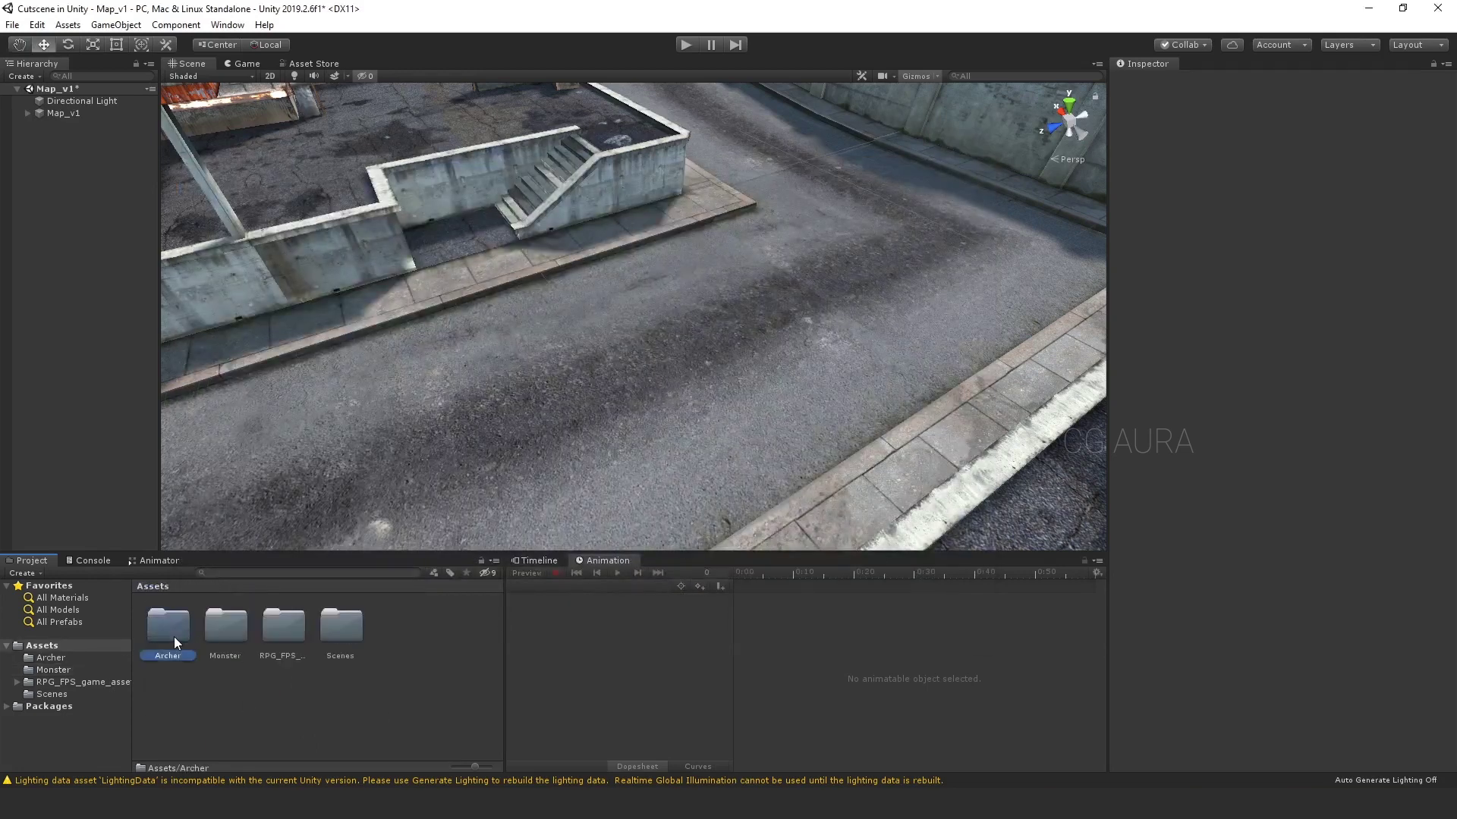
double_click(169, 628)
left_click(168, 625)
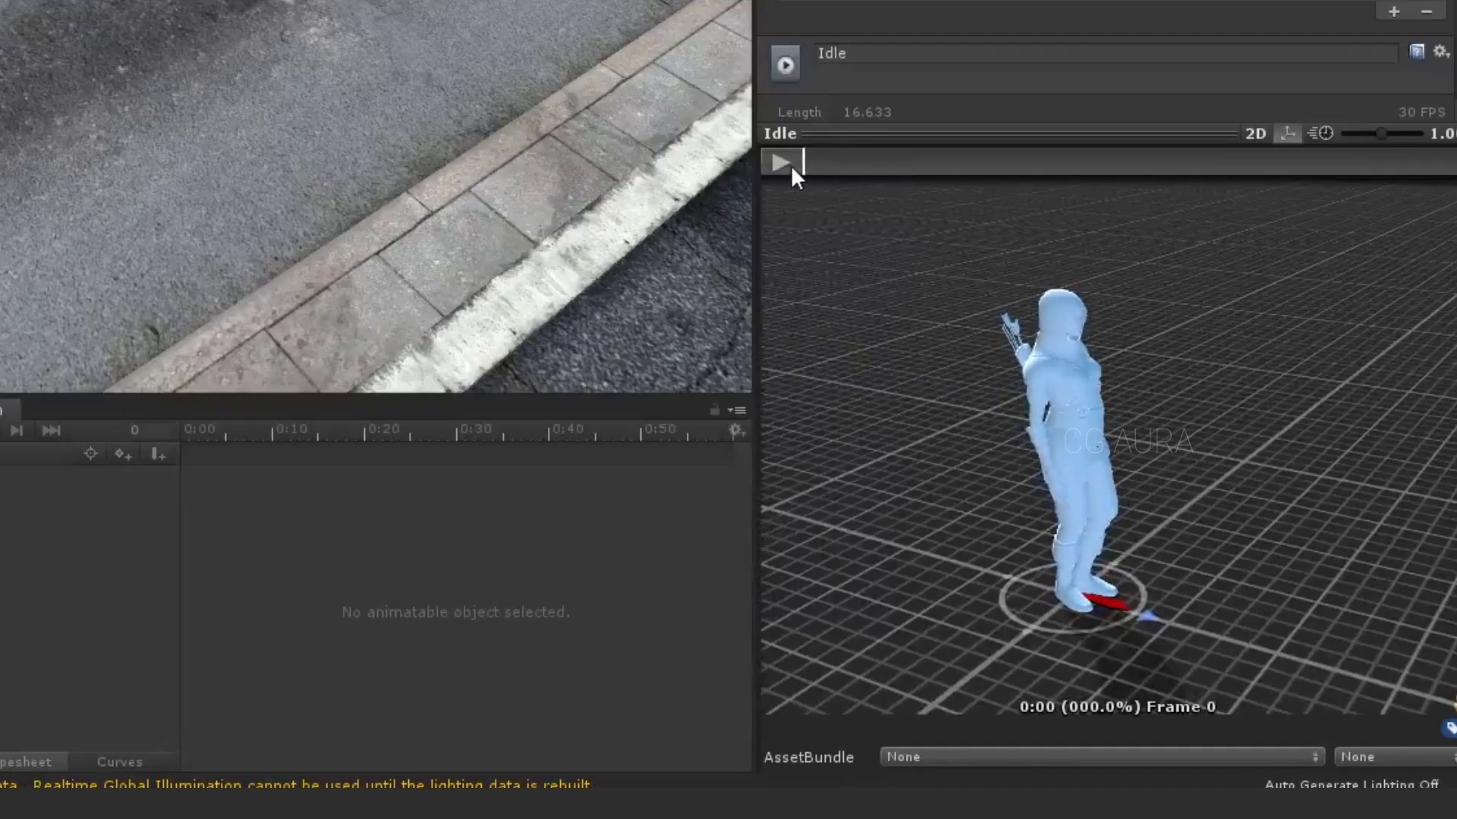
left_click(789, 166)
right_click_drag(1160, 572, 1093, 582)
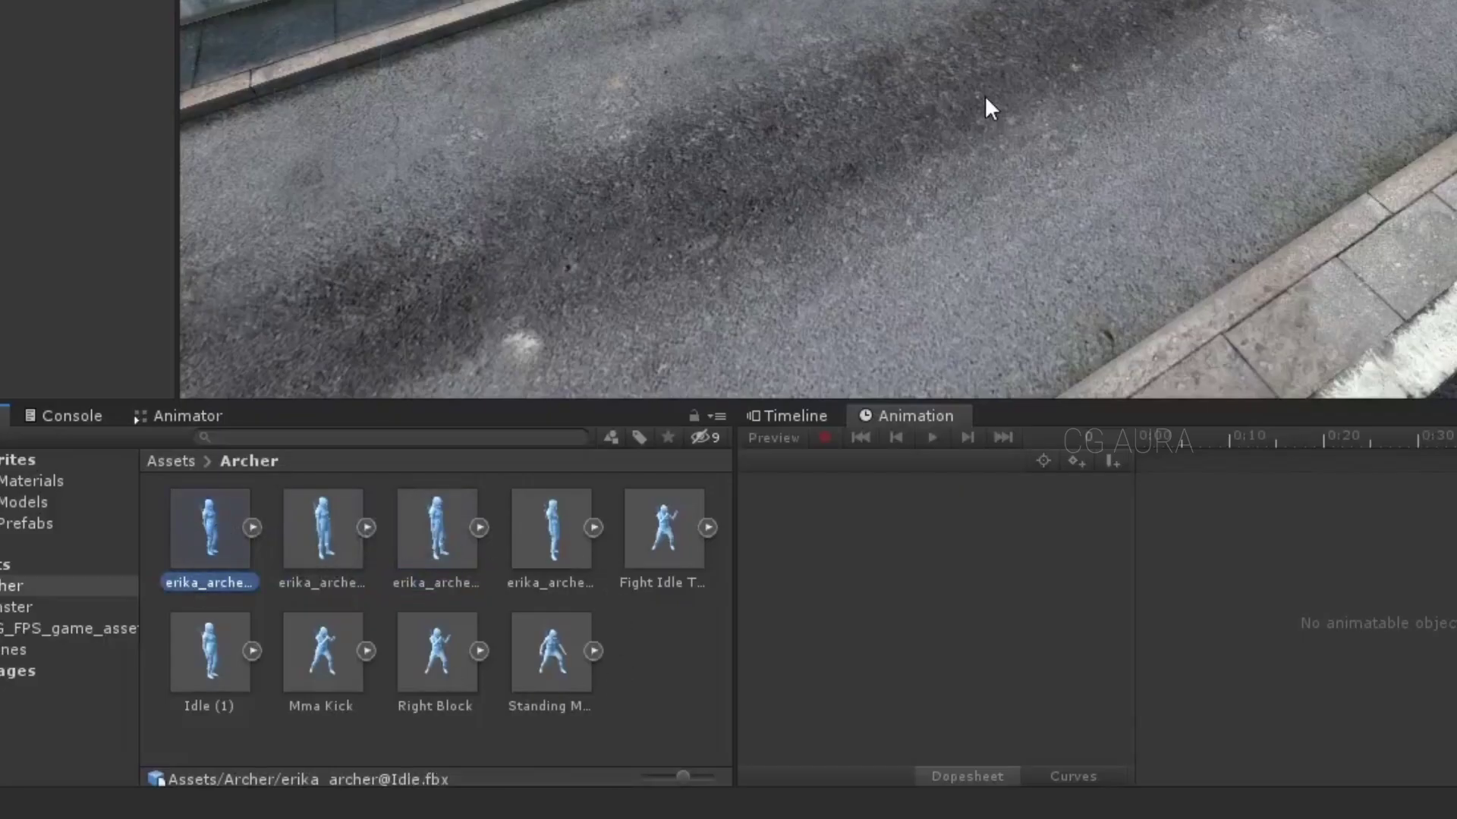
Set its Materials Location to Use External Materials (Legacy), apply, and fix the normal-map textures
left_click(1206, 140)
left_click(1114, 221)
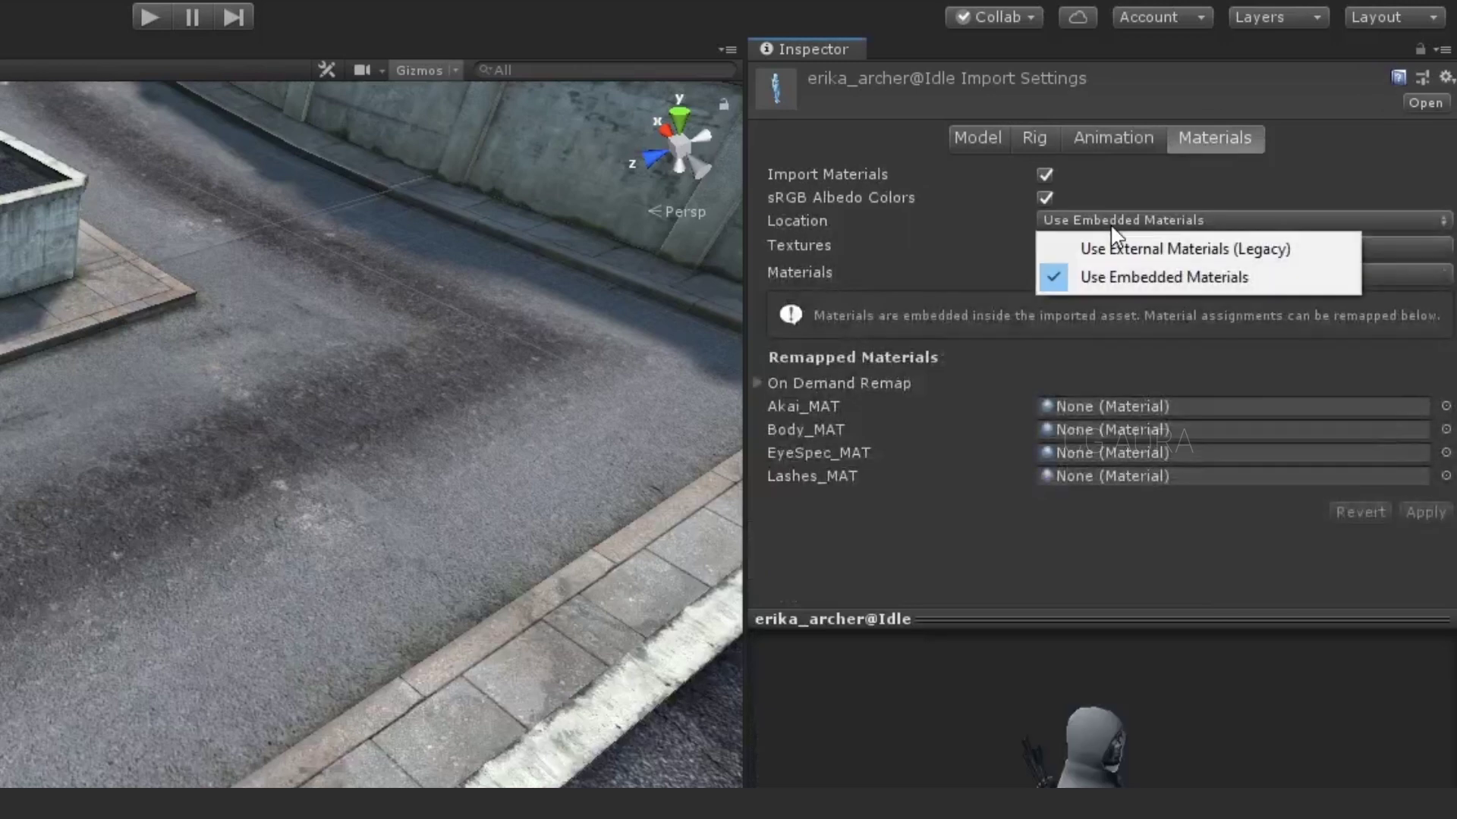
left_click(1229, 248)
left_click(1427, 364)
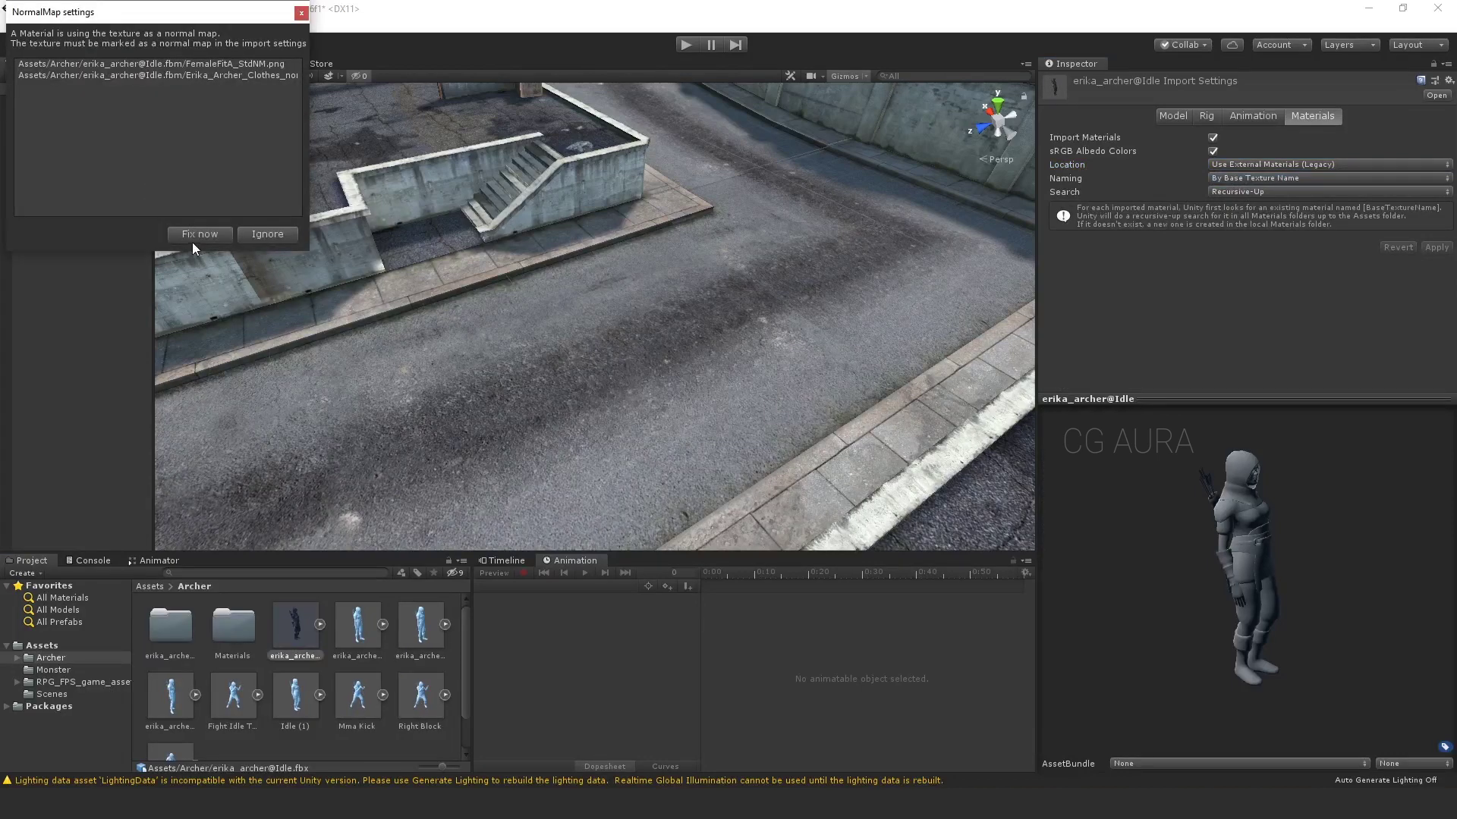
left_click(198, 235)
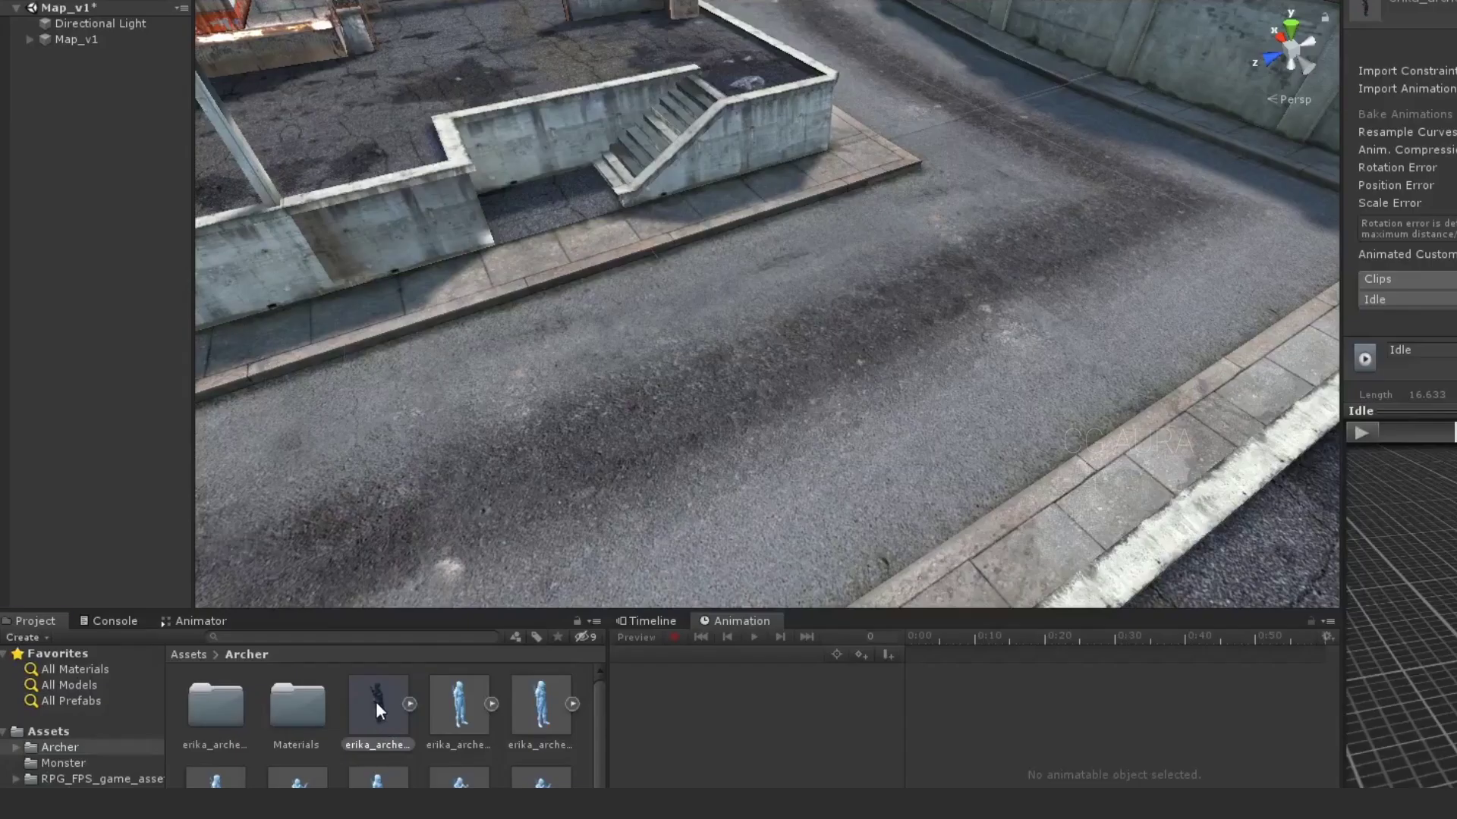
Place the archer idle model in the scene and set it down on the road
left_click_drag(294, 623, 55, 211)
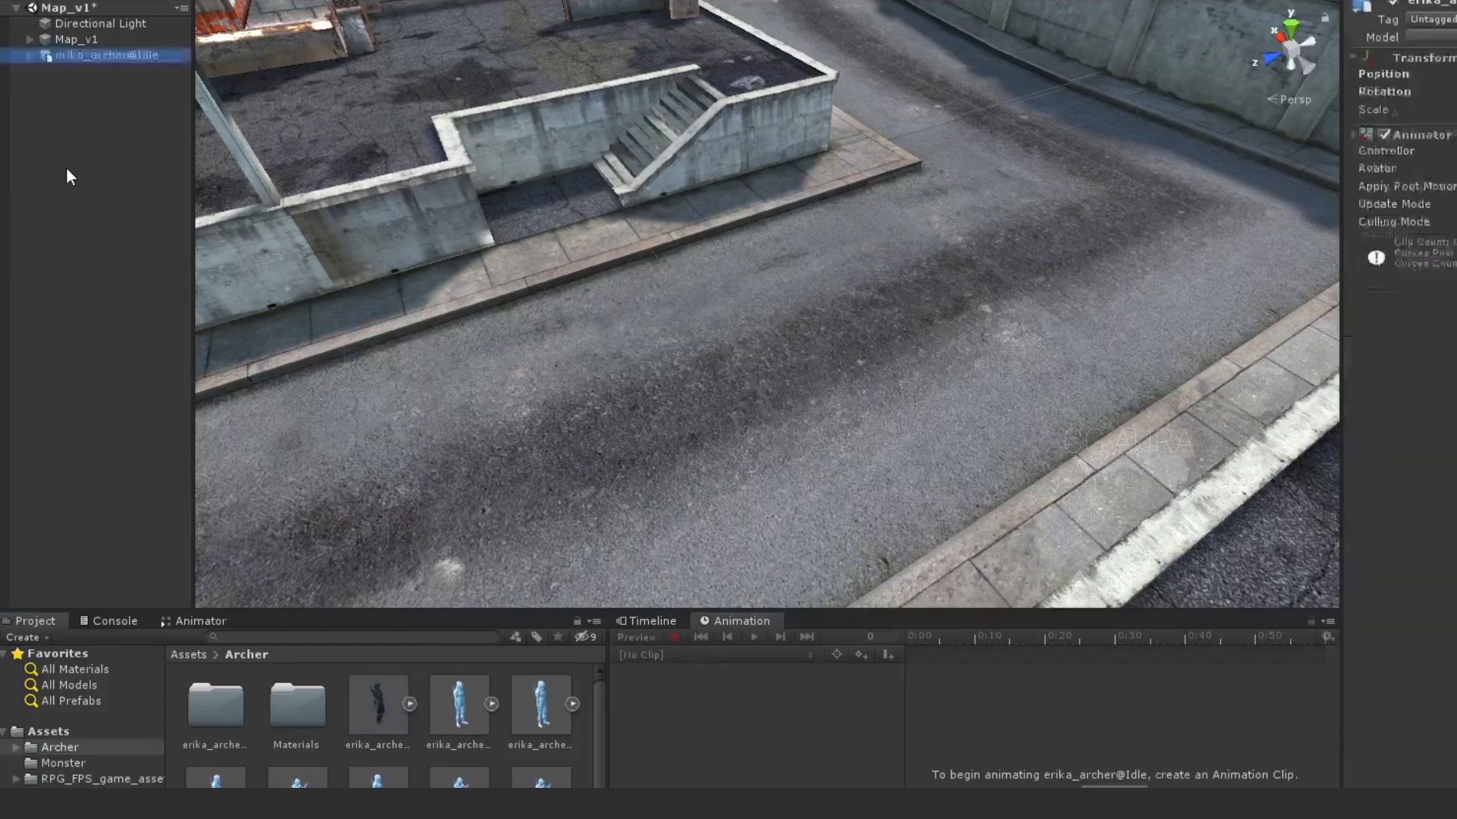
scroll(822, 303, "down", 8)
left_click_drag(822, 303, 879, 401, "alt")
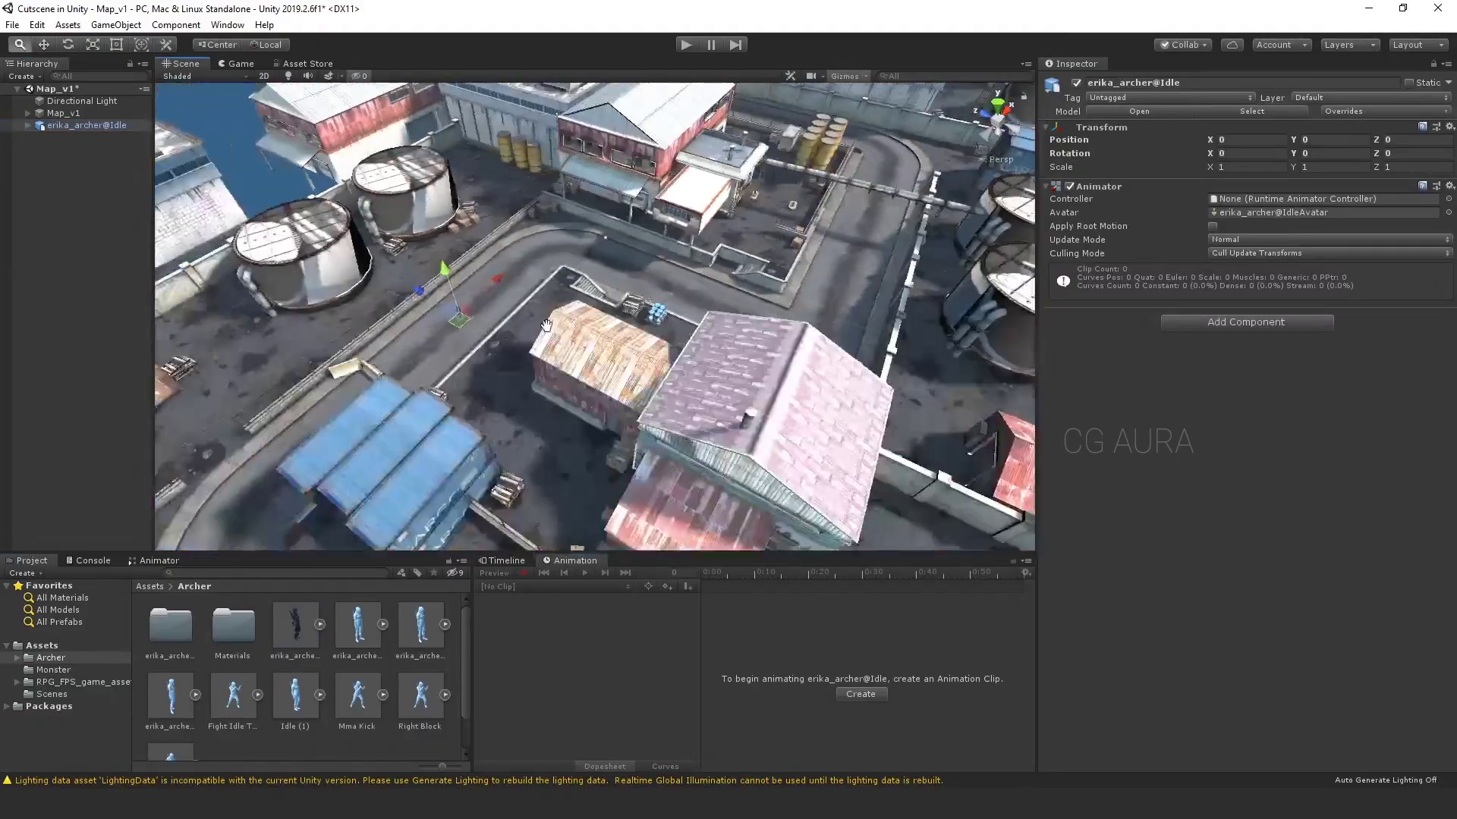
scroll(546, 325, "up", 1)
left_click_drag(416, 281, 455, 319)
left_click_drag(531, 303, 576, 304, "alt")
left_click_drag(641, 266, 667, 224)
key("f")
left_click_drag(722, 358, 887, 235, "alt")
left_click_drag(596, 264, 596, 277)
left_click_drag(849, 402, 659, 438, "alt")
Turn the archer to a Y rotation of 180
left_click_drag(1293, 153, 1361, 156)
left_click(1324, 154)
type("180")
left_click_drag(728, 403, 689, 424, "alt")
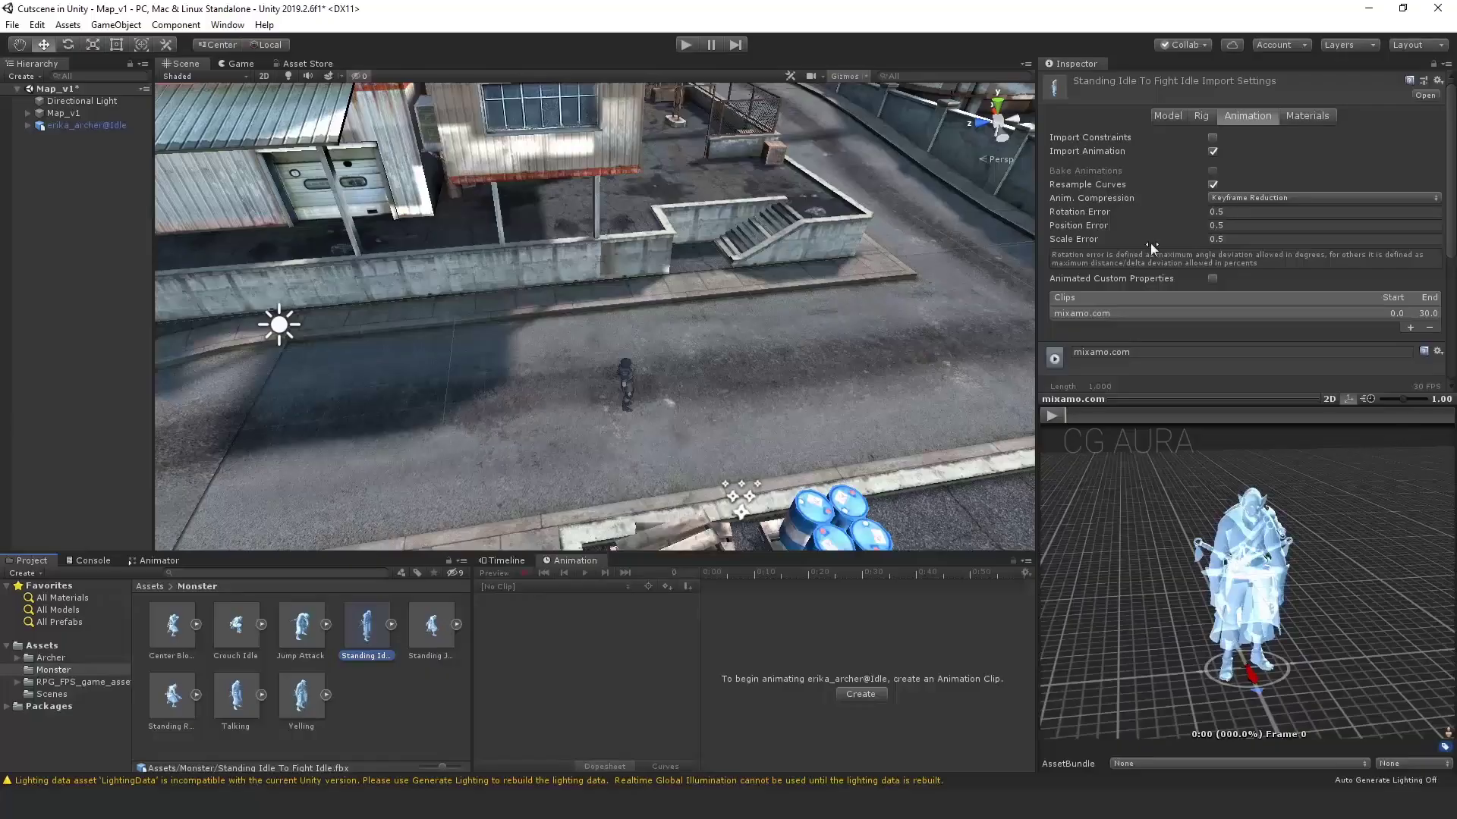
Switch the monster model to external legacy materials and place it in the scene
left_click(1257, 164)
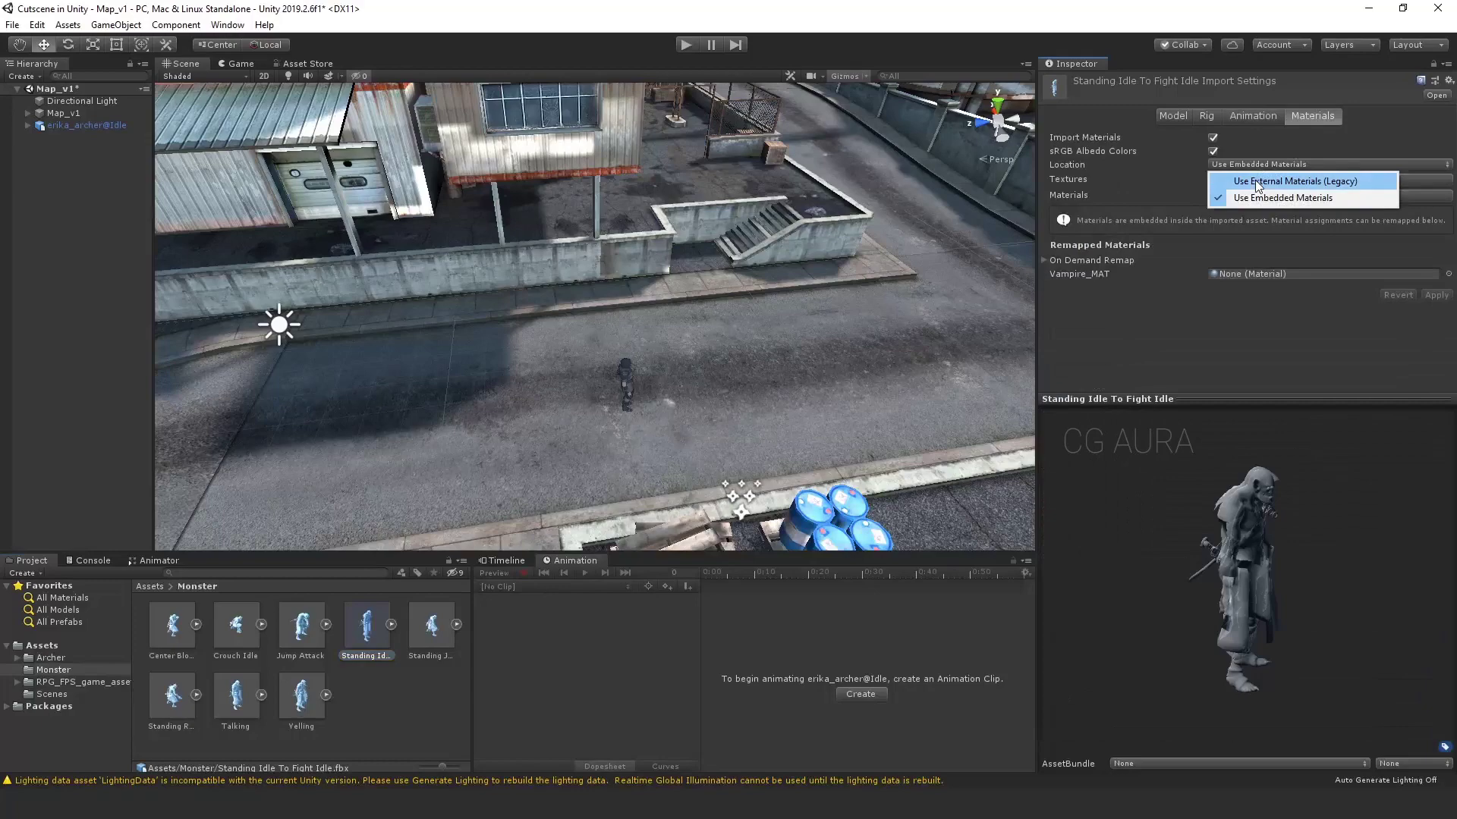
left_click(1257, 182)
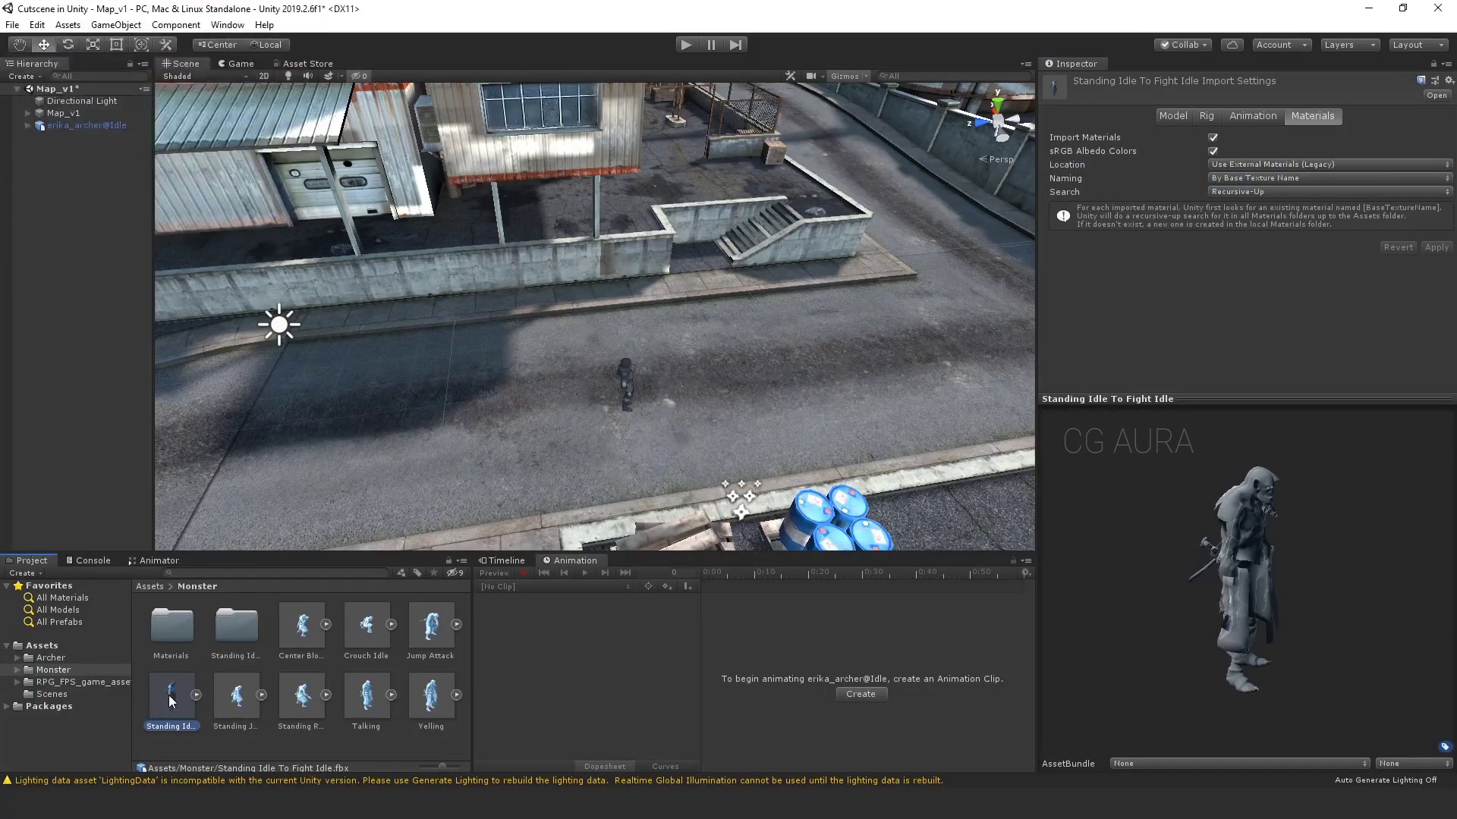
left_click_drag(171, 702, 58, 182)
Rename the two scene objects Archer and Monster
left_click(91, 124)
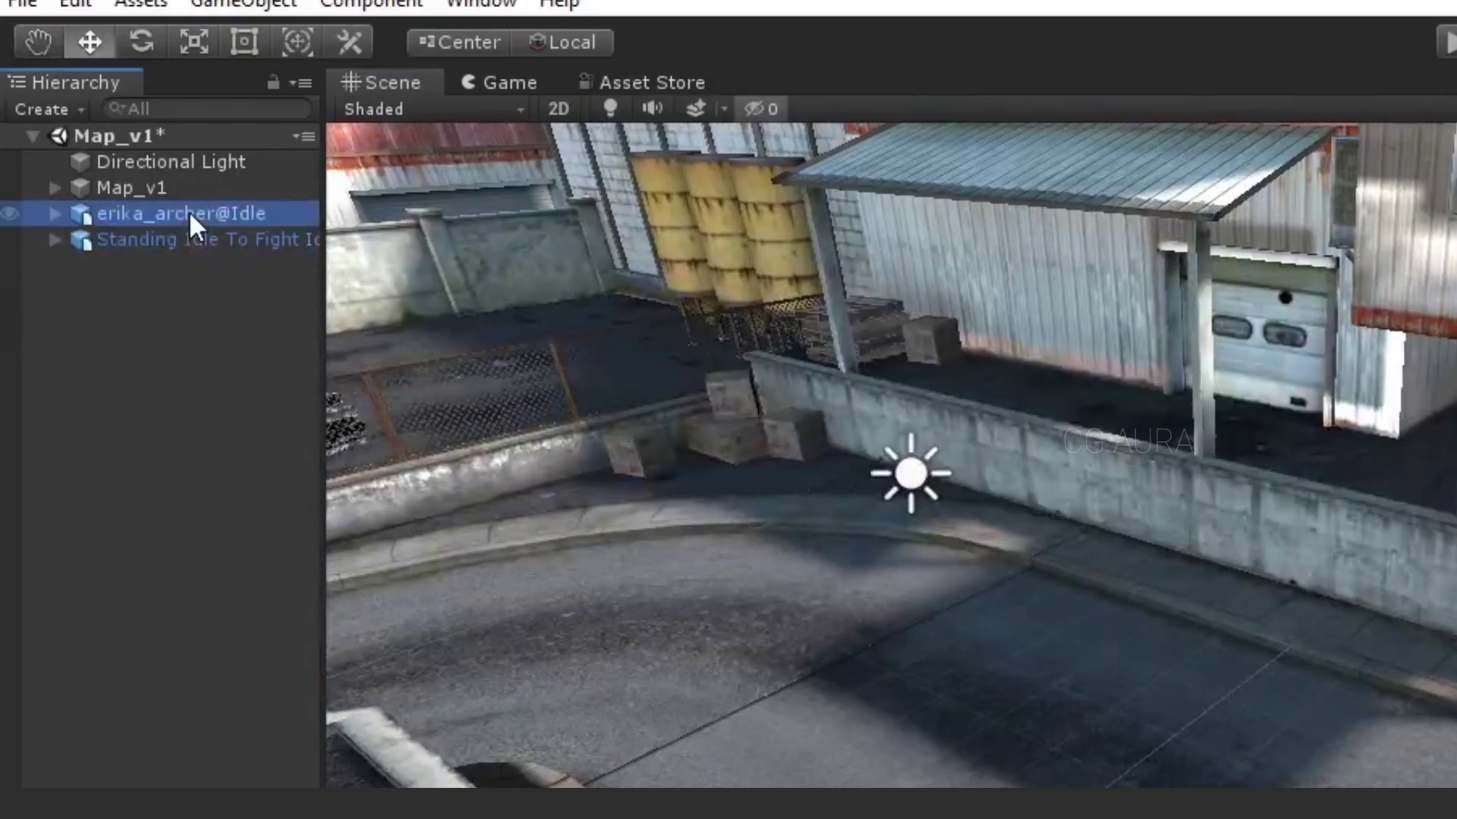
key("F2")
type("Archer")
key("Return")
left_click(182, 241)
key("F2")
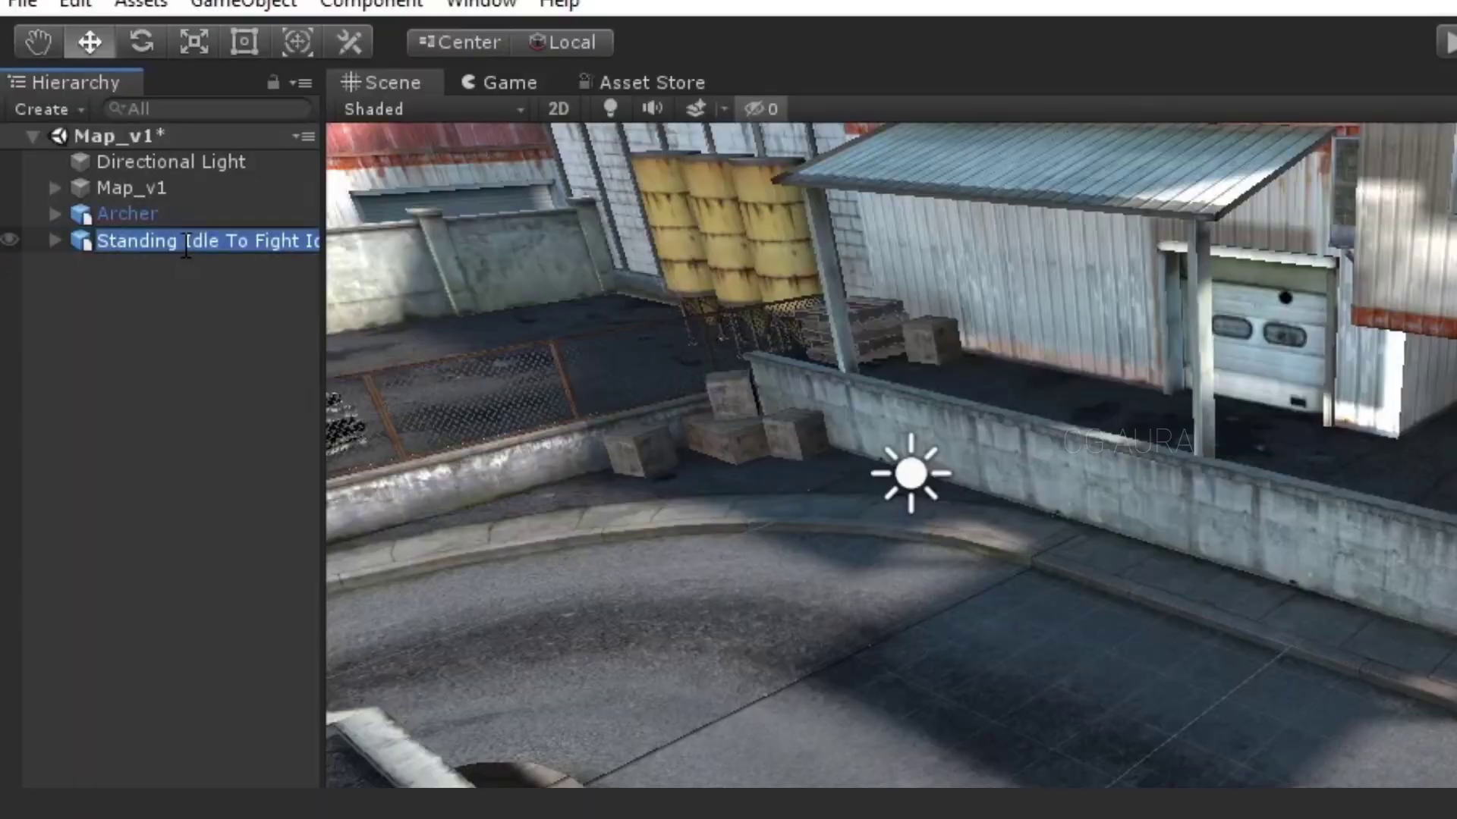
type("Monster")
key("Return")
Copy the Archer's Transform values and paste them onto the Monster
left_click(137, 213)
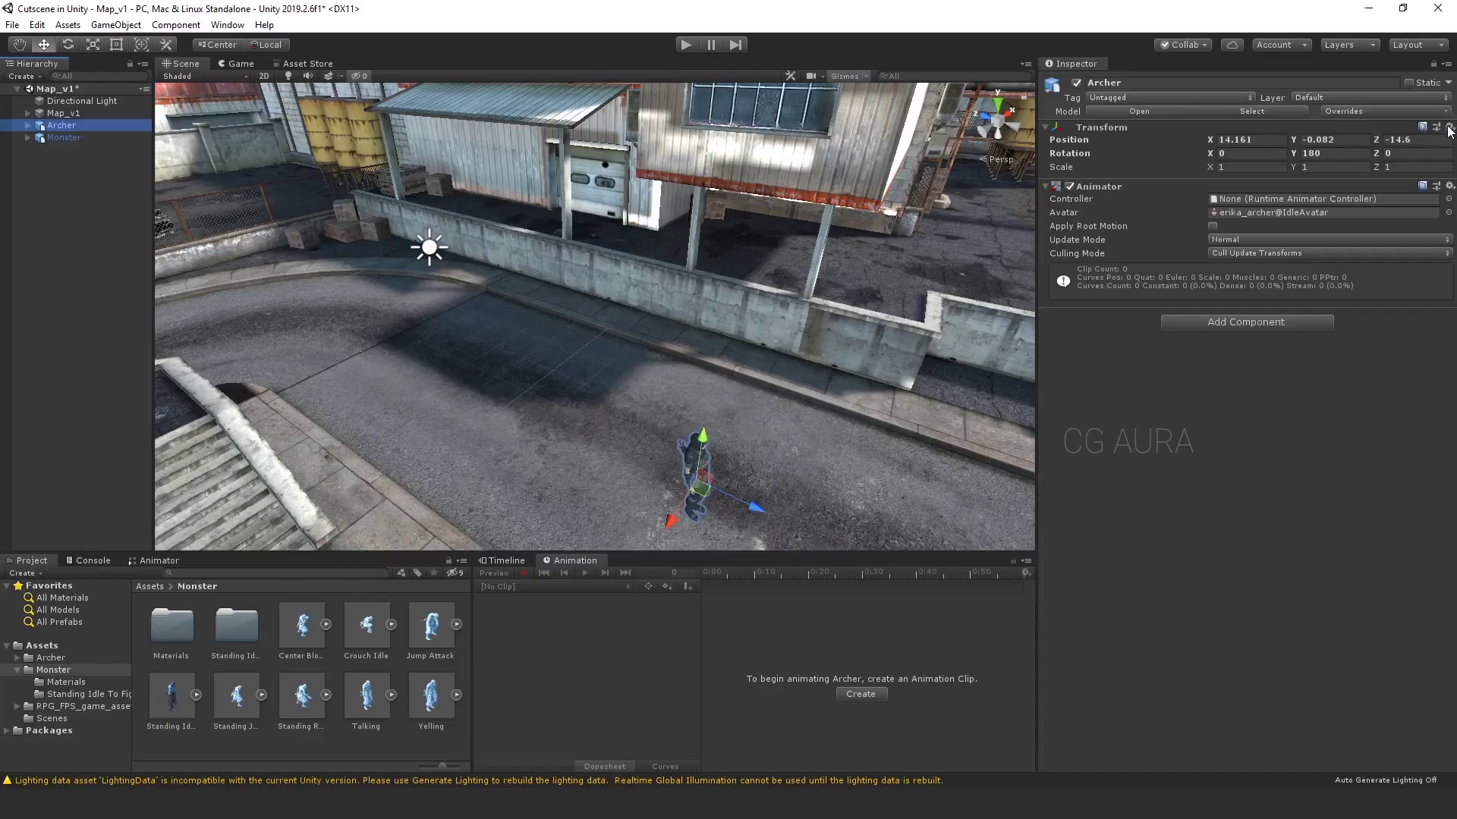
left_click(1449, 129)
left_click(1349, 199)
left_click(64, 137)
left_click(1450, 129)
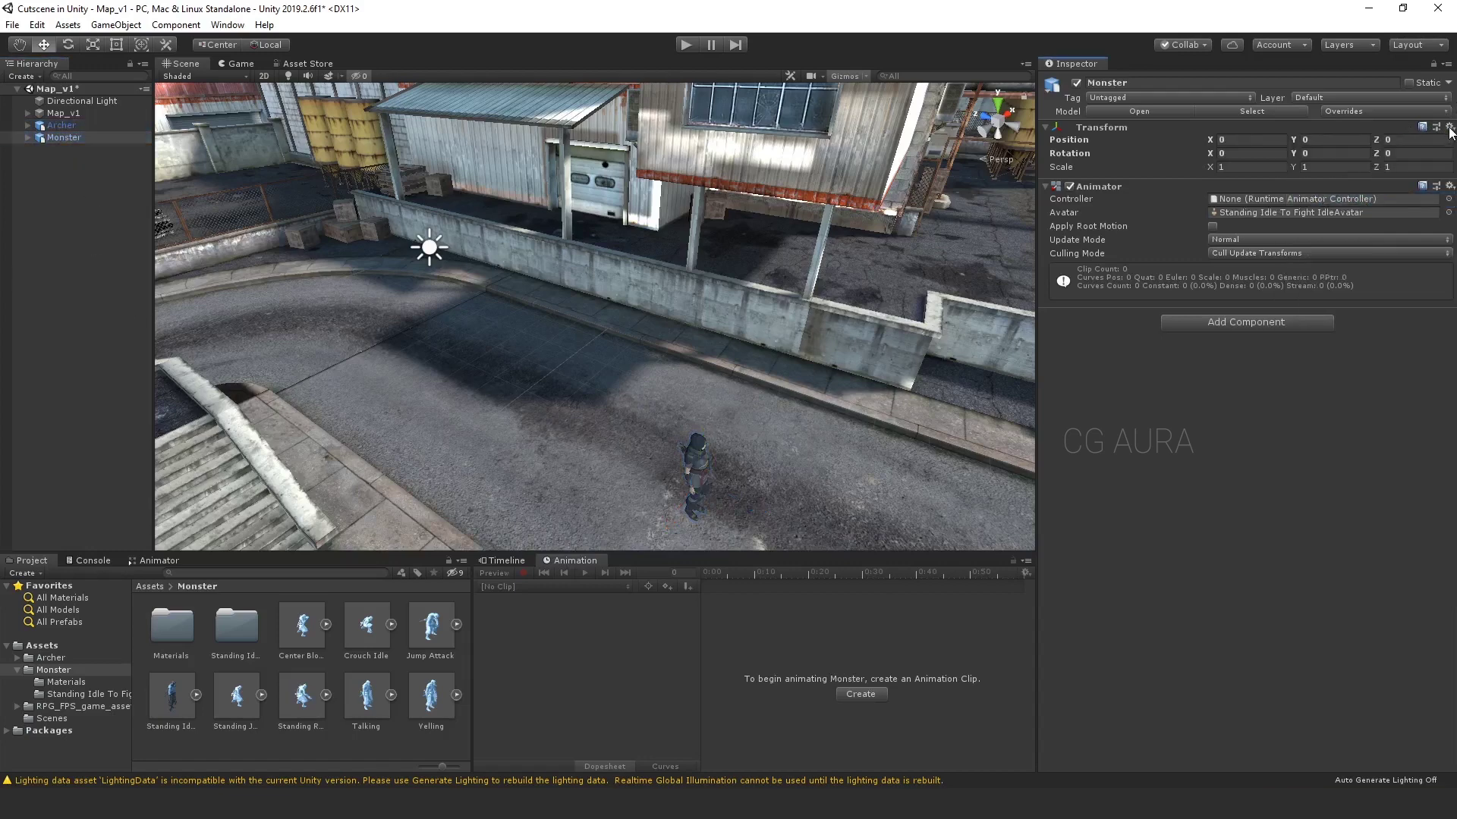
left_click(1450, 129)
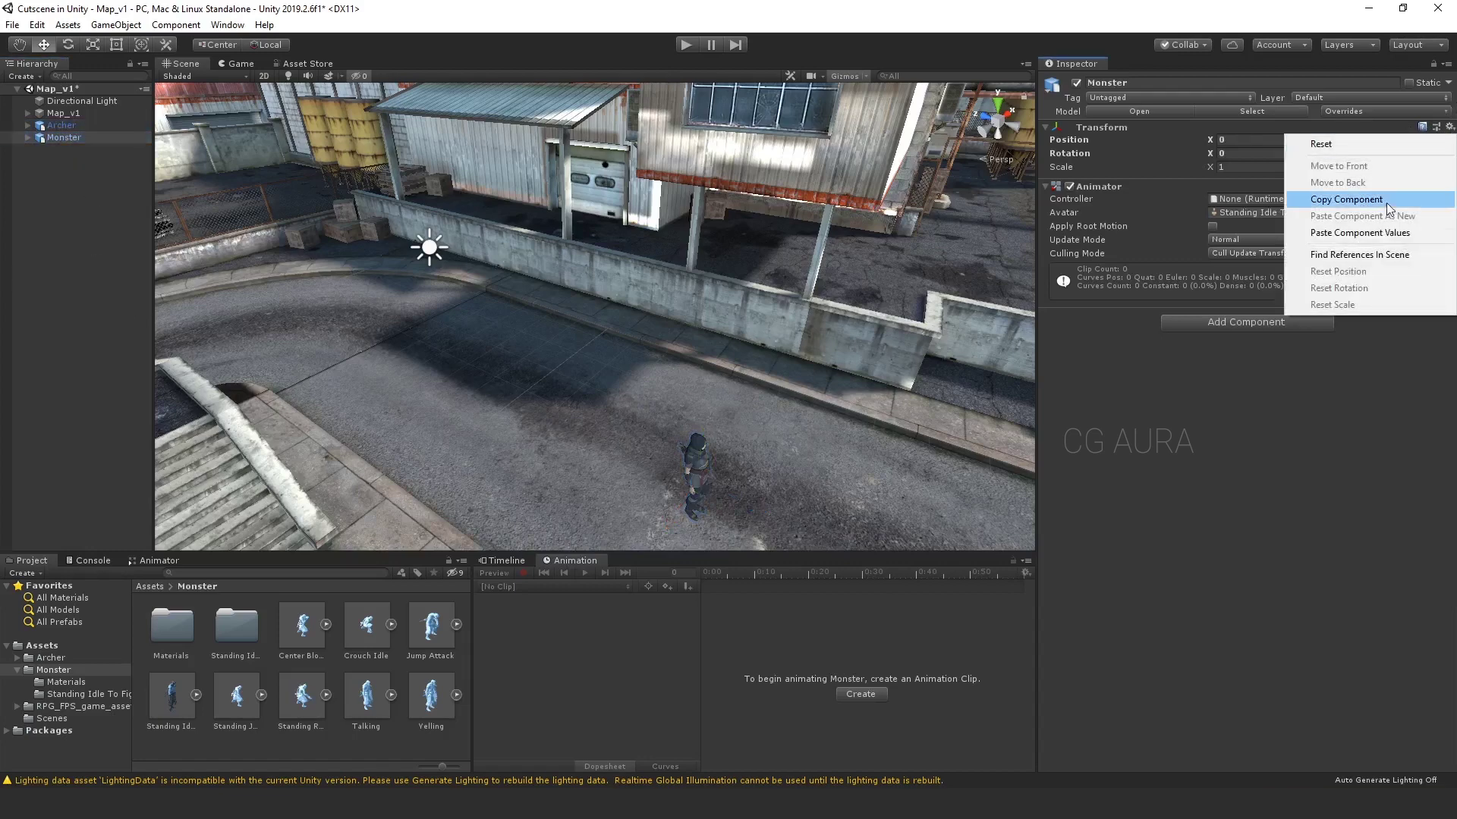
left_click(1368, 237)
Set the Monster's Y rotation to 0 and move the two characters close, face to face
left_click_drag(794, 412, 612, 413, "alt")
left_click_drag(369, 381, 796, 364)
left_click(1327, 154)
type("0")
left_click_drag(675, 350, 514, 362)
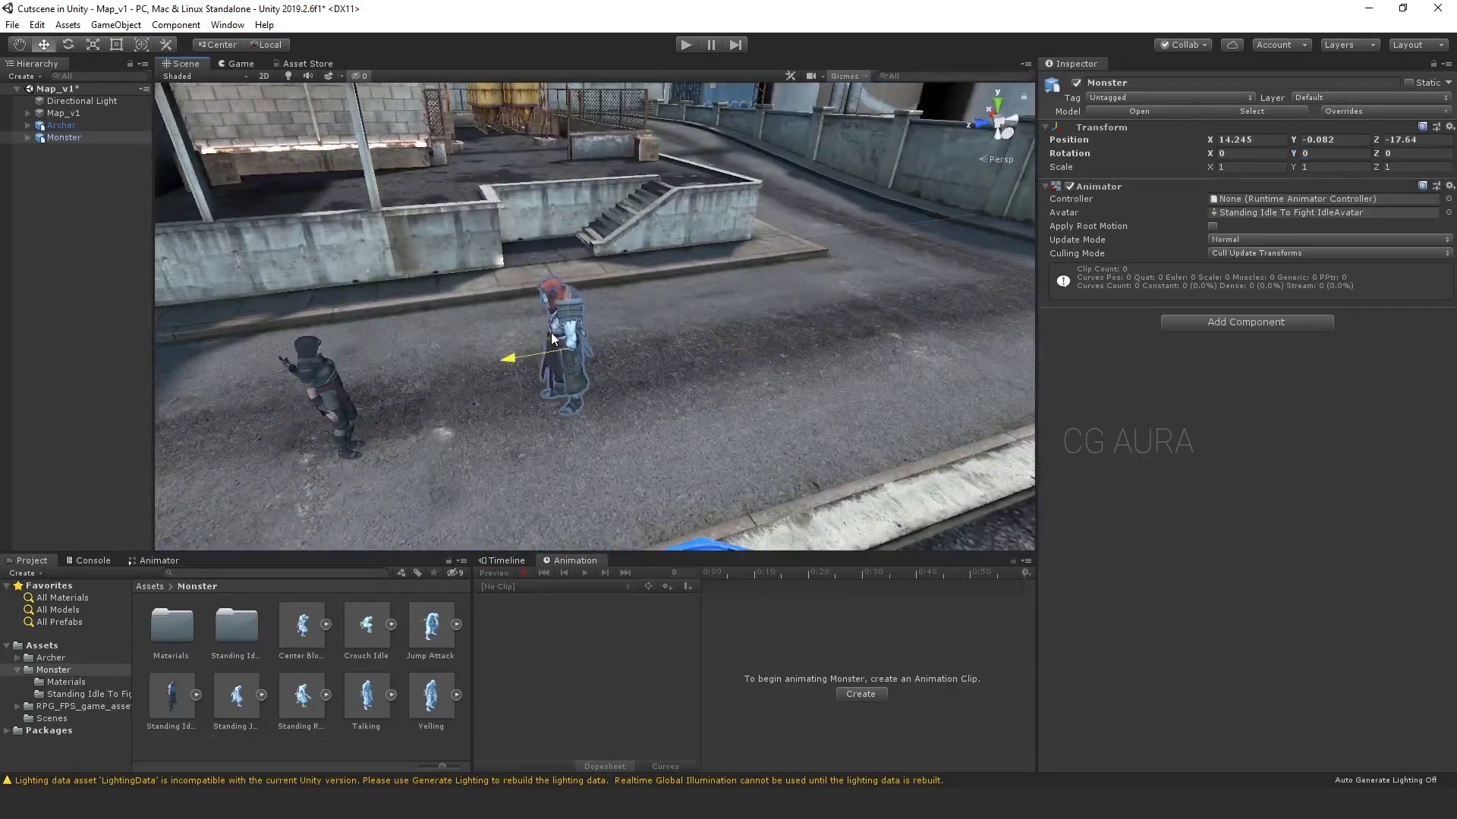
left_click(61, 125)
left_click_drag(671, 325, 759, 307, "alt")
left_click_drag(637, 322, 706, 311)
Nudge the archer closer to the monster and start a test run of the scene
left_click_drag(789, 395, 679, 353, "alt")
scroll(680, 353, "up", 3)
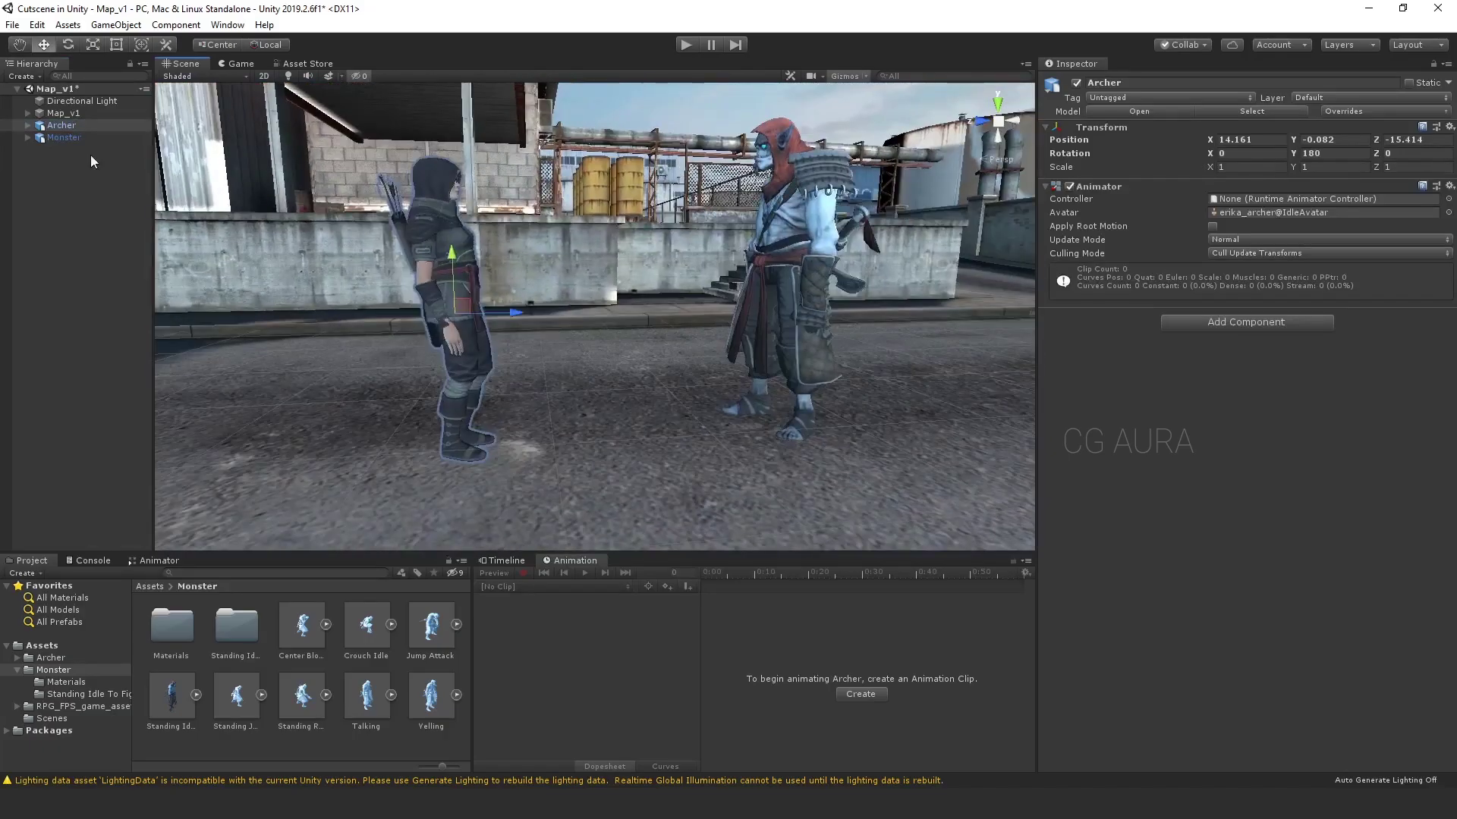
left_click(61, 140)
left_click(686, 44)
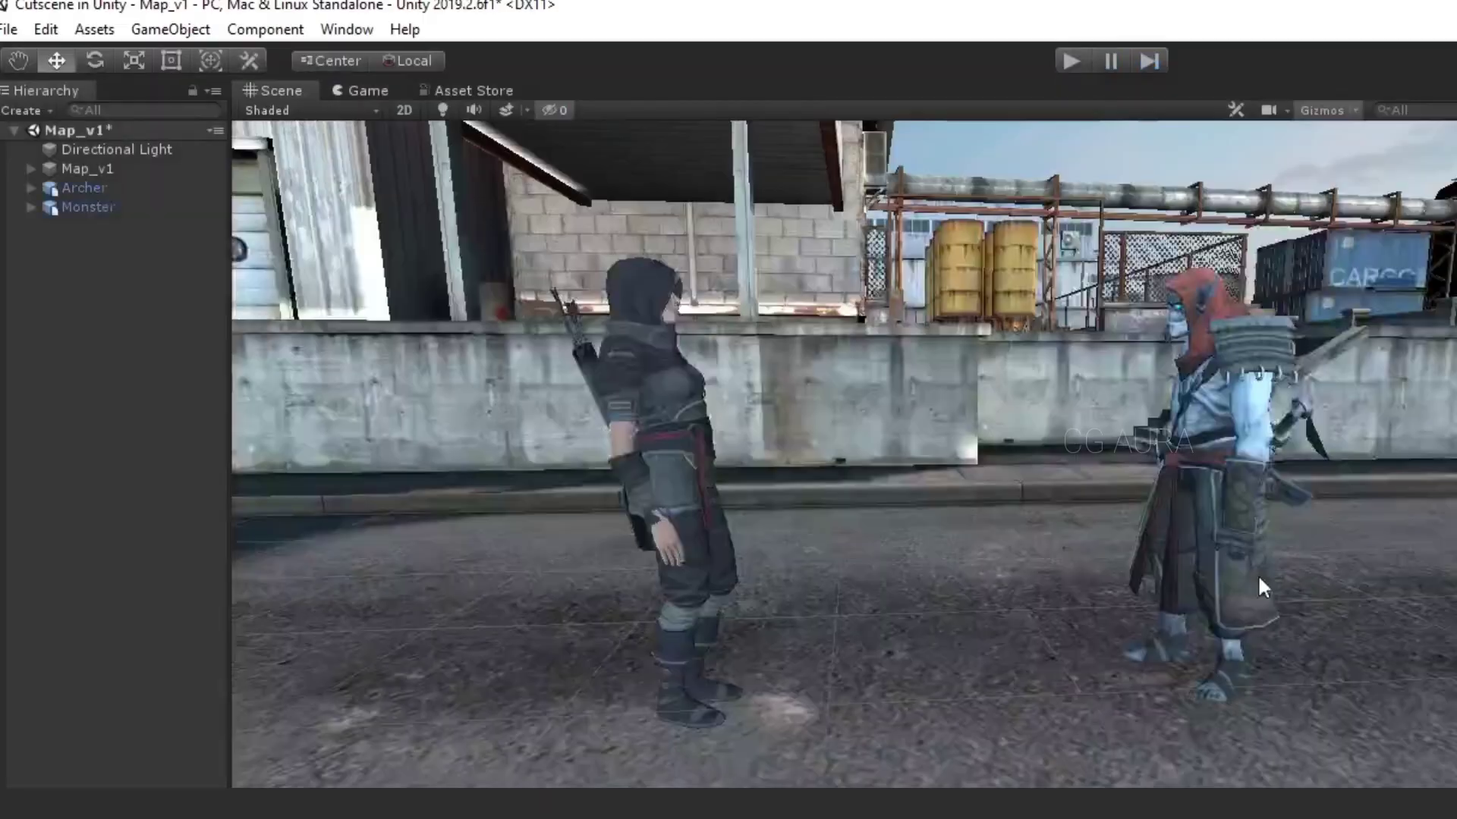
Add a Camera, align it to the current view with Ctrl+Shift+F, and preview the shot in Play mode
right_click(35, 116)
left_click(84, 382)
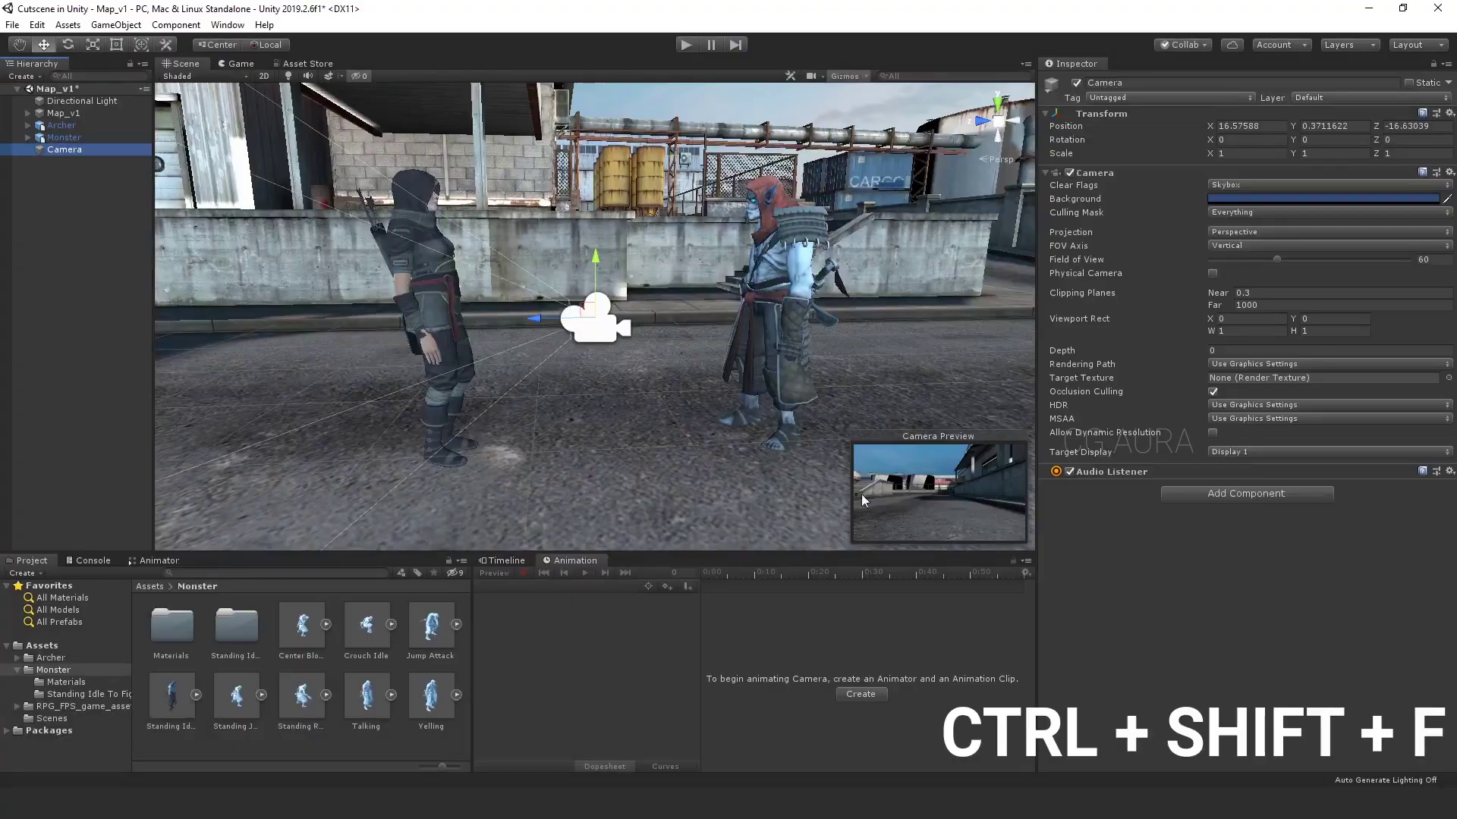
left_click_drag(676, 366, 679, 403, "alt")
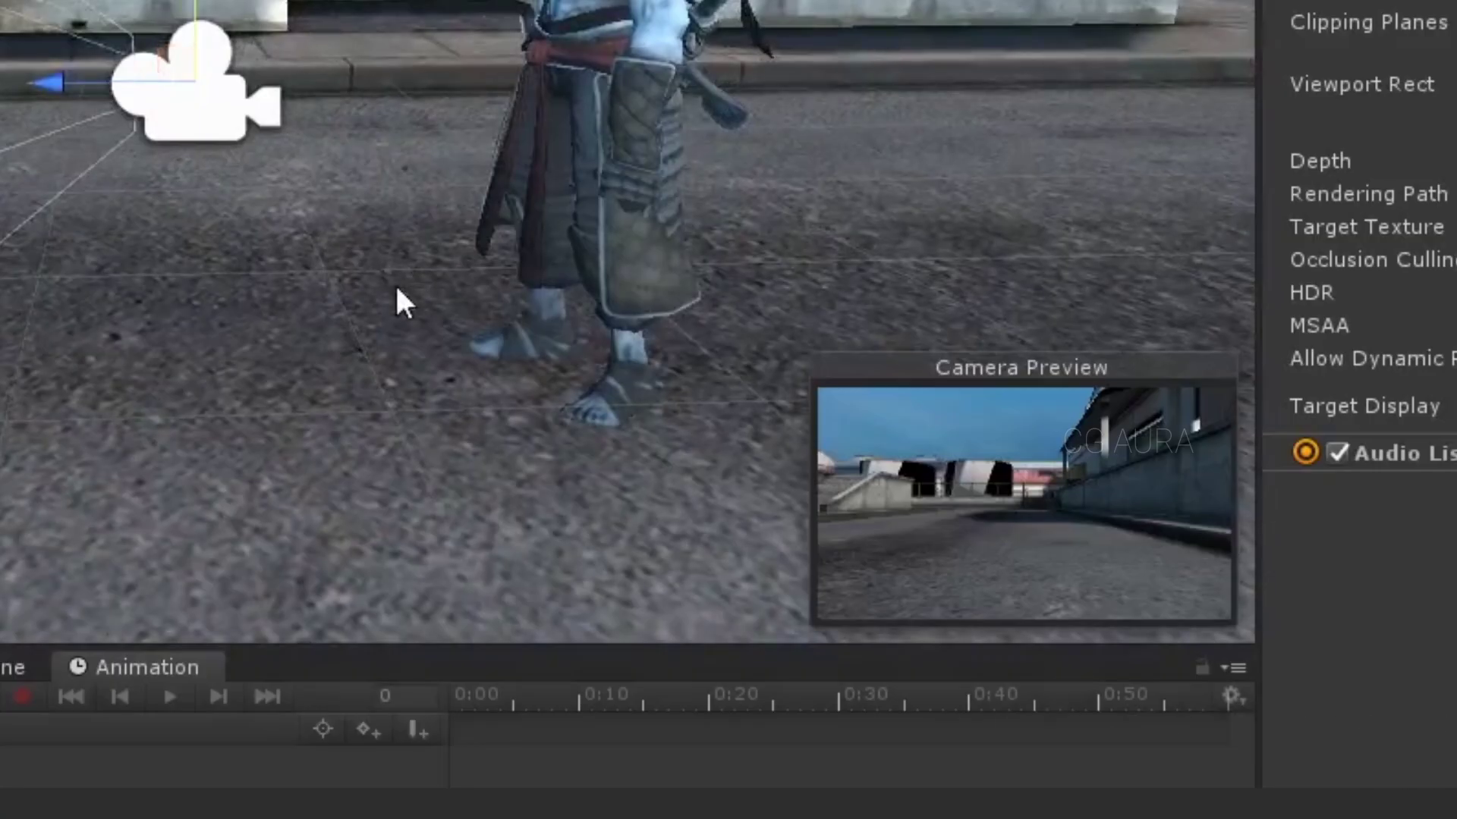
key("ctrl+shift+f")
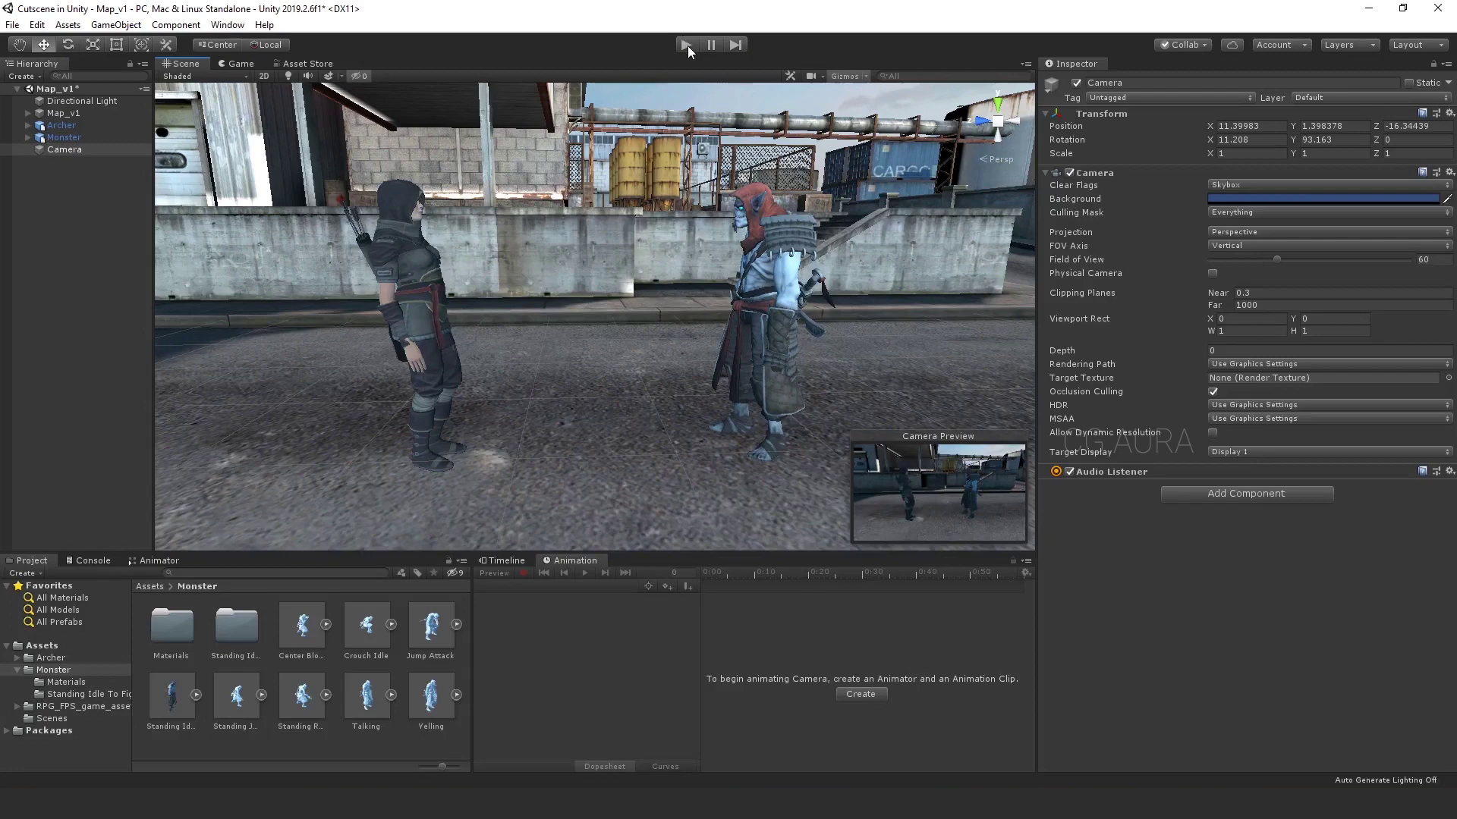
left_click(685, 44)
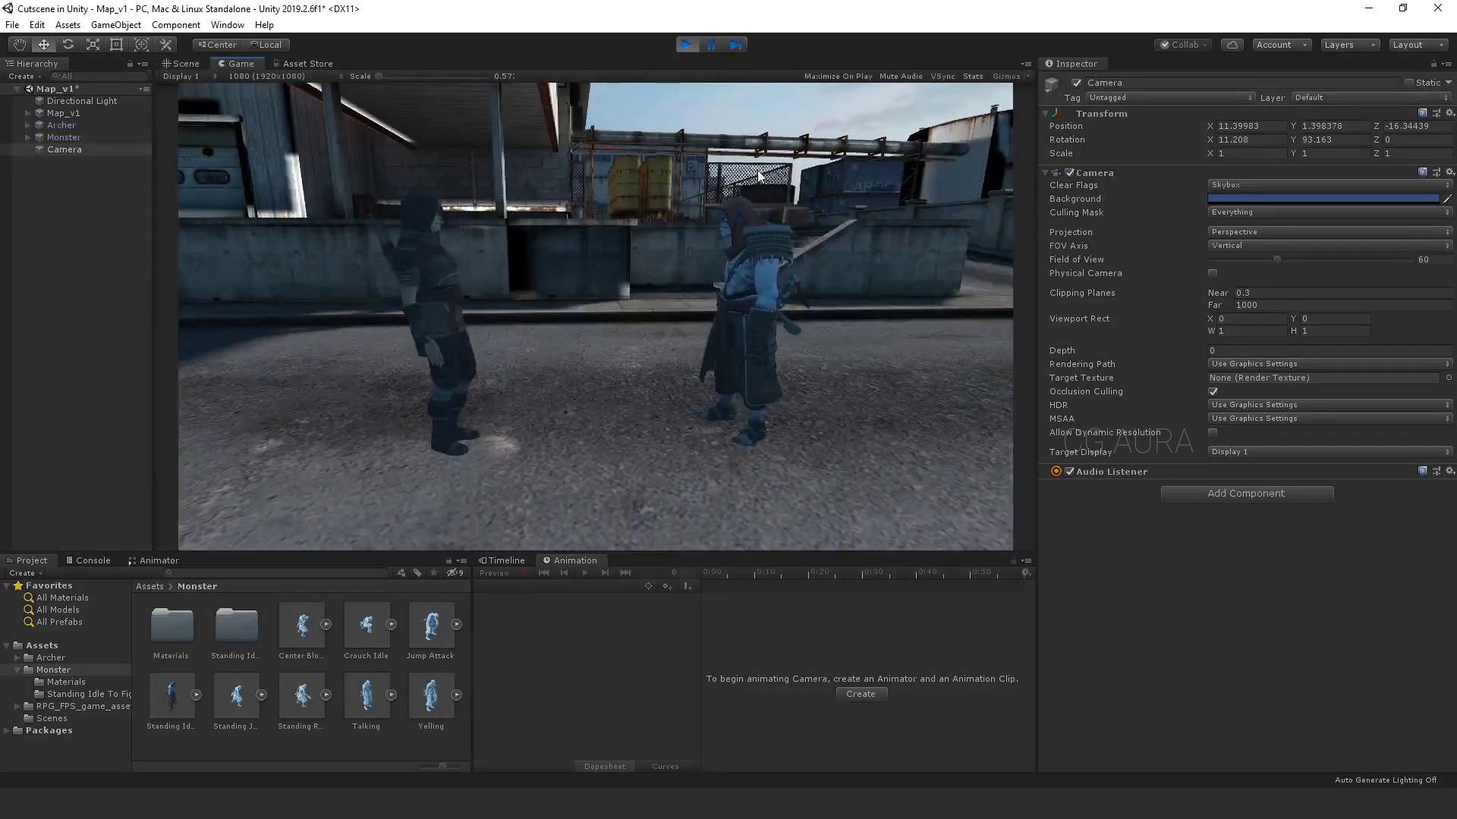
left_click(686, 44)
left_click(58, 126)
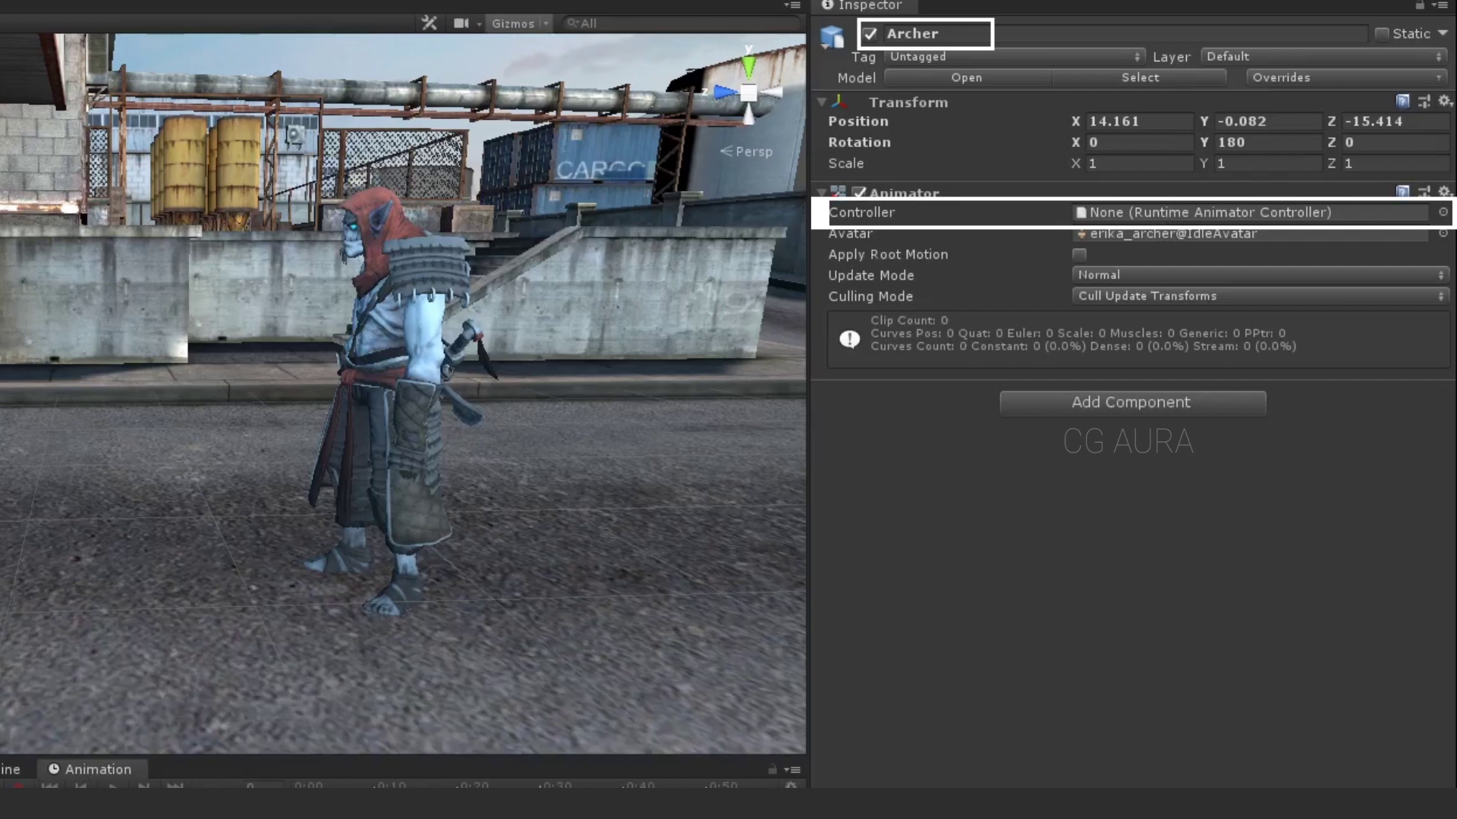
left_click(387, 410)
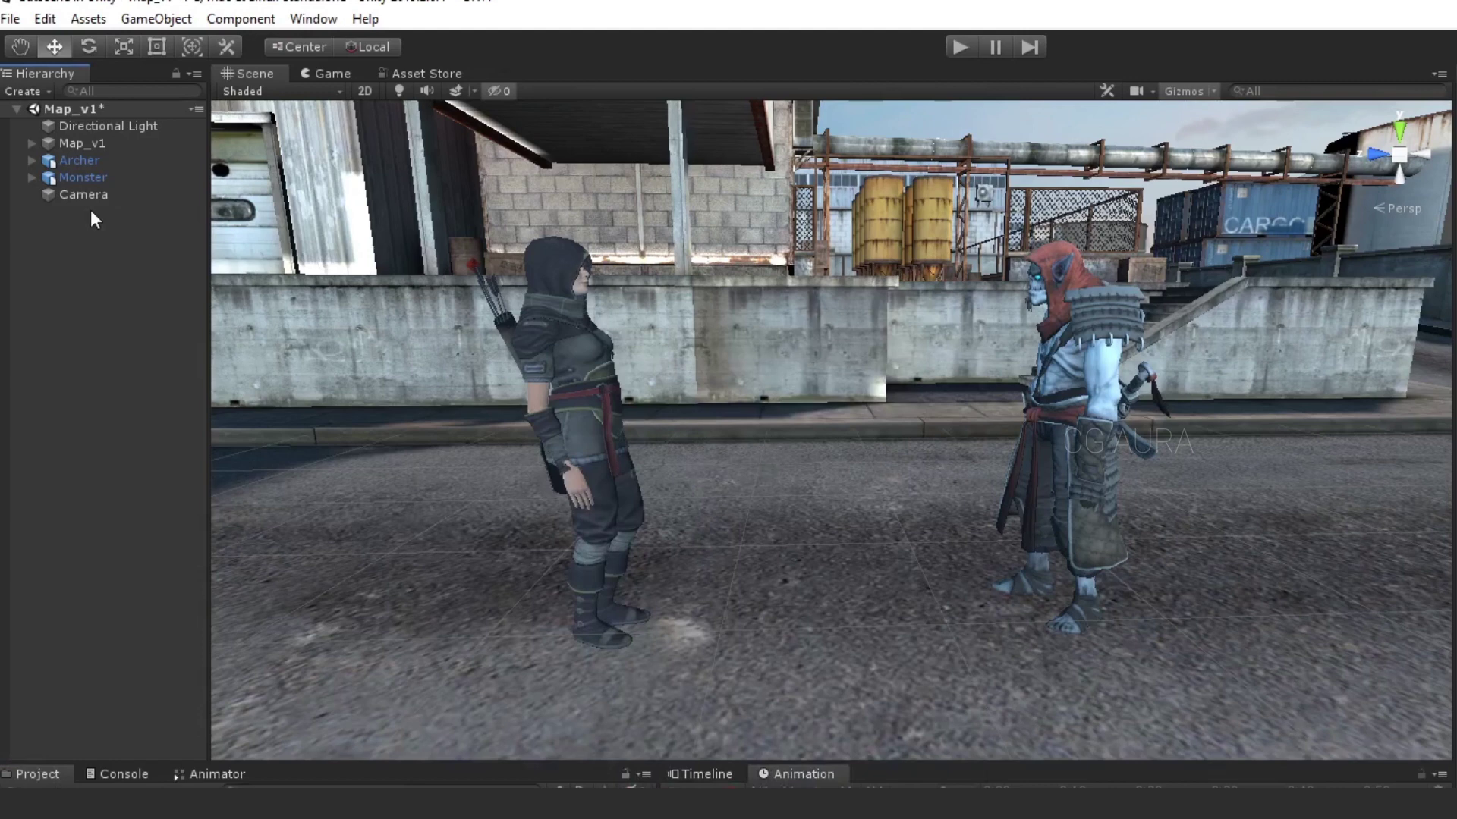
Create an empty object in the Hierarchy named Timeline
left_click(21, 76)
left_click(62, 92)
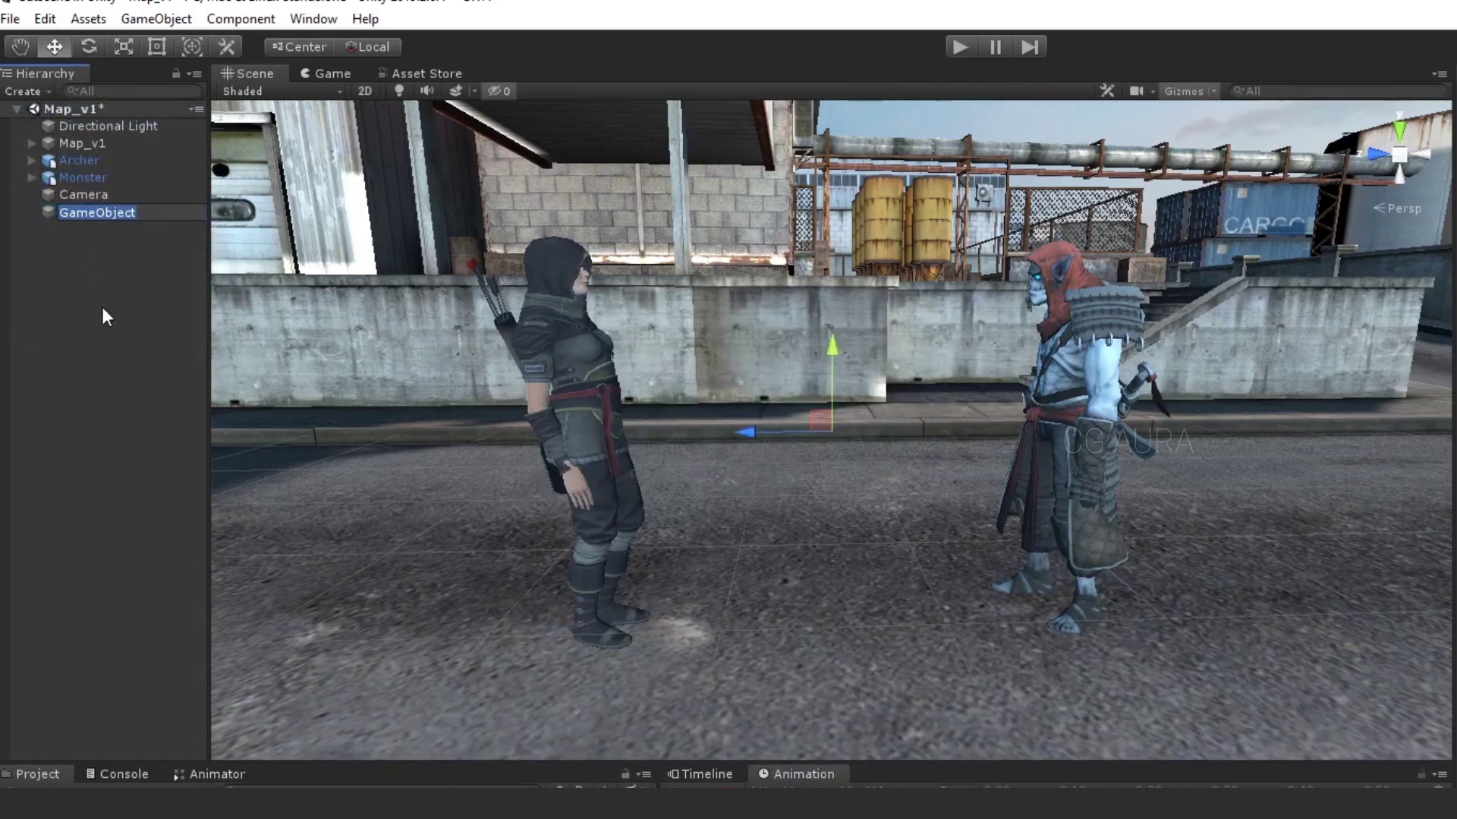
type("Timeline")
key("Return")
Open the Timeline editor via Window > Sequencing > Timeline
left_click(701, 773)
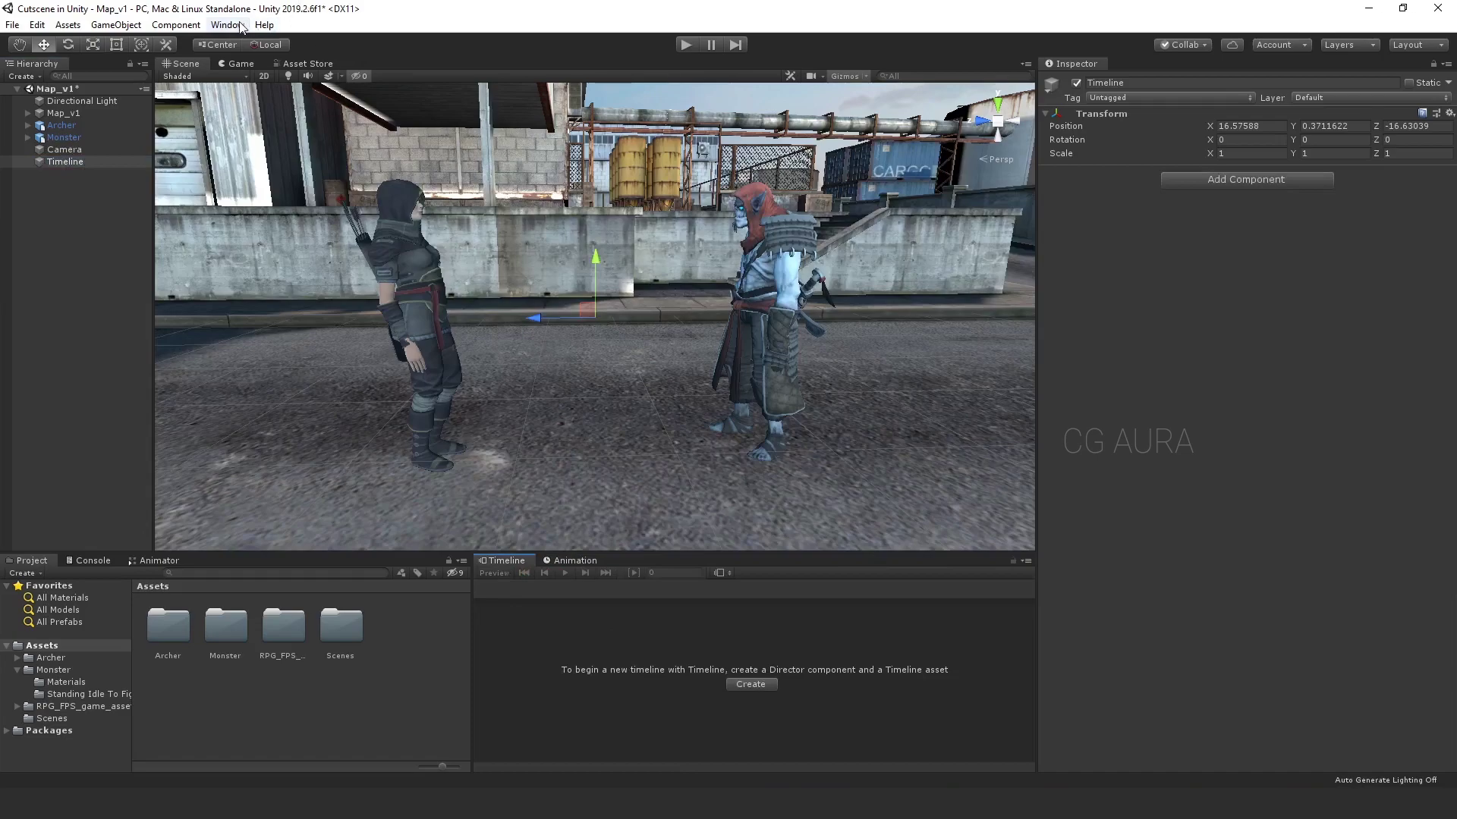
left_click(238, 19)
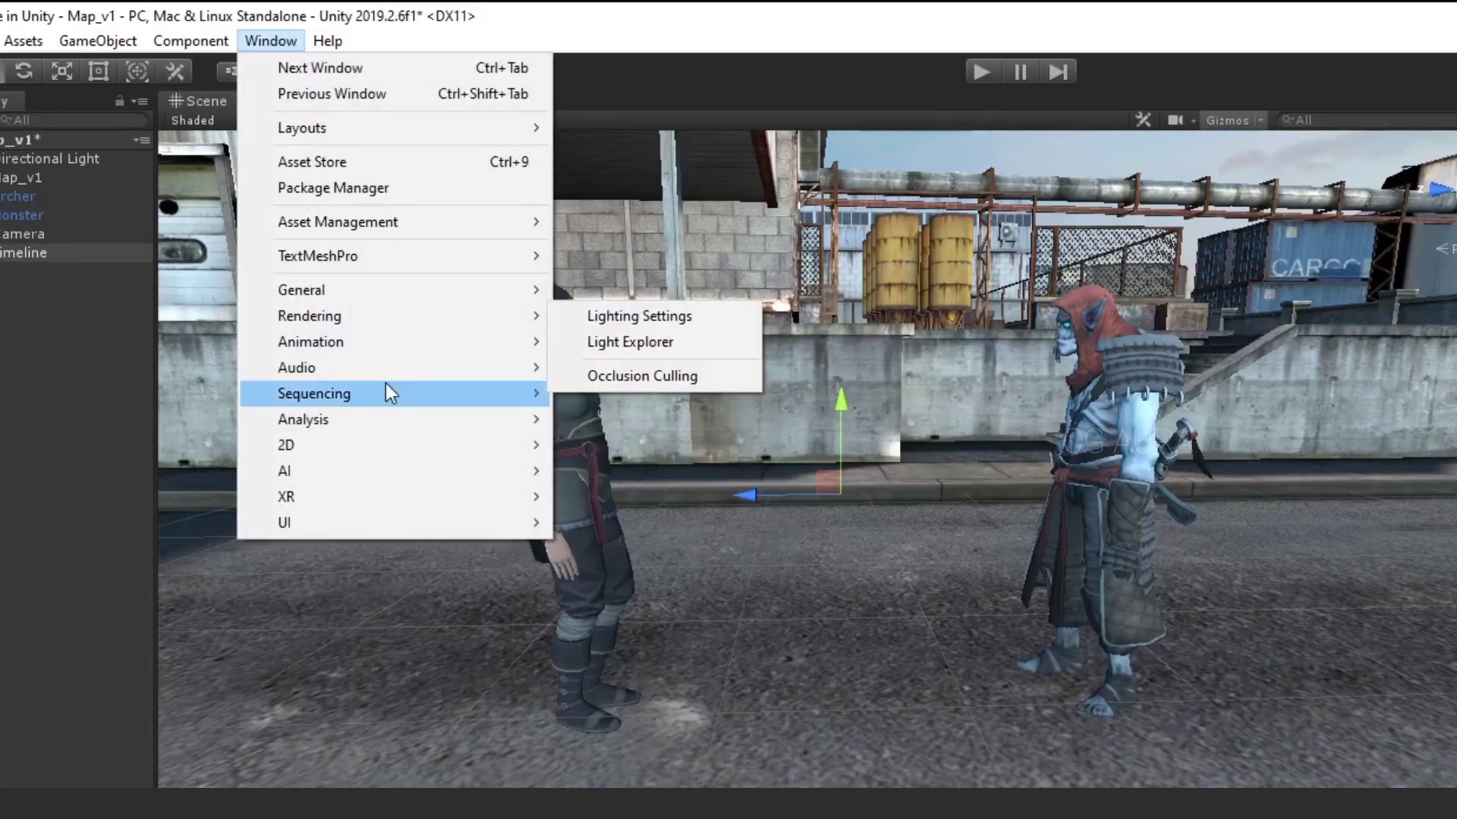
mouse_move(385, 388)
left_click(645, 393)
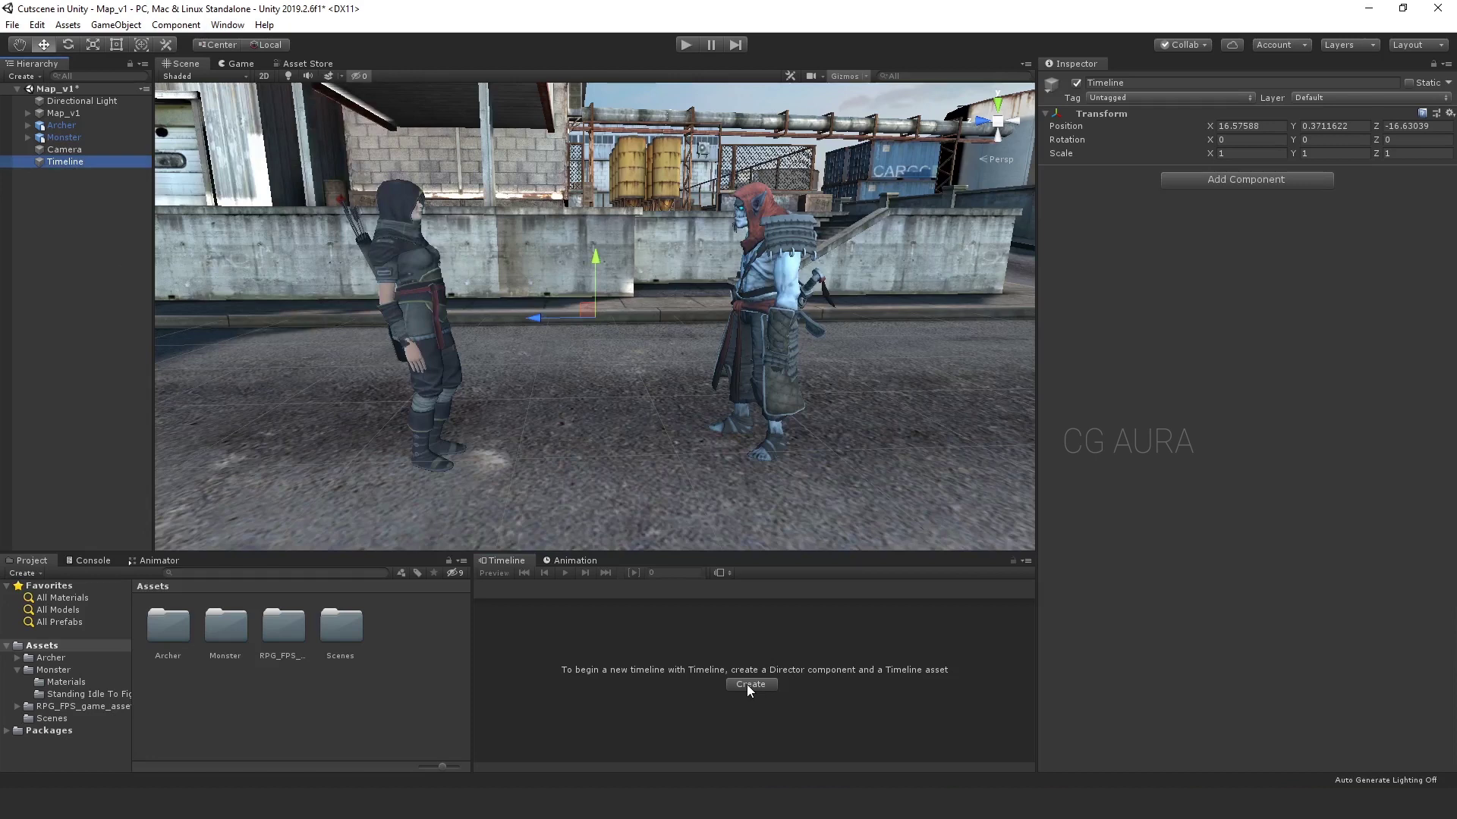
With the Timeline object selected, create its director and save the timeline asset as Cutscene_01_Timeline
left_click(70, 162)
left_click(748, 684)
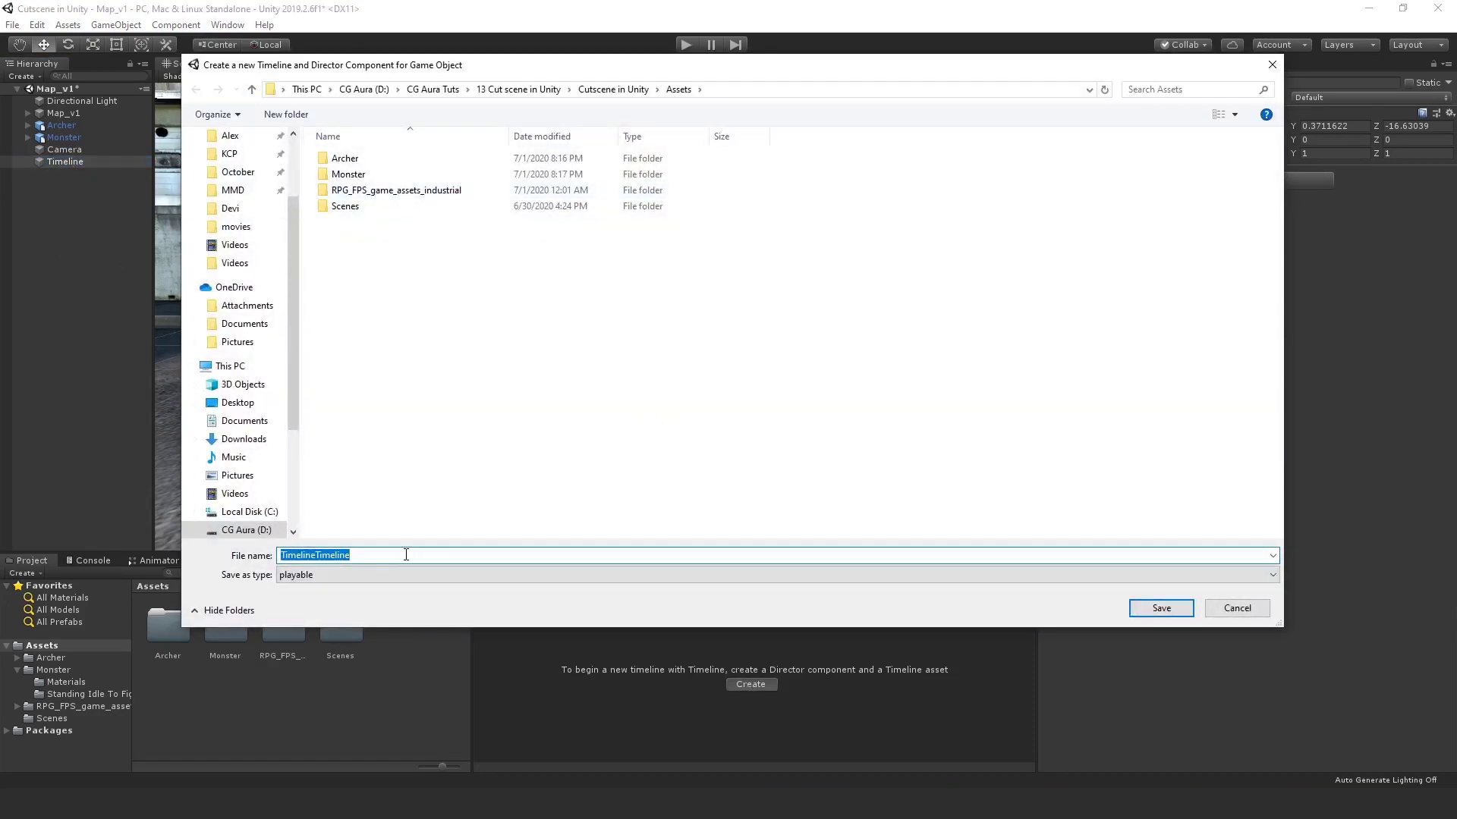
type("Cytscene")
key("BackSpace")
key("BackSpace")
key("BackSpace")
key("BackSpace")
key("BackSpace")
key("BackSpace")
key("BackSpace")
type("utscene_Tmmelin_01")
left_click(1157, 608)
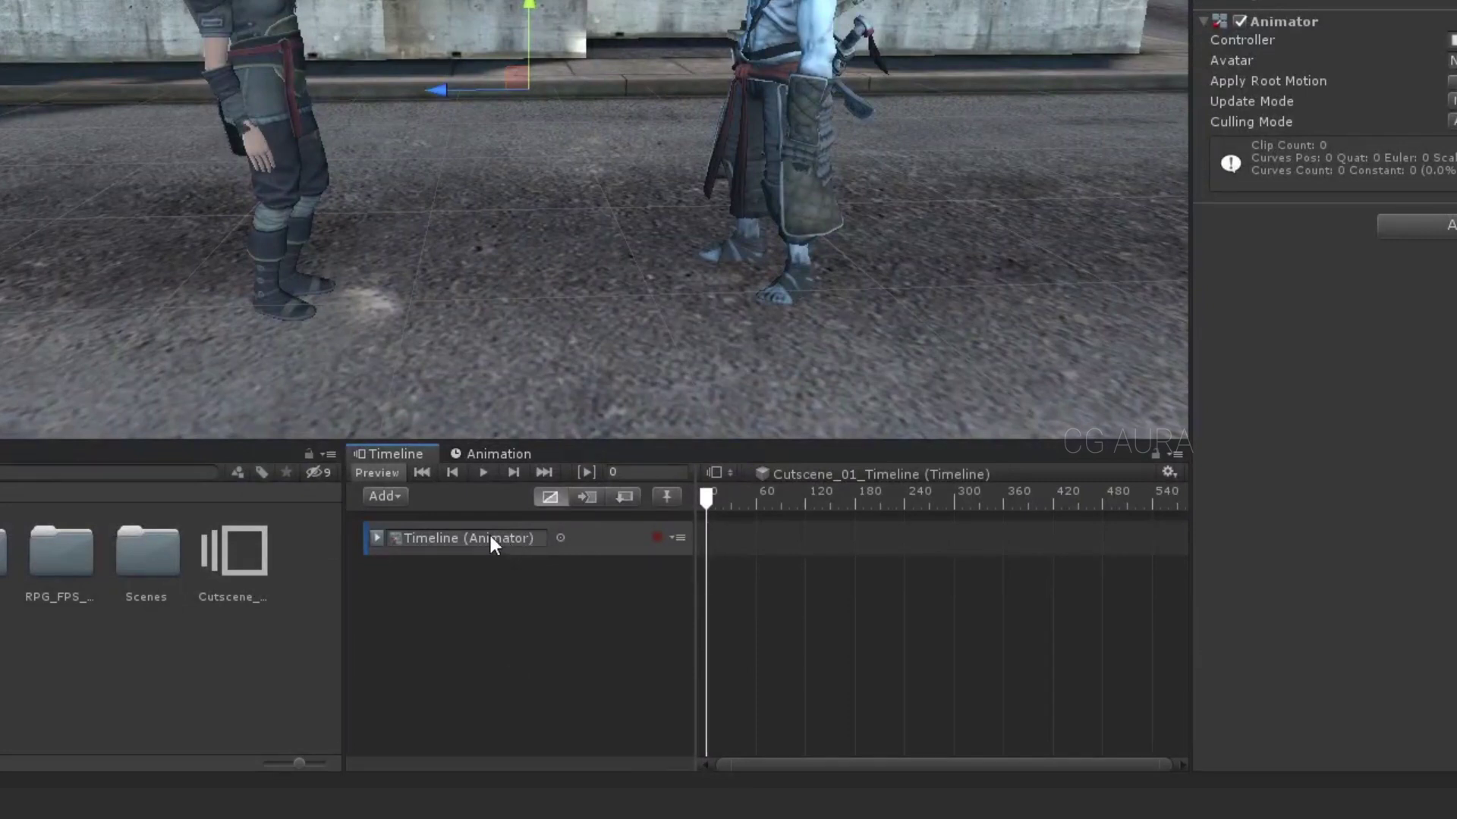
Add an Animation Track and bind it to the Archer's Animator
left_click(467, 591)
left_click(394, 496)
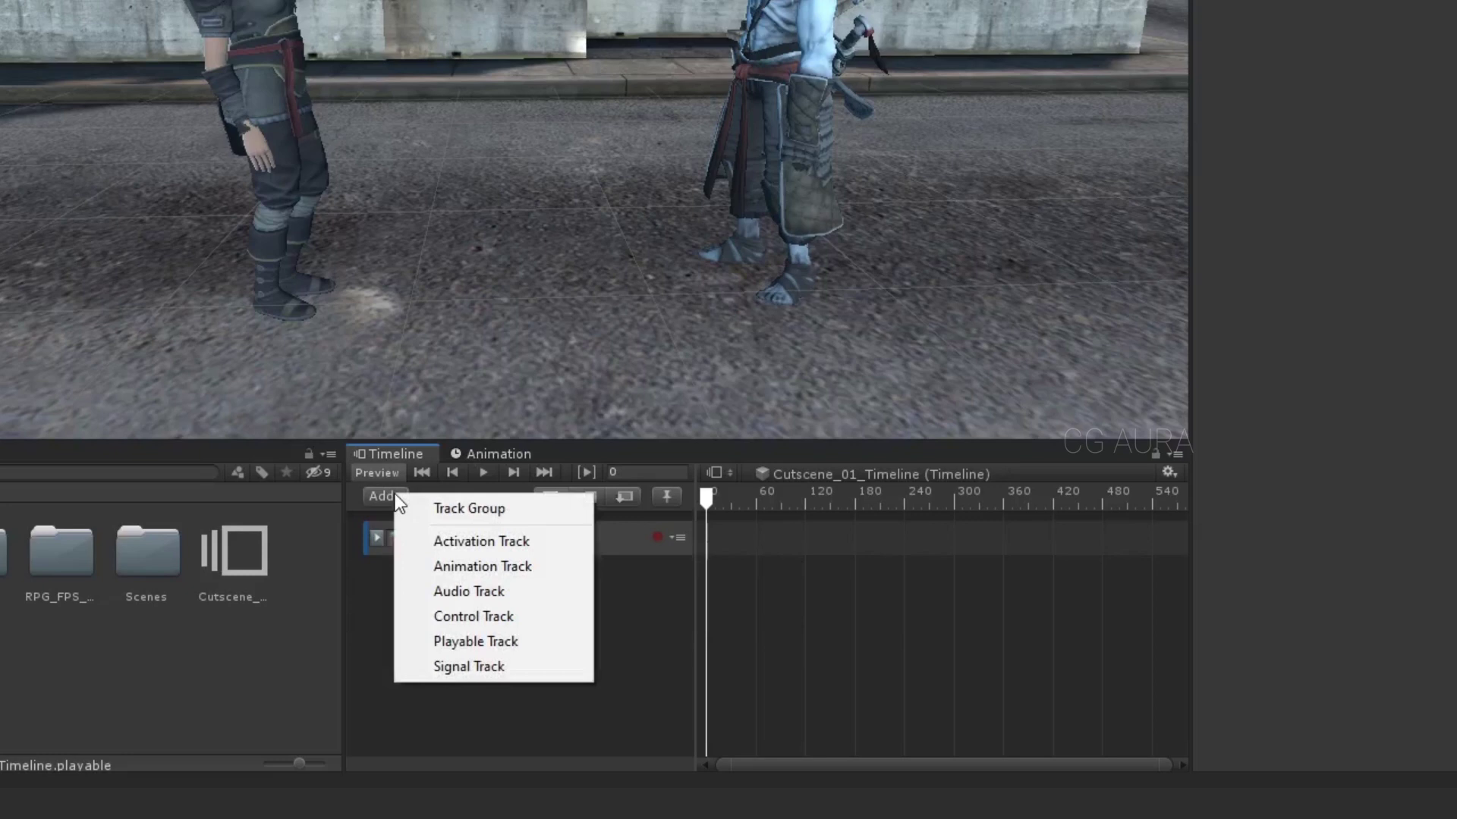
left_click(522, 571)
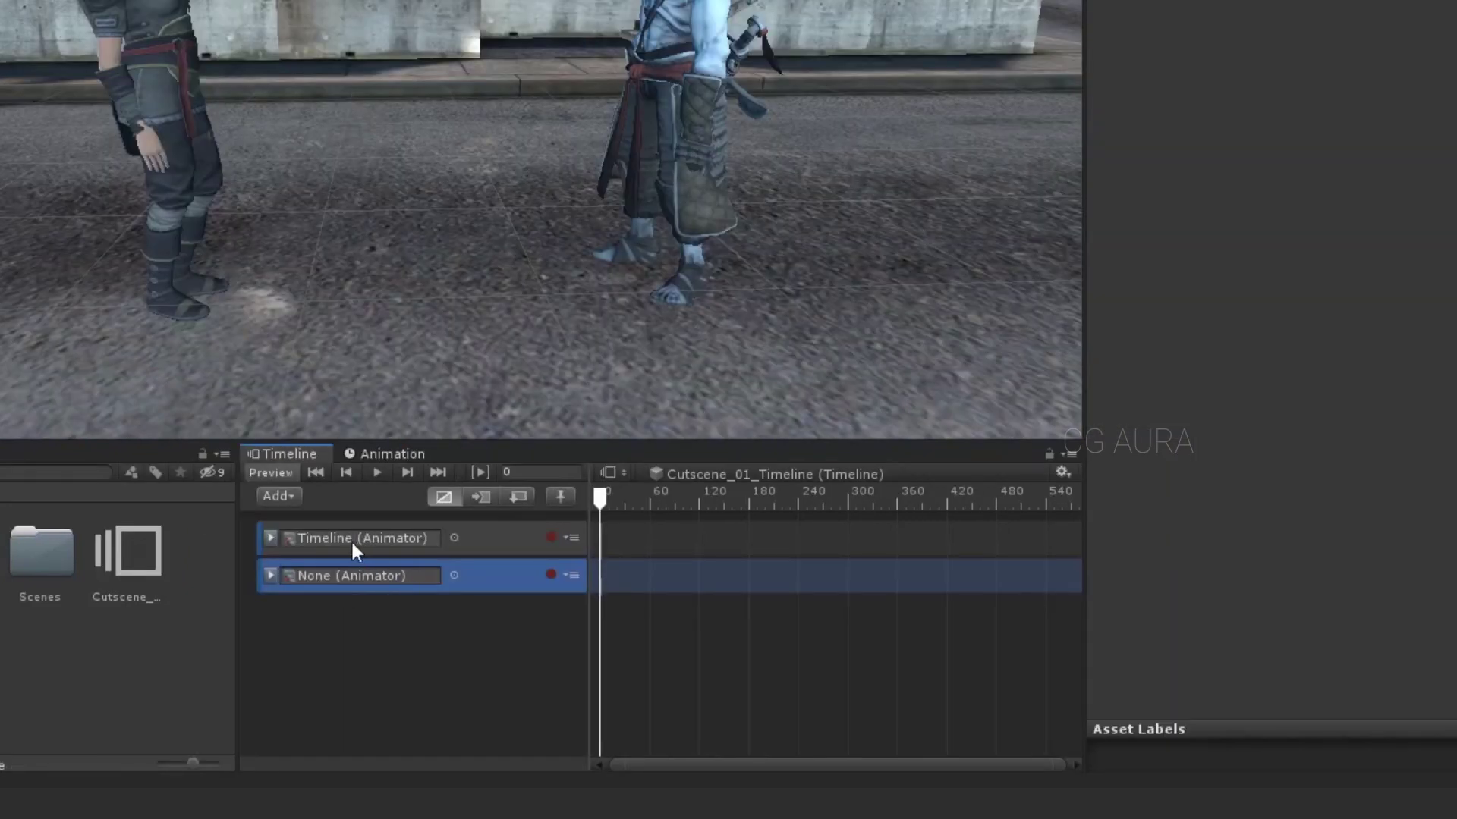
left_click(453, 575)
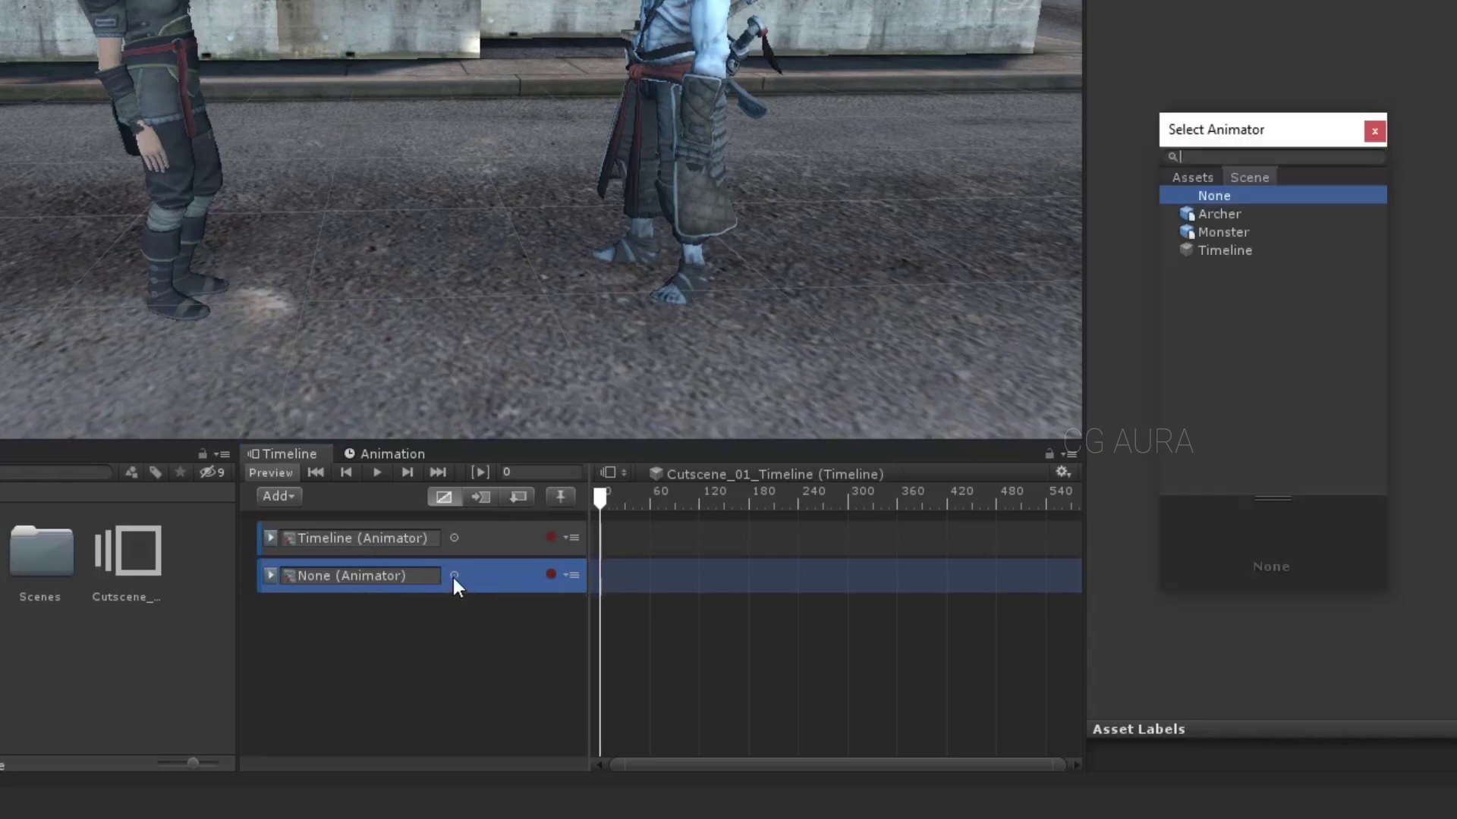
left_click(1224, 216)
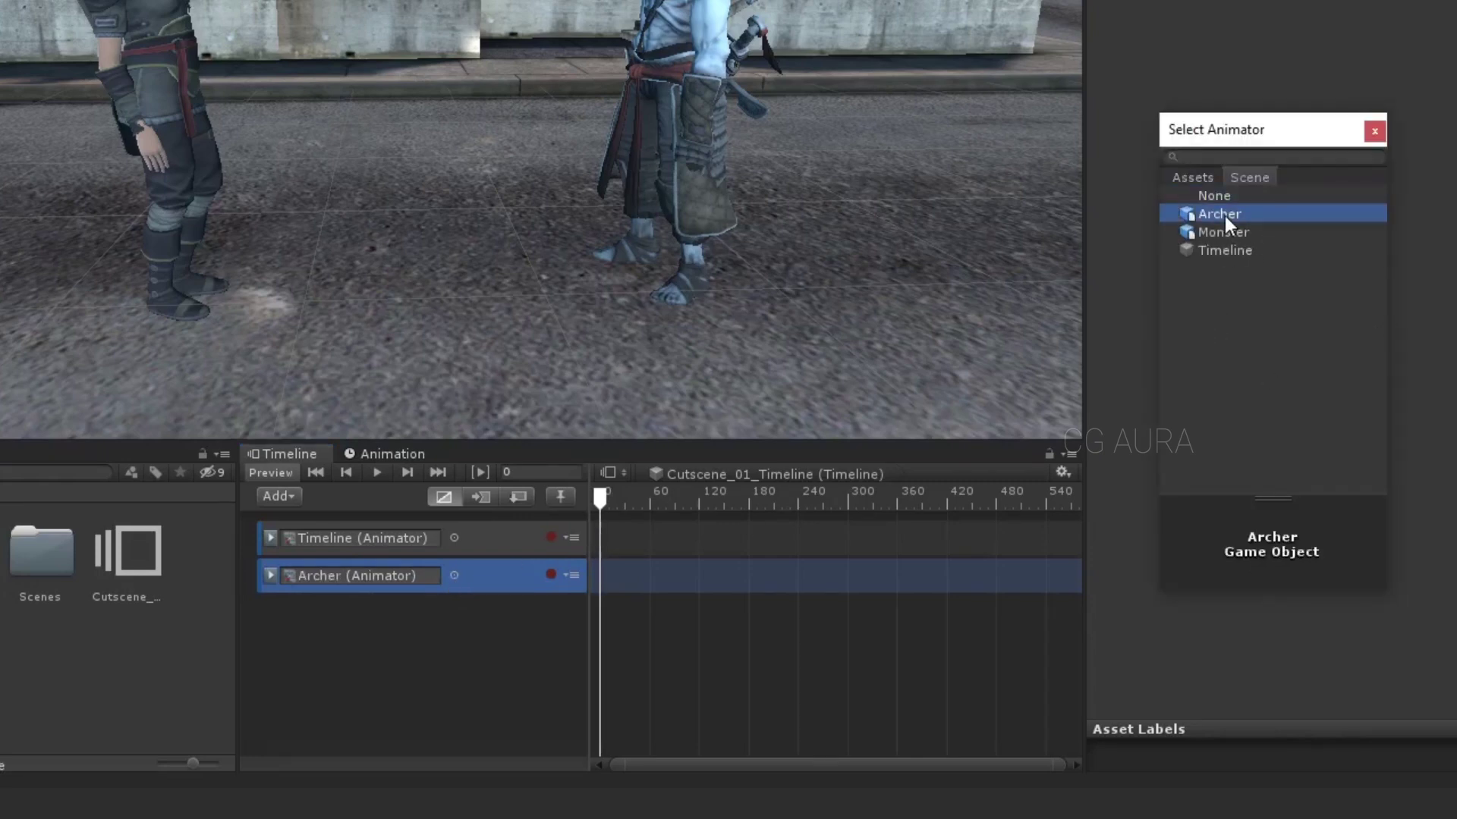
left_click(376, 628)
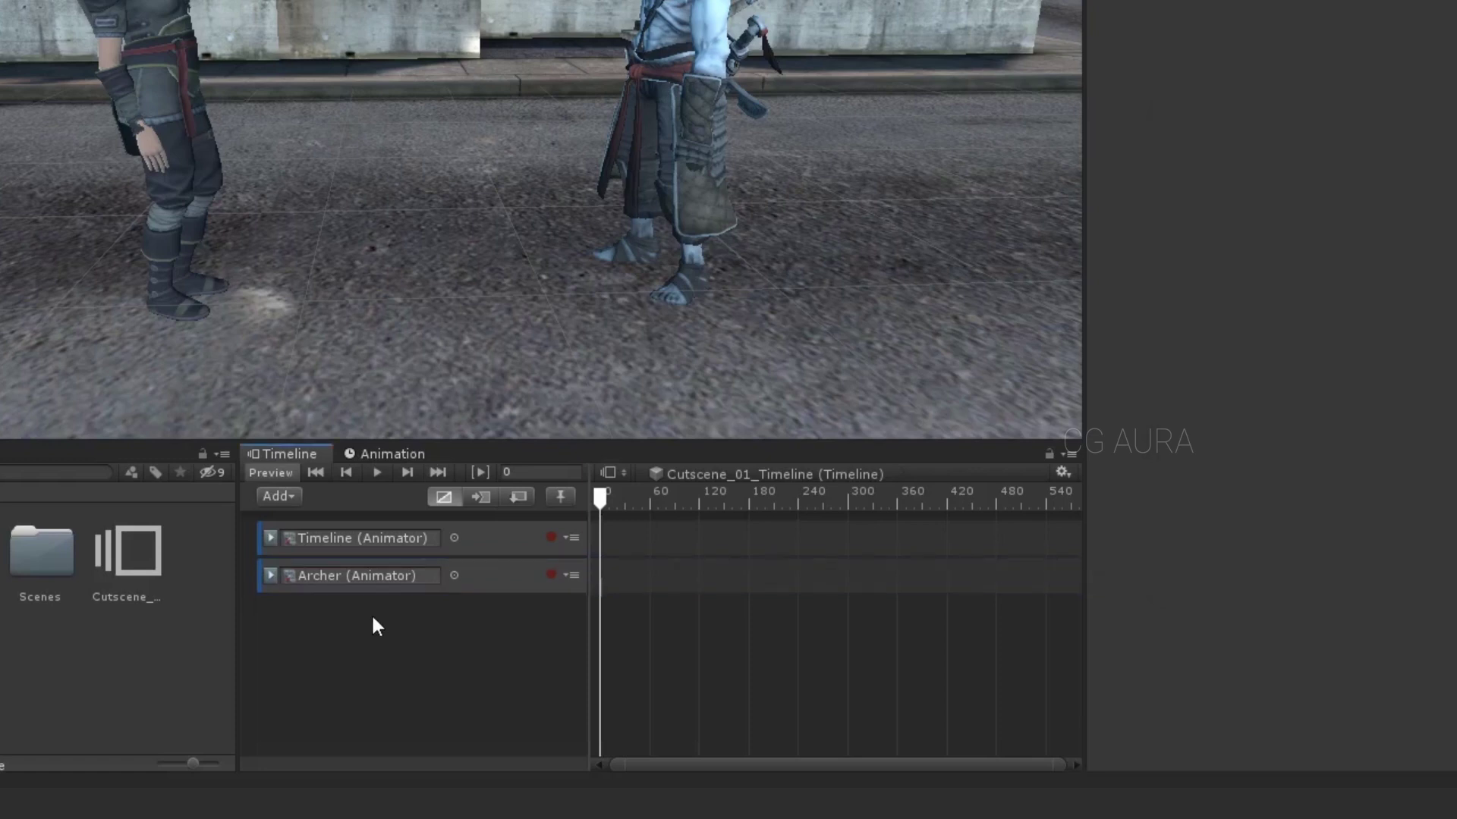
Add another Animation Track bound to the Monster, then scrub to frame 444 and back to 0
left_click(288, 496)
left_click(402, 561)
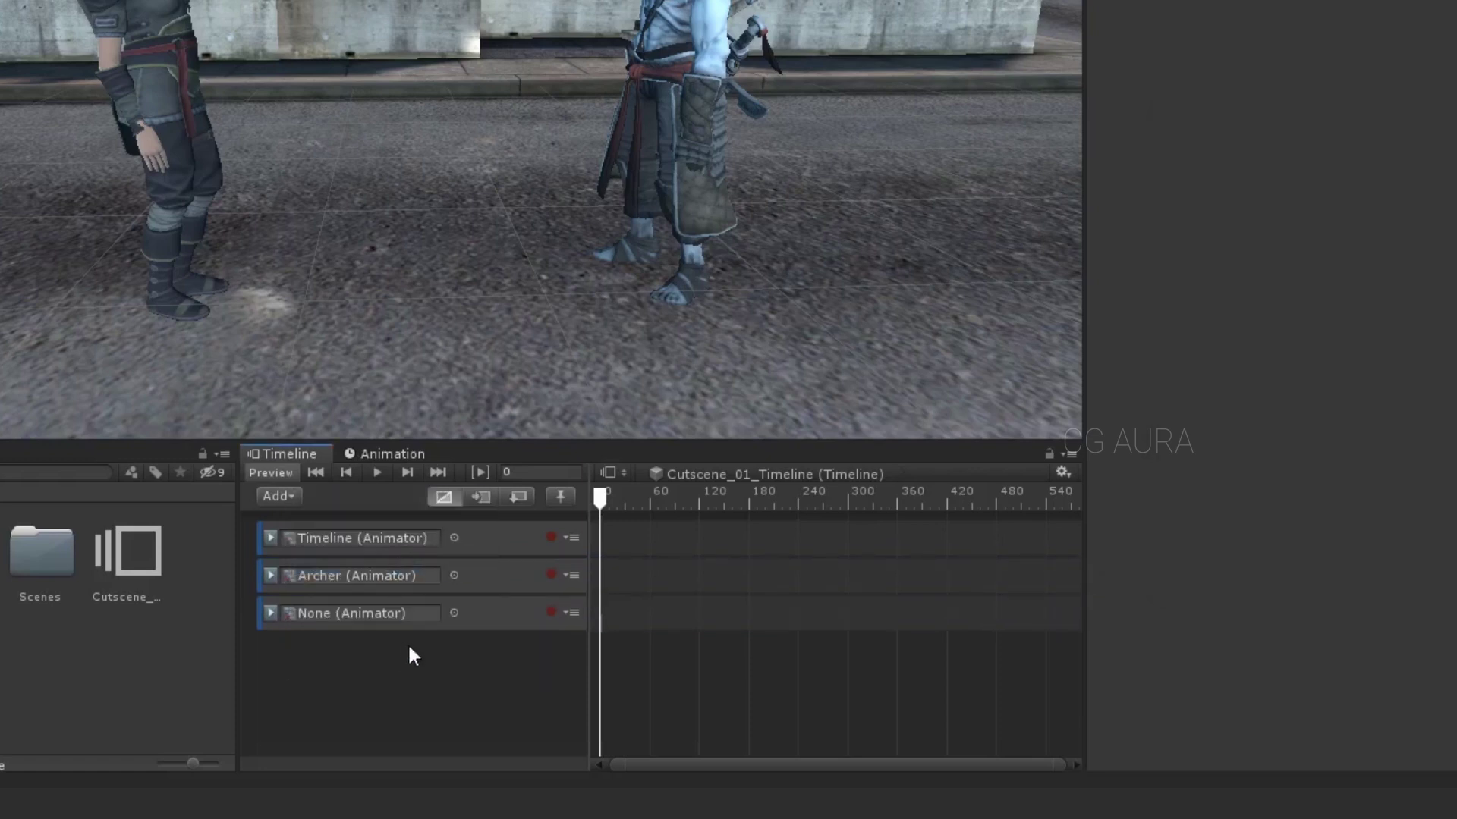
left_click(454, 613)
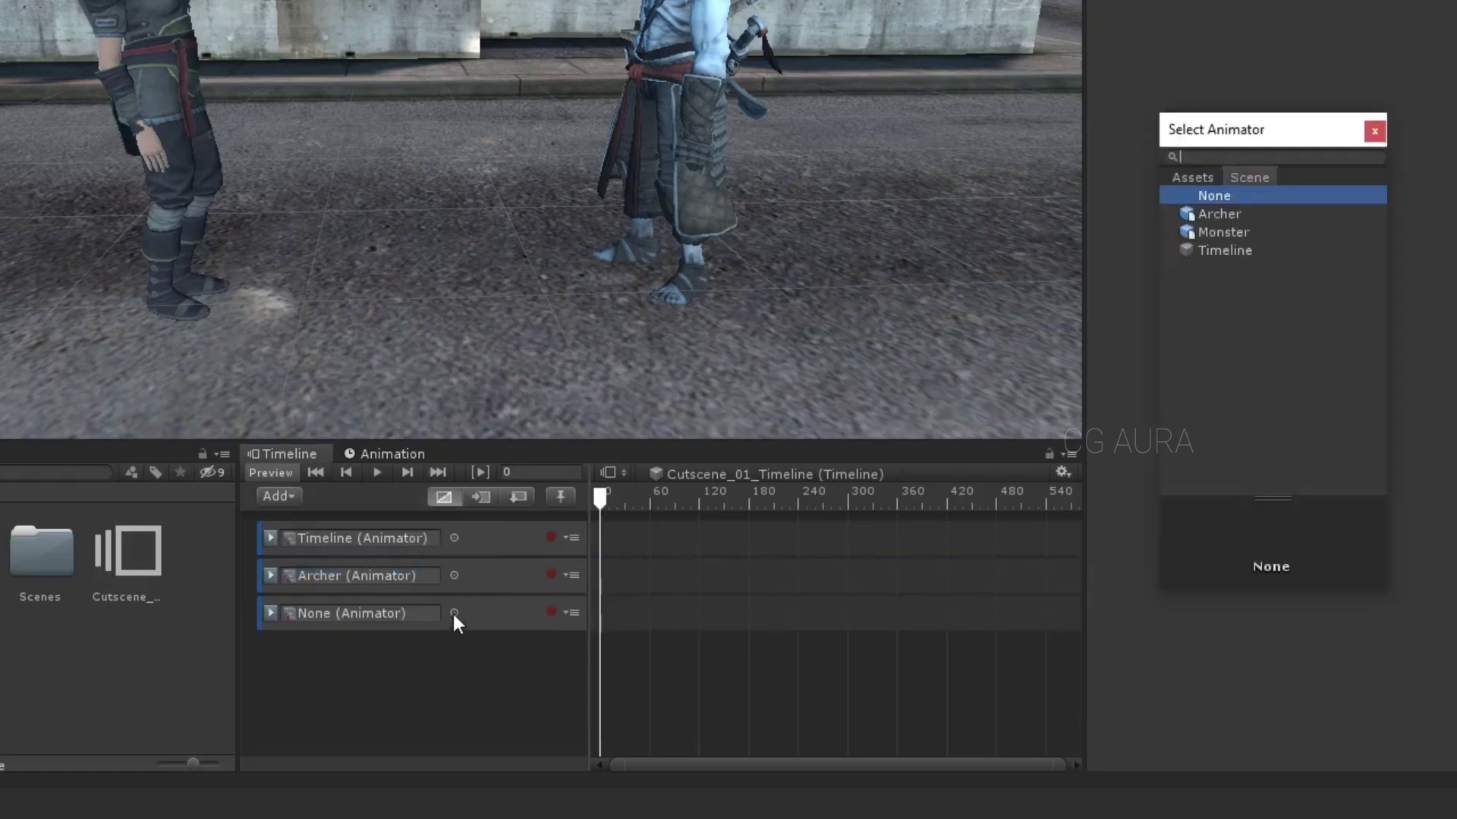
left_click(1231, 227)
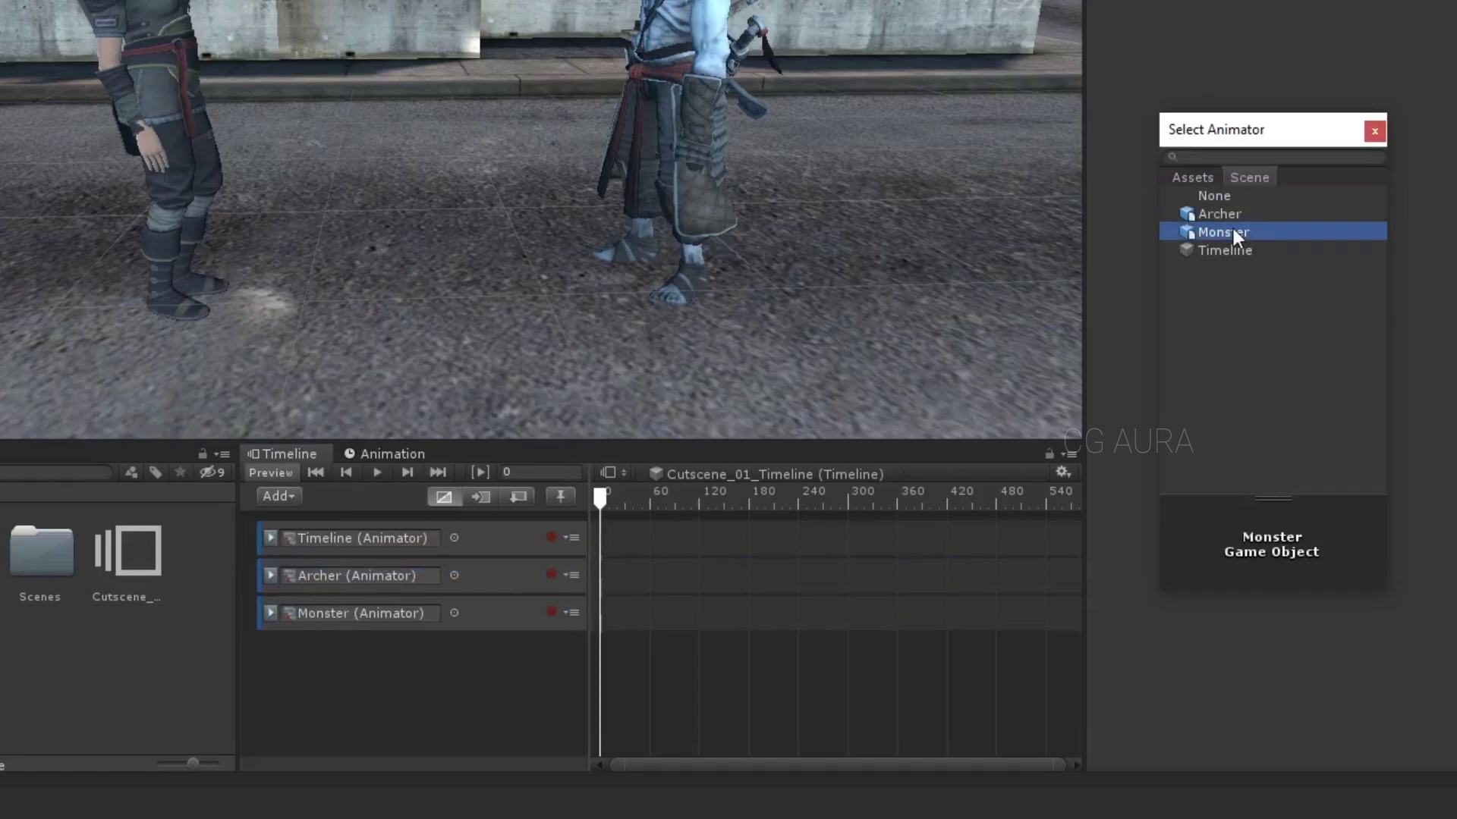
left_click(1373, 131)
left_click_drag(599, 501, 968, 506)
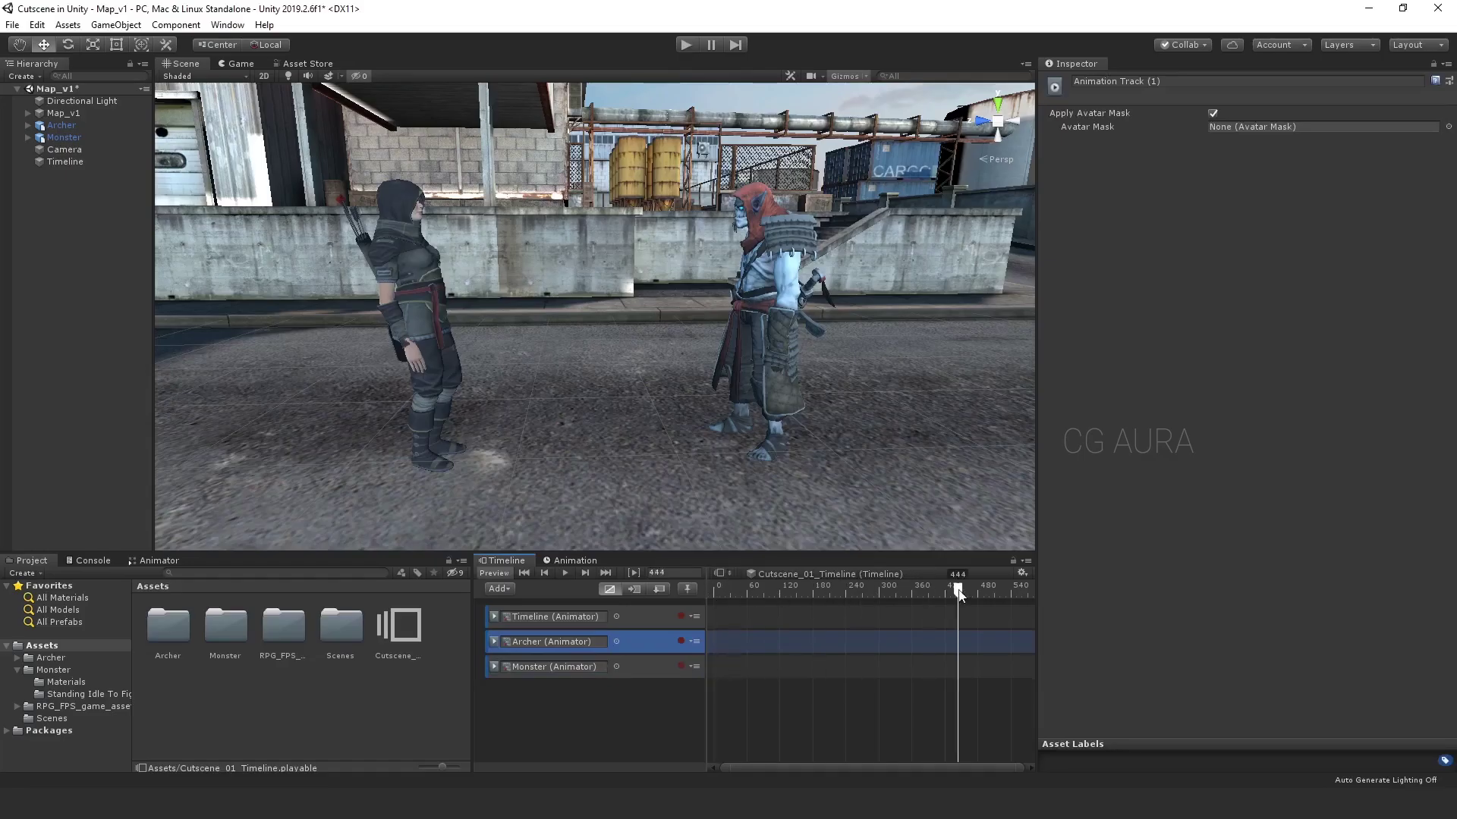
left_click_drag(960, 594, 686, 589)
left_click(754, 717)
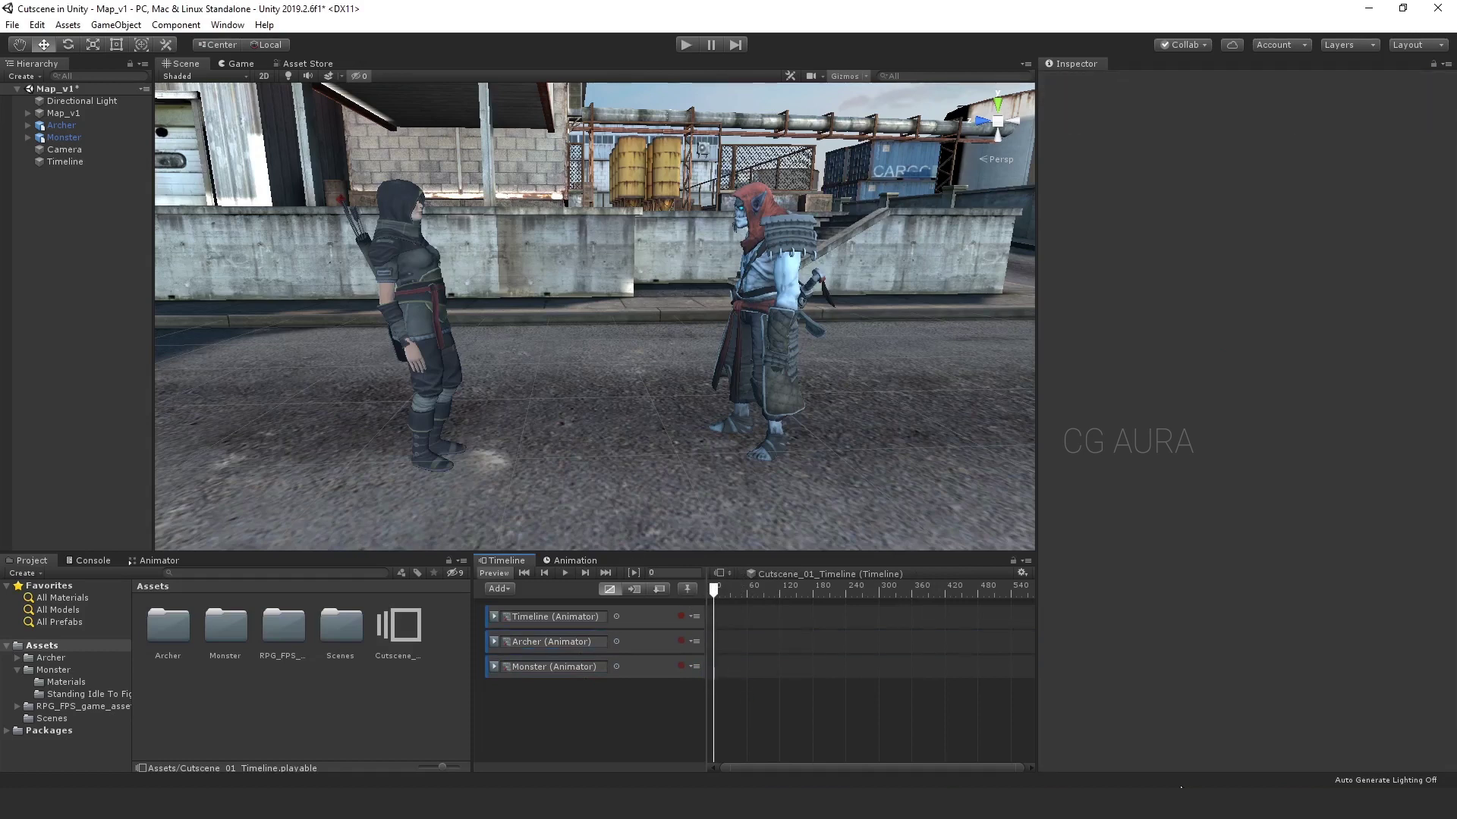
Review the opening Standing Idle lines of the cutscene script in Notepad, then return to Unity's assets
key("alt+Tab")
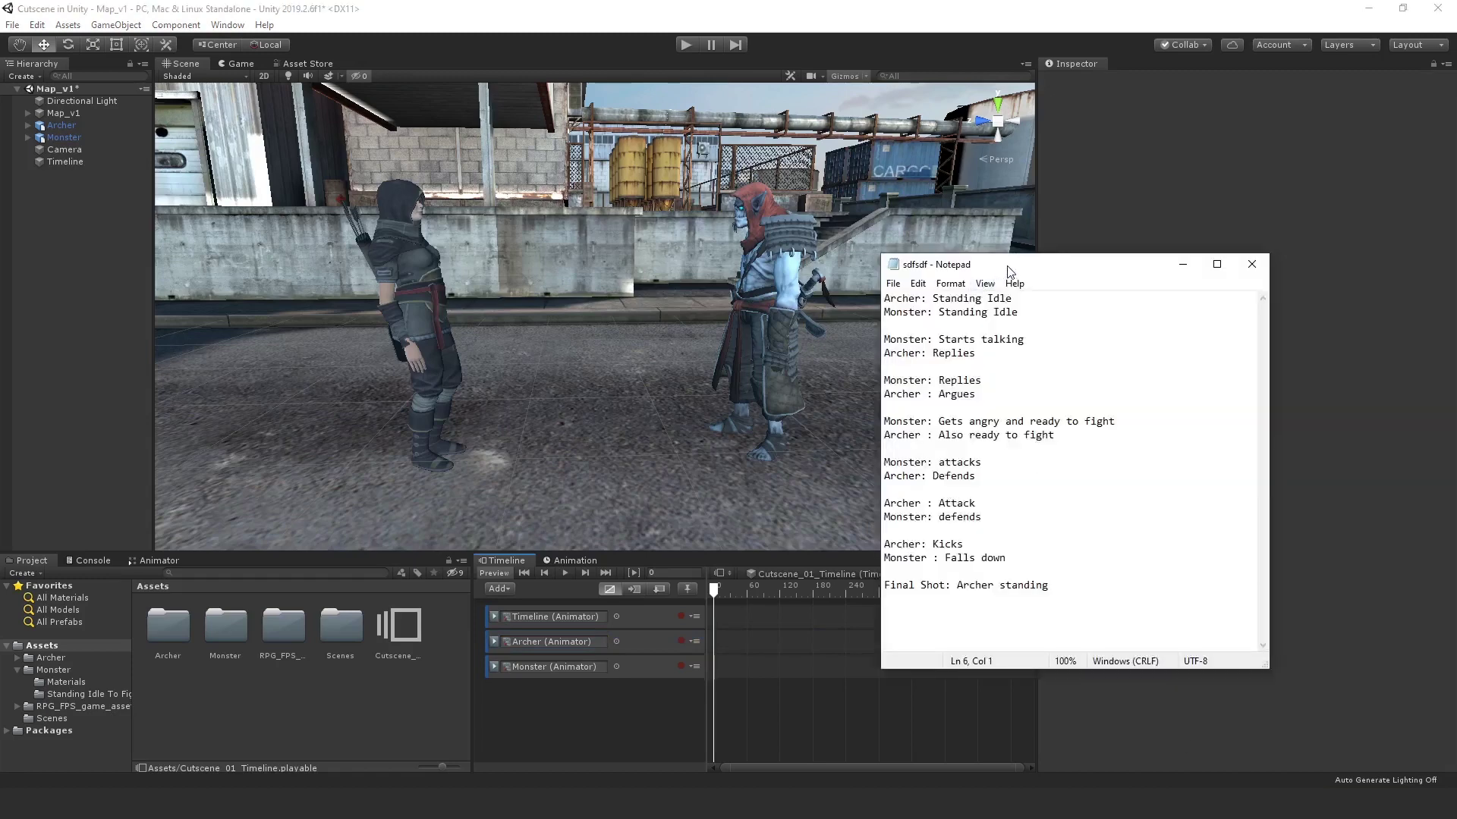
left_click_drag(1007, 266, 1092, 266)
left_click_drag(1009, 297, 1105, 311)
left_click(1106, 311)
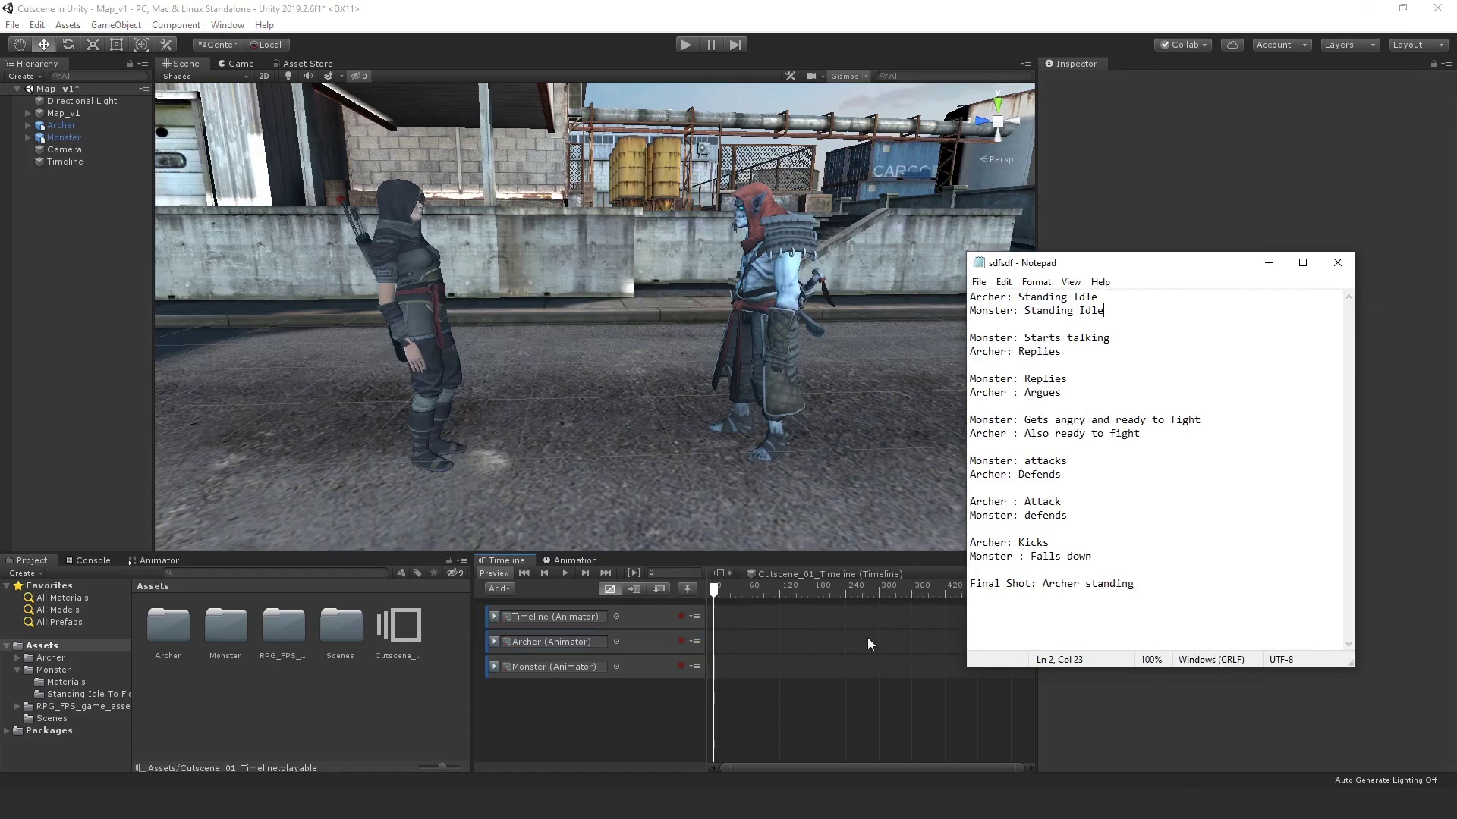
left_click(553, 720)
left_click(317, 709)
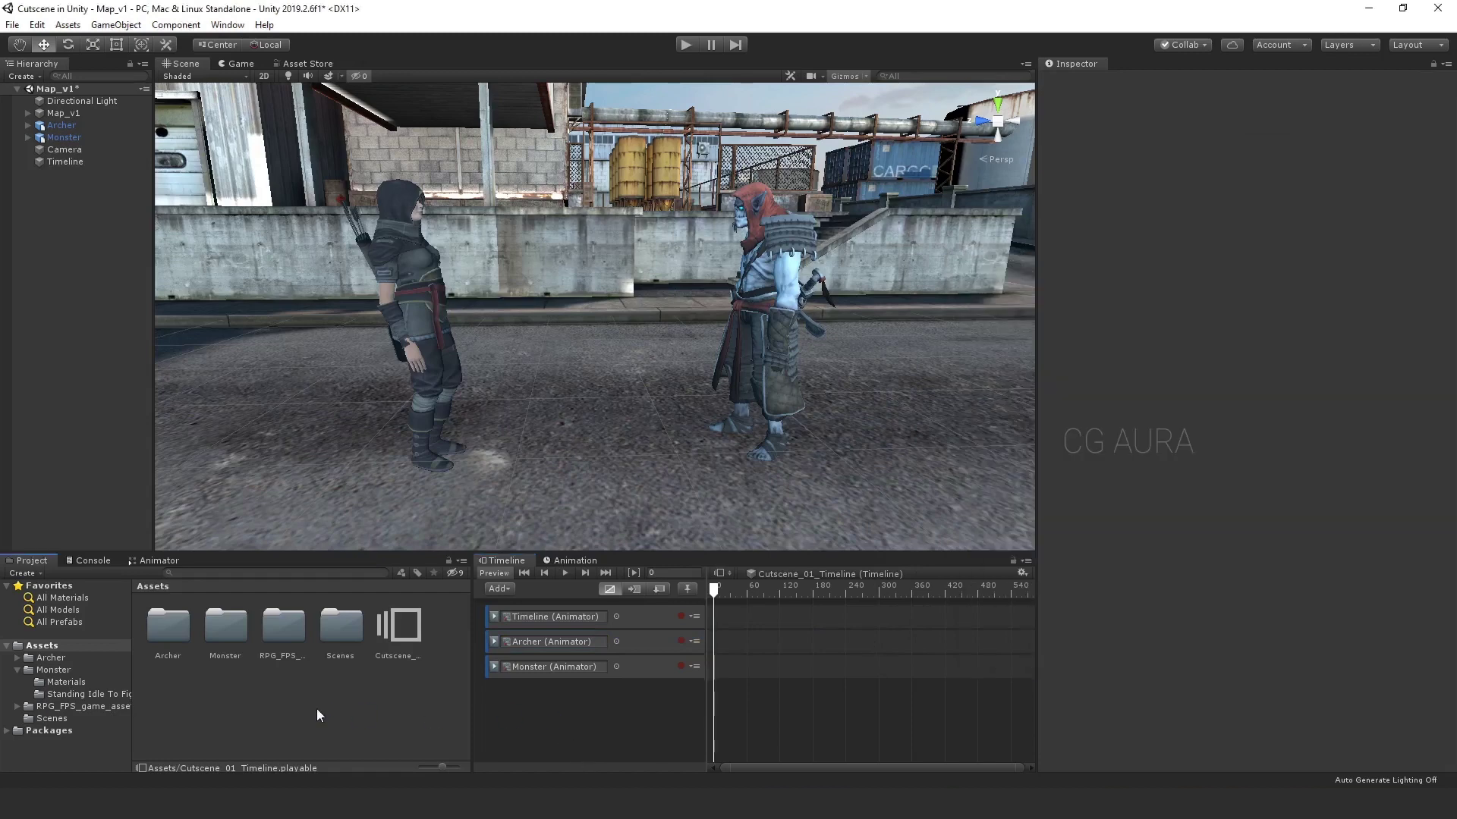
left_click(653, 635)
left_click(285, 684)
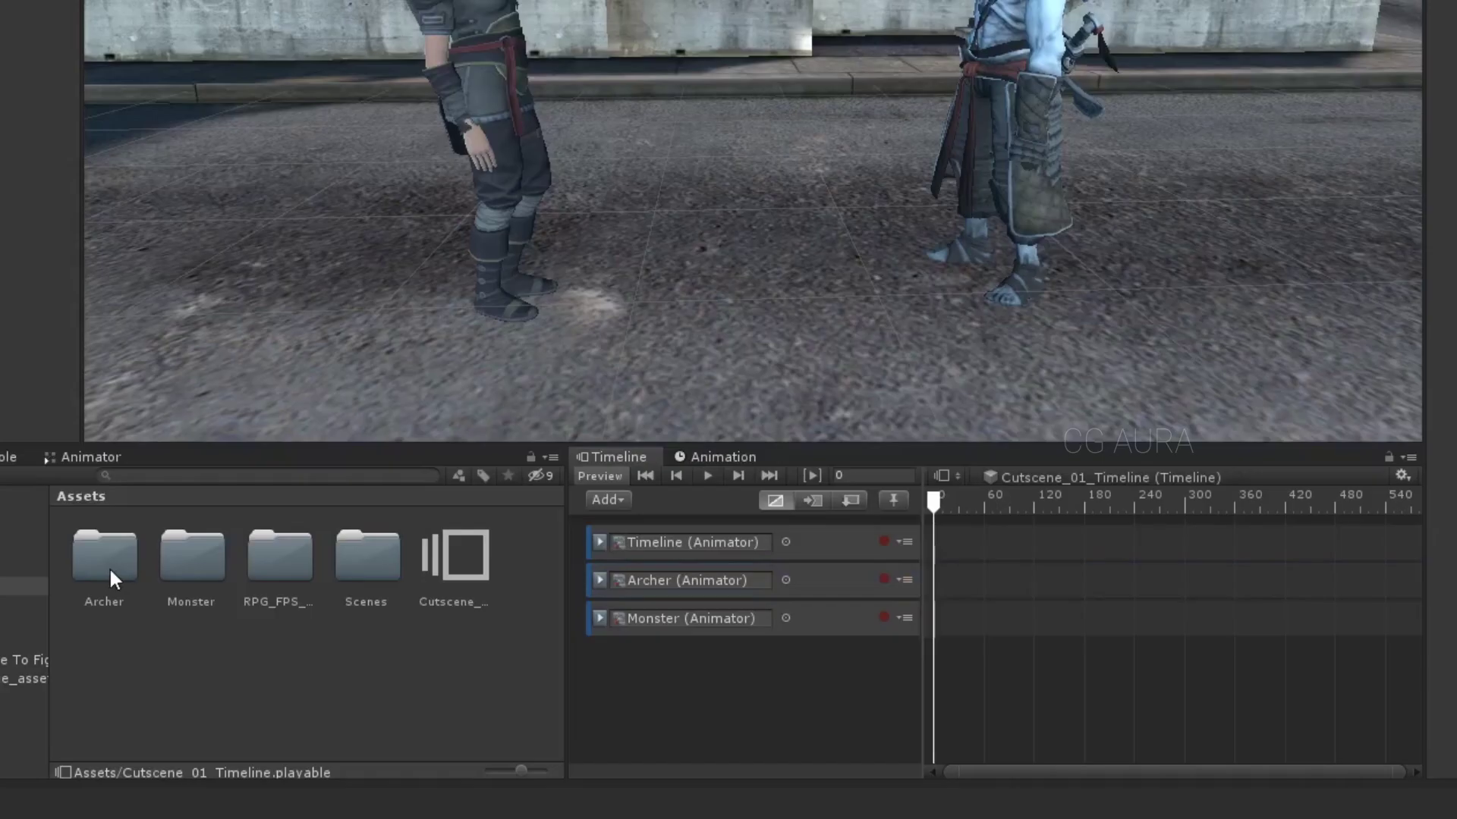
double_click(111, 572)
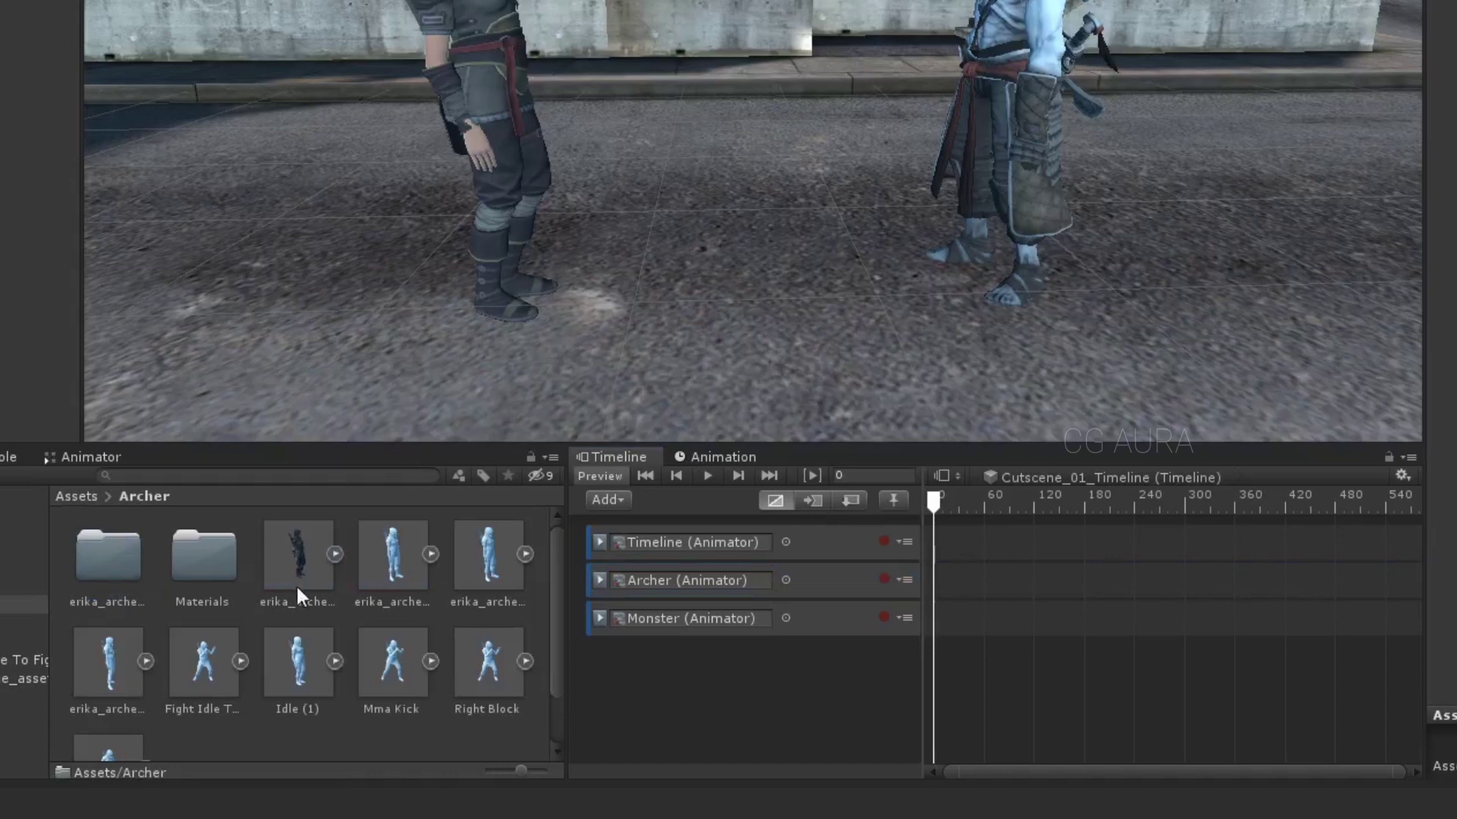
left_click(302, 553)
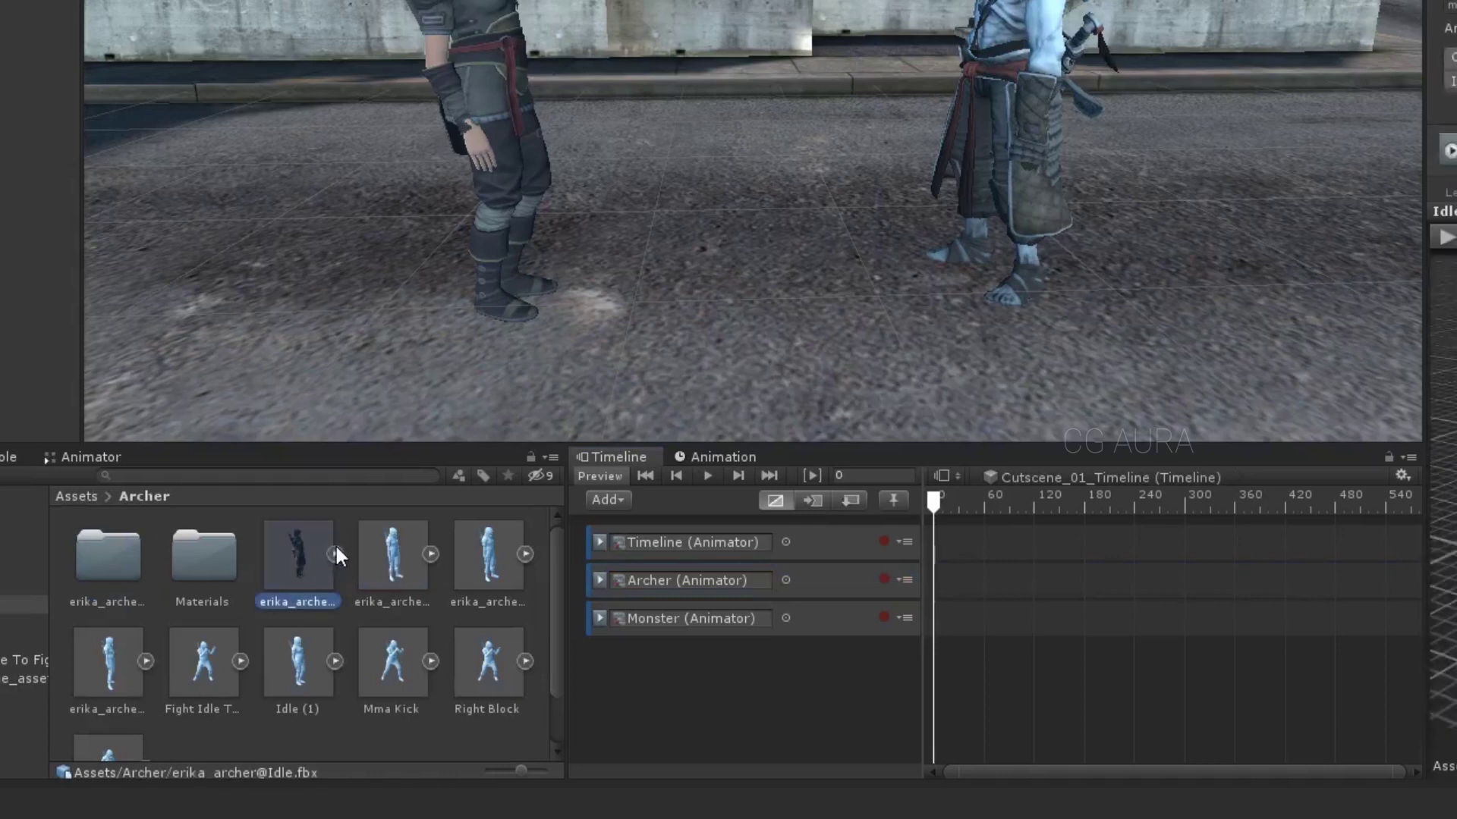
left_click(333, 553)
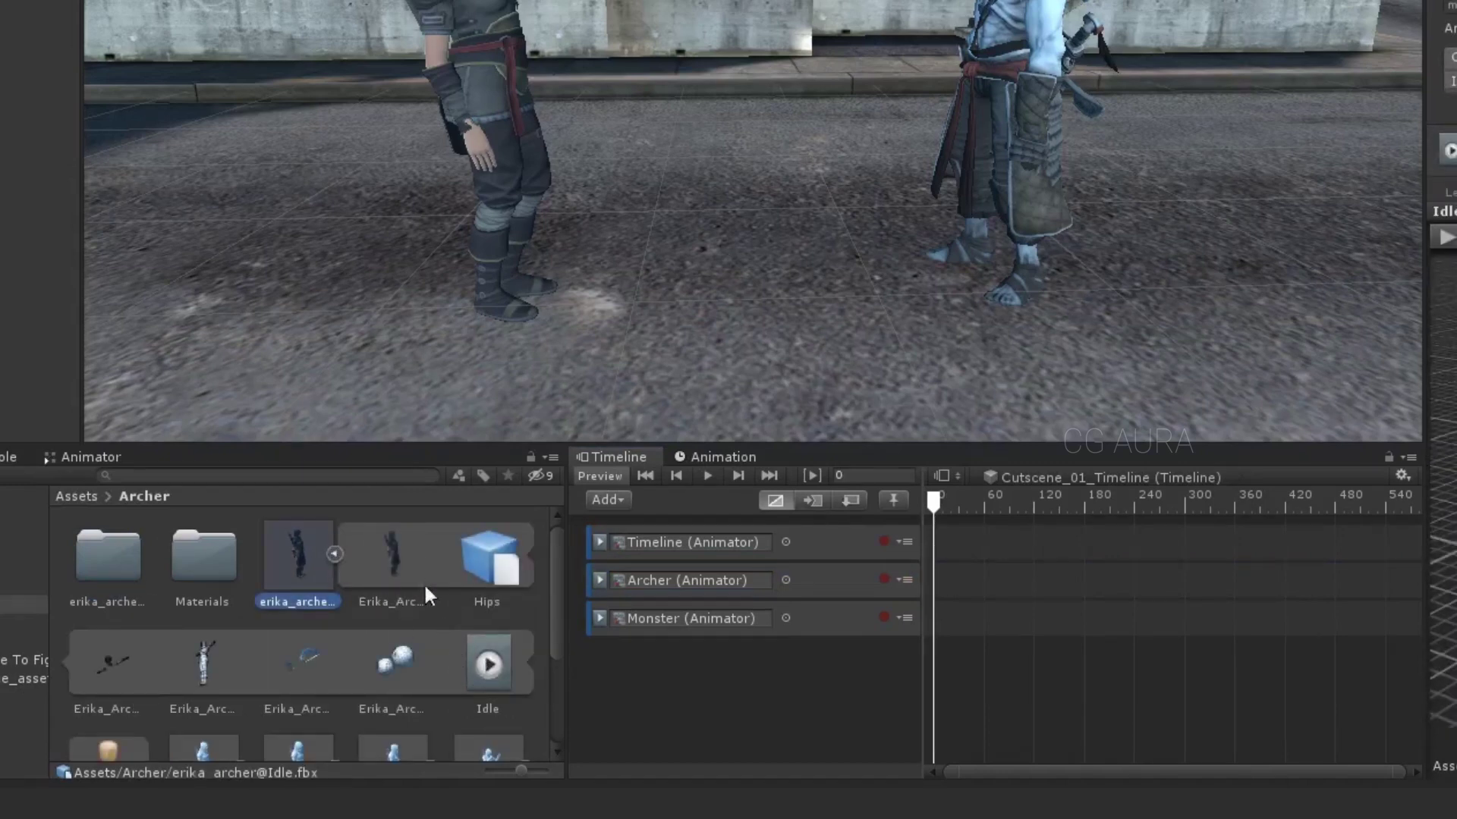
left_click_drag(502, 663, 949, 582)
left_click_drag(933, 501, 1052, 502)
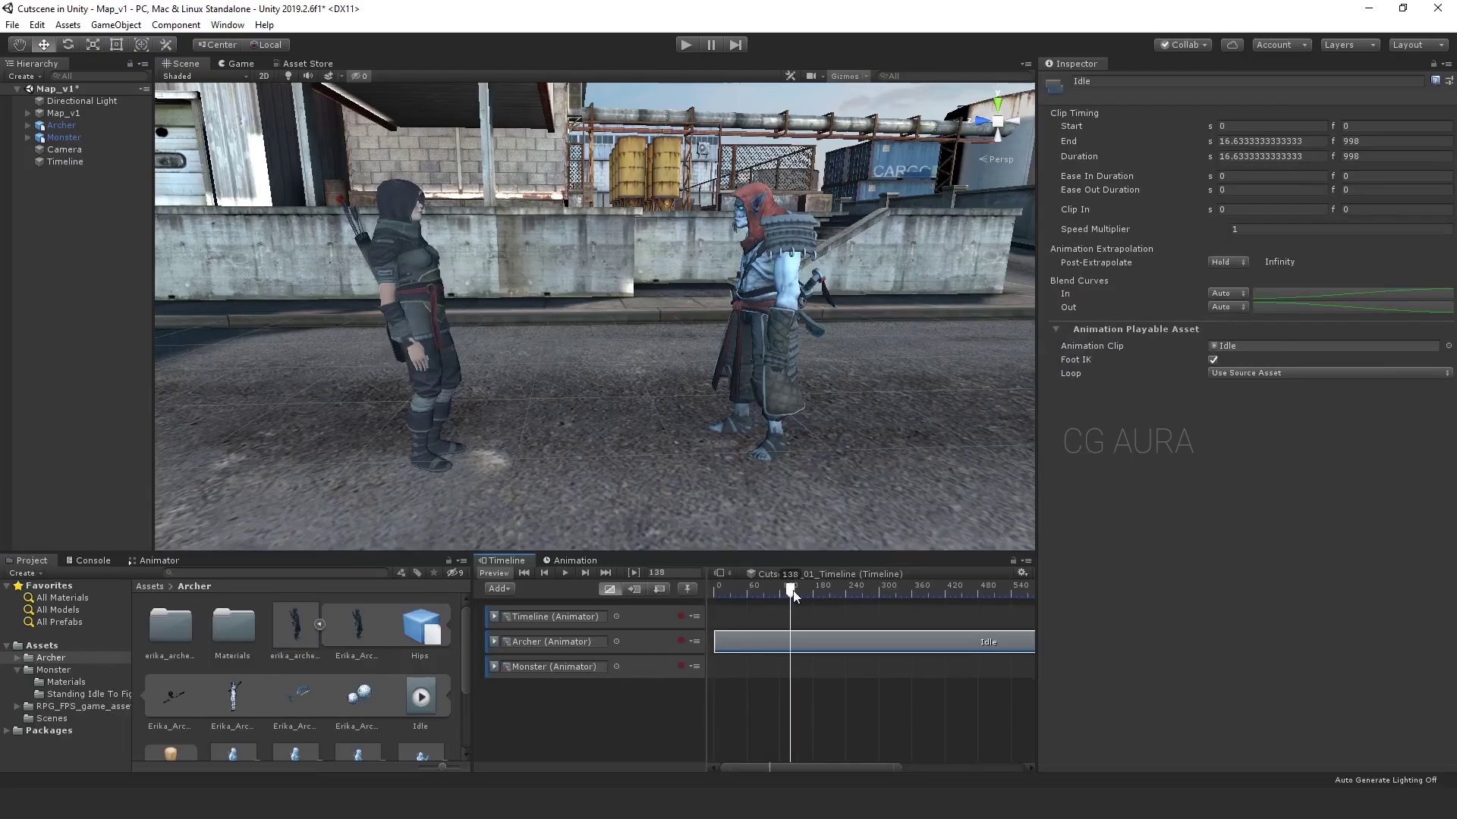
left_click_drag(795, 596, 650, 585)
Try adding a clip from the Monster track's menu, then open the Monster assets folder
right_click(731, 669)
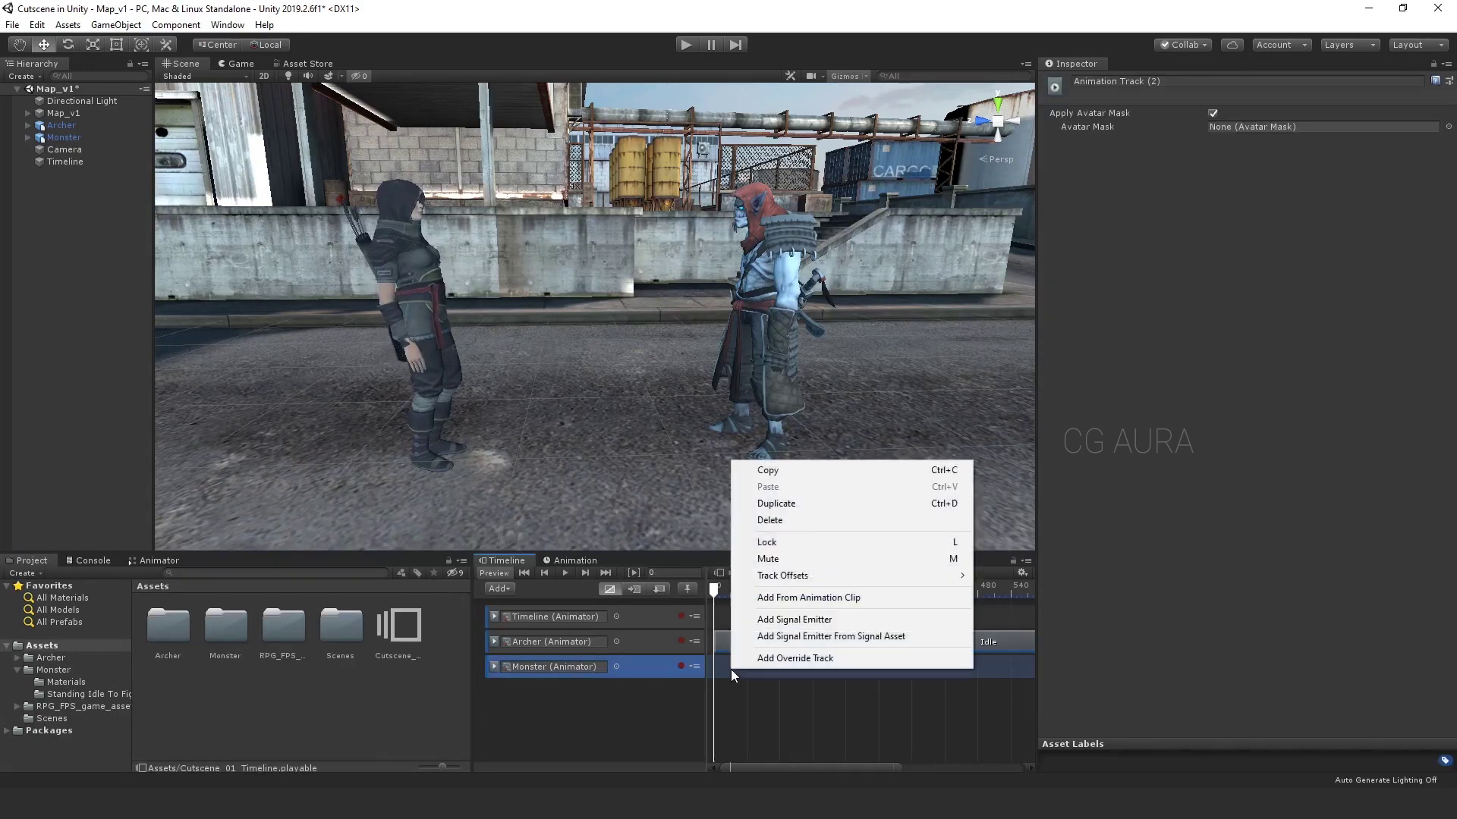
left_click(817, 597)
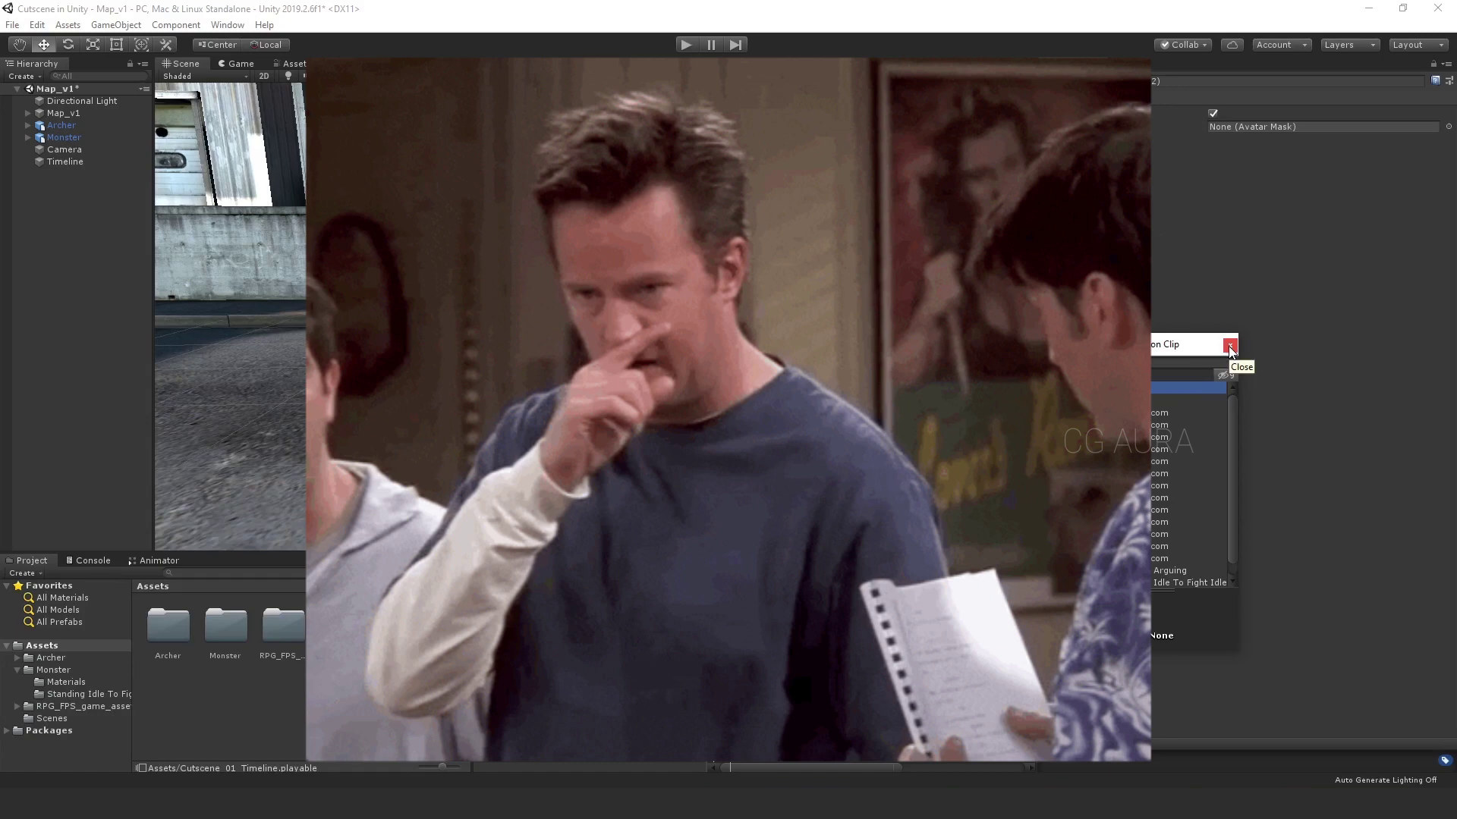
left_click(1228, 347)
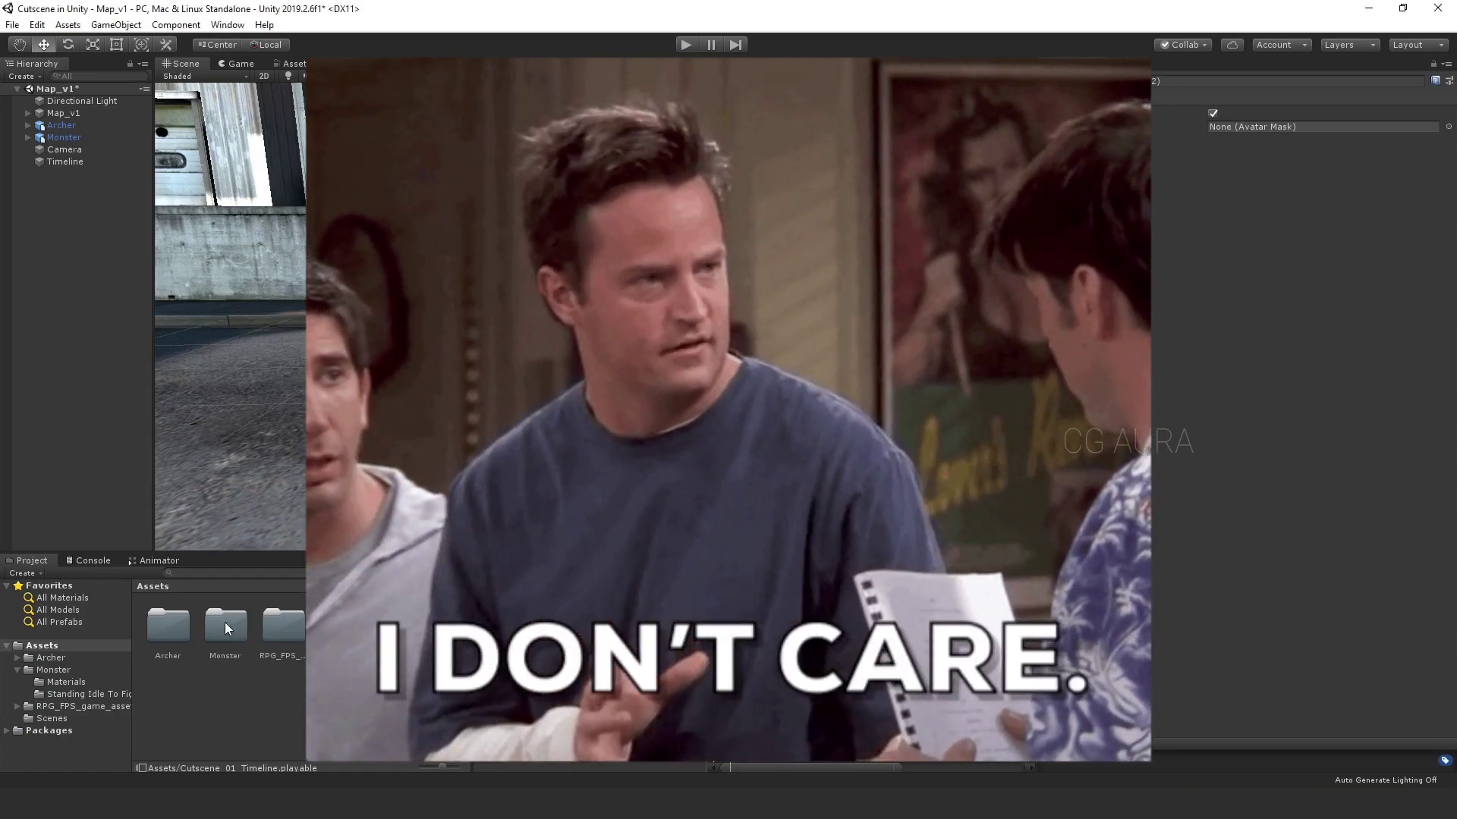
double_click(225, 622)
left_click(422, 644)
Place the Monster Idle's mixamo.com clip at the start of the Monster track and preview playback
left_click(445, 624)
scroll(379, 682, "down", 1)
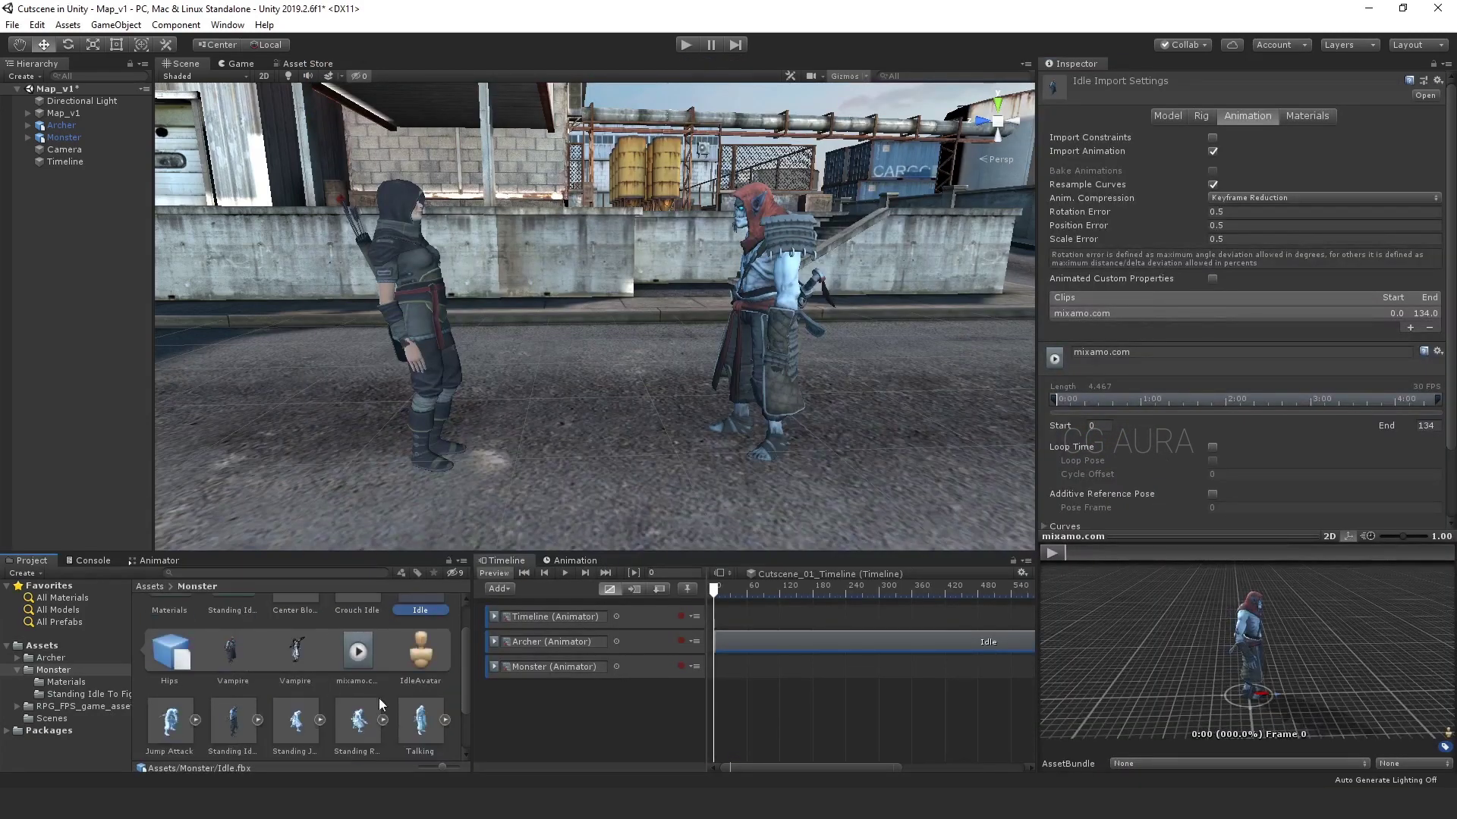
left_click_drag(358, 651, 722, 667)
key("space")
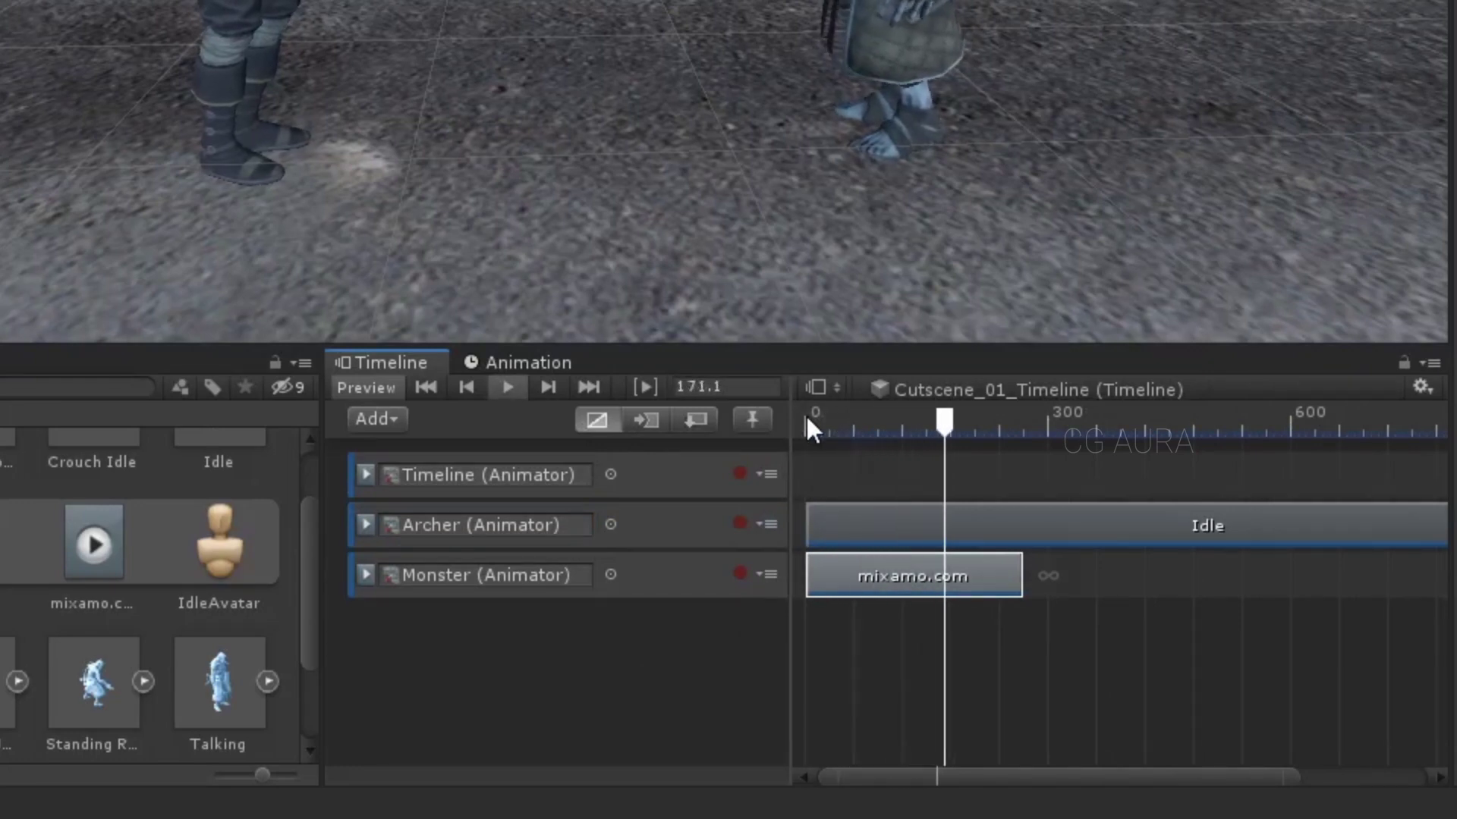
key("space")
left_click_drag(1006, 418, 955, 426)
Split the Archer's Idle clip at frame 244, delete the remainder, and extend it to 268 frames
left_click(1018, 532)
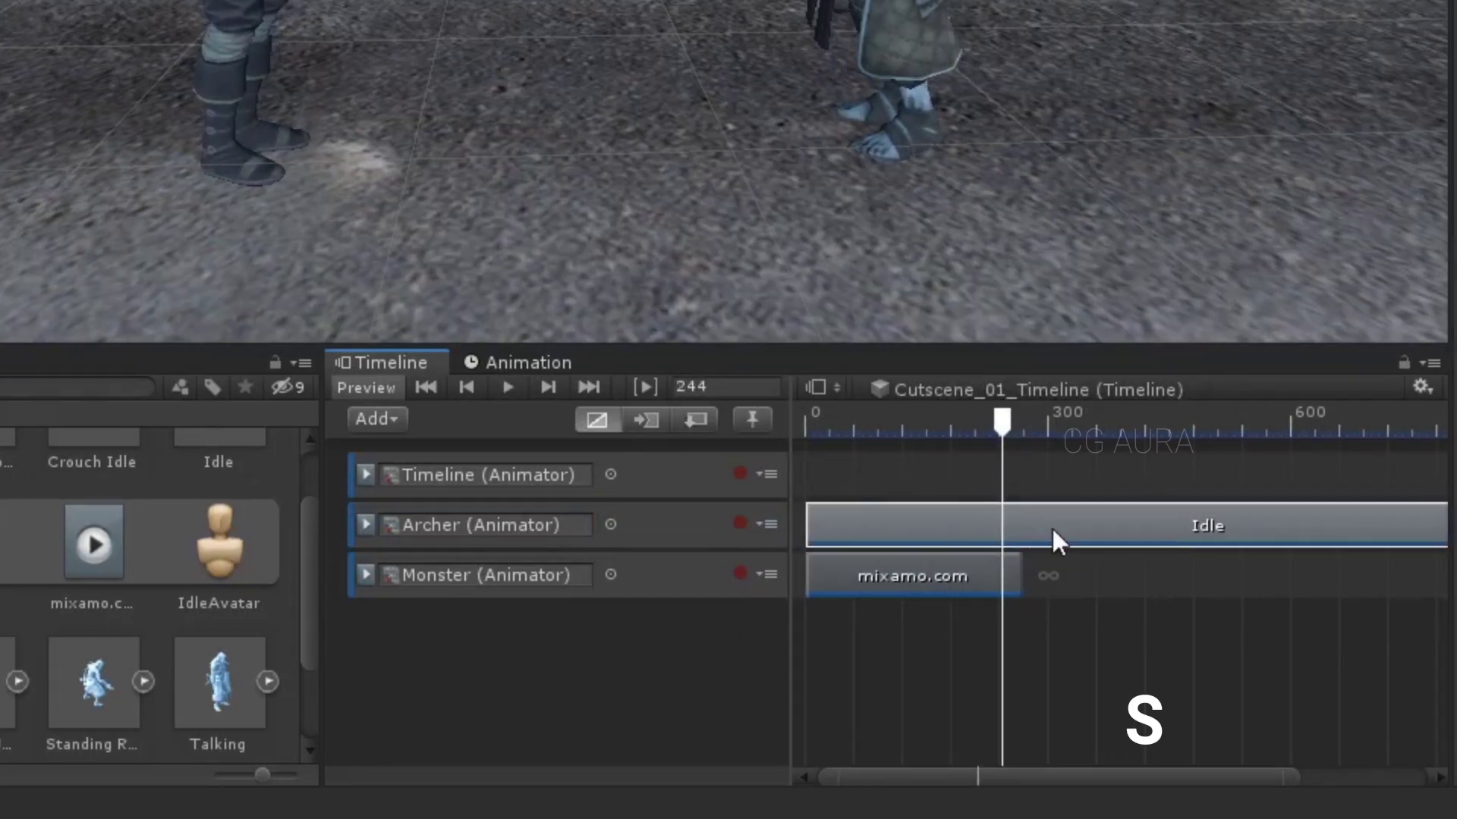
key("s")
key("Delete")
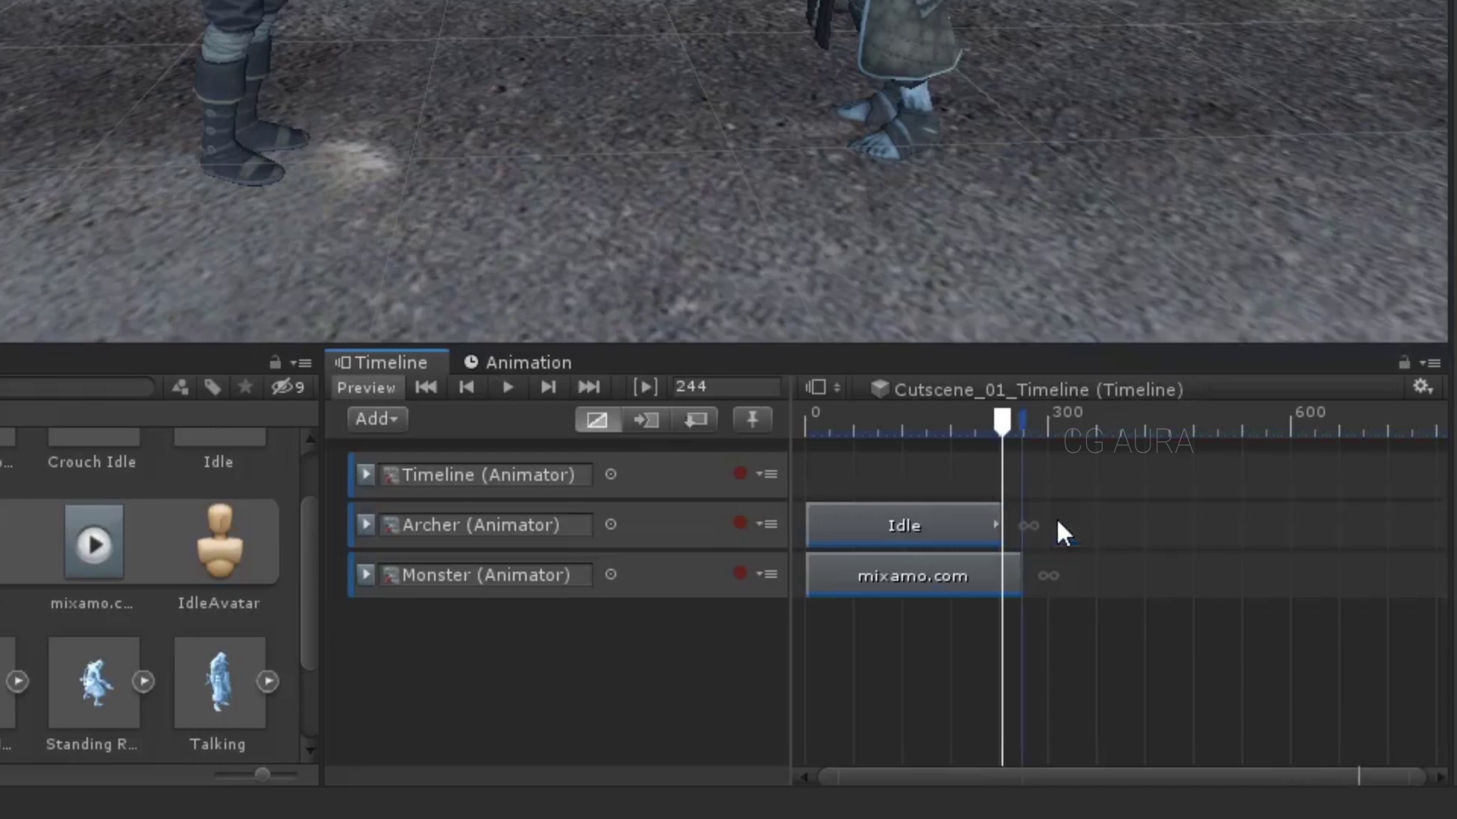
left_click(1056, 521)
left_click_drag(1002, 525, 1021, 525)
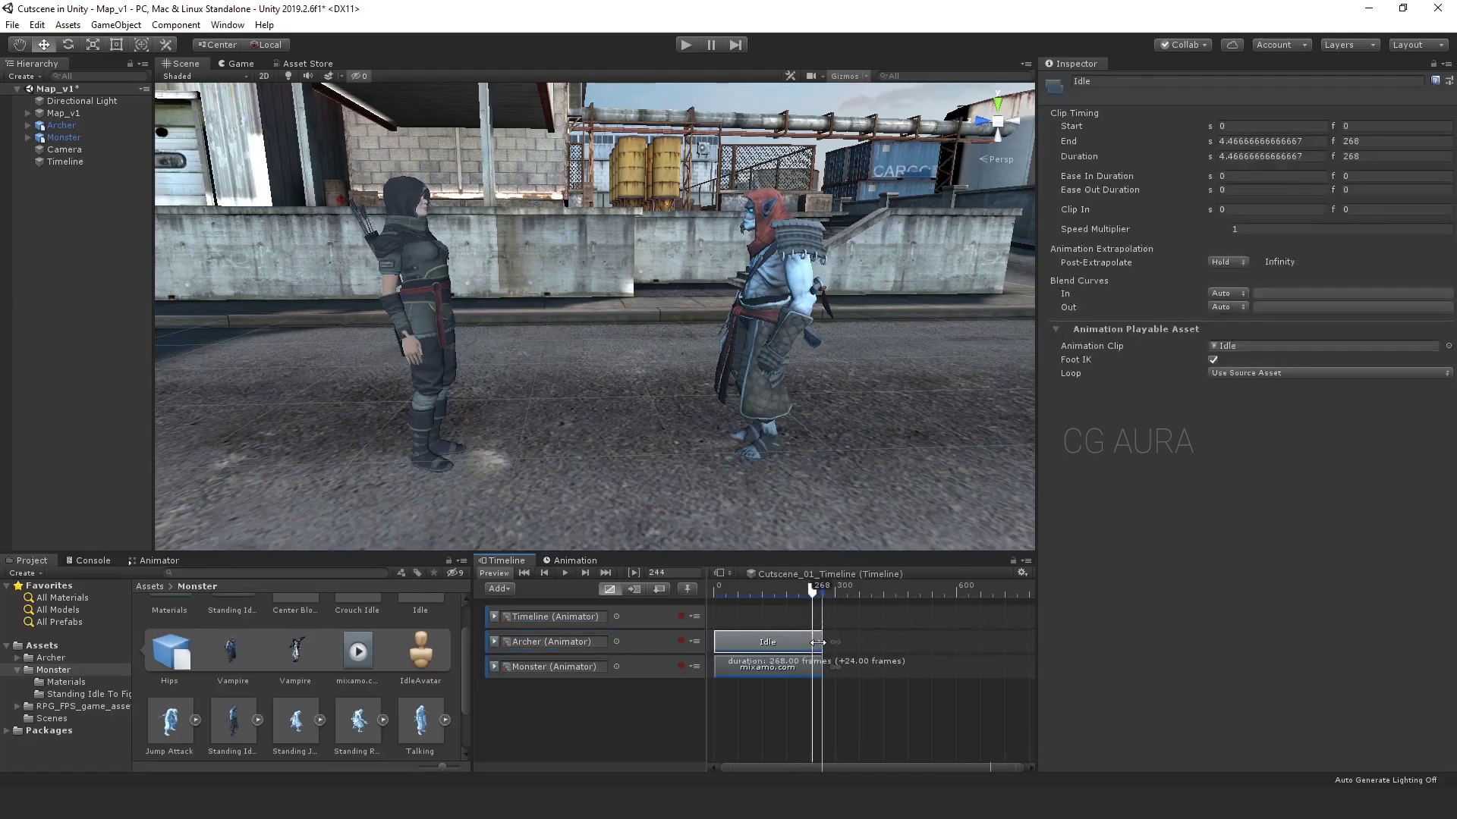
left_click_drag(818, 643, 824, 649)
left_click(898, 742)
mouse_move(812, 592)
left_mouse_down()
mouse_move(799, 595)
mouse_move(822, 596)
left_mouse_up()
Check the 'Starts talking' script line, then place the Monster's Talking clip after its idle and play
key("alt+Tab")
left_click_drag(1025, 339, 1157, 338)
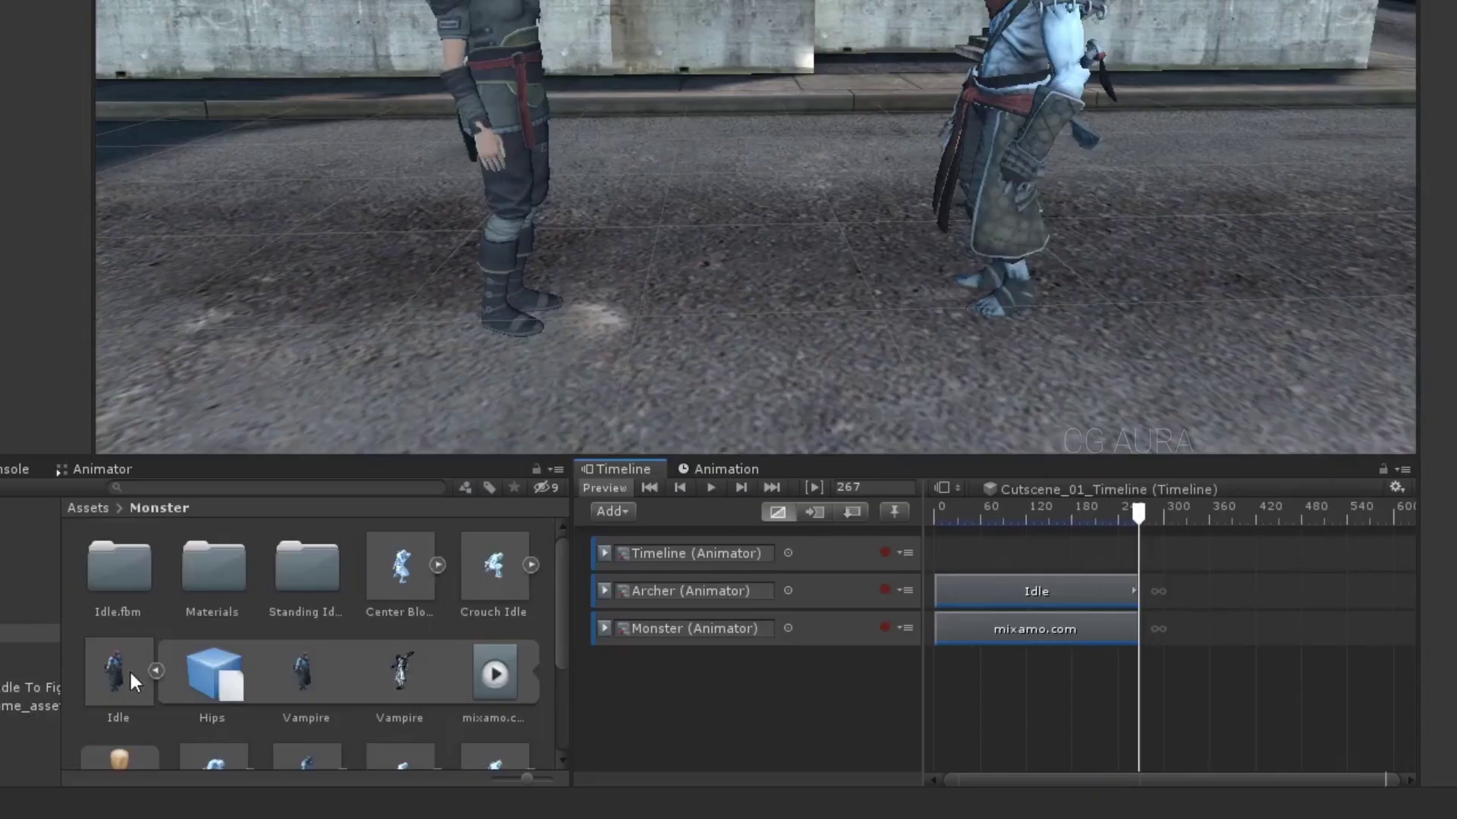
left_click(154, 670)
scroll(153, 668, "down", 3)
left_click(140, 719)
left_click(156, 702)
scroll(409, 707, "down", 3)
left_click_drag(119, 707, 1145, 640)
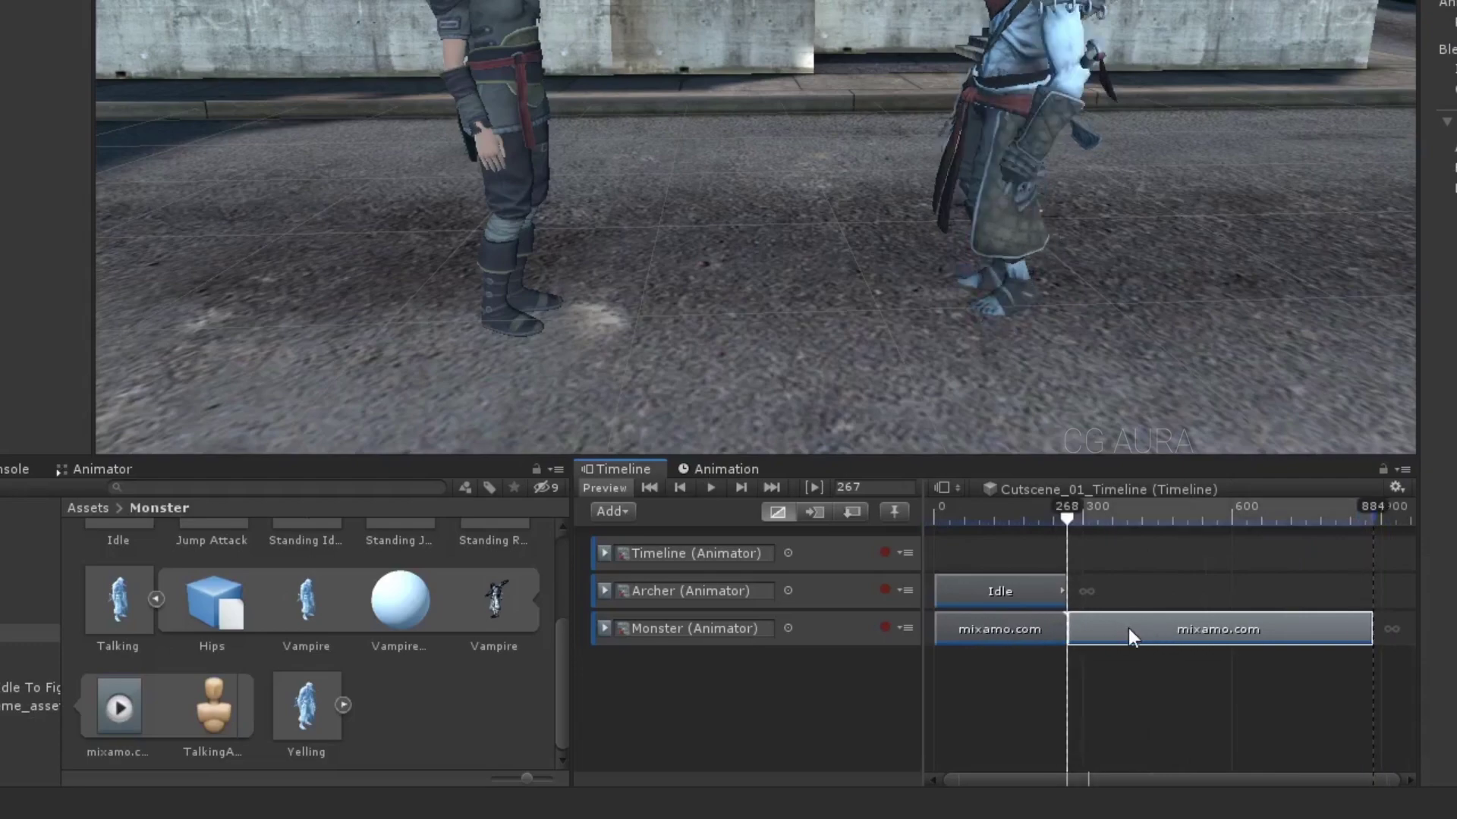
left_click(1052, 514)
key("space")
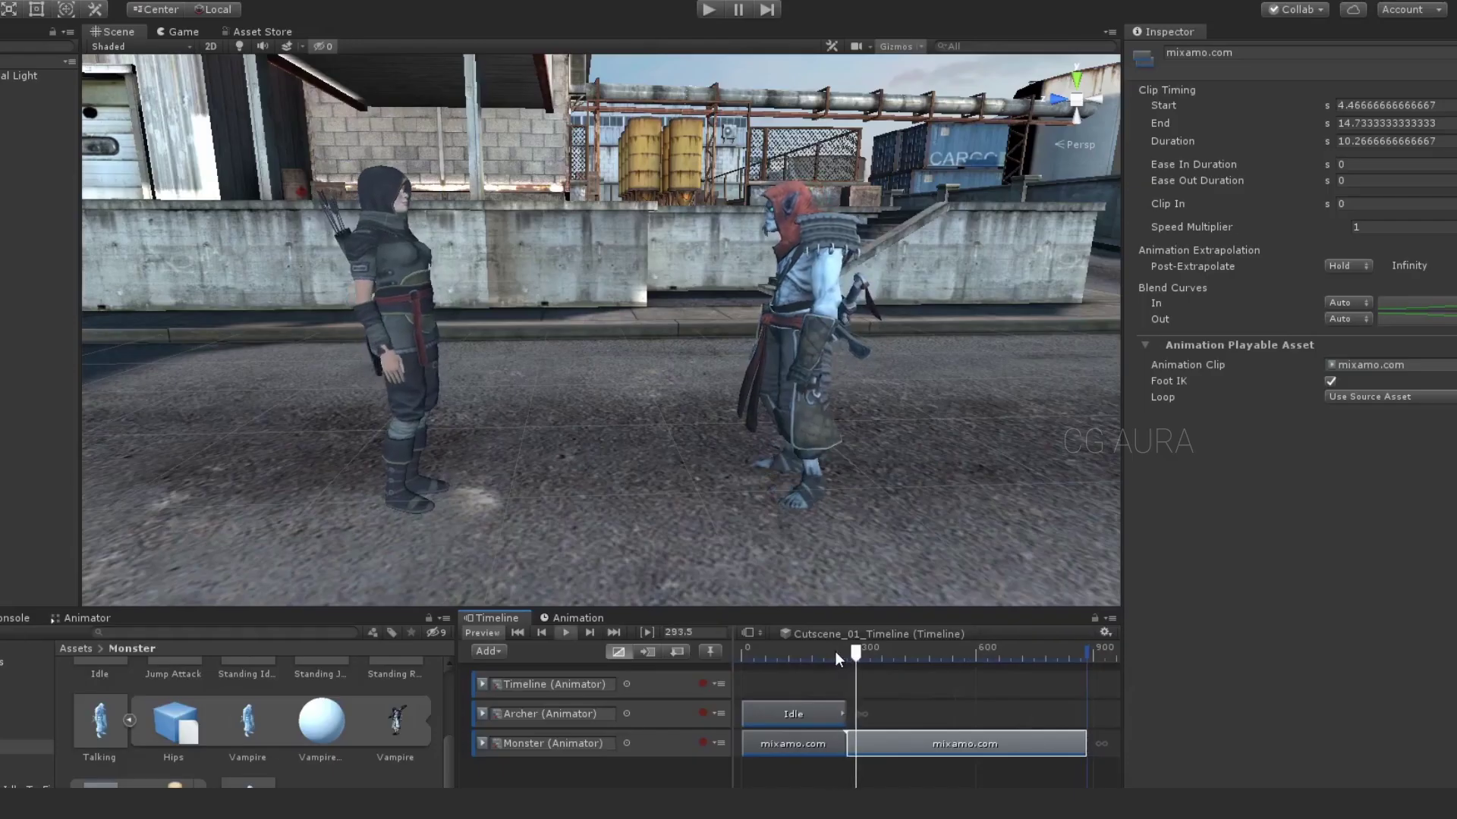
Overlap the Monster's Talking clip onto its idle for a longer blend, previewing around frame 274
scroll(1053, 512, "up", 3)
left_click(1106, 516)
mouse_move(877, 654)
left_mouse_down()
mouse_move(851, 654)
mouse_move(867, 653)
left_mouse_up()
left_click_drag(880, 592, 849, 736, "alt")
left_click_drag(835, 657, 867, 651)
scroll(867, 650, "up", 2)
scroll(857, 776, "up", 2)
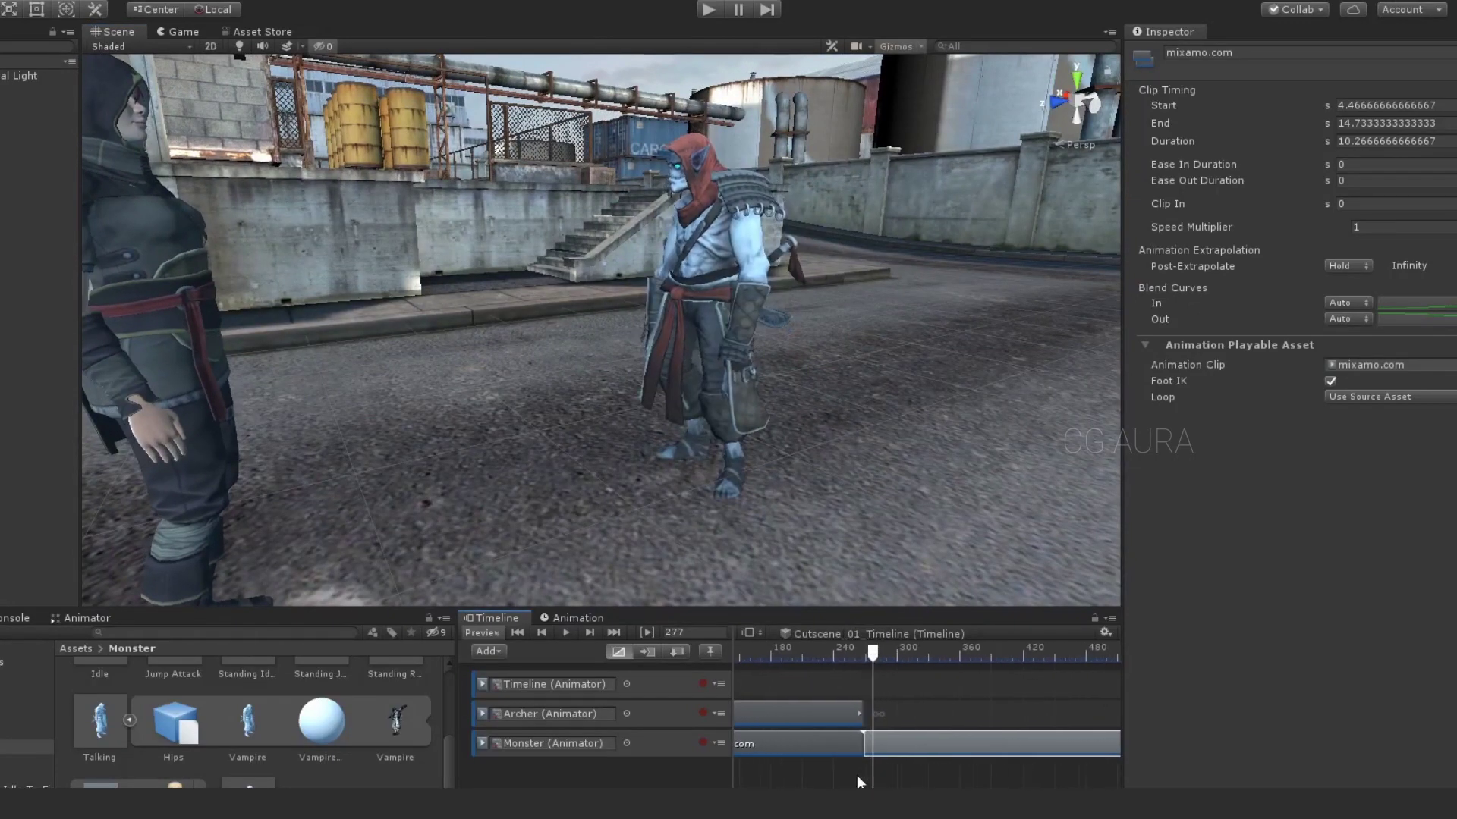
left_click_drag(917, 740, 911, 737)
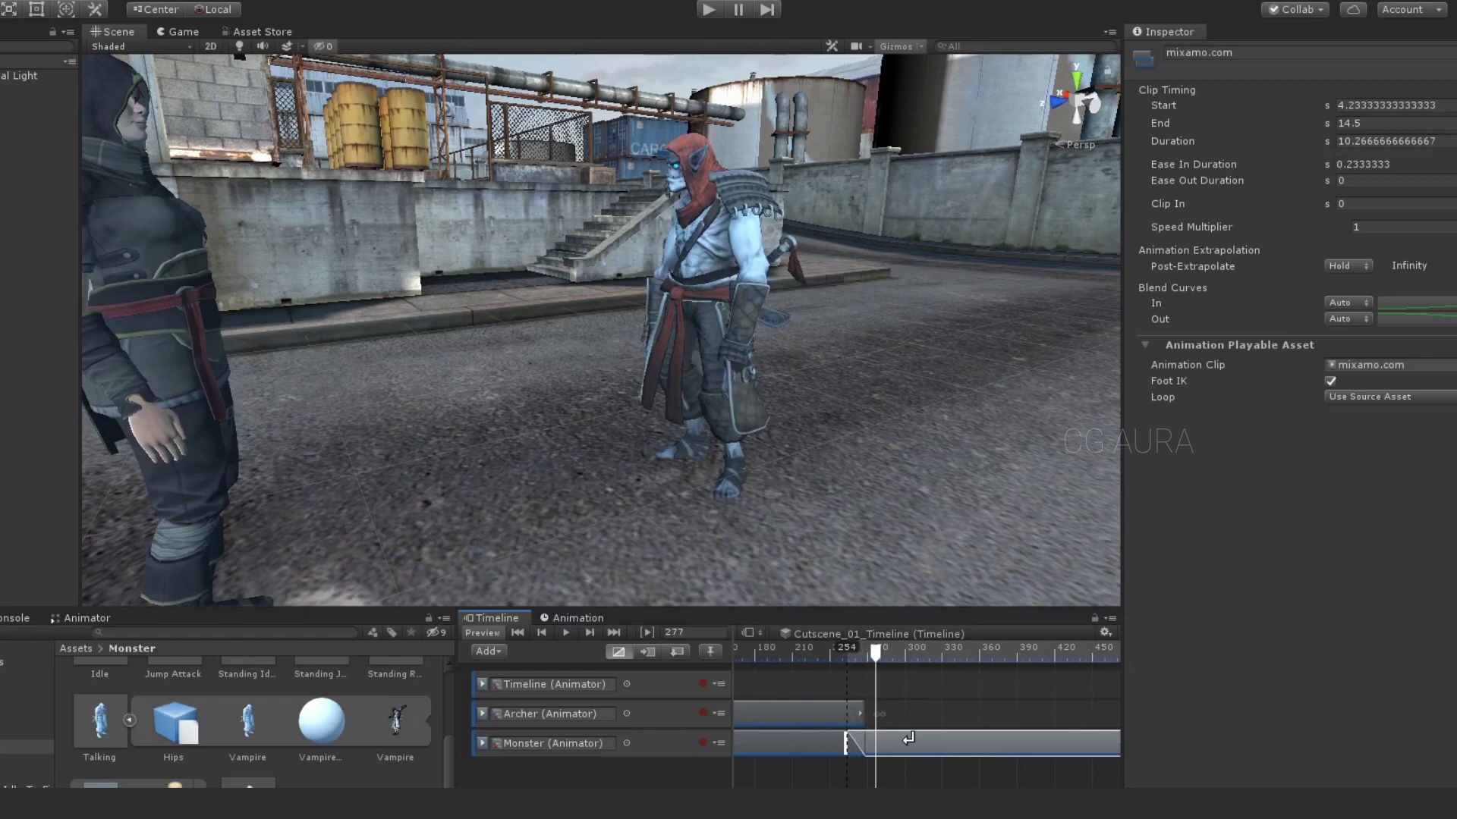
left_click_drag(835, 656, 866, 648)
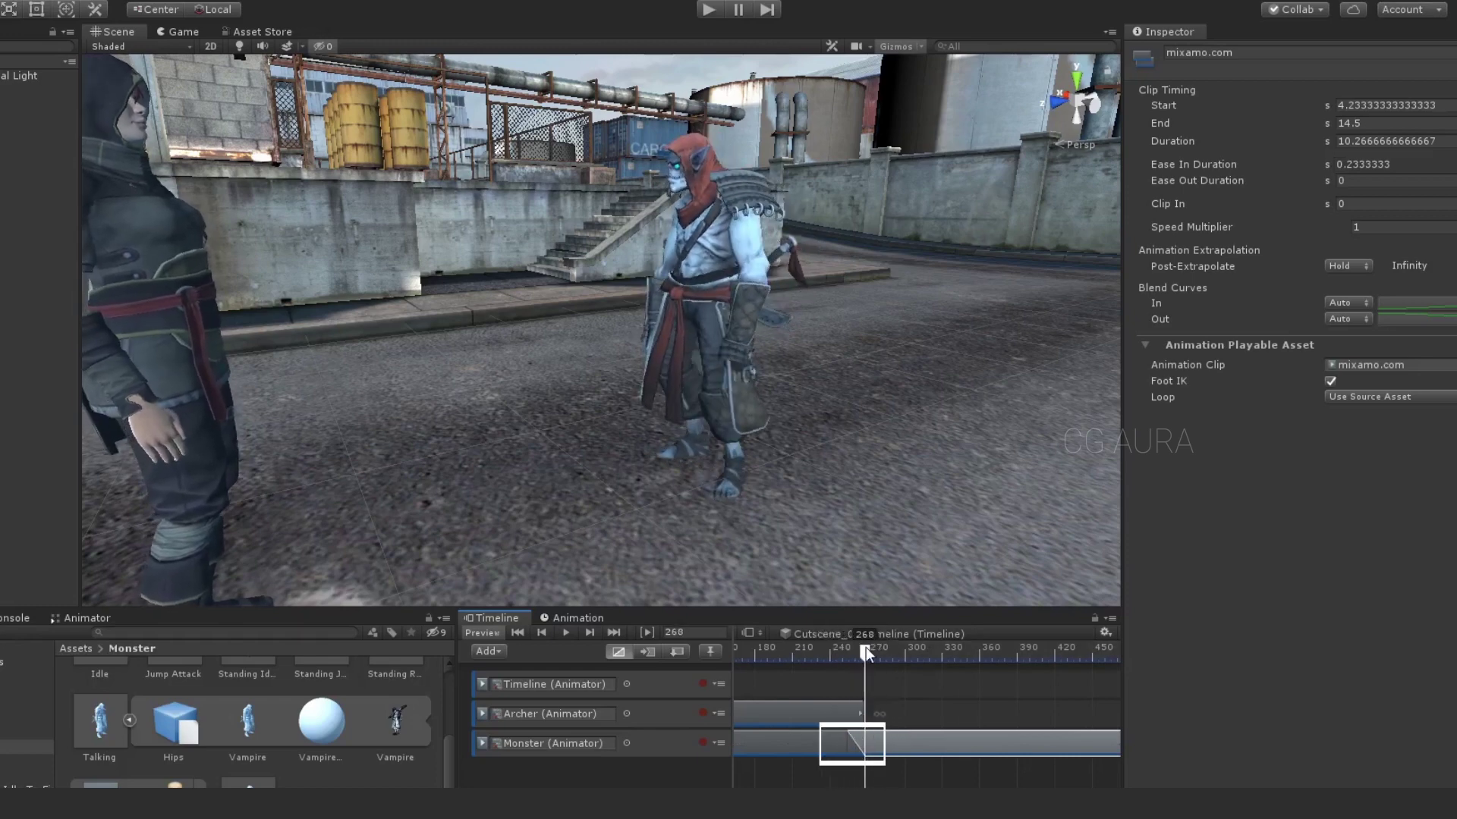
left_click_drag(921, 735, 890, 739)
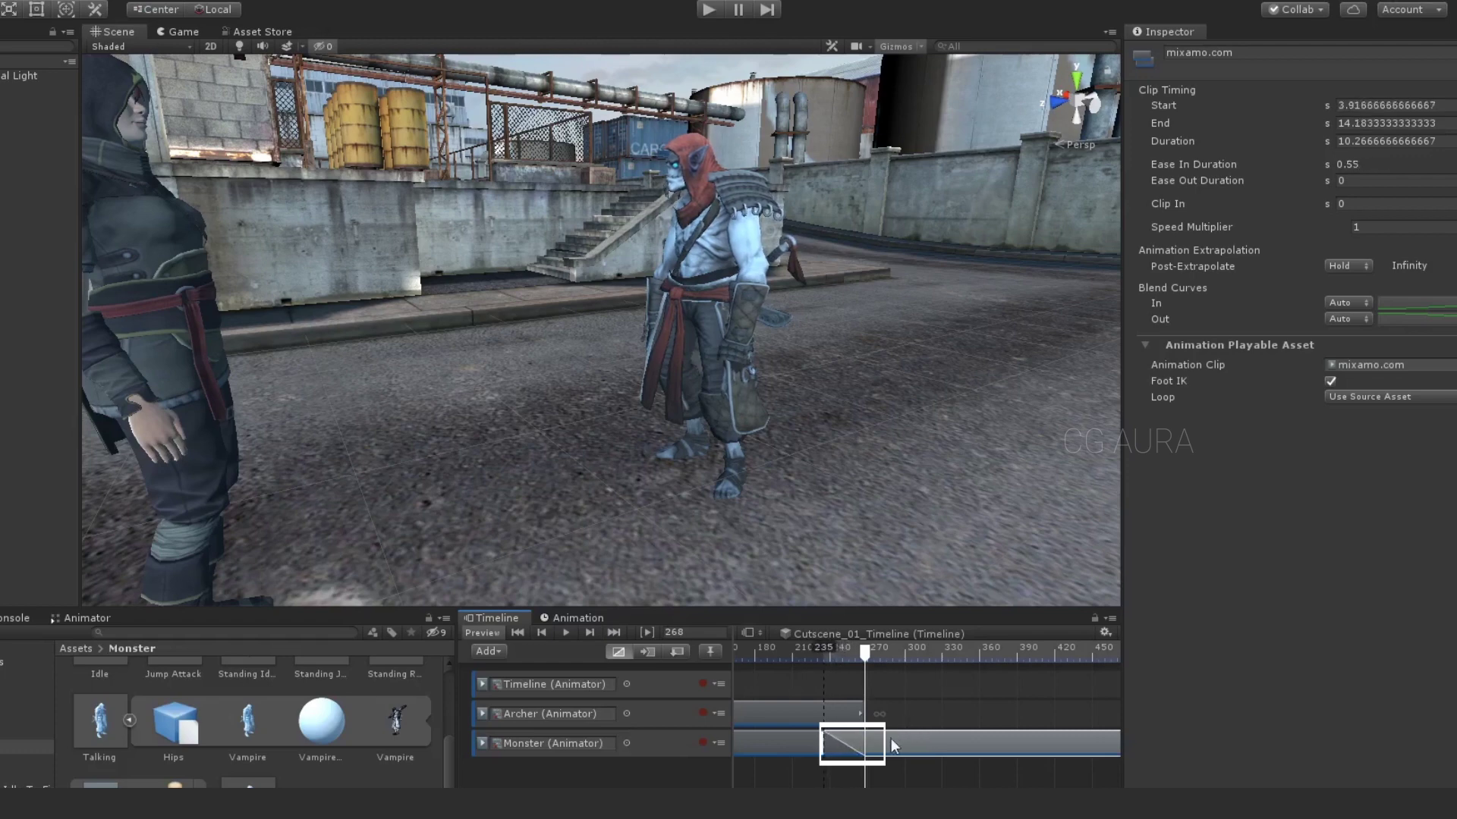
left_click_drag(818, 649, 807, 650)
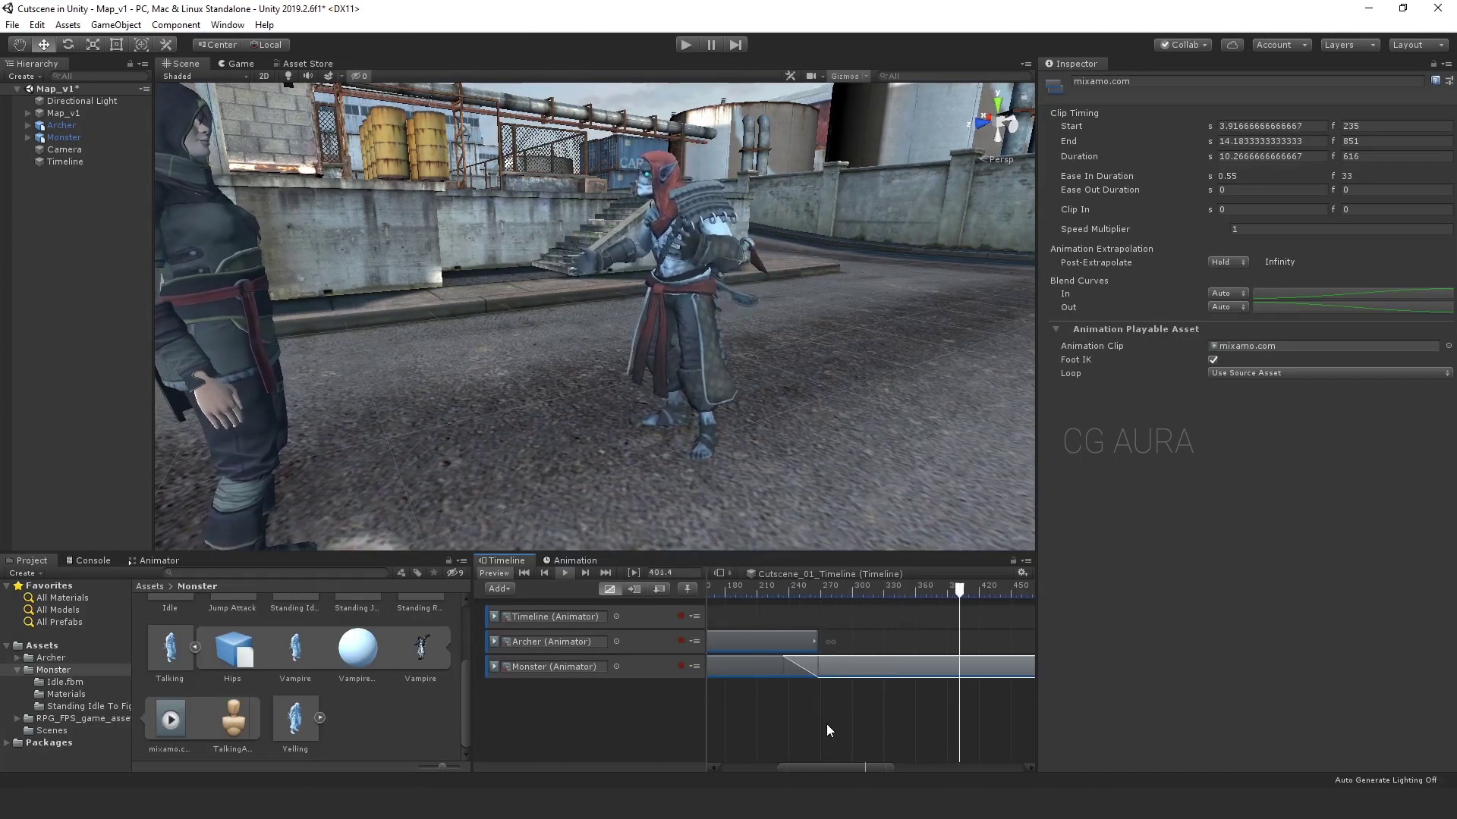
Select the Archer and preview the characters' poses around frames 214–220
scroll(725, 363, "down", 3)
mouse_move(725, 363)
right_mouse_down()
mouse_move(659, 383)
mouse_move(698, 371)
right_mouse_up()
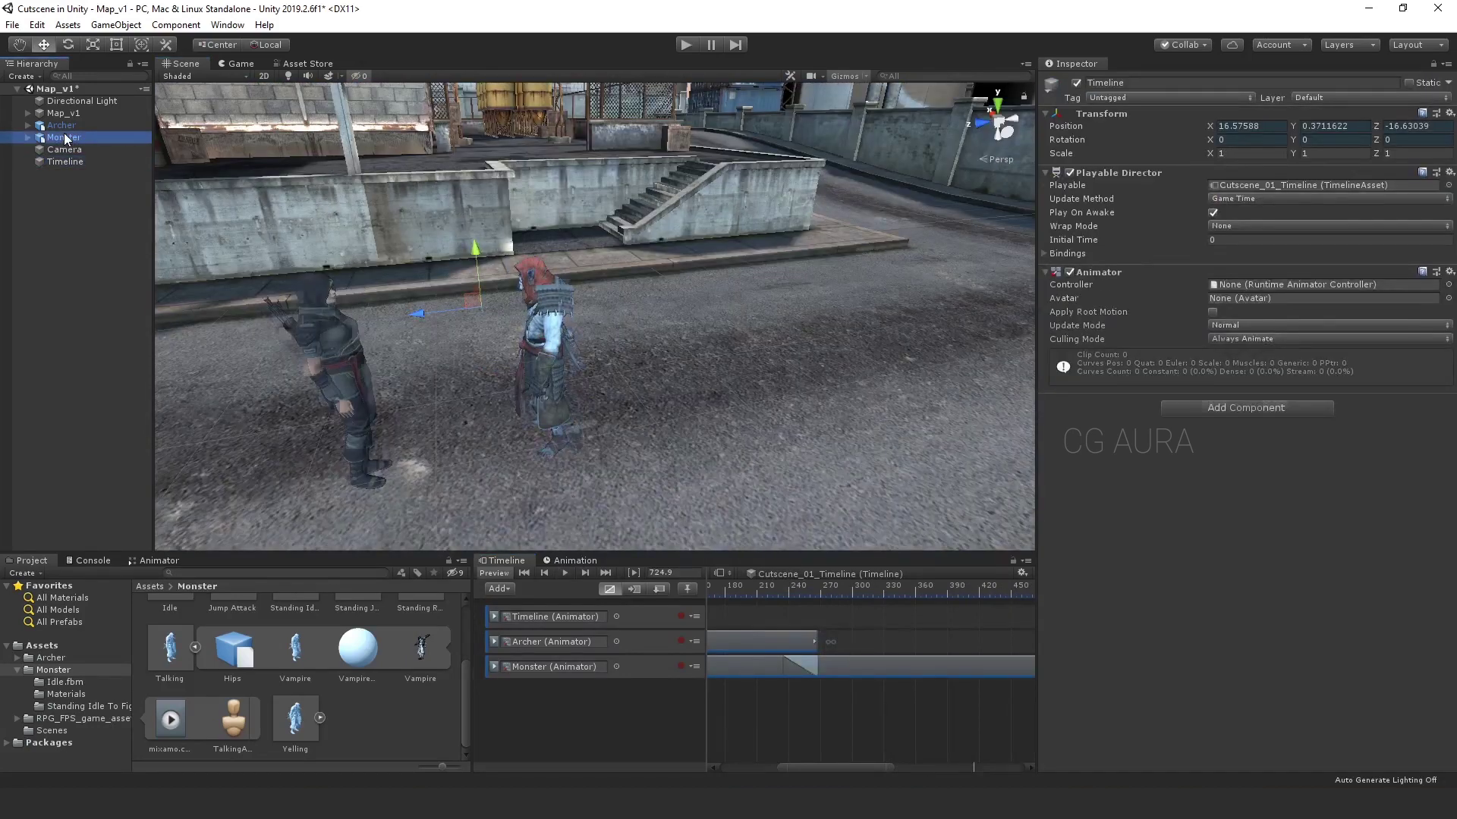
left_click(64, 126)
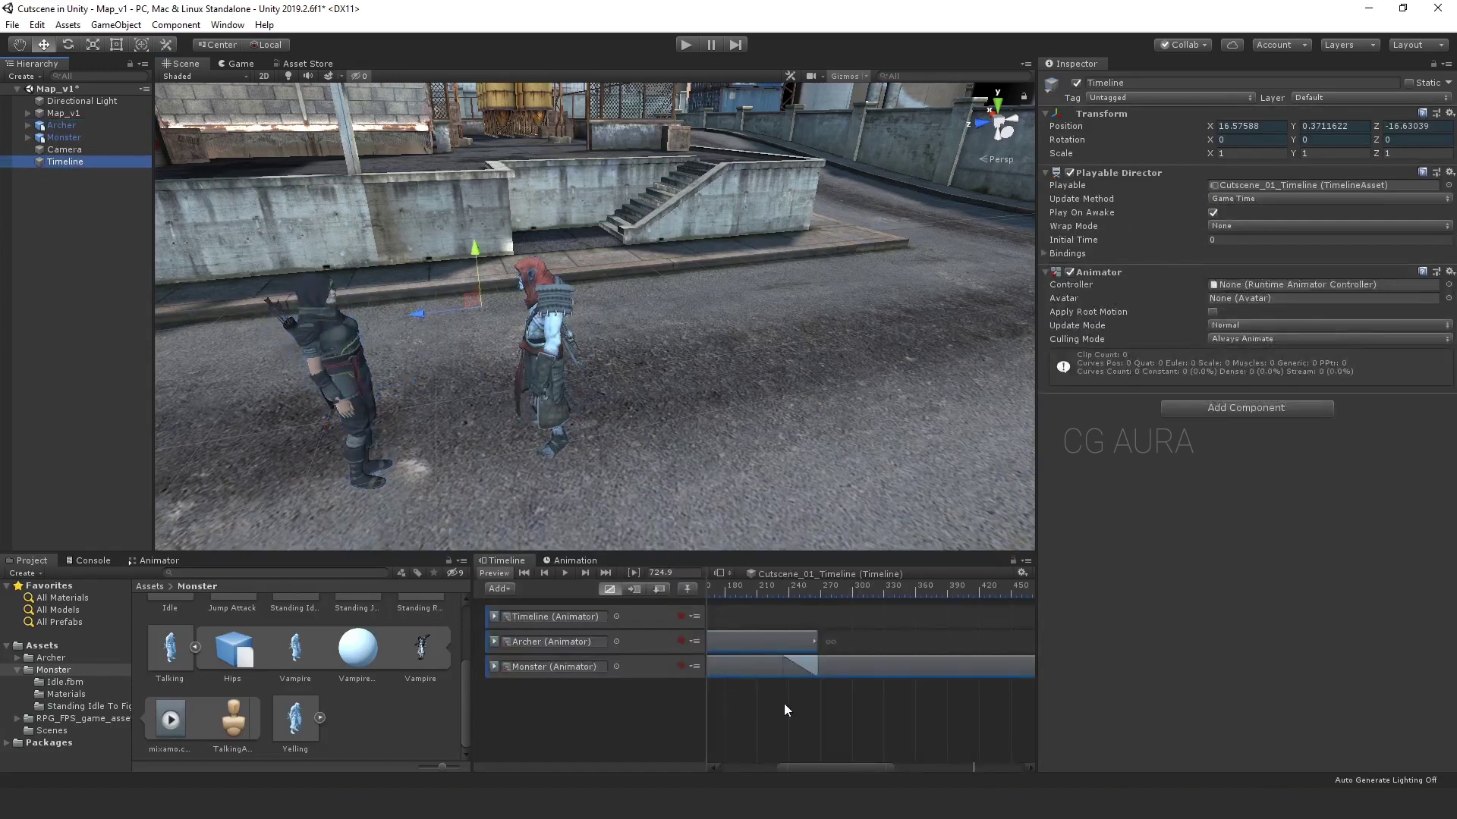
left_click(761, 593)
left_click_drag(763, 590, 803, 604)
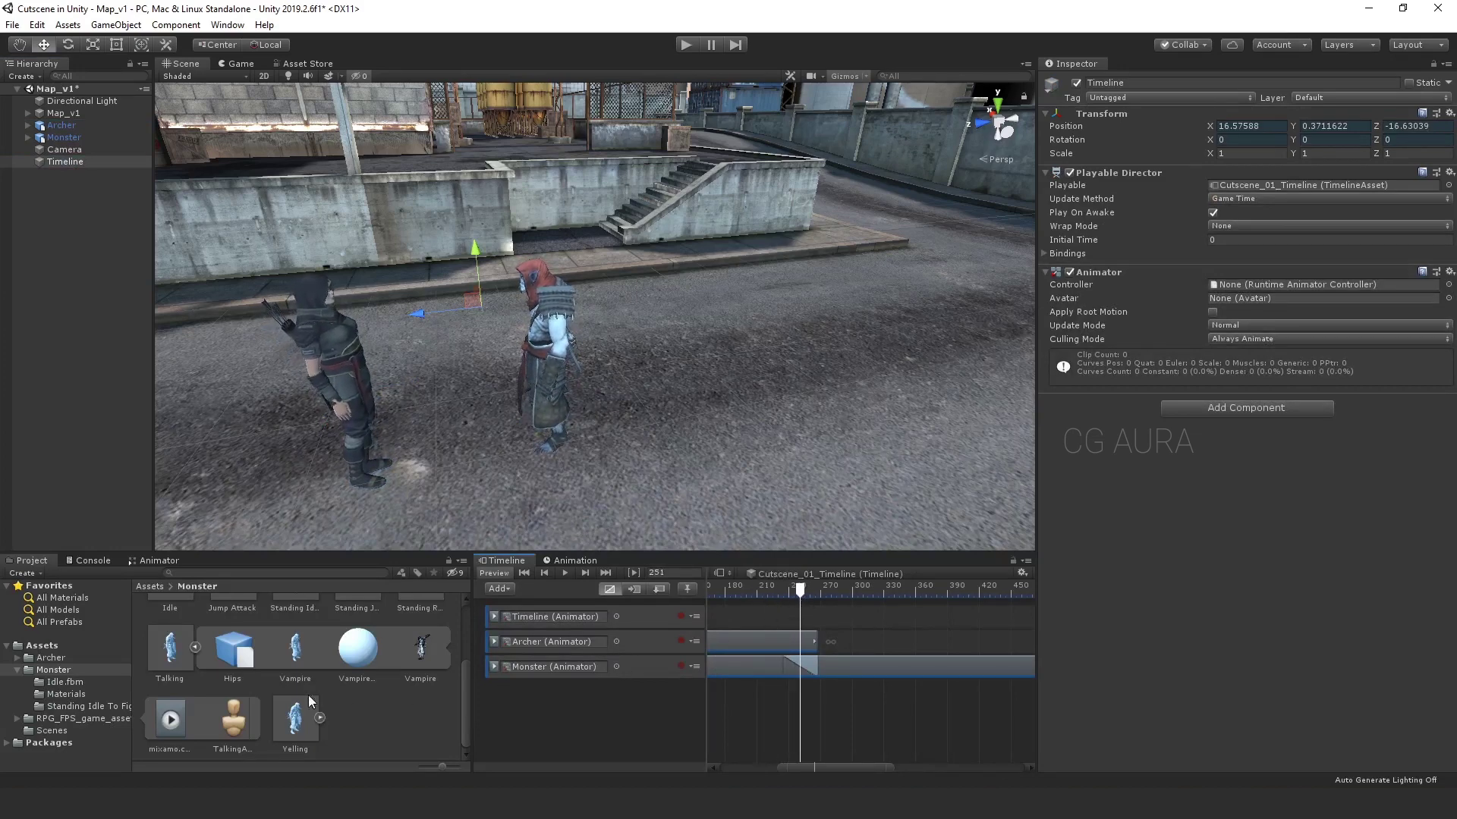
scroll(217, 640, "up", 3)
Add the Archer's Talking clip near frame 670, blending it out of the Idle clip
left_click(149, 587)
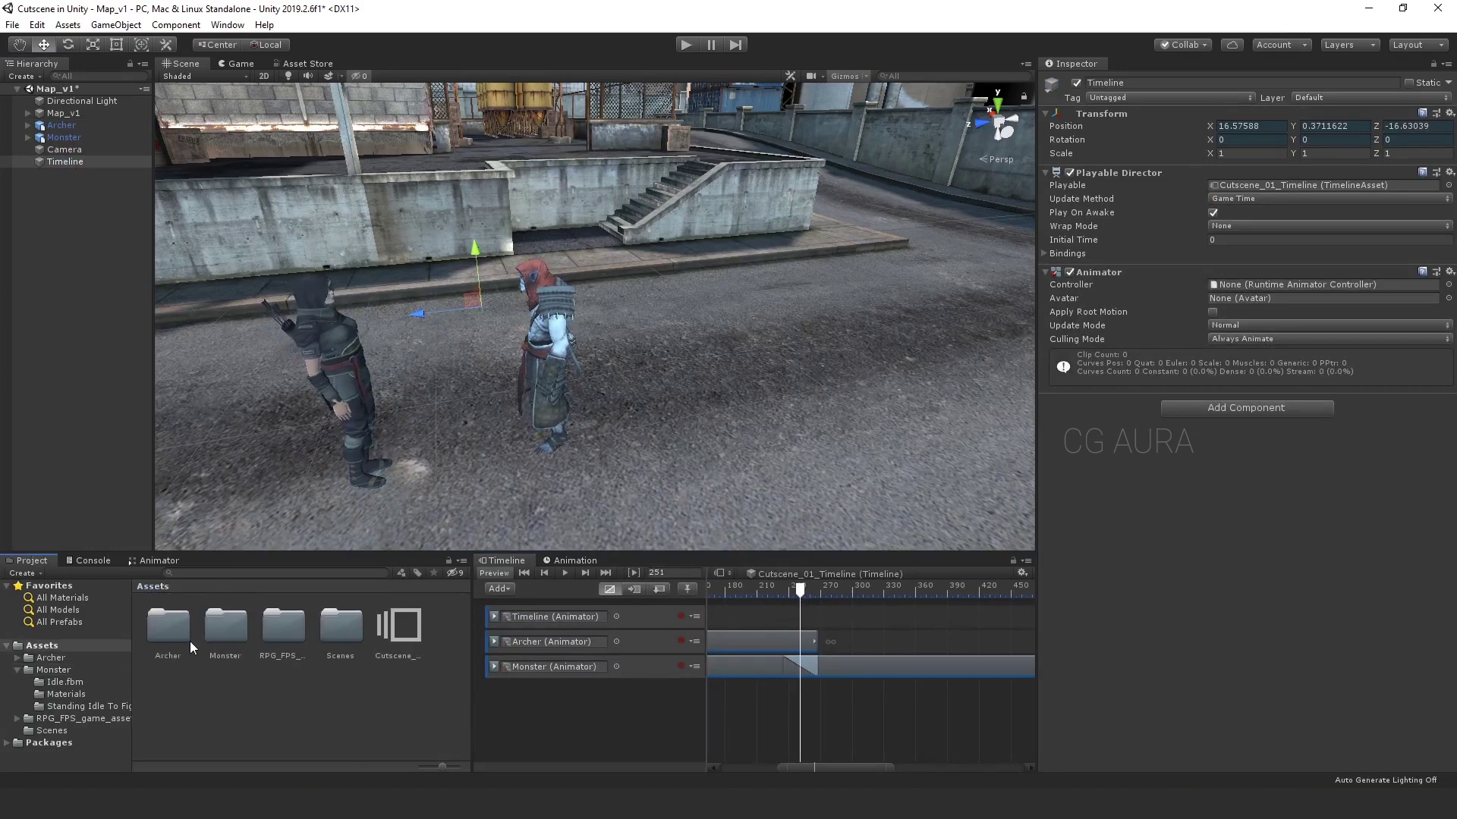
double_click(156, 637)
left_click(166, 701)
scroll(258, 698, "down", 1)
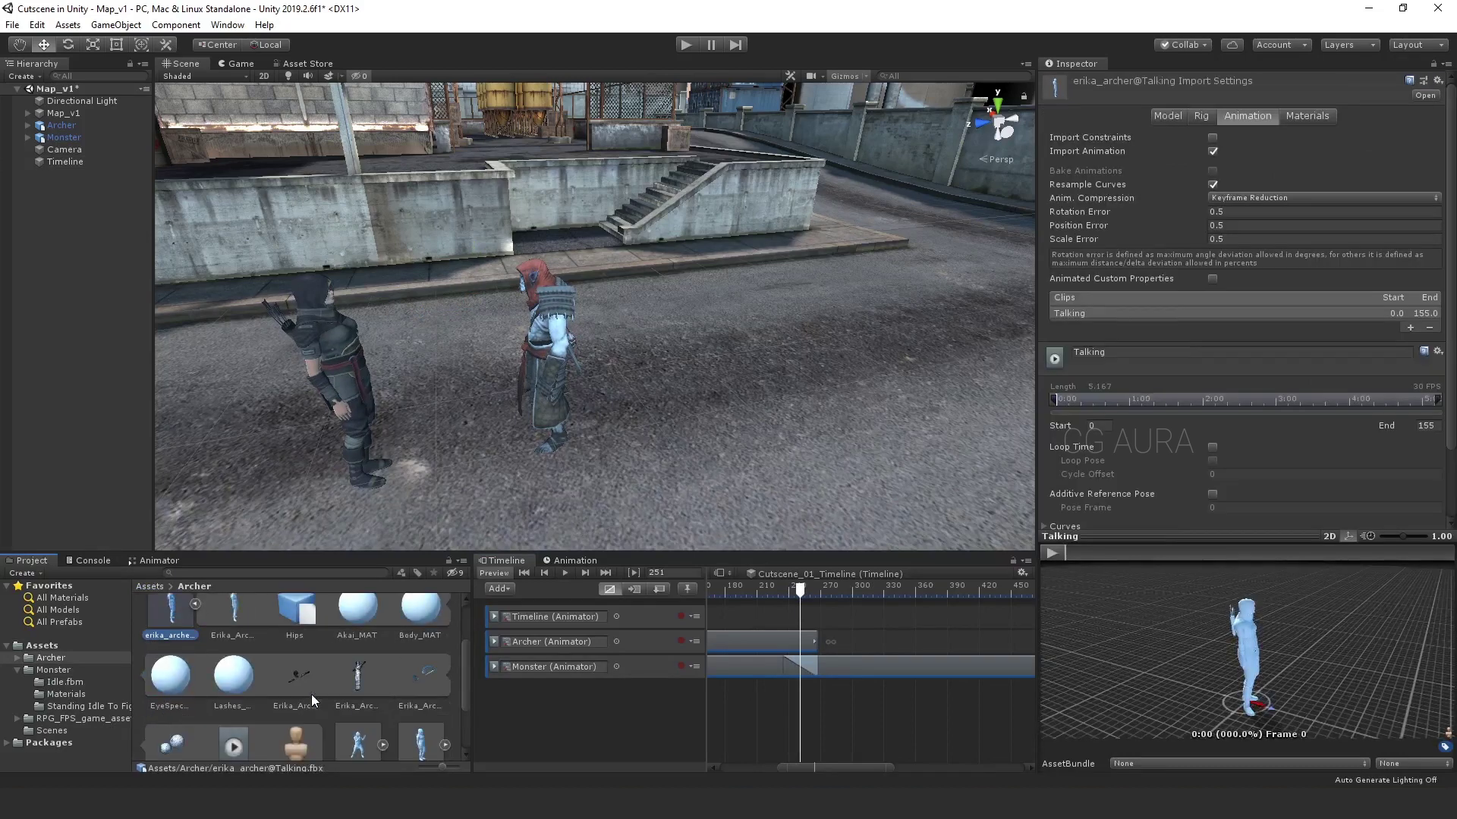
scroll(273, 687, "down", 1)
left_click_drag(881, 619, 850, 642)
left_click_drag(830, 594, 947, 600)
scroll(786, 660, "down", 5)
left_click_drag(805, 642, 1011, 642)
left_click_drag(751, 642, 961, 642)
left_click_drag(944, 596, 995, 597)
middle_click_drag(986, 706, 799, 706)
left_click_drag(807, 596, 883, 596)
Add a Monster reaction clip after its first mixamo.com clip and preview it
left_click(818, 673)
left_click(53, 670)
left_click_drag(404, 670, 872, 669)
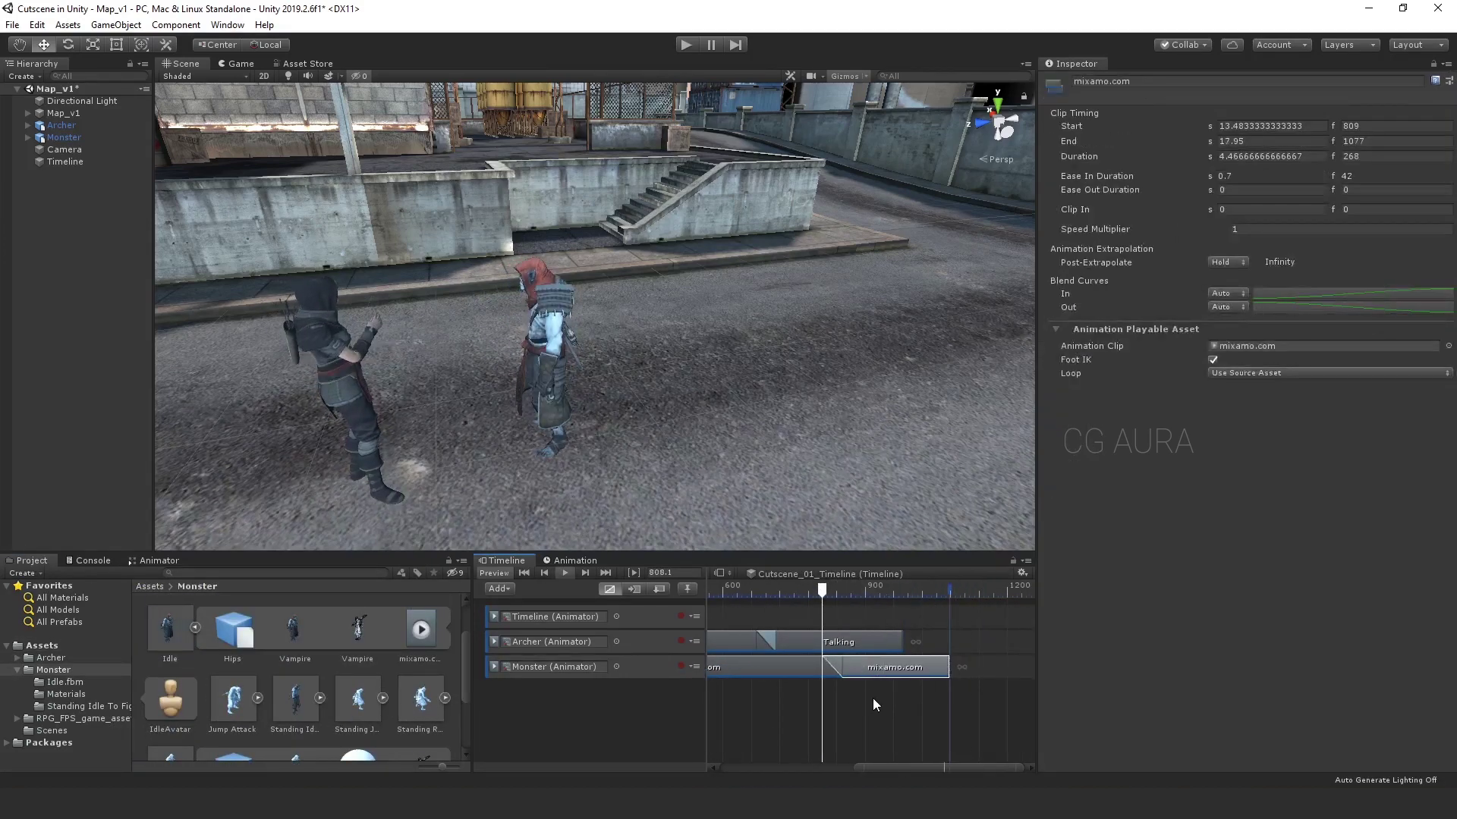
left_click_drag(806, 590, 888, 595)
scroll(766, 689, "down", 5)
Duplicate the Archer's Idle to follow Talking, and add a second Monster reaction clip
key("ctrl+d")
left_click_drag(924, 646, 916, 648)
scroll(891, 683, "up", 4)
left_click_drag(843, 594, 718, 603)
left_click(846, 669)
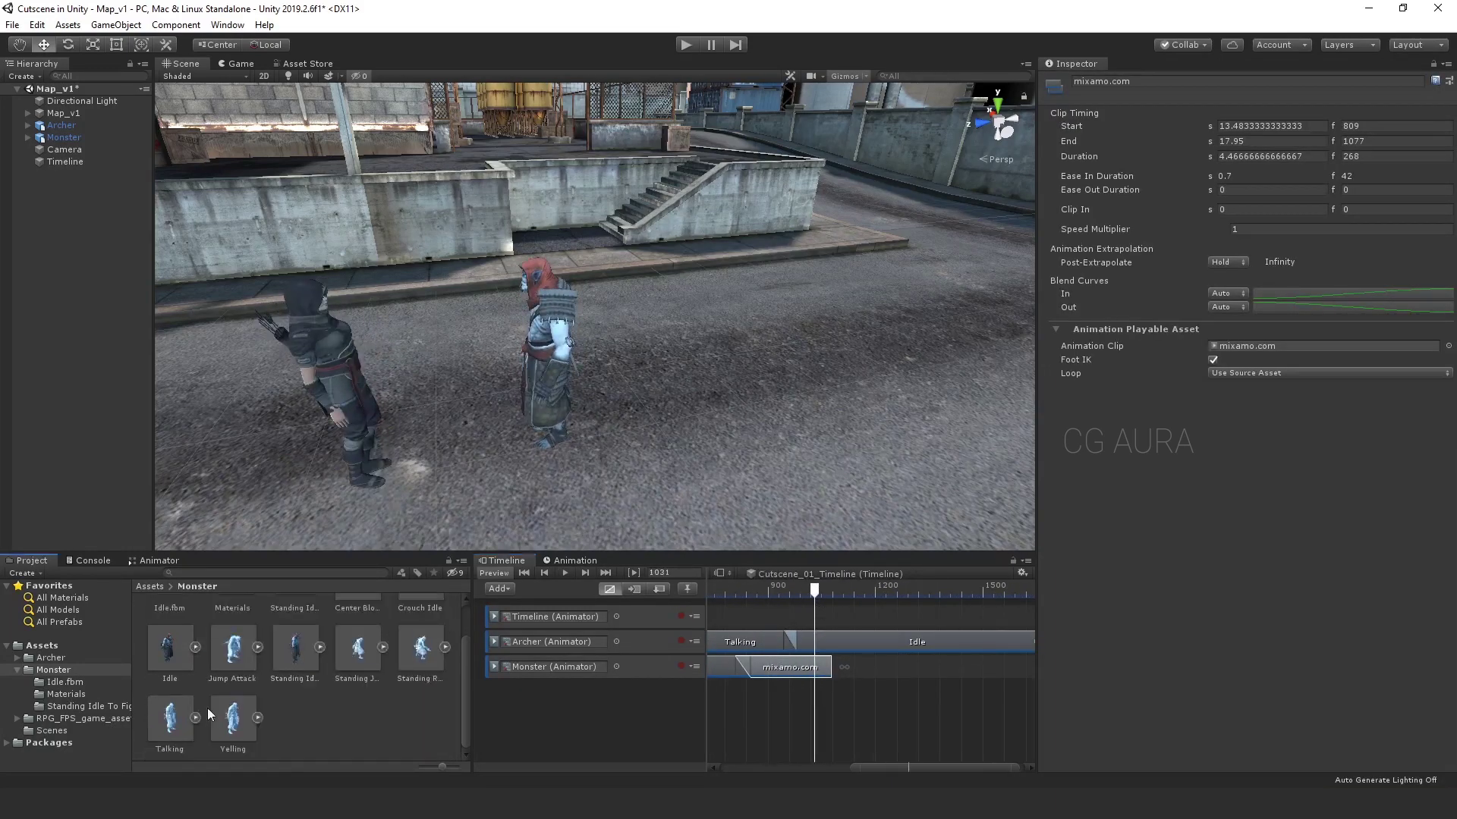
left_click_drag(816, 592, 969, 602)
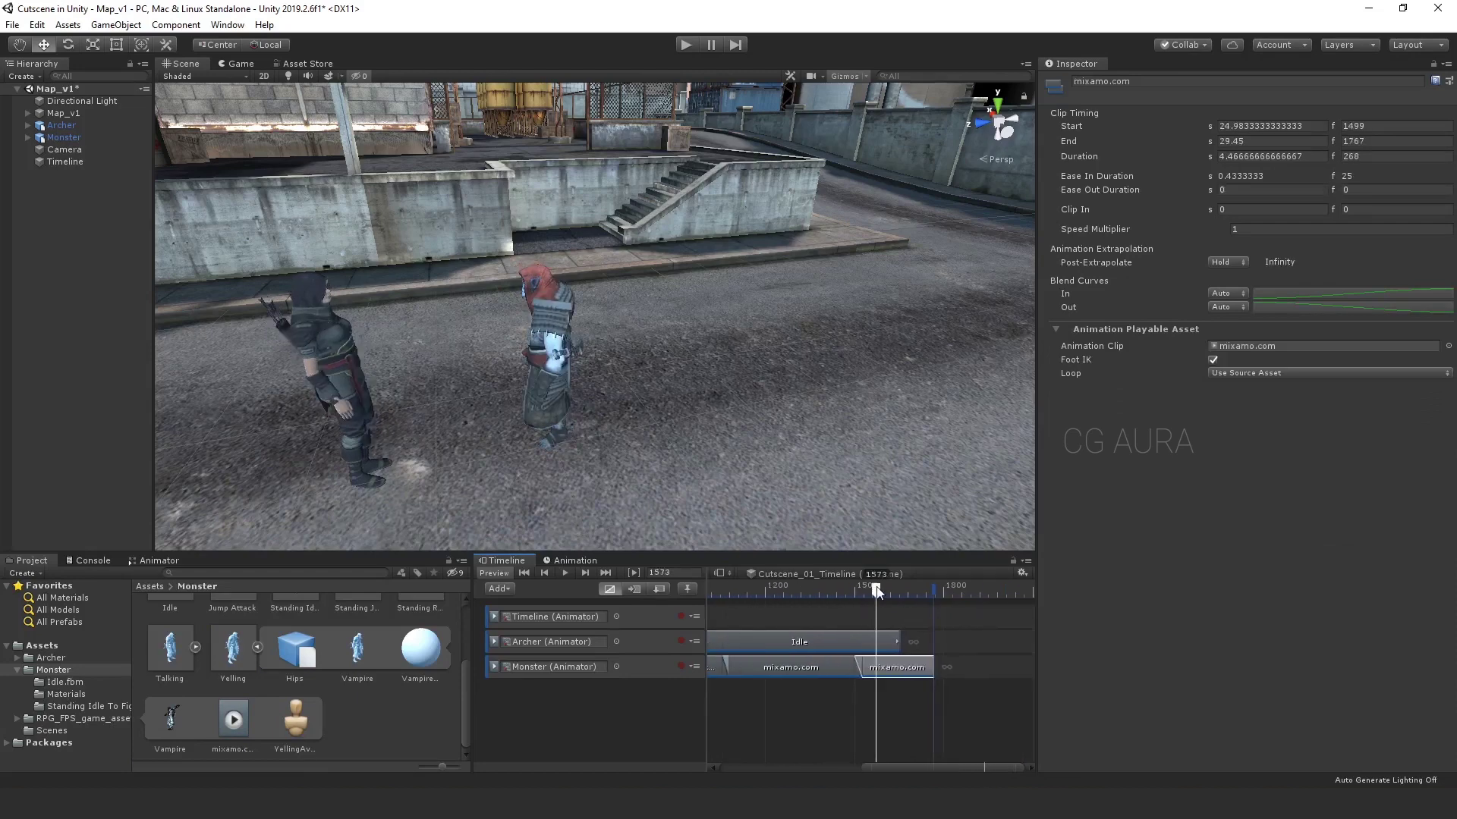
Add Standing Arguing to the Archer track and the Center Block clip to the Monster track
left_click(51, 657)
left_click_drag(357, 599, 886, 671)
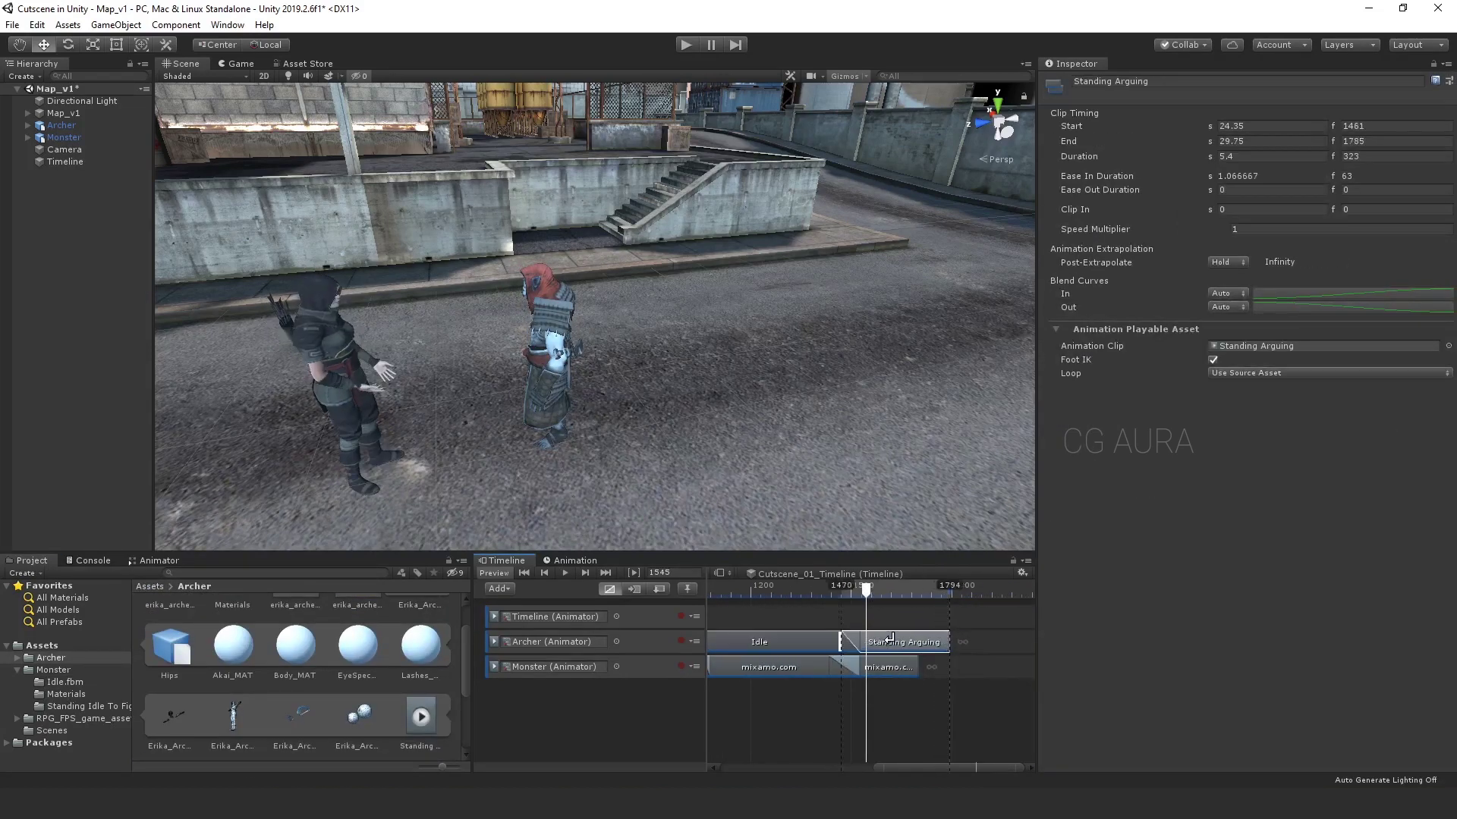
left_click(53, 670)
left_click(356, 651)
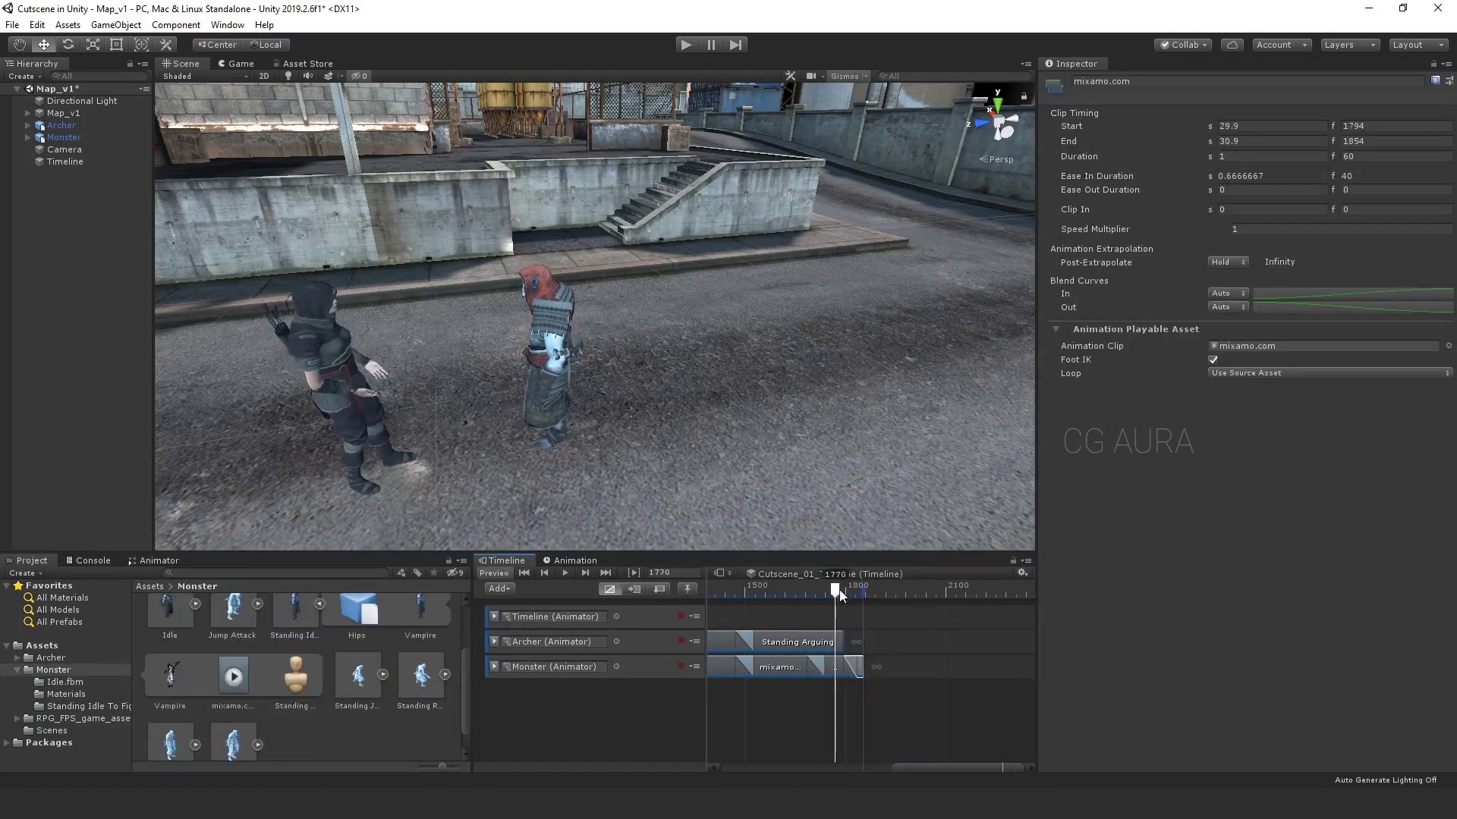
left_click_drag(832, 590, 790, 586)
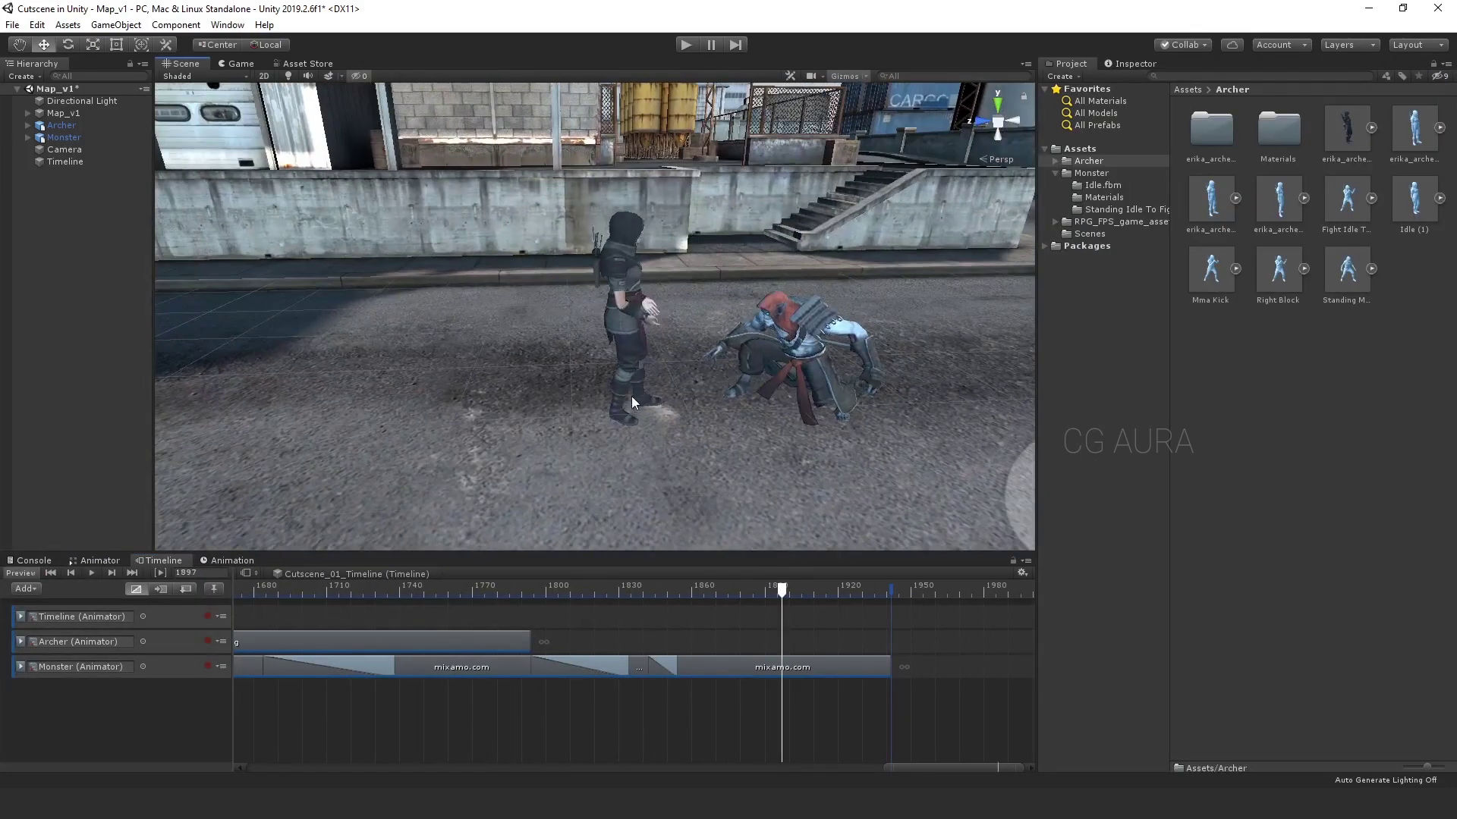
Assign the Archer's Idle (1) animation and trim the Monster clip to end at 855
left_click(474, 590)
left_click(364, 642)
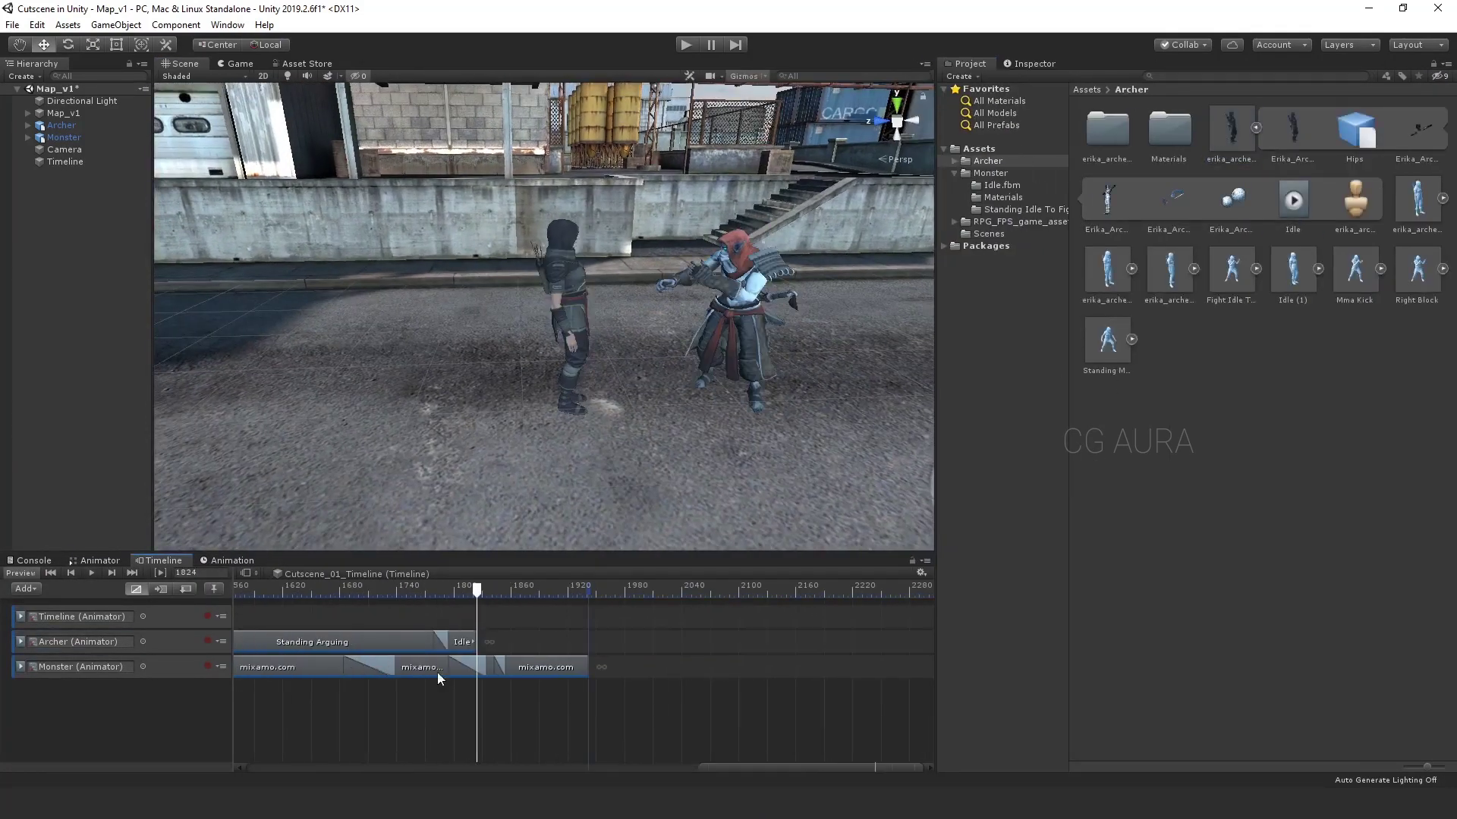
left_click(1168, 199)
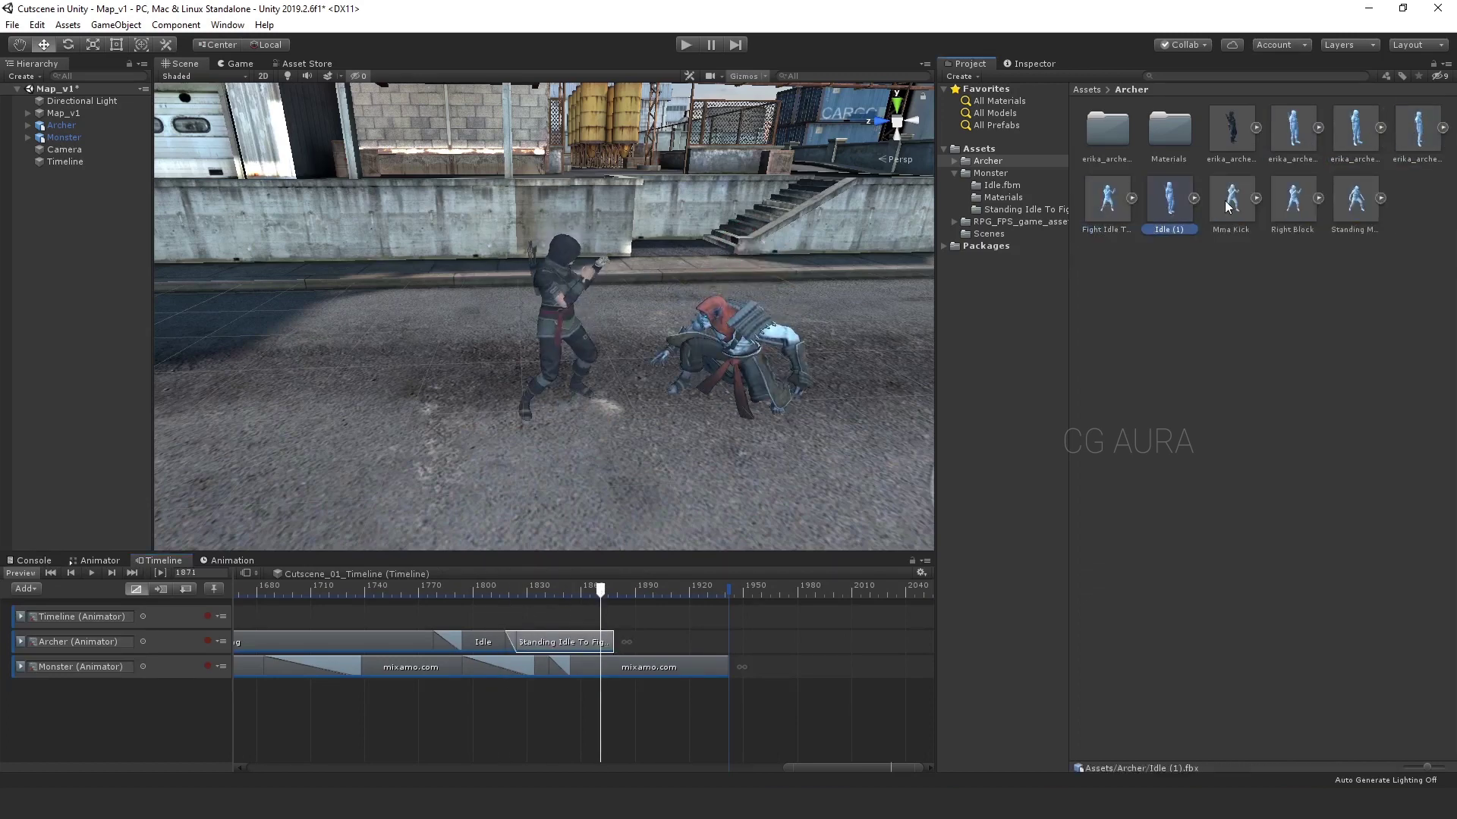
left_click(611, 590)
left_click_drag(726, 668, 649, 668)
mouse_move(611, 590)
left_mouse_down()
mouse_move(543, 592)
mouse_move(624, 591)
left_mouse_up()
Add the Monster's Standing Jump clip to its track and trim it
left_click(979, 149)
double_click(1182, 133)
left_click(1296, 203)
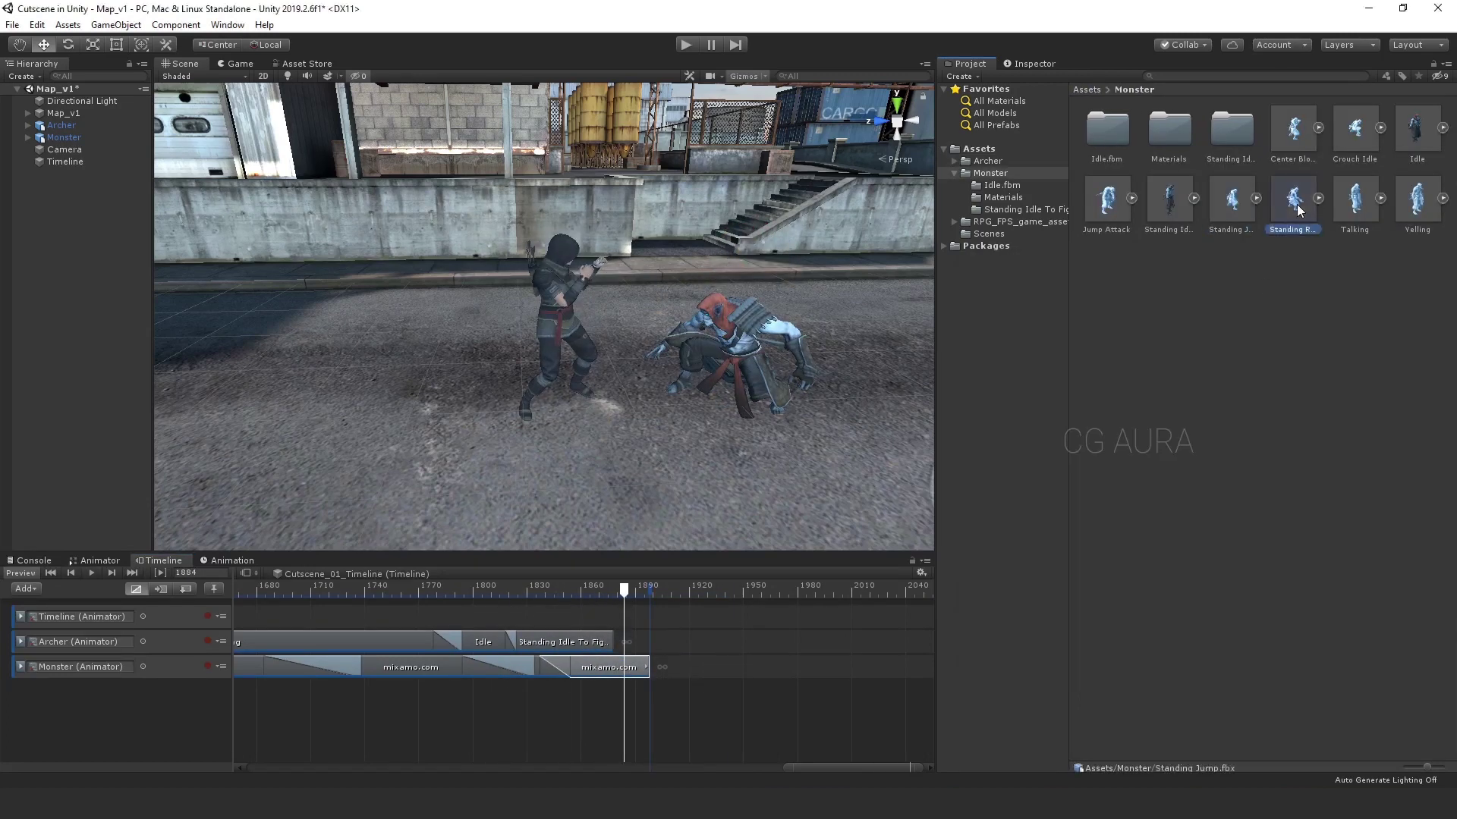
left_click(1255, 198)
left_click_drag(1170, 270, 615, 667)
left_click_drag(604, 591, 699, 592)
Add the Monster's Jump Attack blended from Standing Jump, previewing the landing near frame 1907
left_click(1255, 198)
left_click(1131, 198)
left_click_drag(1417, 198, 850, 667)
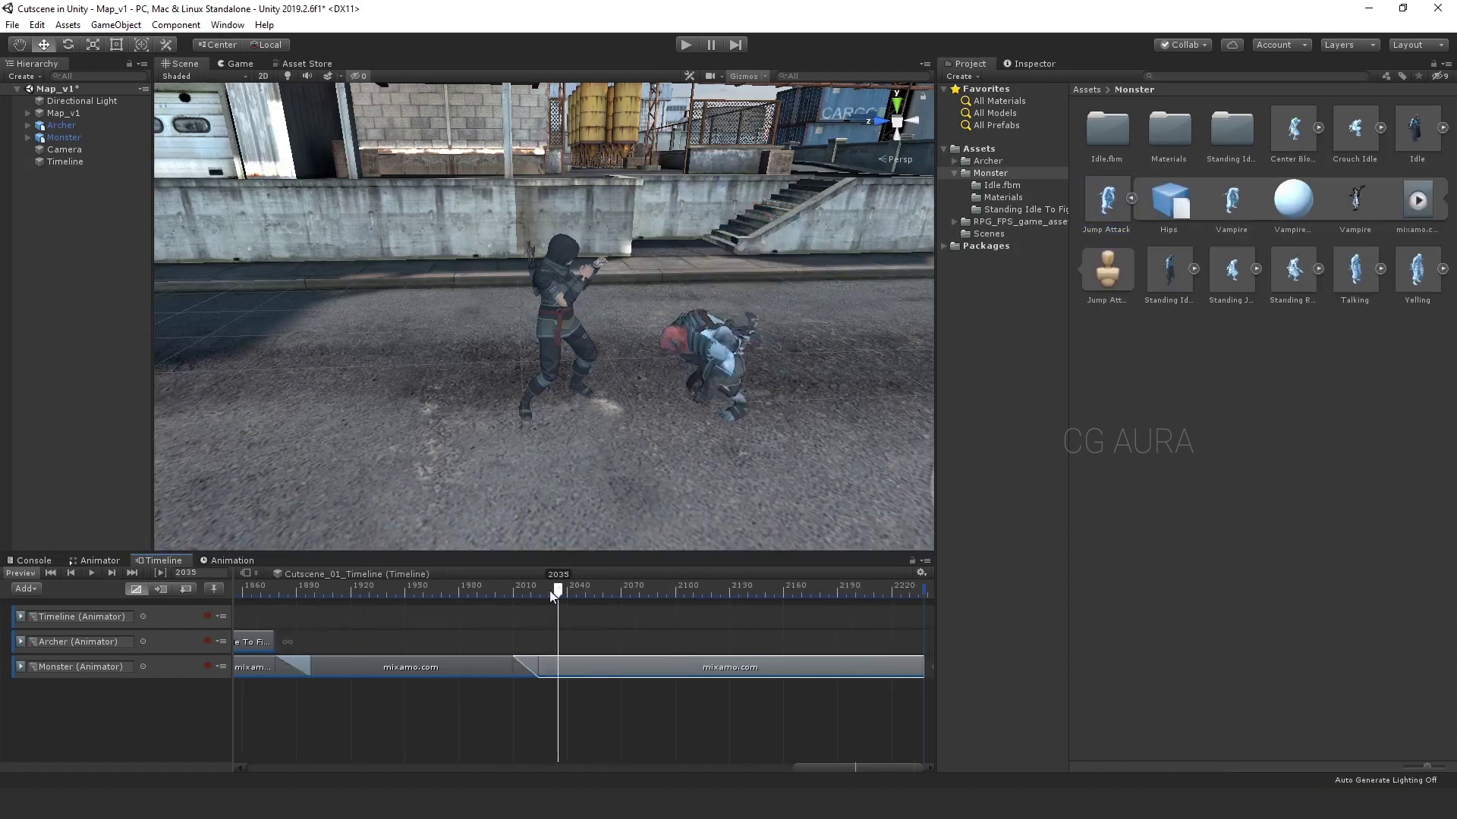
left_click_drag(536, 668, 359, 667)
left_click_drag(353, 592, 414, 593)
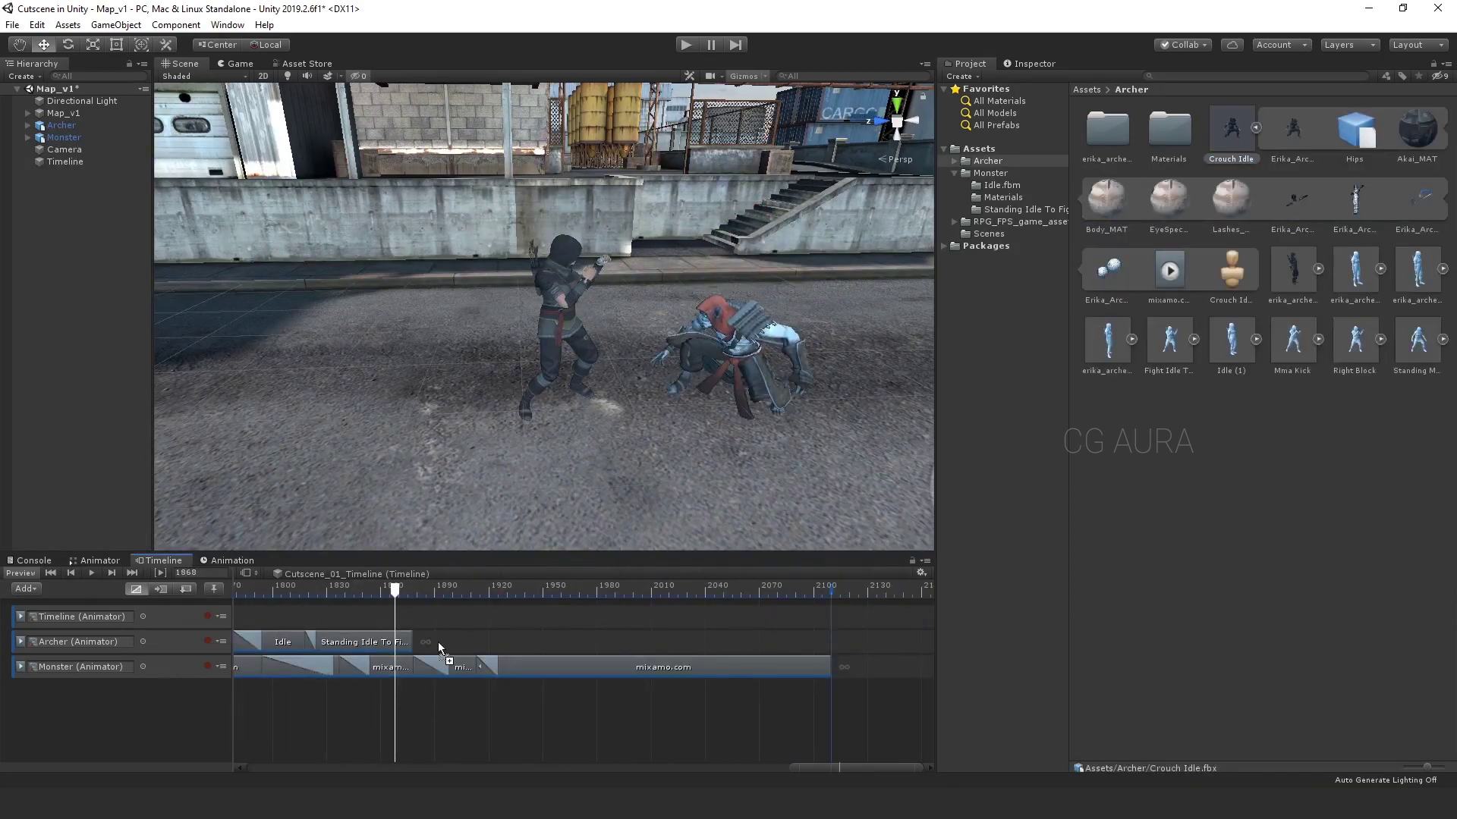
left_click_drag(424, 590, 502, 598)
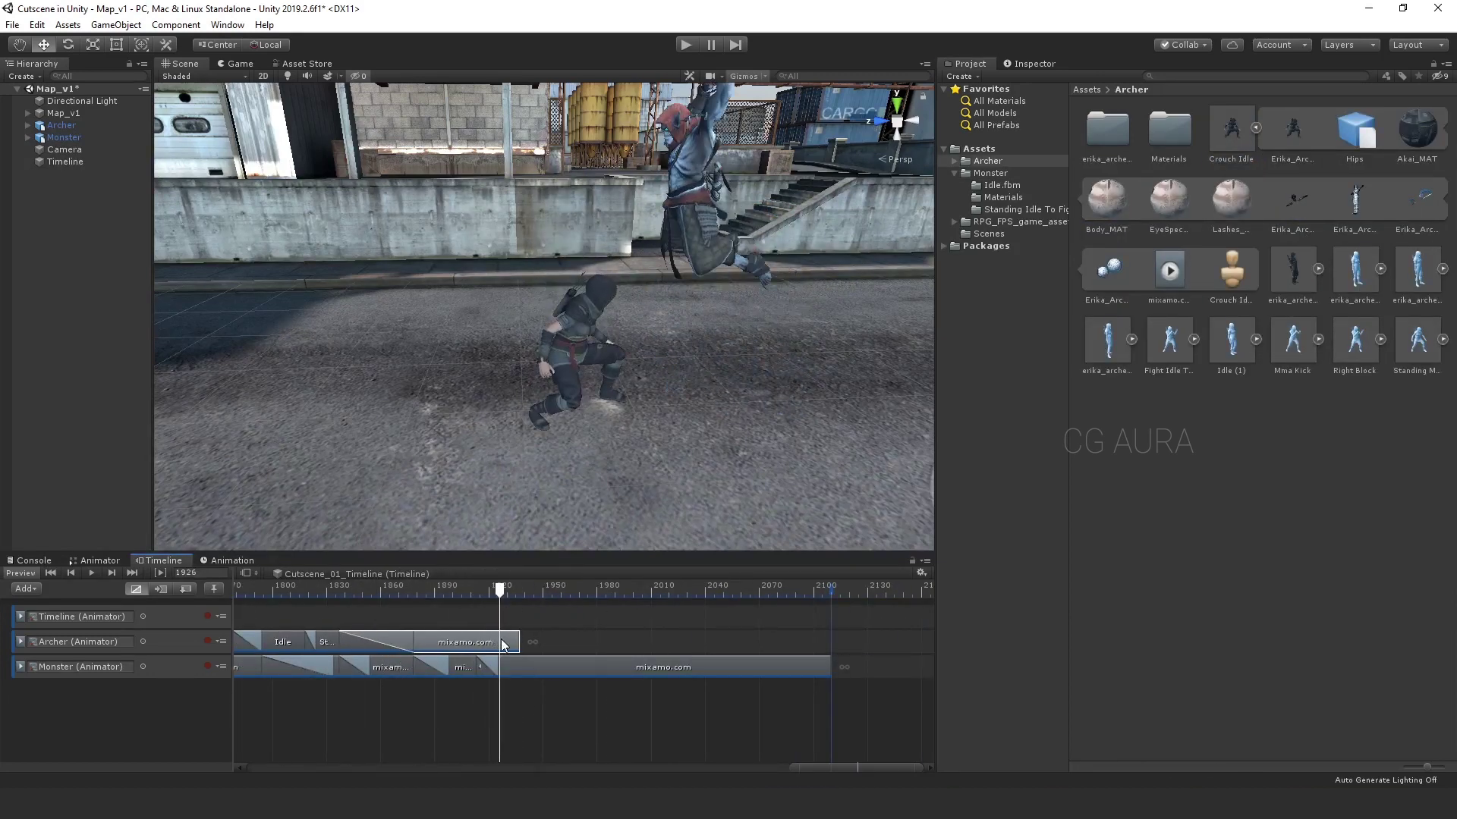
left_click_drag(502, 594, 594, 603)
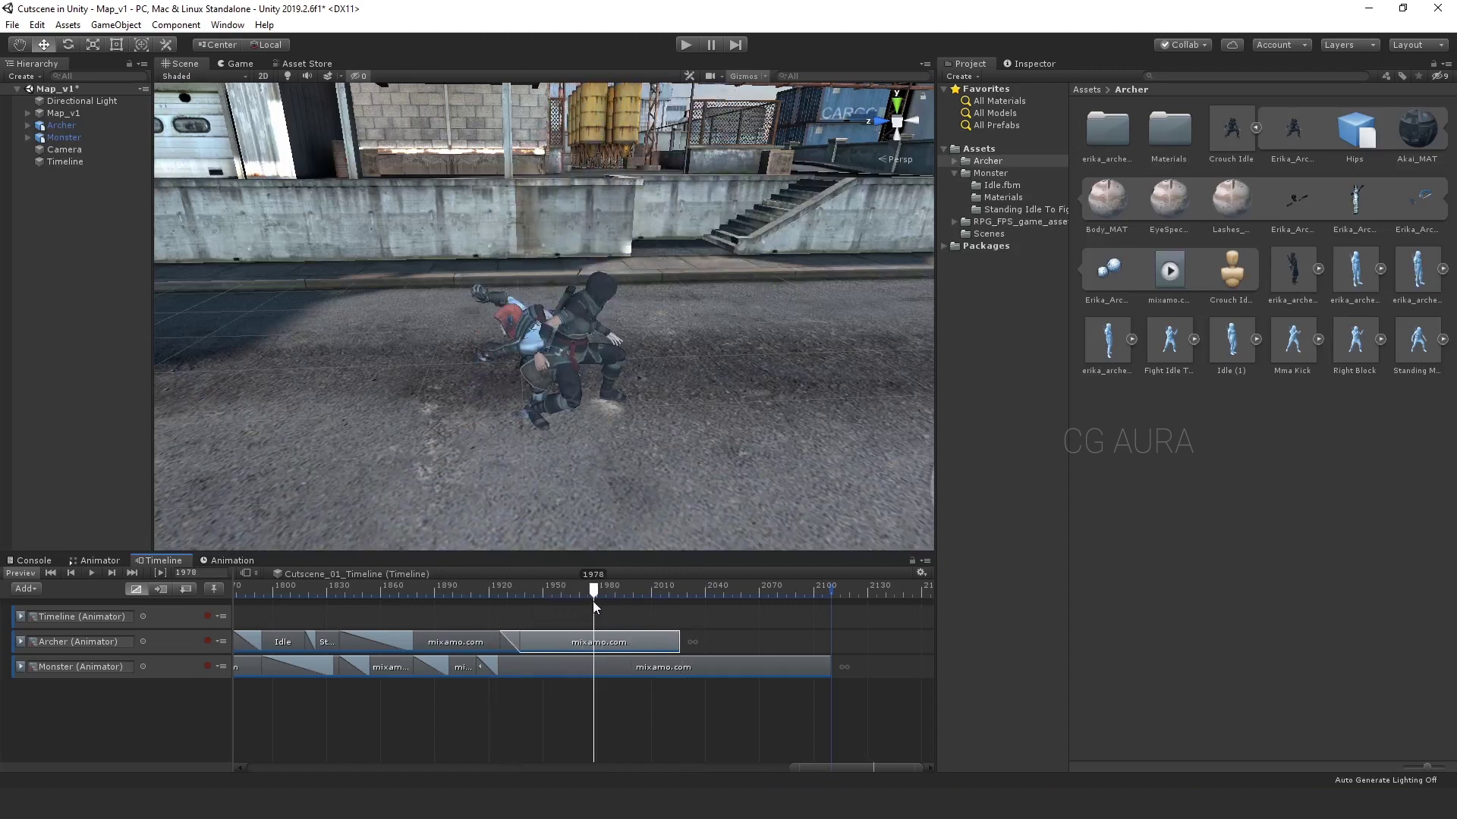
Add the Archer's Right Block clip and preview the Monster falling to the ground
left_click(1258, 129)
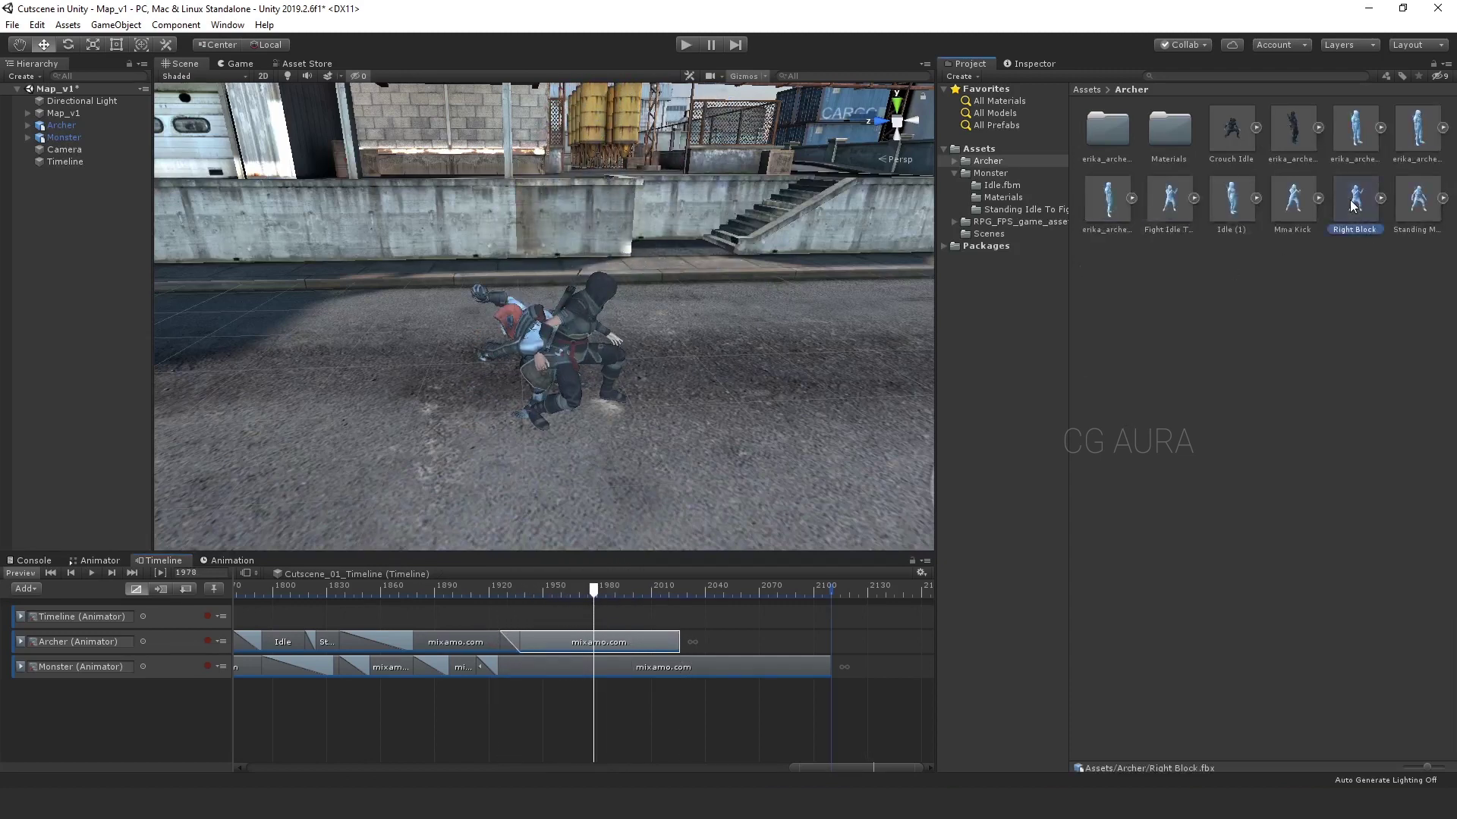
left_click(1381, 198)
mouse_move(595, 594)
left_mouse_down()
mouse_move(683, 594)
mouse_move(617, 594)
left_mouse_up()
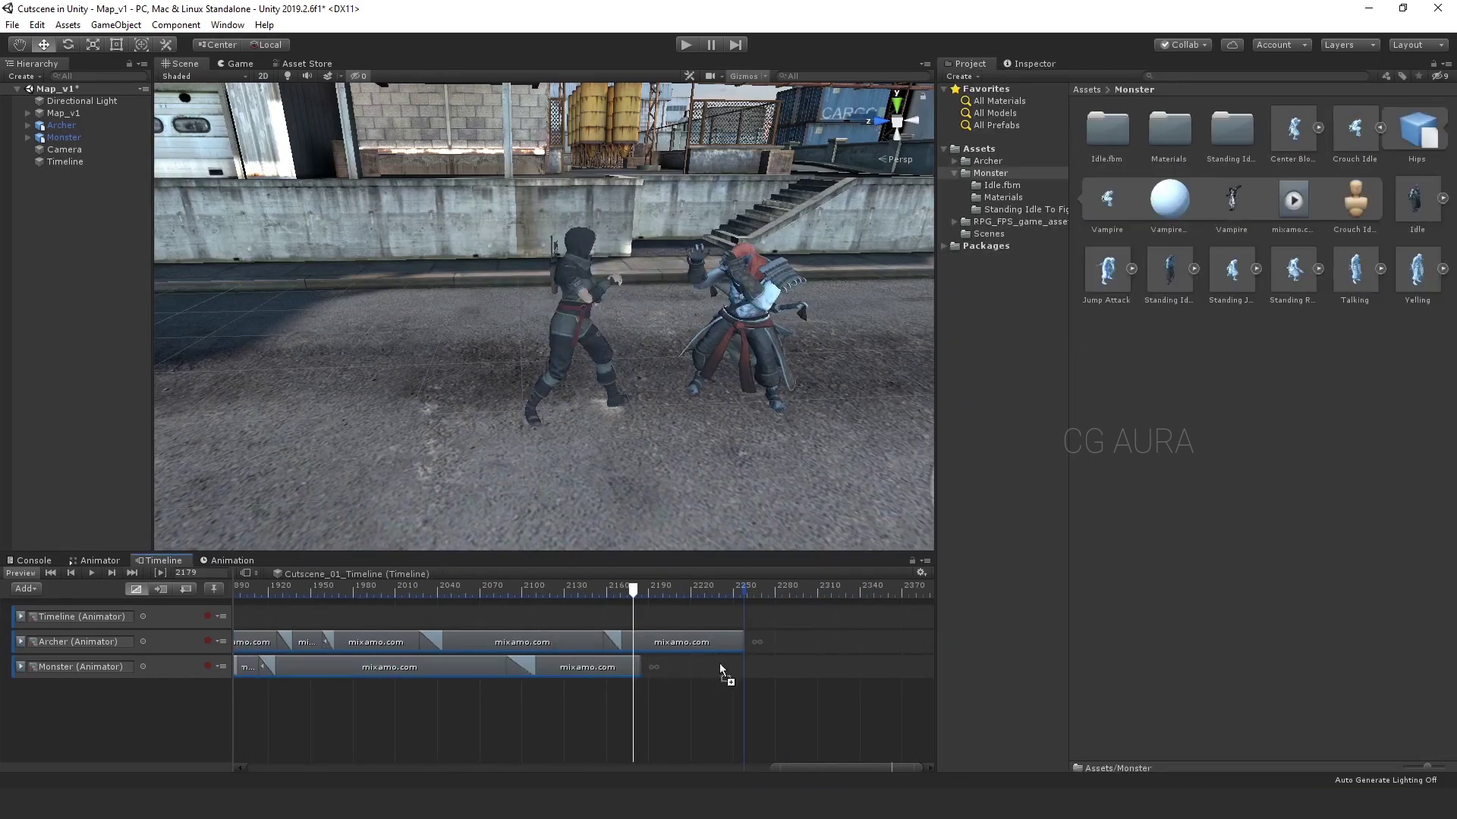
left_click(1293, 201)
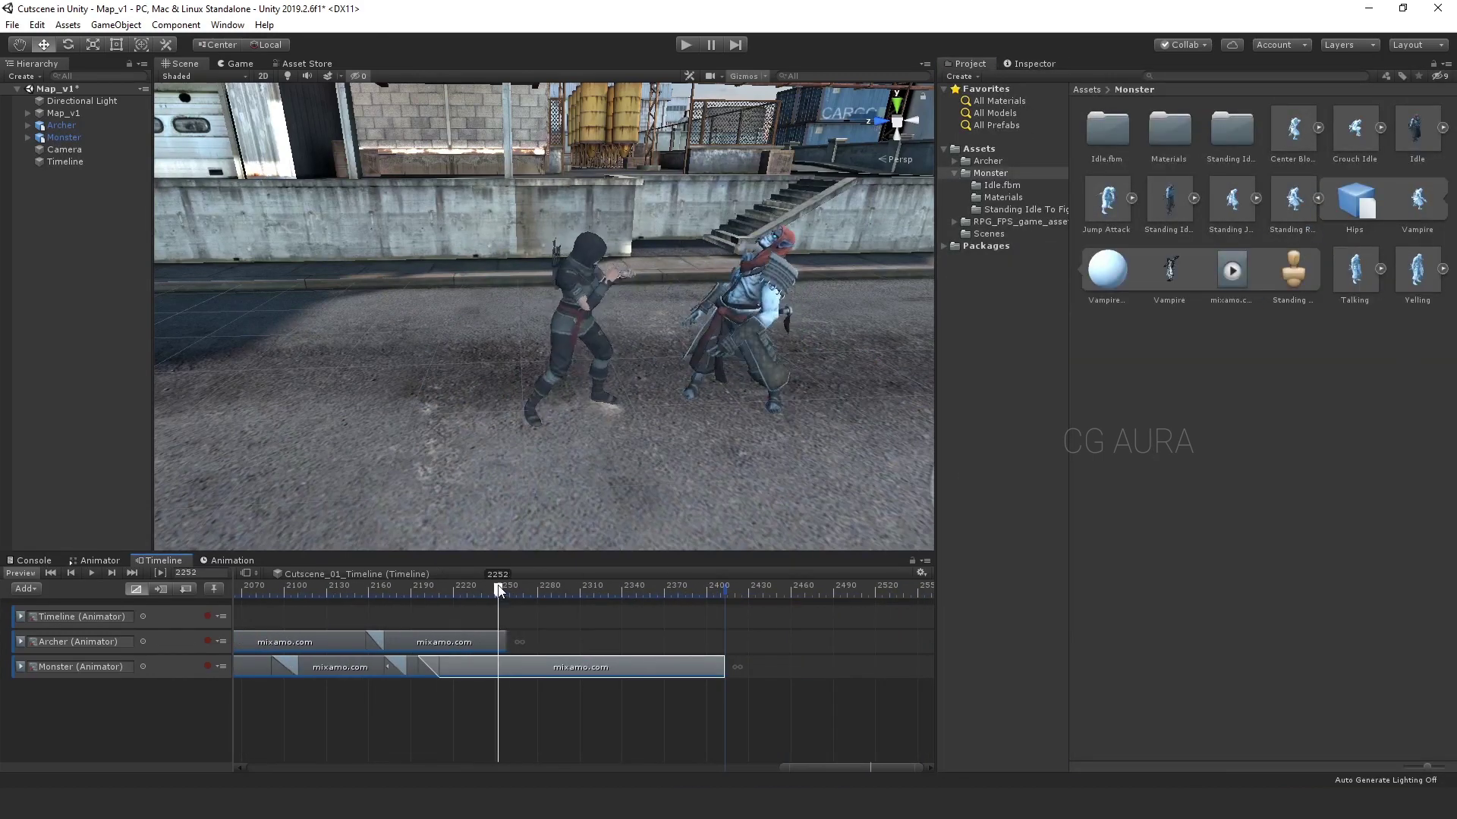
left_click_drag(498, 591, 568, 591)
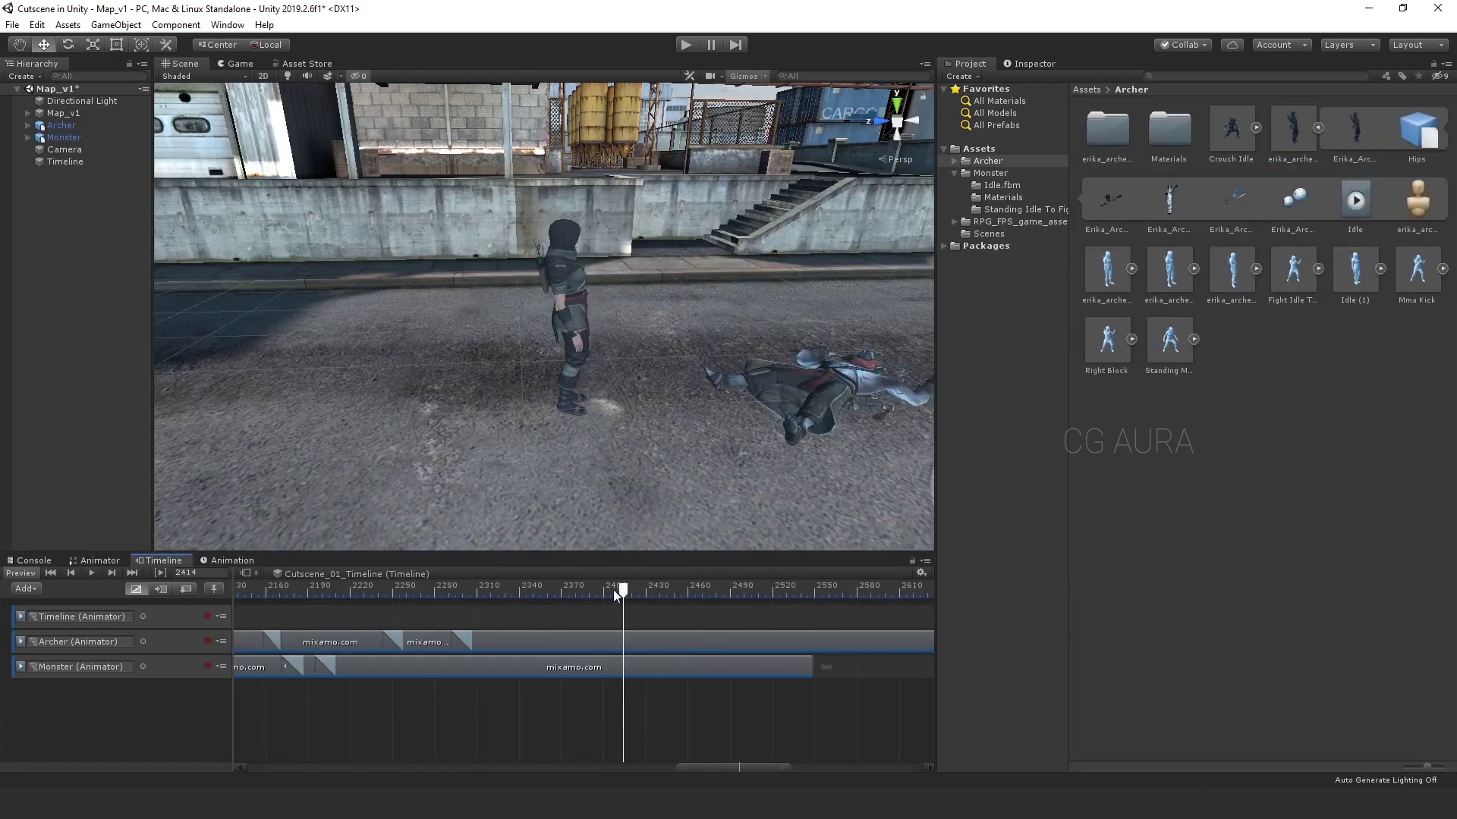
scroll(493, 705, "down", 10)
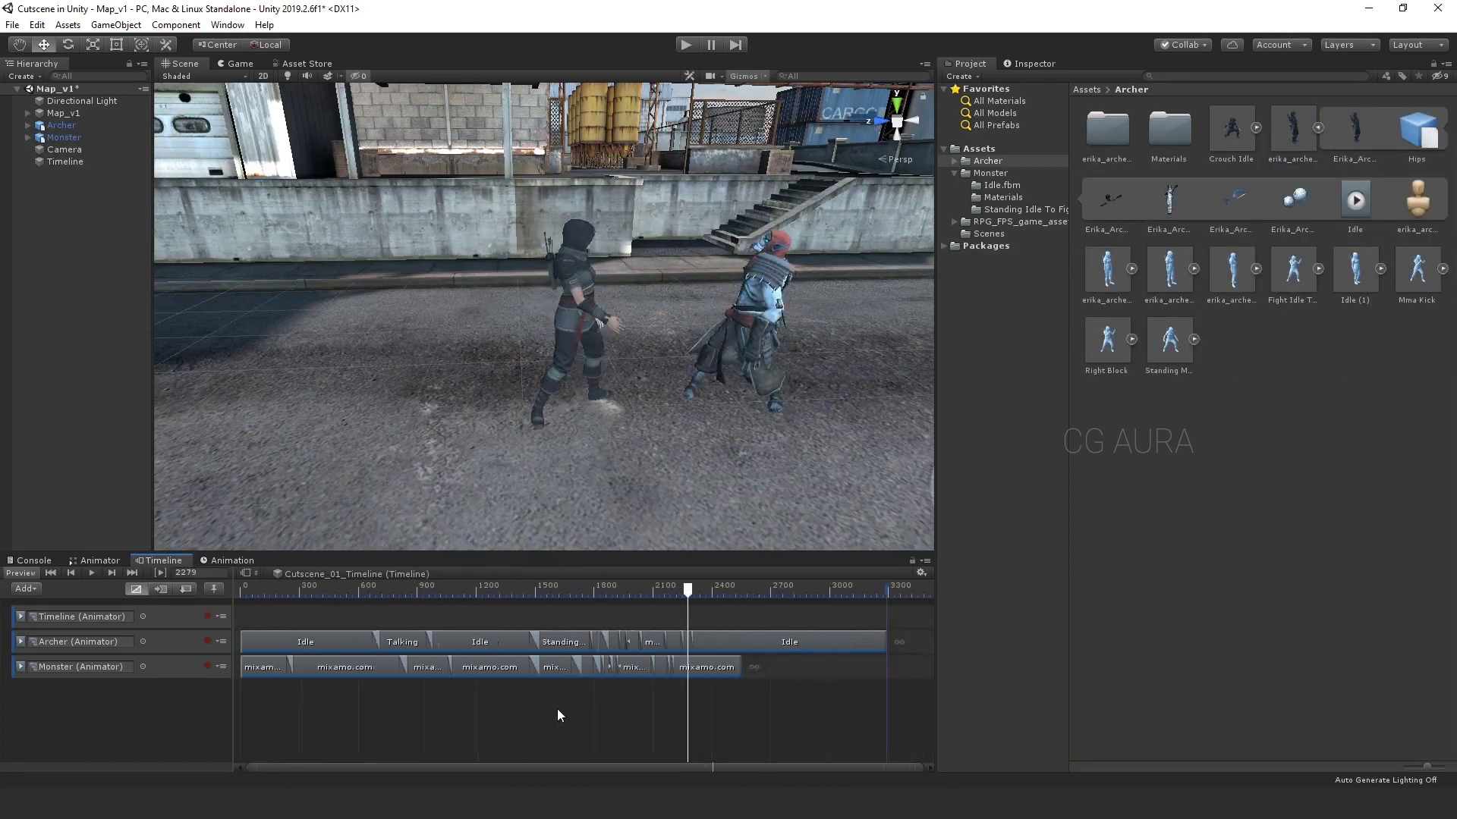
left_click_drag(562, 589, 437, 591)
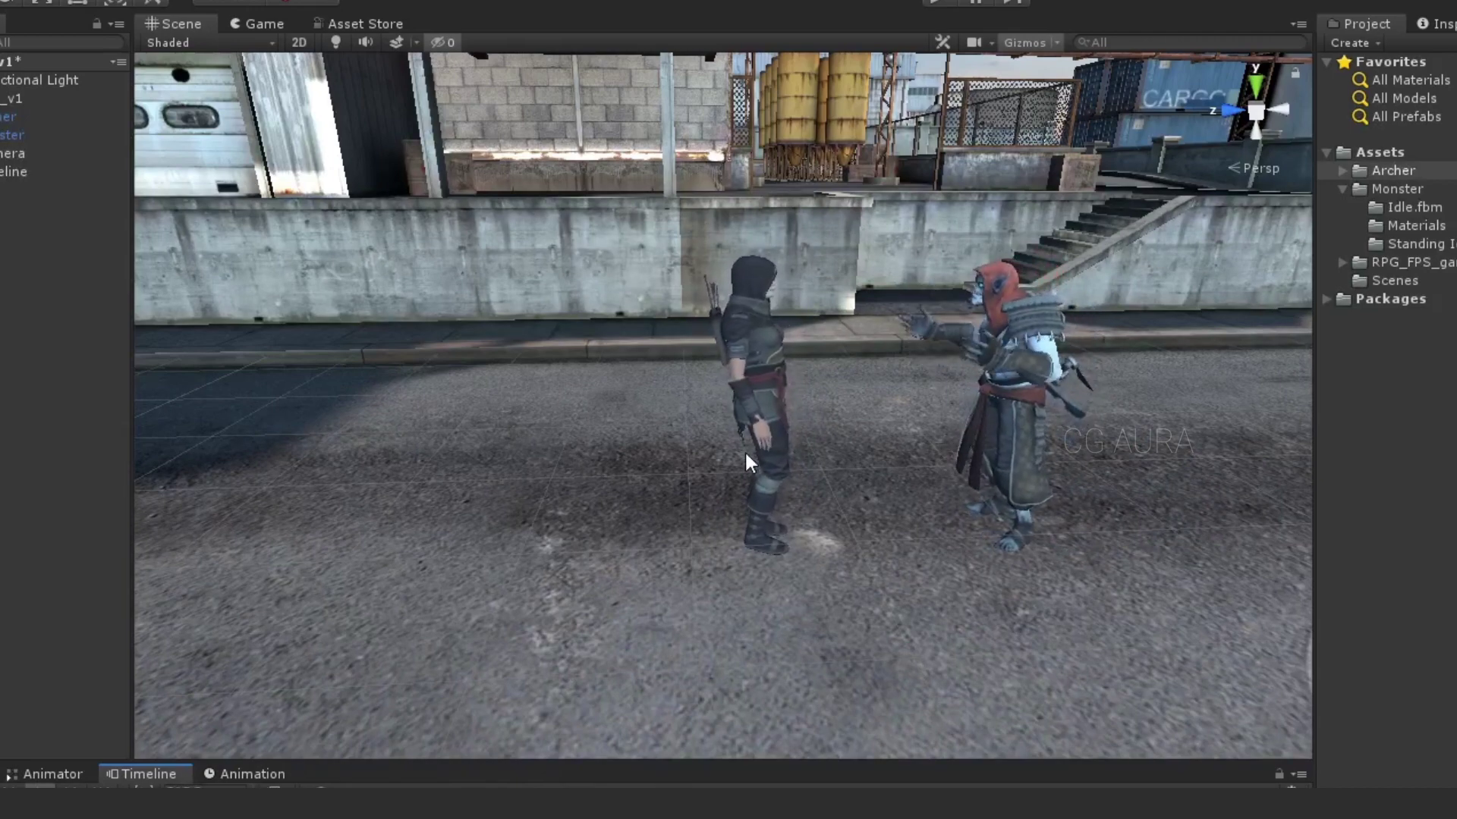
scroll(1012, 363, "up", 4)
left_click_drag(1013, 364, 1020, 408, "alt")
right_click_drag(1020, 407, 771, 458)
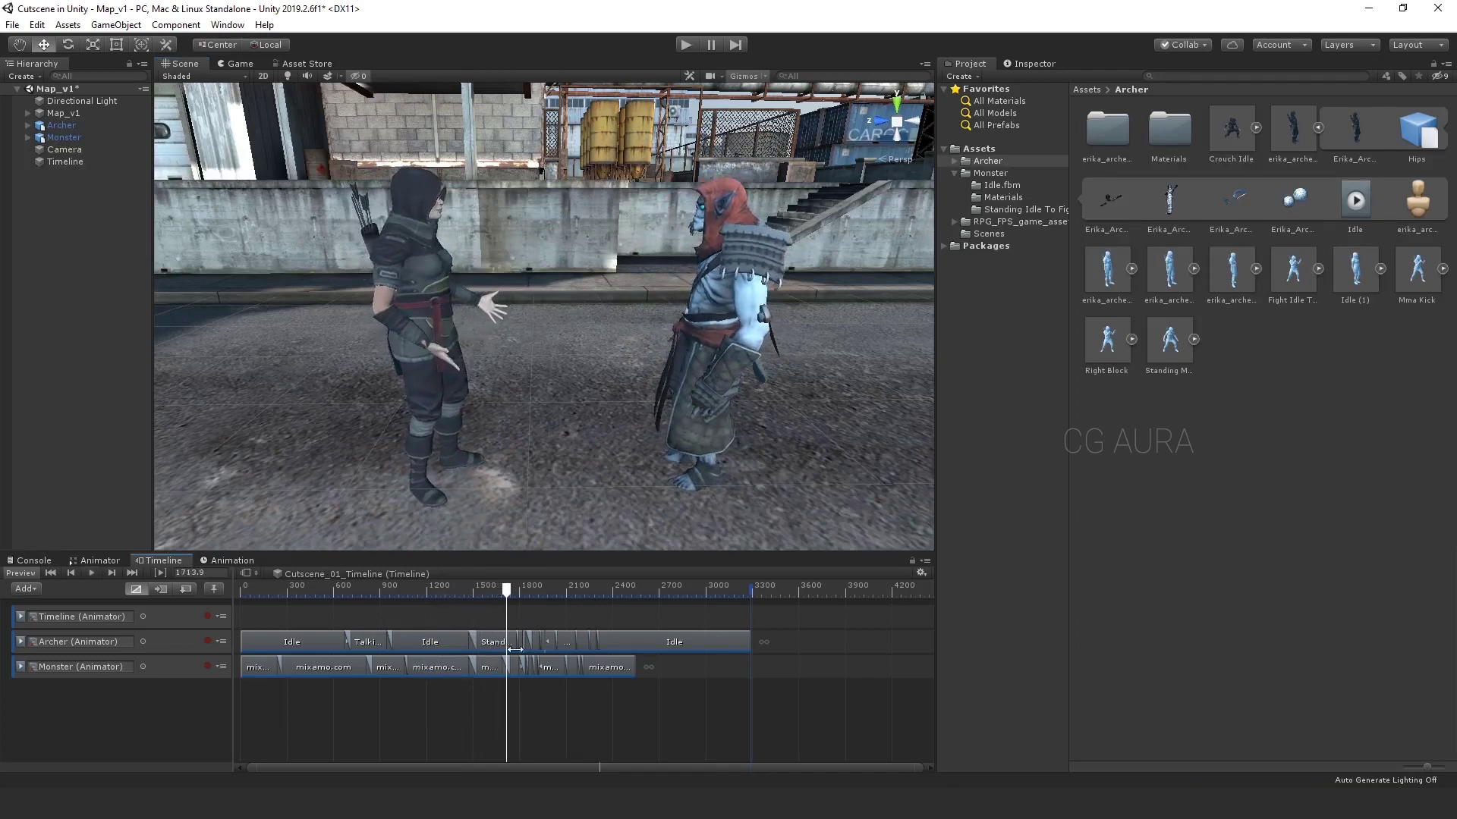
Delete the short first Monster clip at the start of the cutscene
left_click_drag(279, 590, 237, 591)
scroll(264, 704, "up", 6)
middle_click_drag(266, 704, 639, 726)
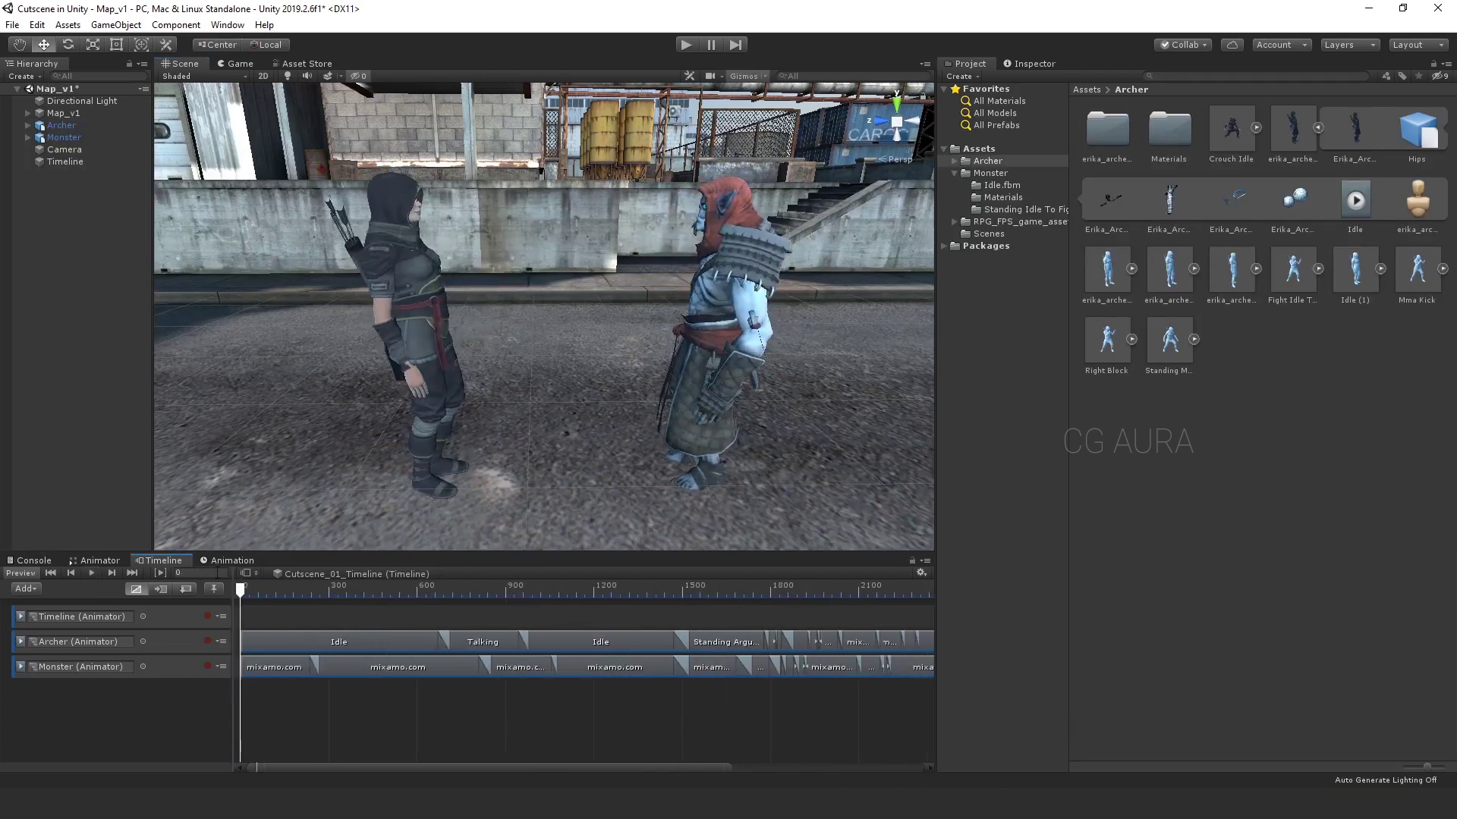
left_click(324, 592)
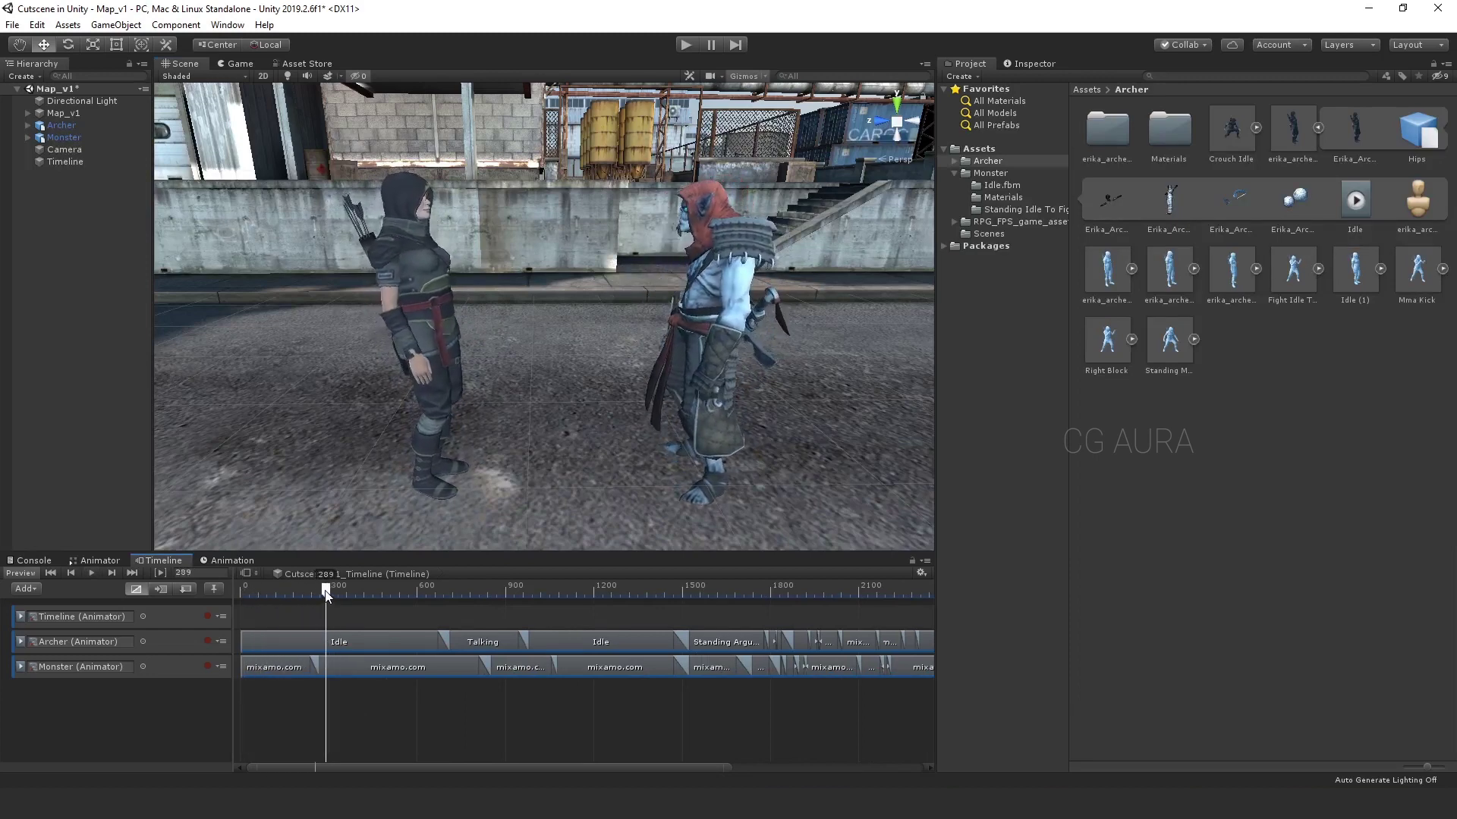
left_click(276, 666)
key("Delete")
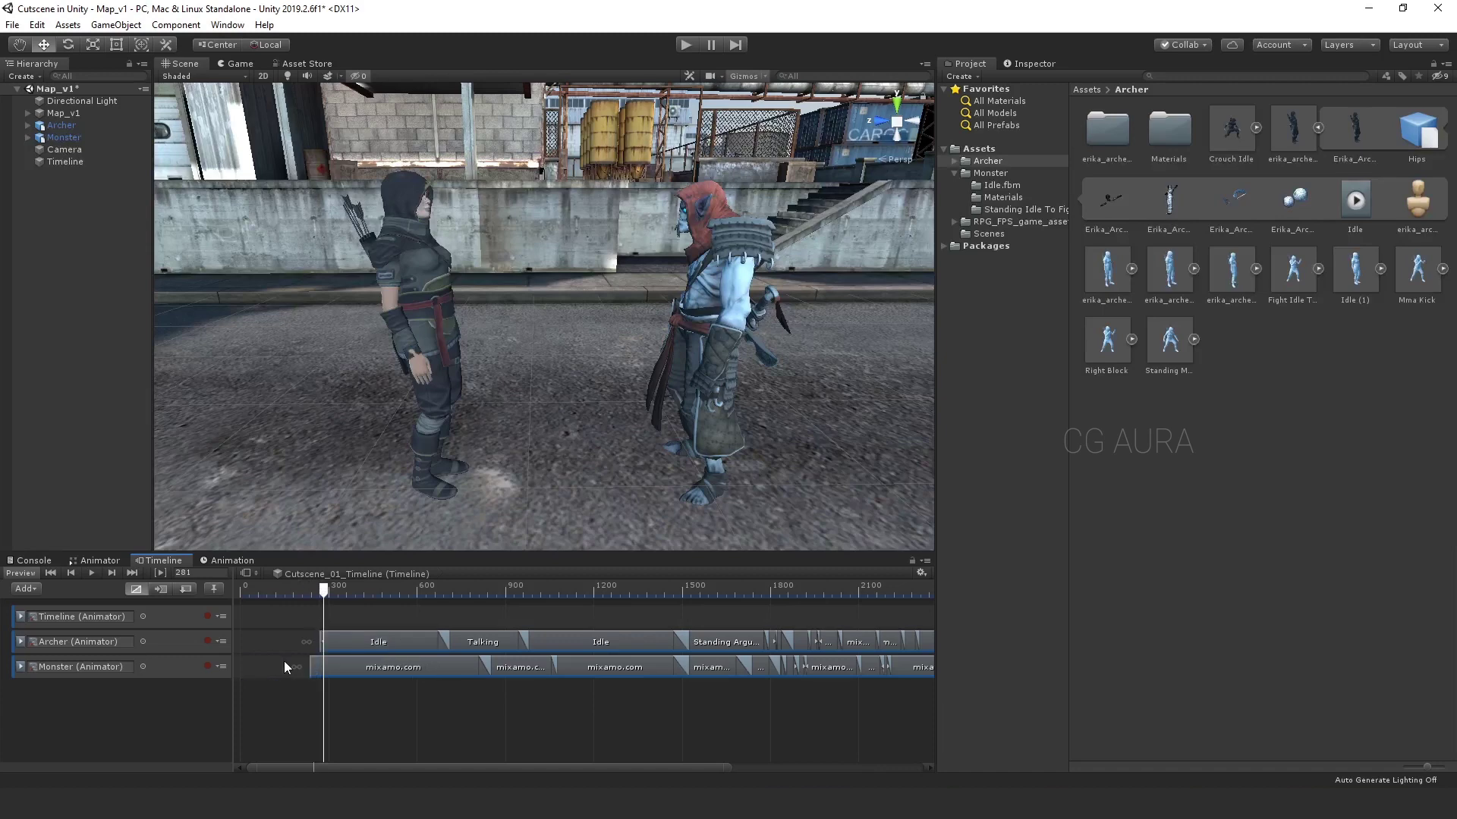
Extend the Archer's first Idle clip earlier and shift the middle clip group left
left_click_drag(324, 591, 296, 591)
left_click_drag(321, 642, 310, 642)
left_click_drag(295, 591, 578, 669)
left_click_drag(574, 642, 528, 667)
Remove the Monster's short clip and slide the later clips left to close the gap
left_click(439, 645)
key("Delete")
left_click_drag(464, 591, 494, 592)
middle_click_drag(601, 710, 494, 709)
left_click_drag(387, 591, 478, 591)
left_click_drag(612, 642, 516, 642)
left_click_drag(478, 591, 568, 591)
middle_click_drag(795, 707, 657, 707)
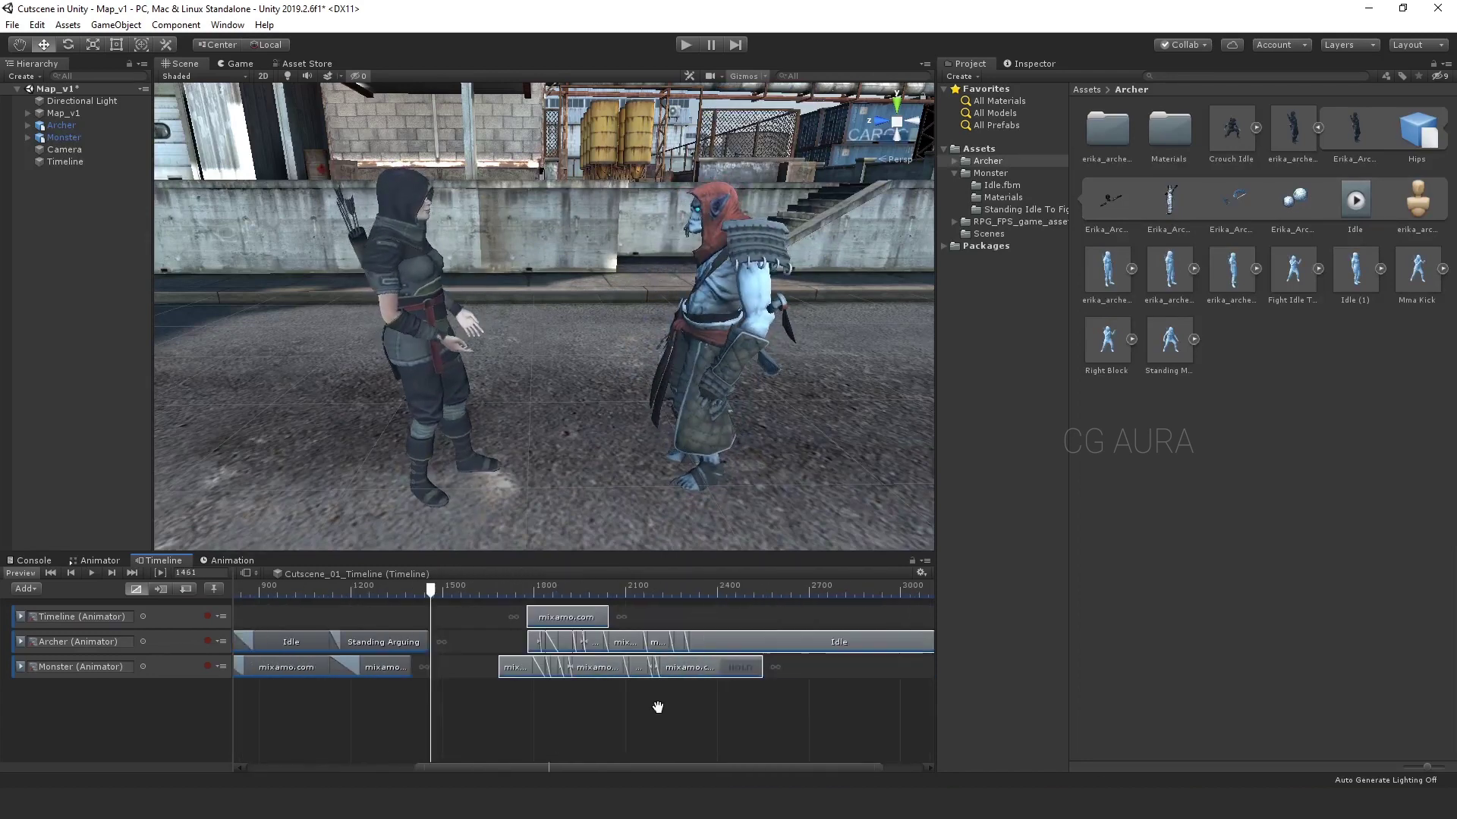
Trim the Monster clips to end at the Archer clip and shift both tracks earlier
scroll(319, 682, "up", 4)
left_click(354, 592)
scroll(631, 667, "up", 3)
left_click_drag(592, 667, 606, 667)
middle_click_drag(523, 709, 490, 710)
left_click_drag(404, 591, 443, 591)
left_click_drag(639, 668, 490, 668)
left_click_drag(442, 591, 506, 591)
Delete the extra Idle clip and pull the following Archer and Monster clips into line
left_click(621, 643)
key("Delete")
left_click_drag(650, 642, 513, 642)
left_click_drag(675, 668, 523, 668)
left_click_drag(682, 641, 574, 641)
left_click_drag(713, 668, 569, 668)
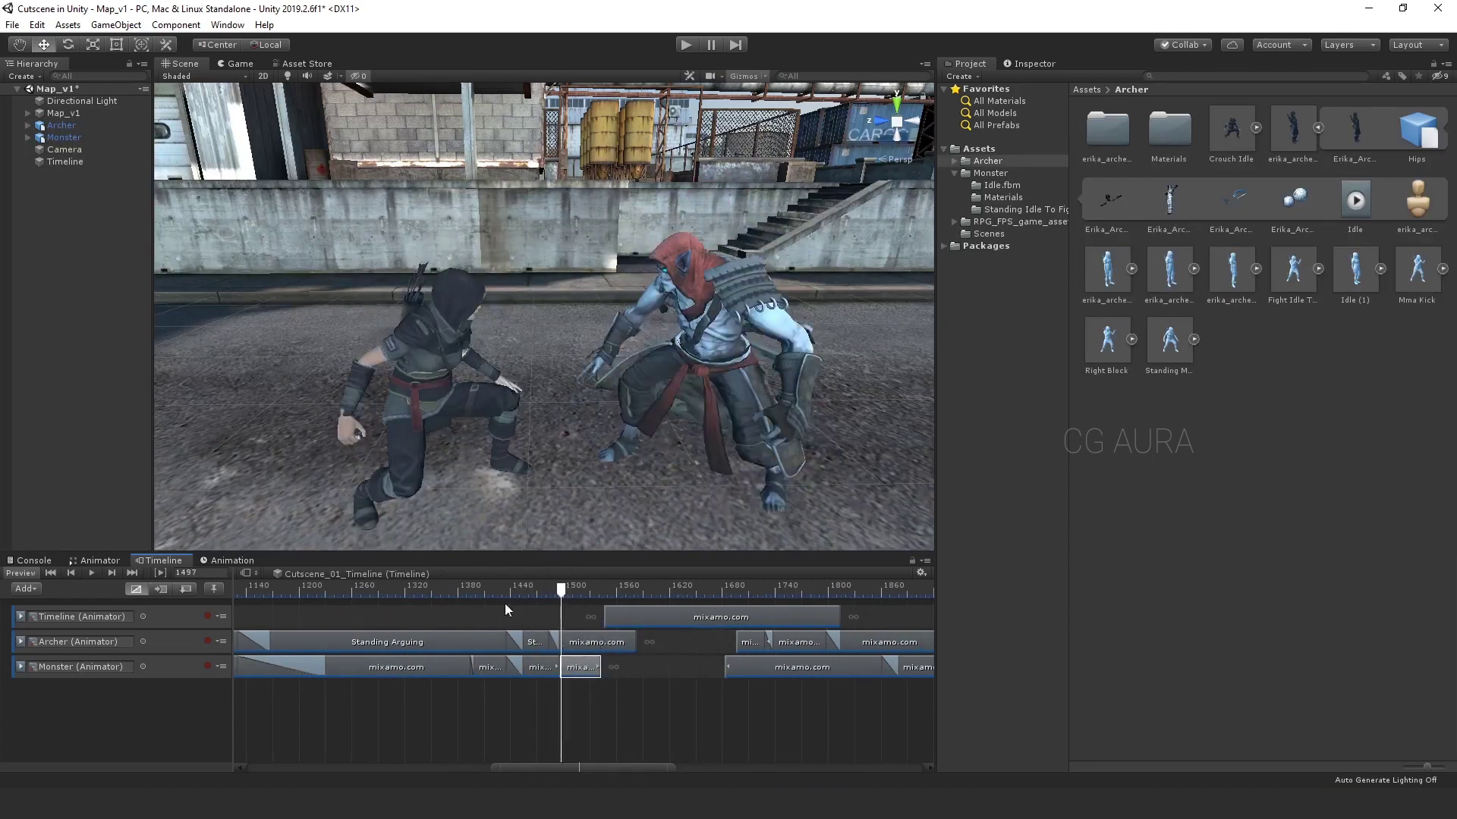
left_click_drag(559, 591, 582, 591)
left_click_drag(773, 668, 622, 668)
left_click_drag(751, 642, 640, 642)
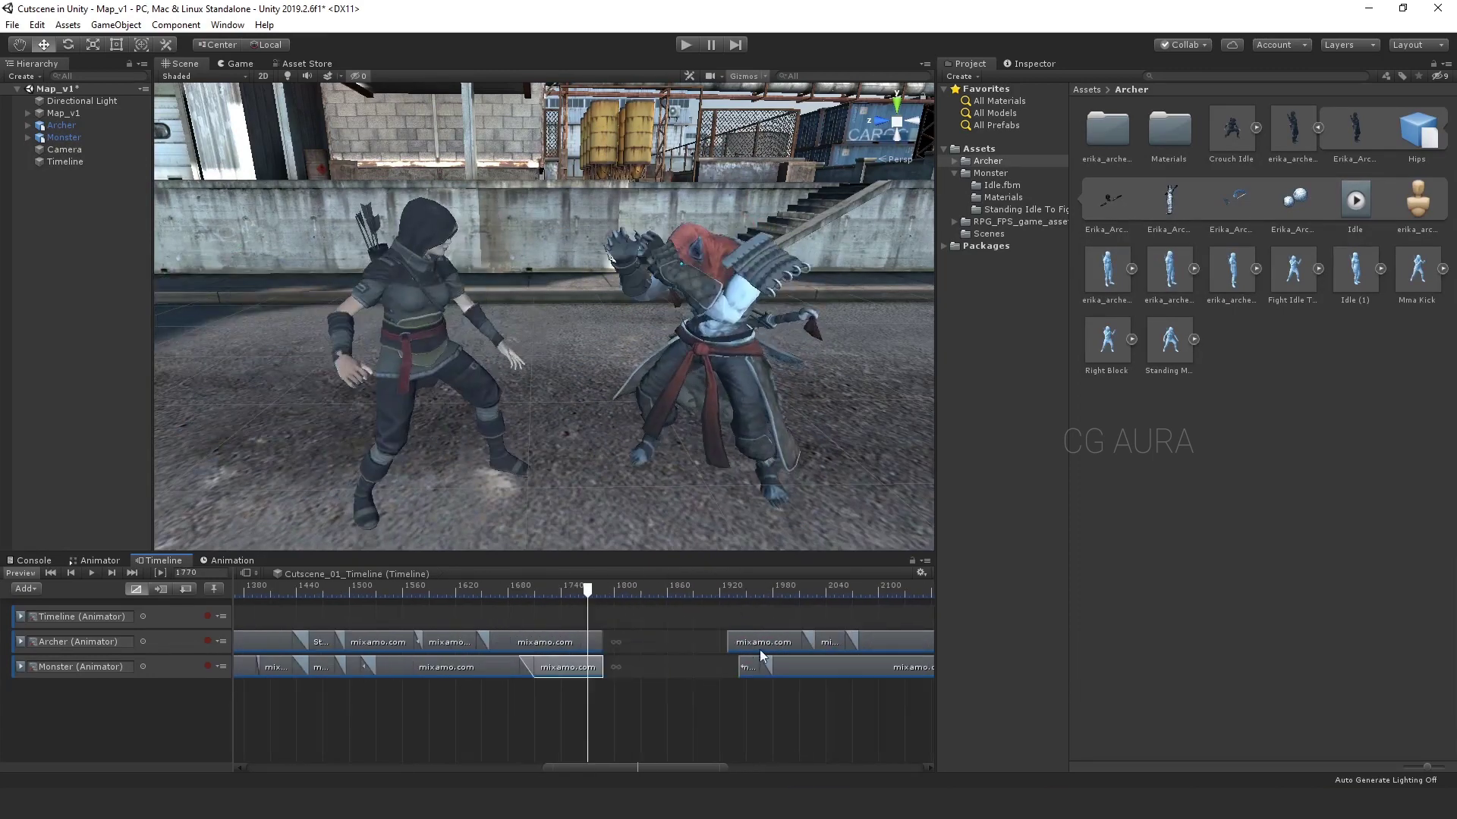
Delete another short Monster clip and close the remaining gaps through the last Archer clip
left_click_drag(760, 650, 602, 643)
left_click_drag(751, 667, 616, 668)
left_click_drag(587, 591, 615, 591)
key("Delete")
left_click_drag(831, 643, 706, 643)
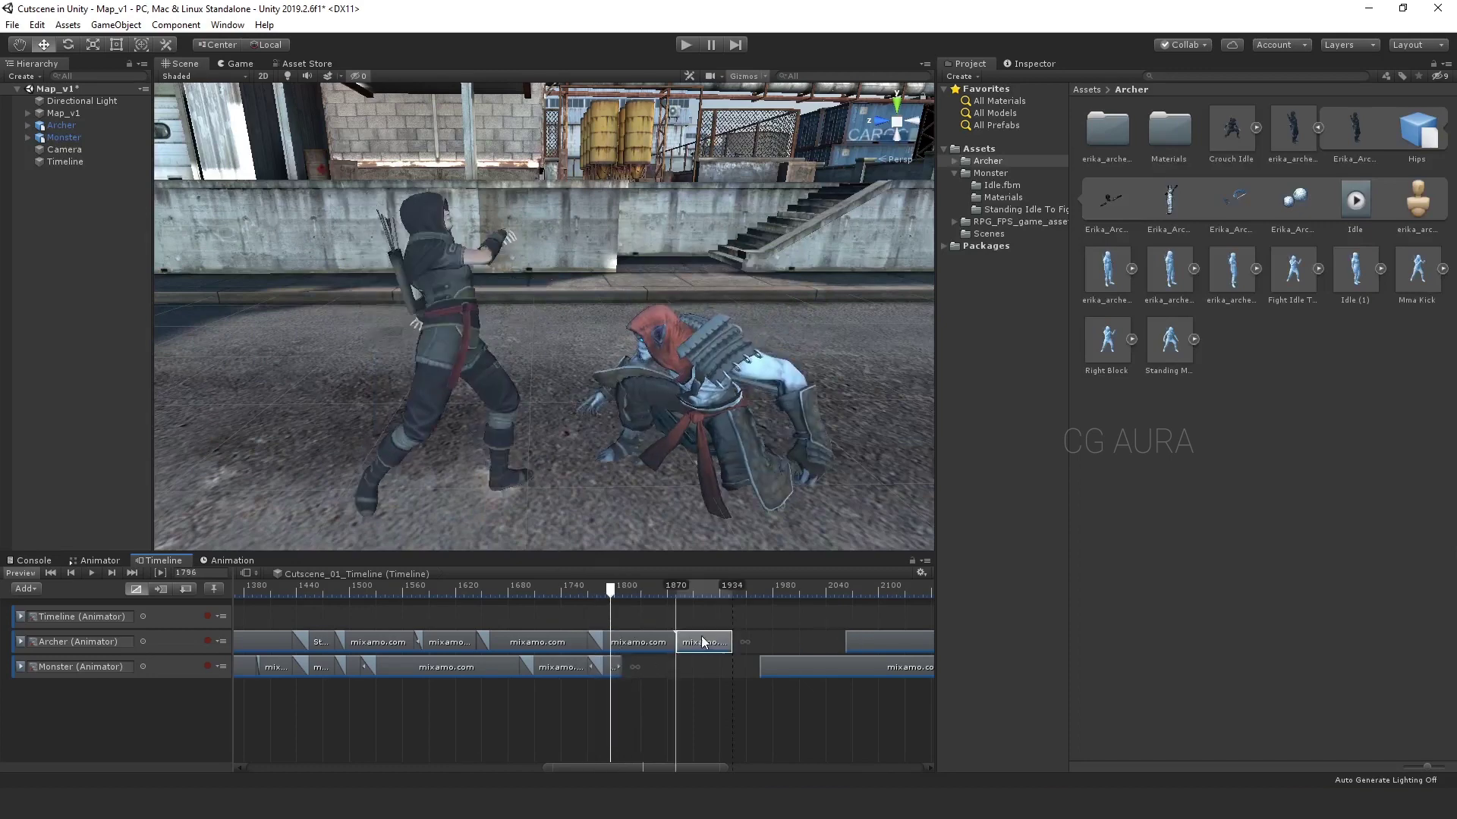
left_click_drag(834, 667, 665, 667)
left_click_drag(584, 591, 653, 591)
left_click_drag(688, 642, 668, 642)
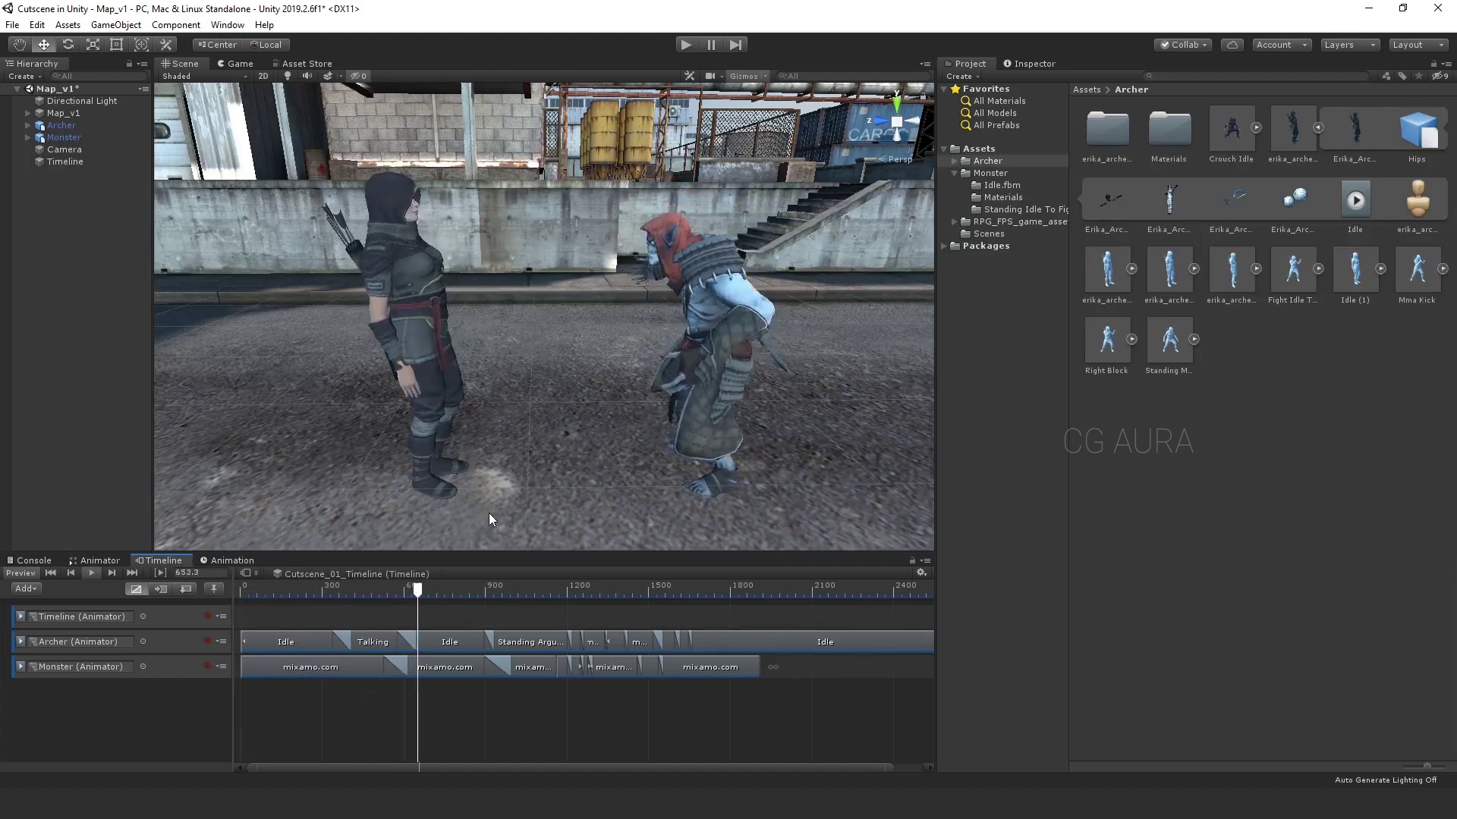
left_click_drag(489, 507, 508, 380, "alt")
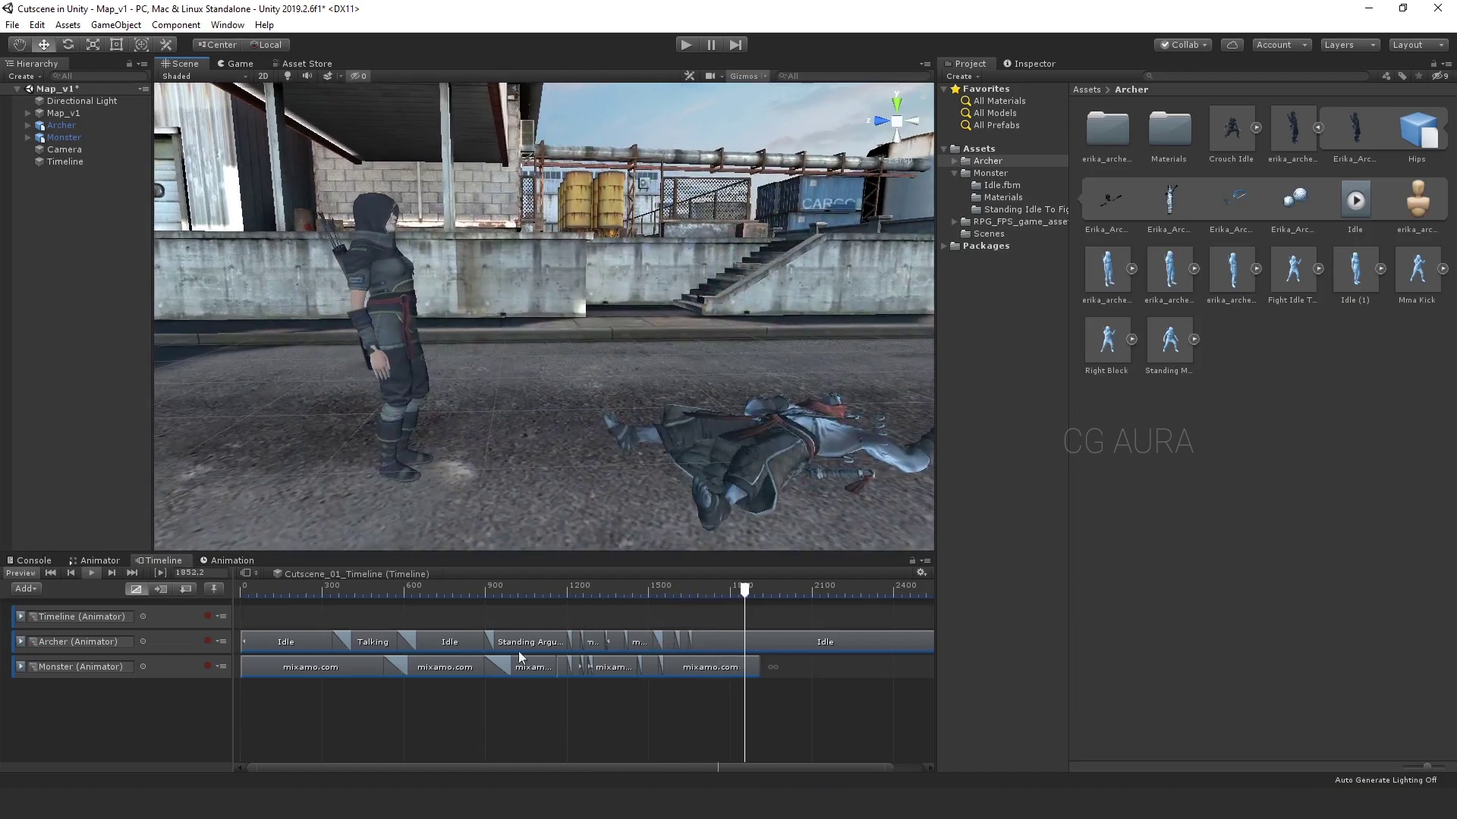
left_click_drag(255, 591, 221, 593)
mouse_move(493, 402)
left_mouse_down("alt")
mouse_move(514, 425)
mouse_move(505, 413)
left_mouse_up("alt")
Add an override track beneath the Archer animation track from its track options
left_click(208, 643)
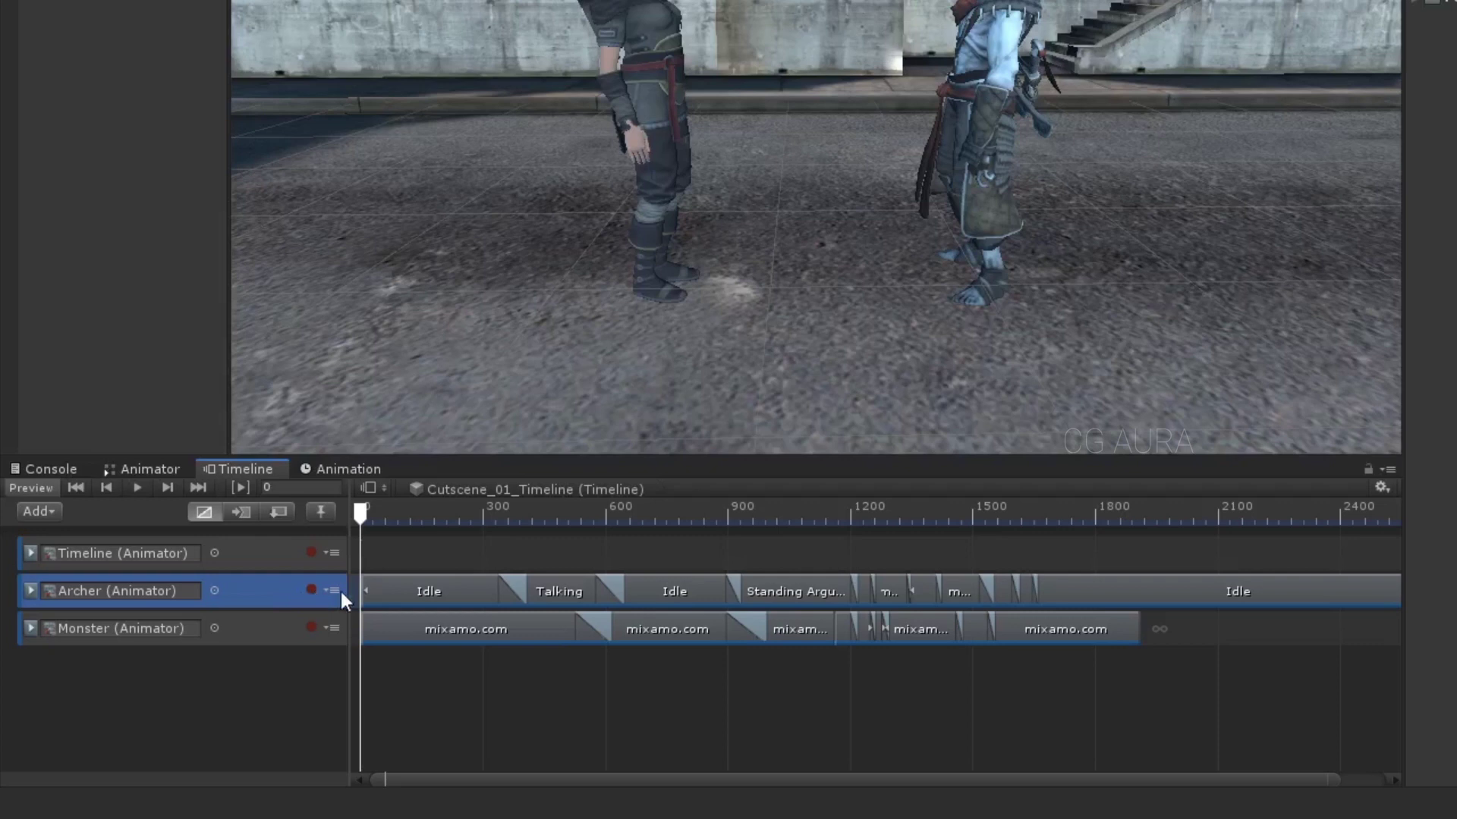
left_click(311, 590)
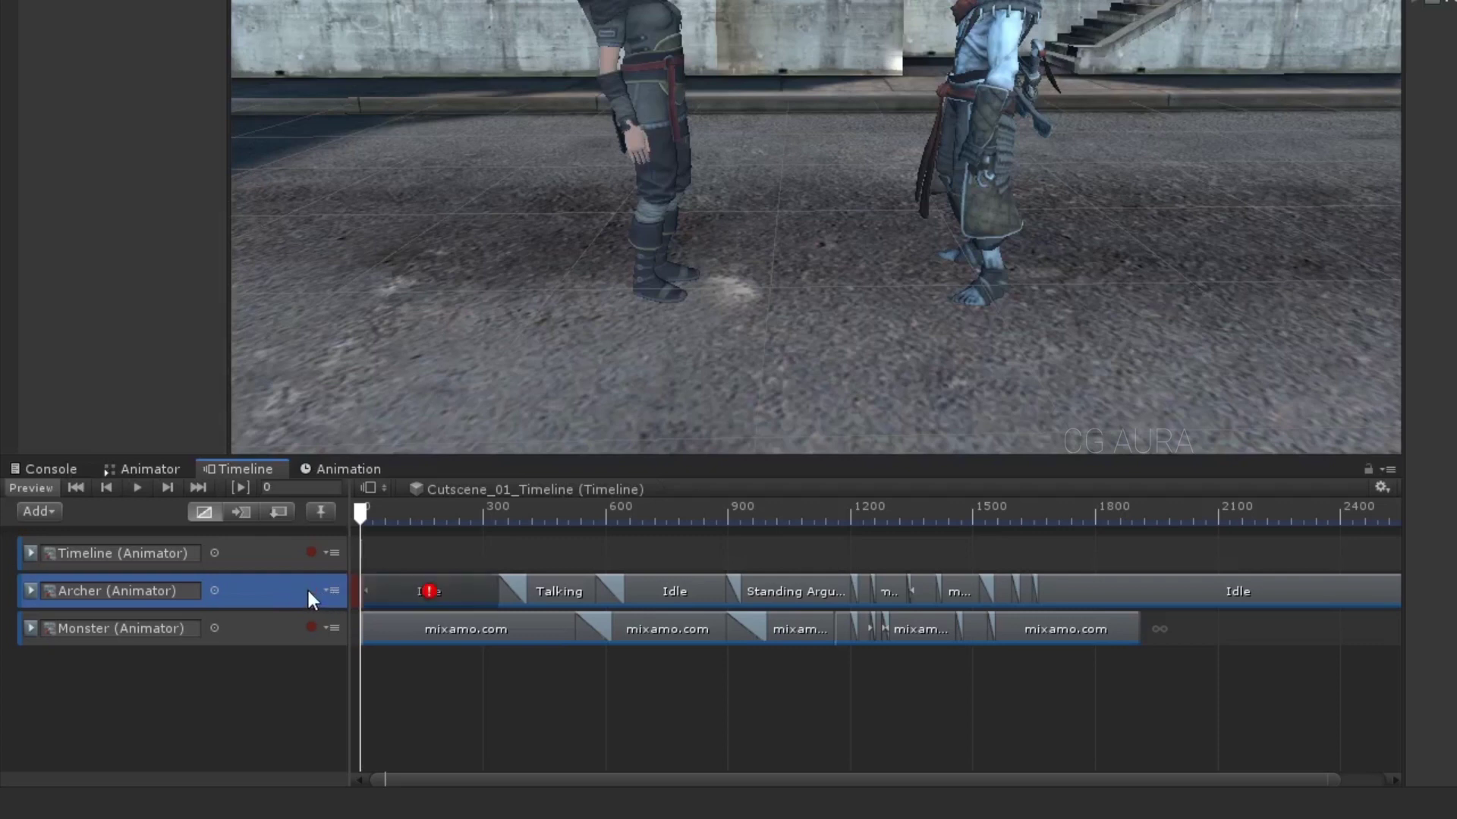
mouse_move(428, 597)
left_click(522, 699)
right_click(255, 589)
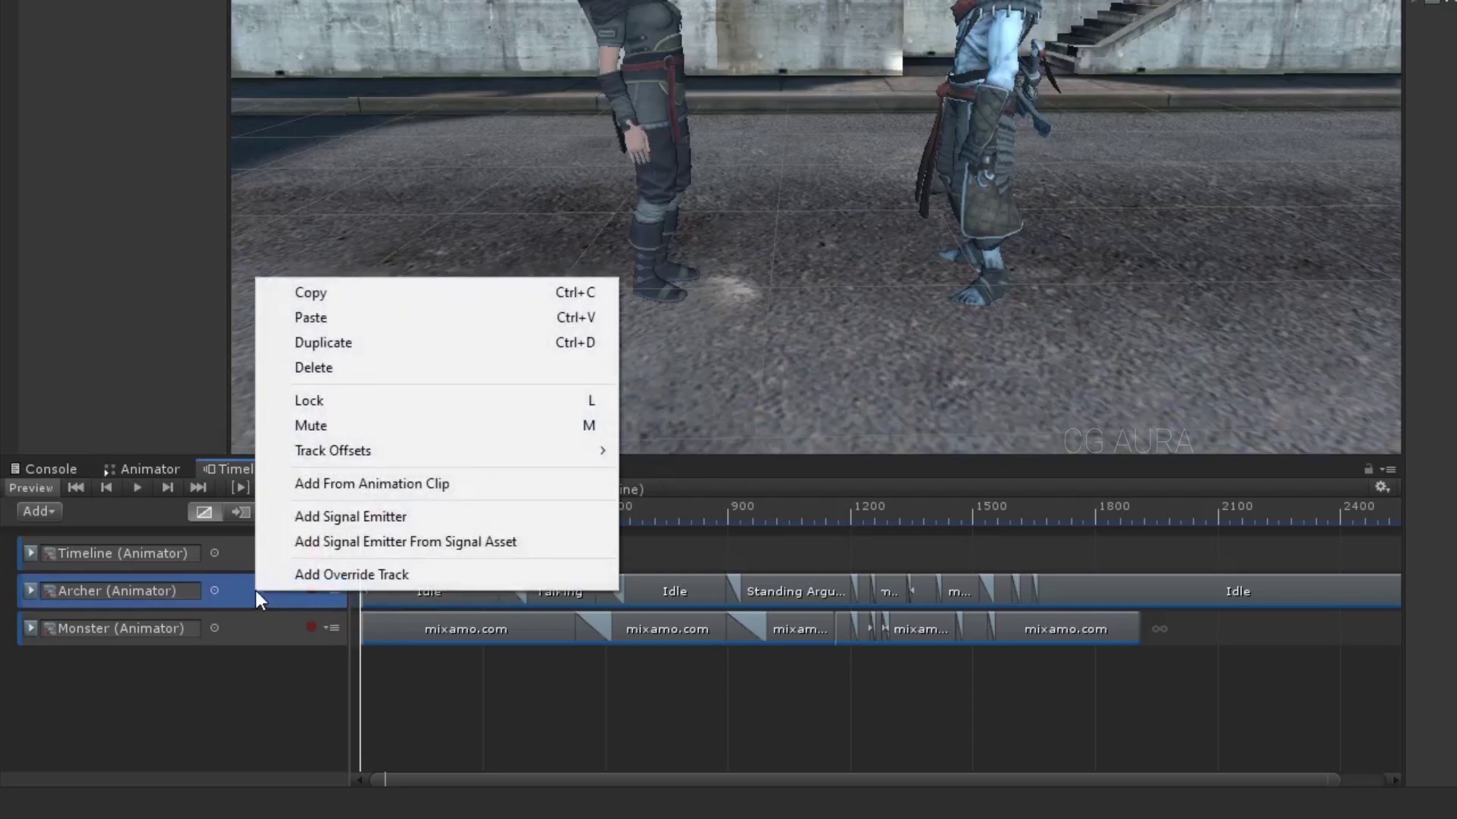
left_click(393, 574)
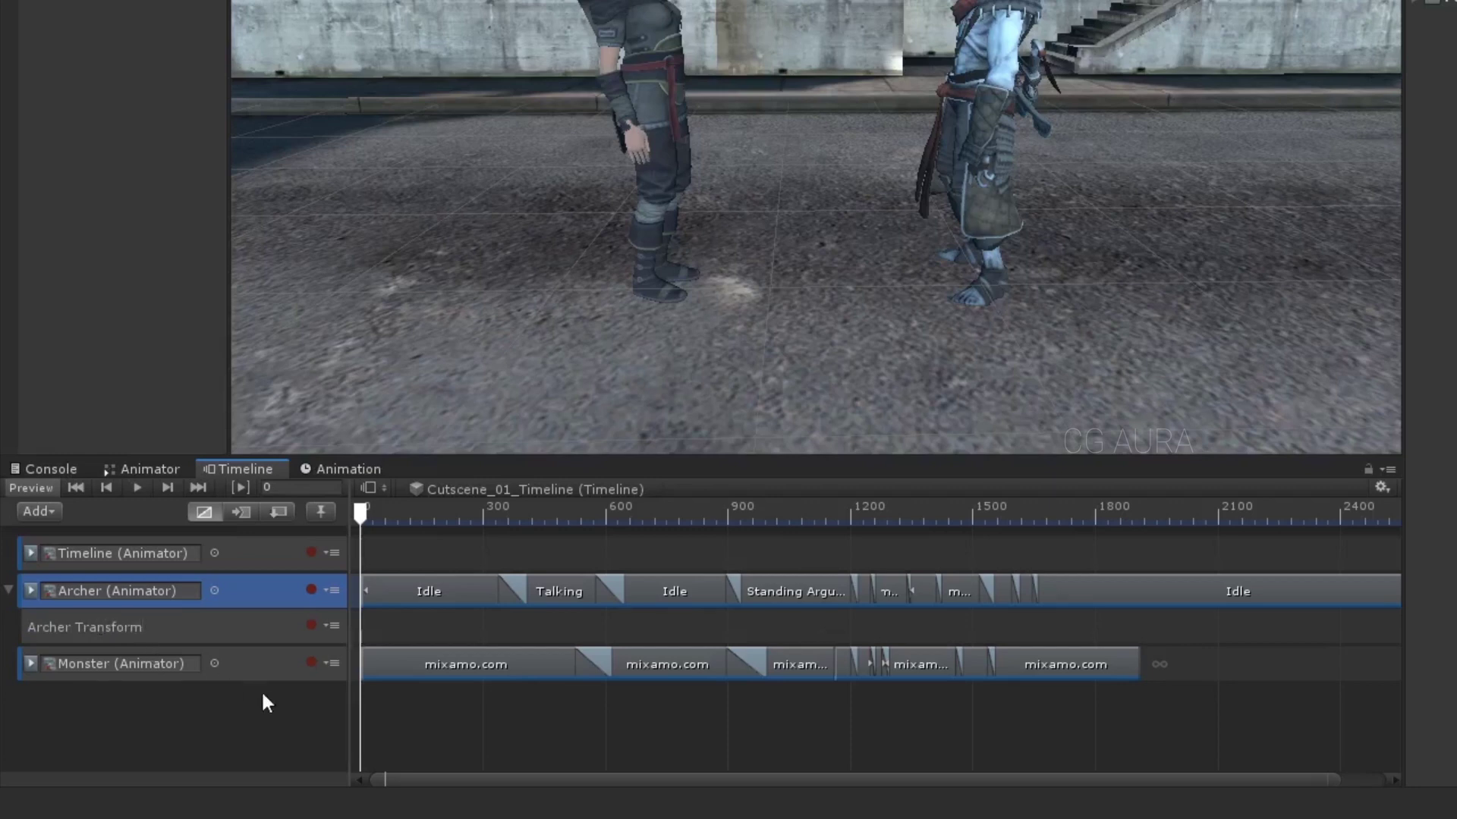
Record on Archer Transform and slide the Archer left to key its position
left_click(311, 626)
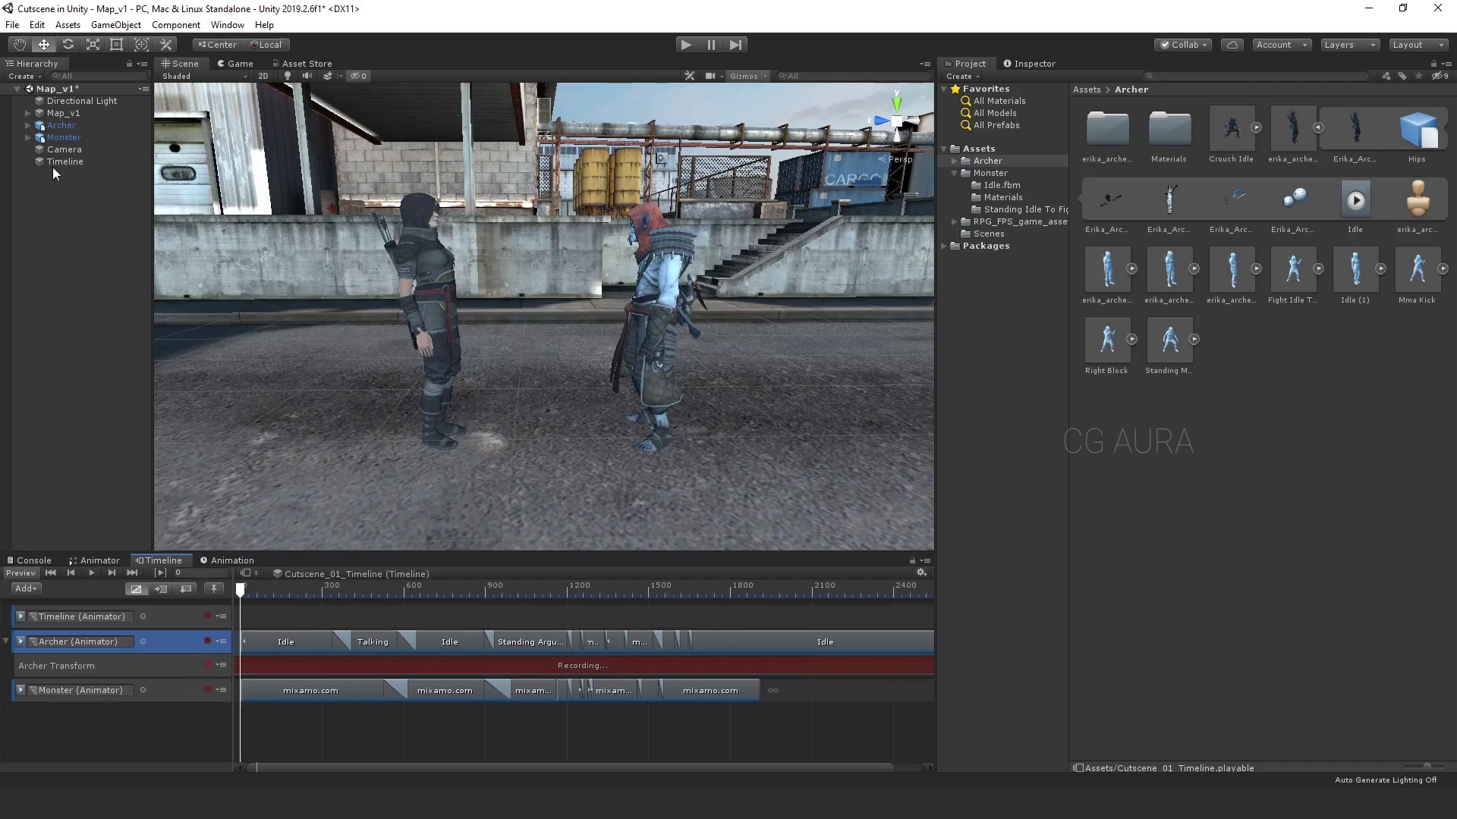
left_click(64, 126)
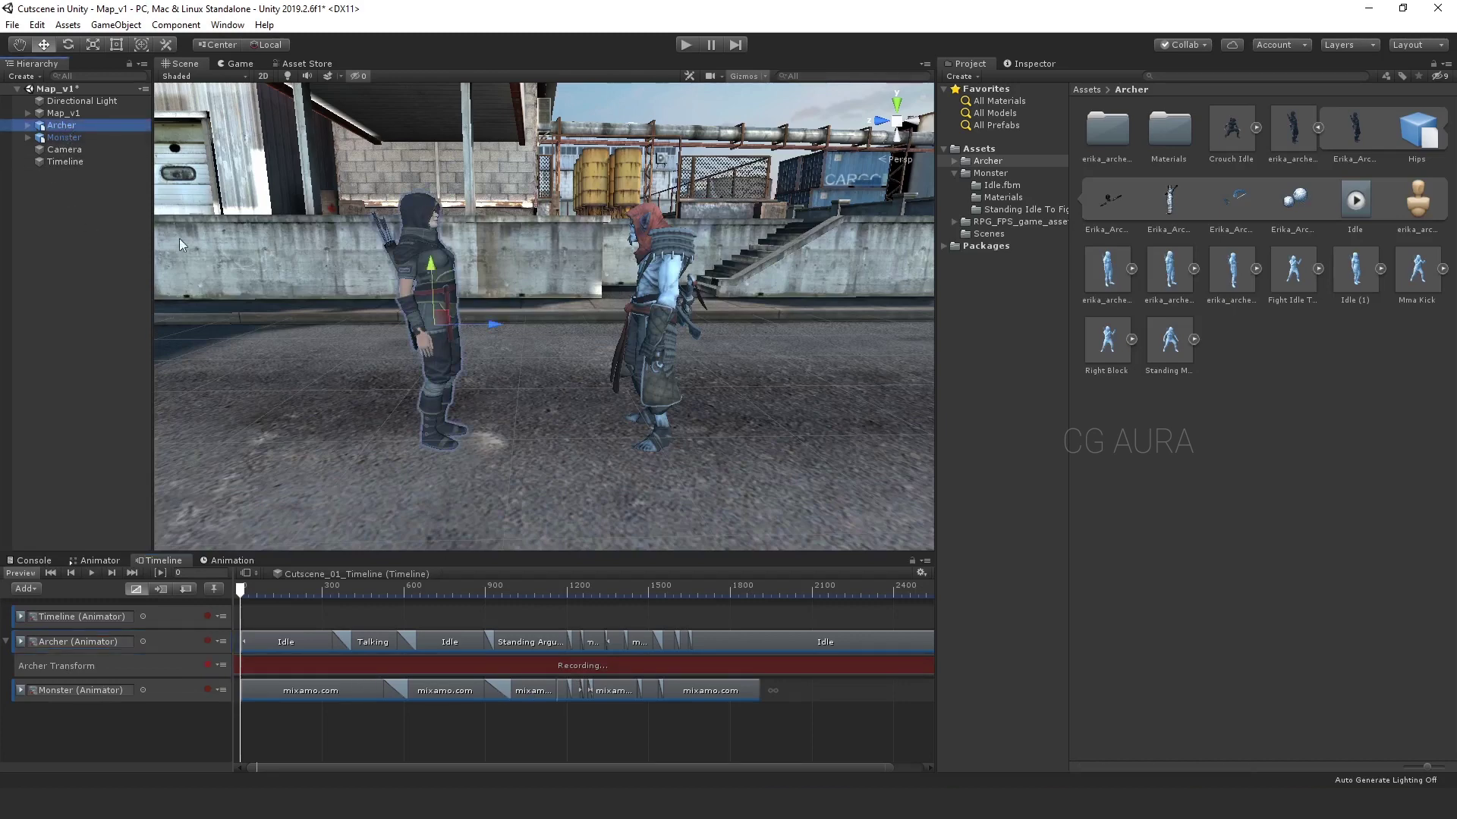
scroll(559, 376, "down", 5)
left_click_drag(559, 376, 559, 429, "alt")
scroll(559, 429, "up", 2)
middle_click_drag(558, 429, 565, 395)
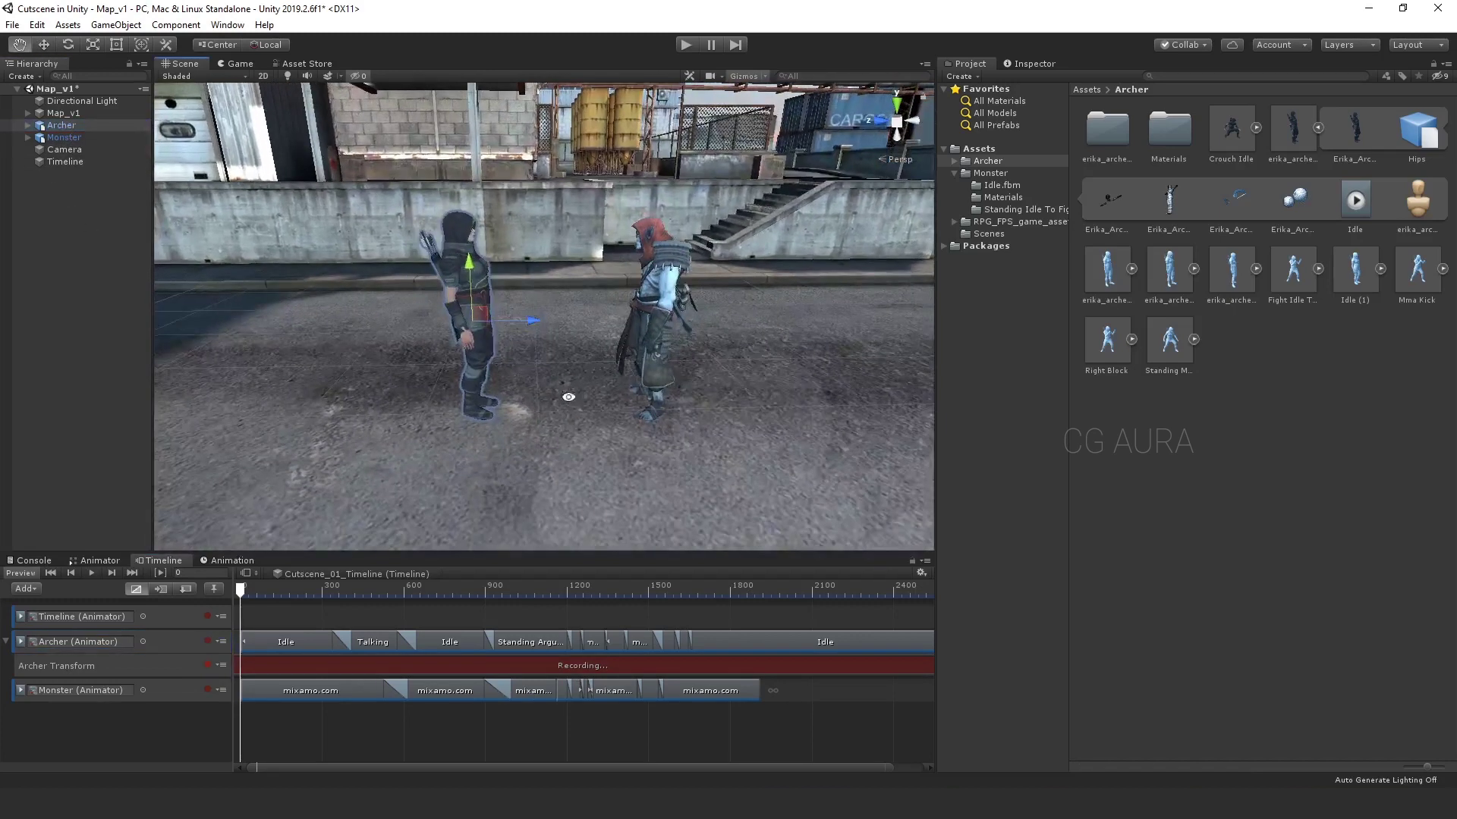
left_click_drag(566, 395, 590, 402, "alt")
left_click_drag(500, 591, 605, 591)
Key the Archer shifting further left between frames 1340 and 1354
left_click_drag(523, 390, 445, 390)
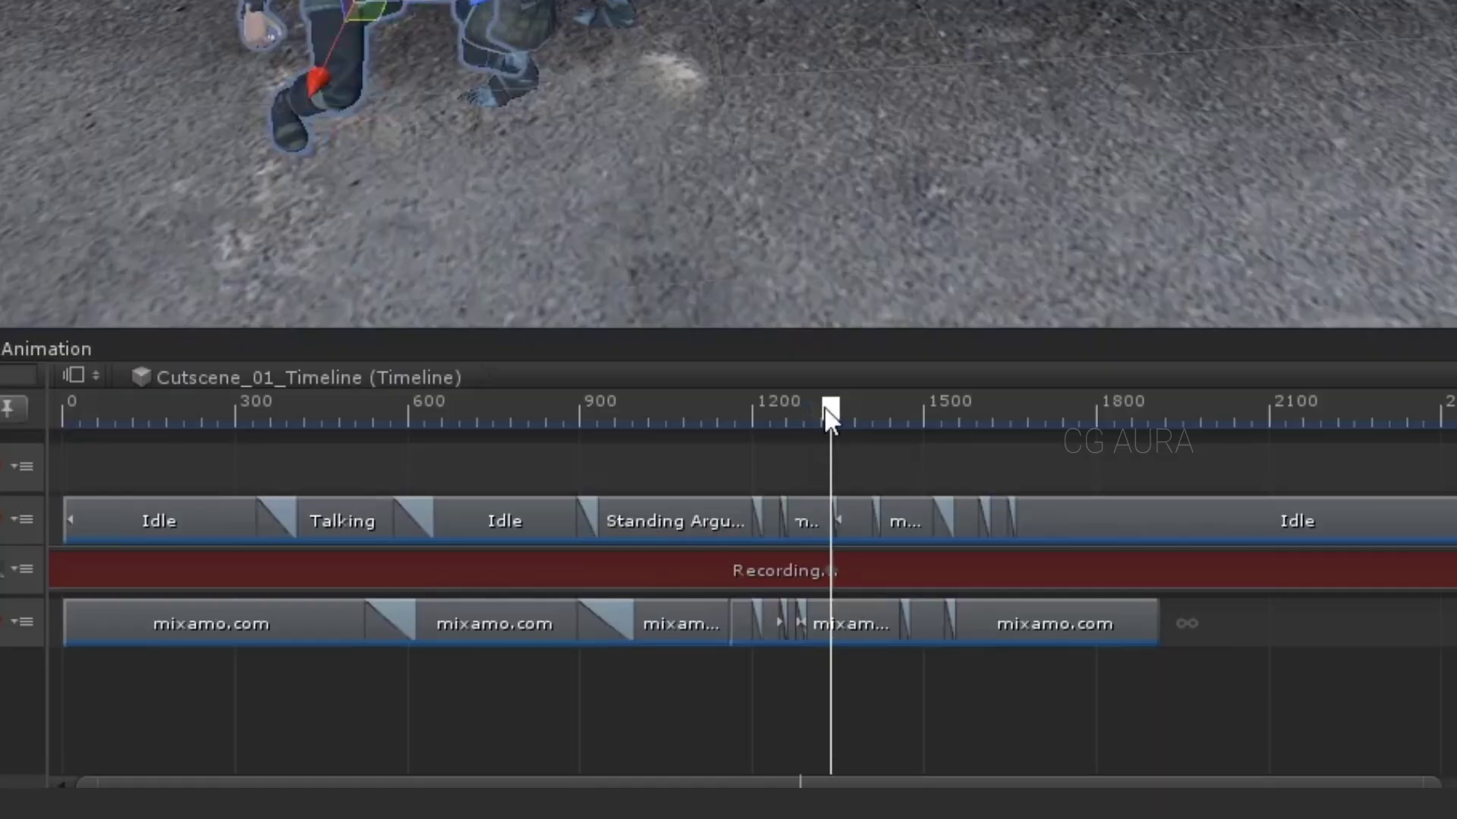
mouse_move(603, 589)
left_mouse_down()
mouse_move(629, 588)
mouse_move(603, 588)
left_mouse_up()
mouse_move(828, 405)
left_mouse_down()
mouse_move(880, 411)
mouse_move(810, 423)
left_mouse_up()
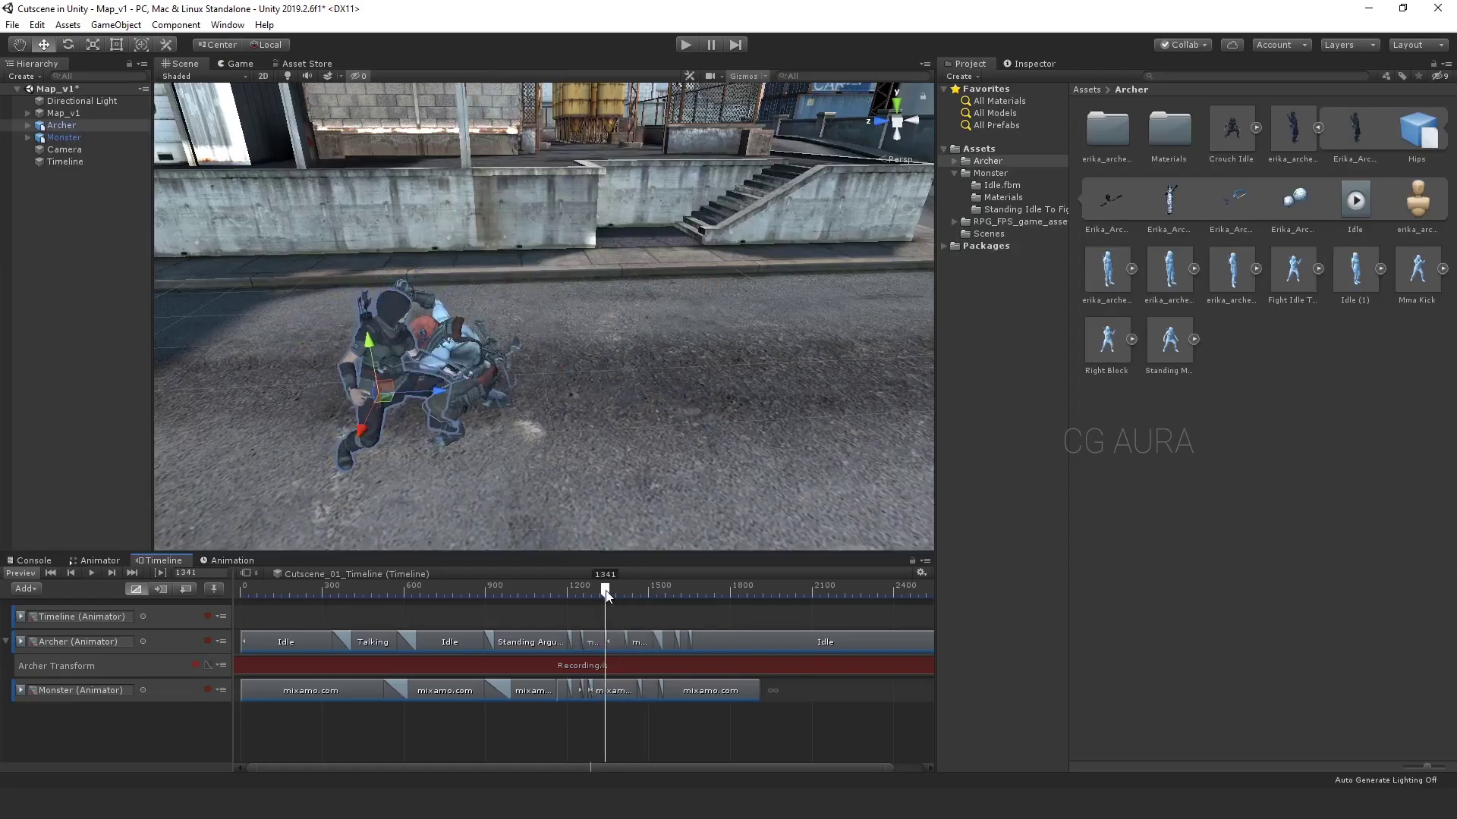
left_click_drag(606, 591, 597, 590)
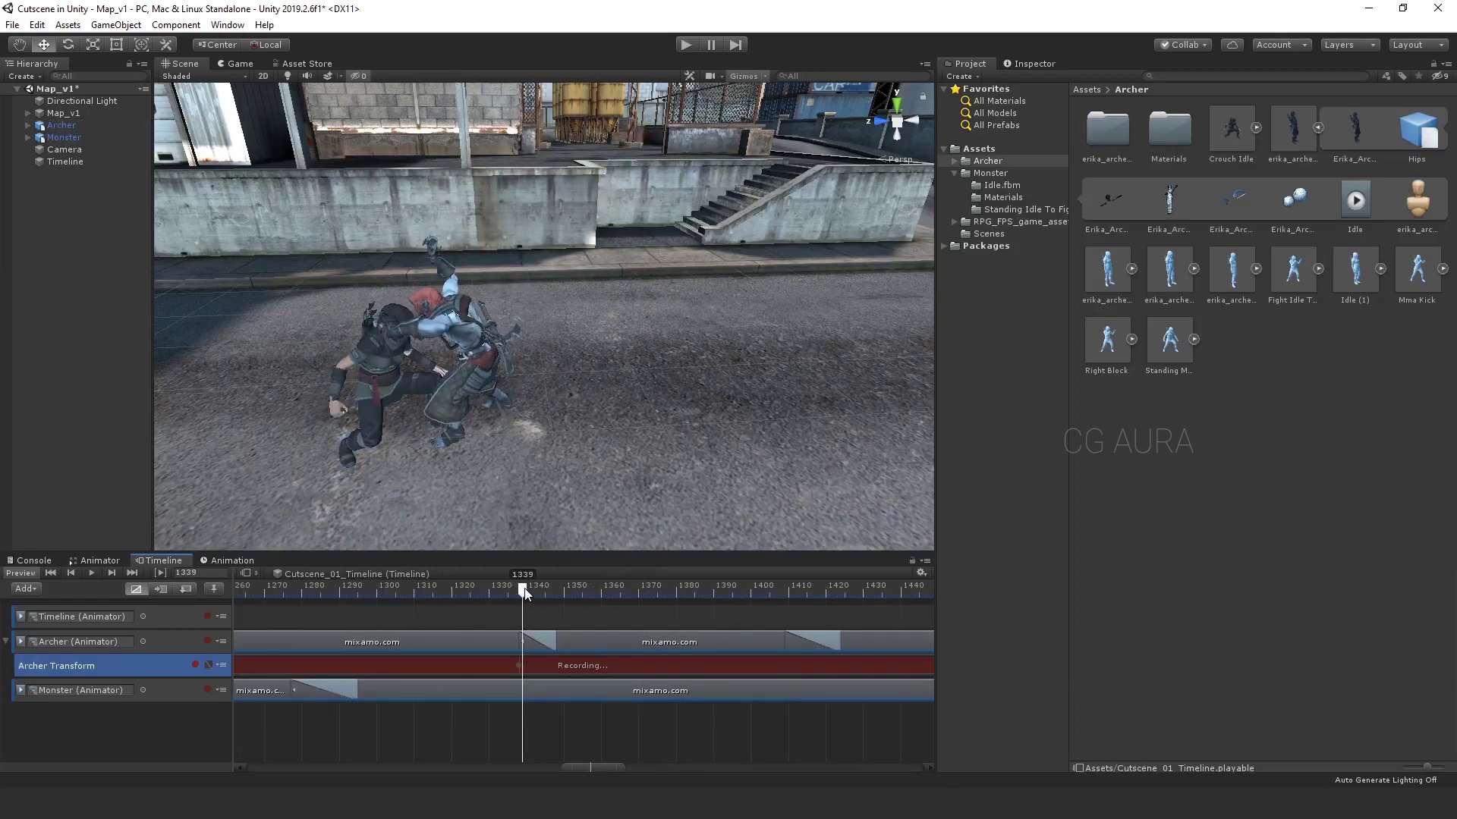
left_click_drag(522, 588, 579, 590)
right_click_drag(561, 478, 559, 481)
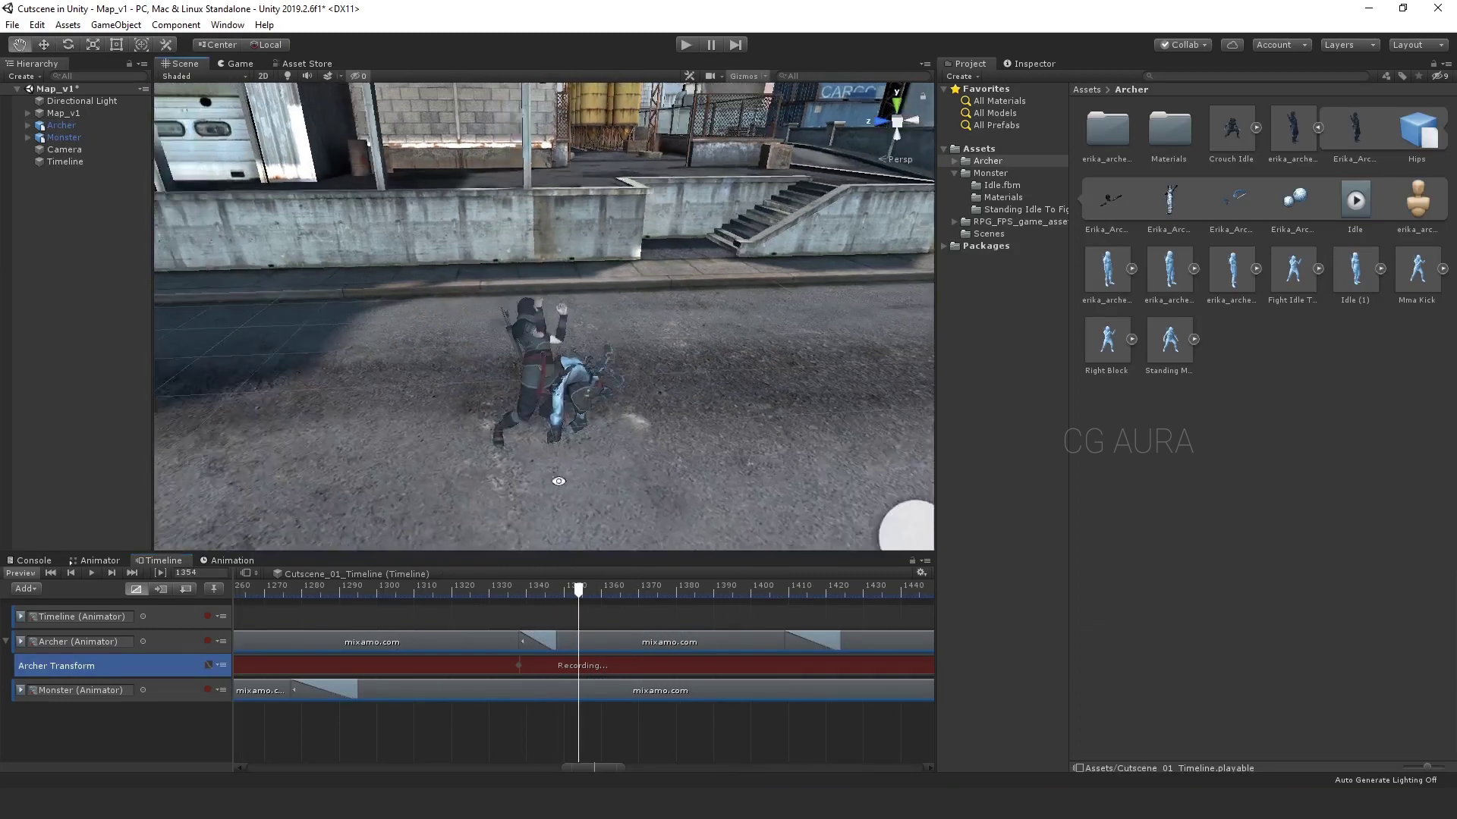
double_click(62, 126)
left_click_drag(575, 379, 472, 375)
left_click_drag(503, 590, 581, 599)
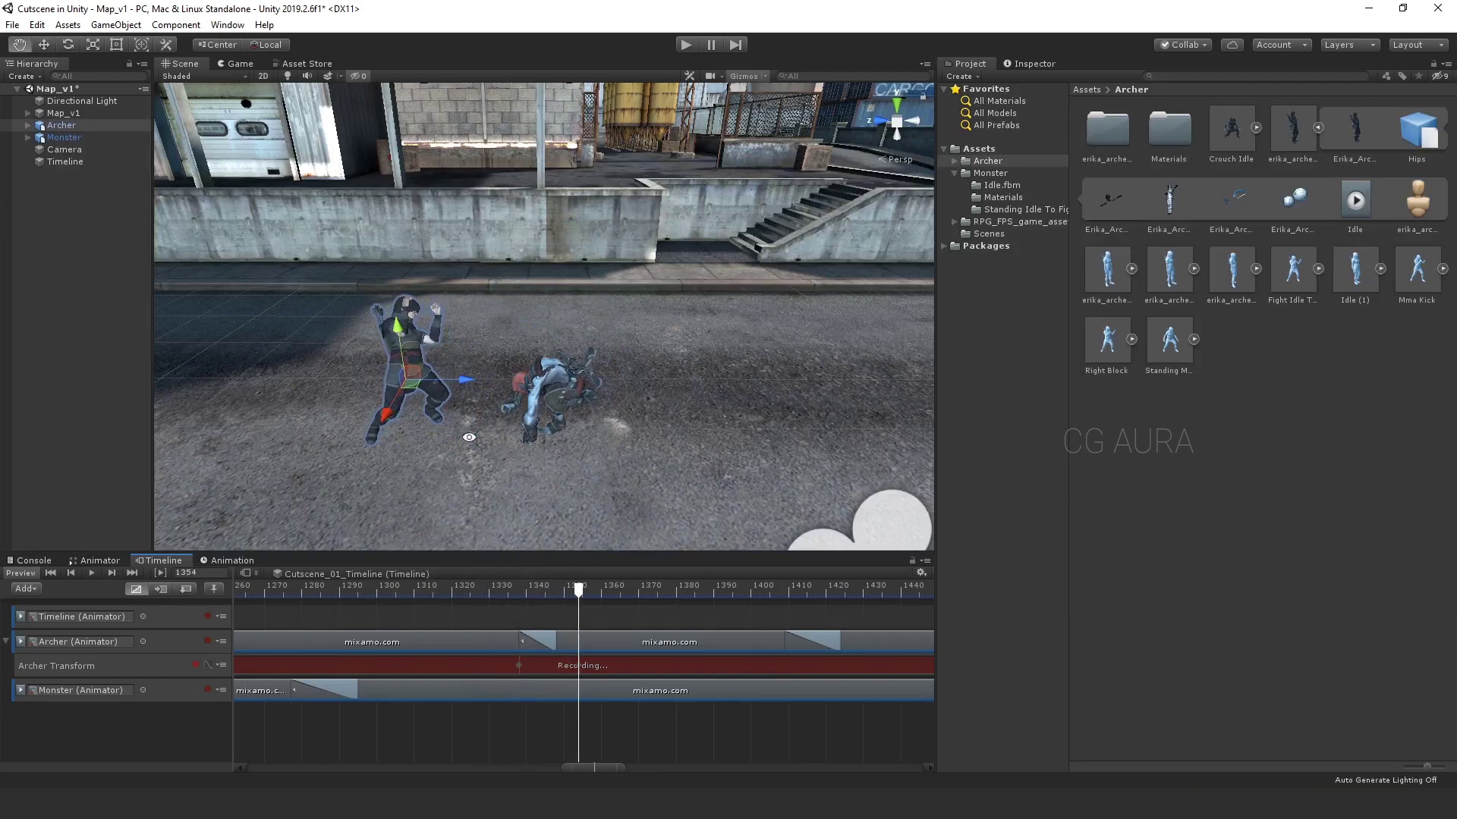
left_click_drag(469, 436, 474, 451, "alt")
left_click_drag(504, 383, 482, 382)
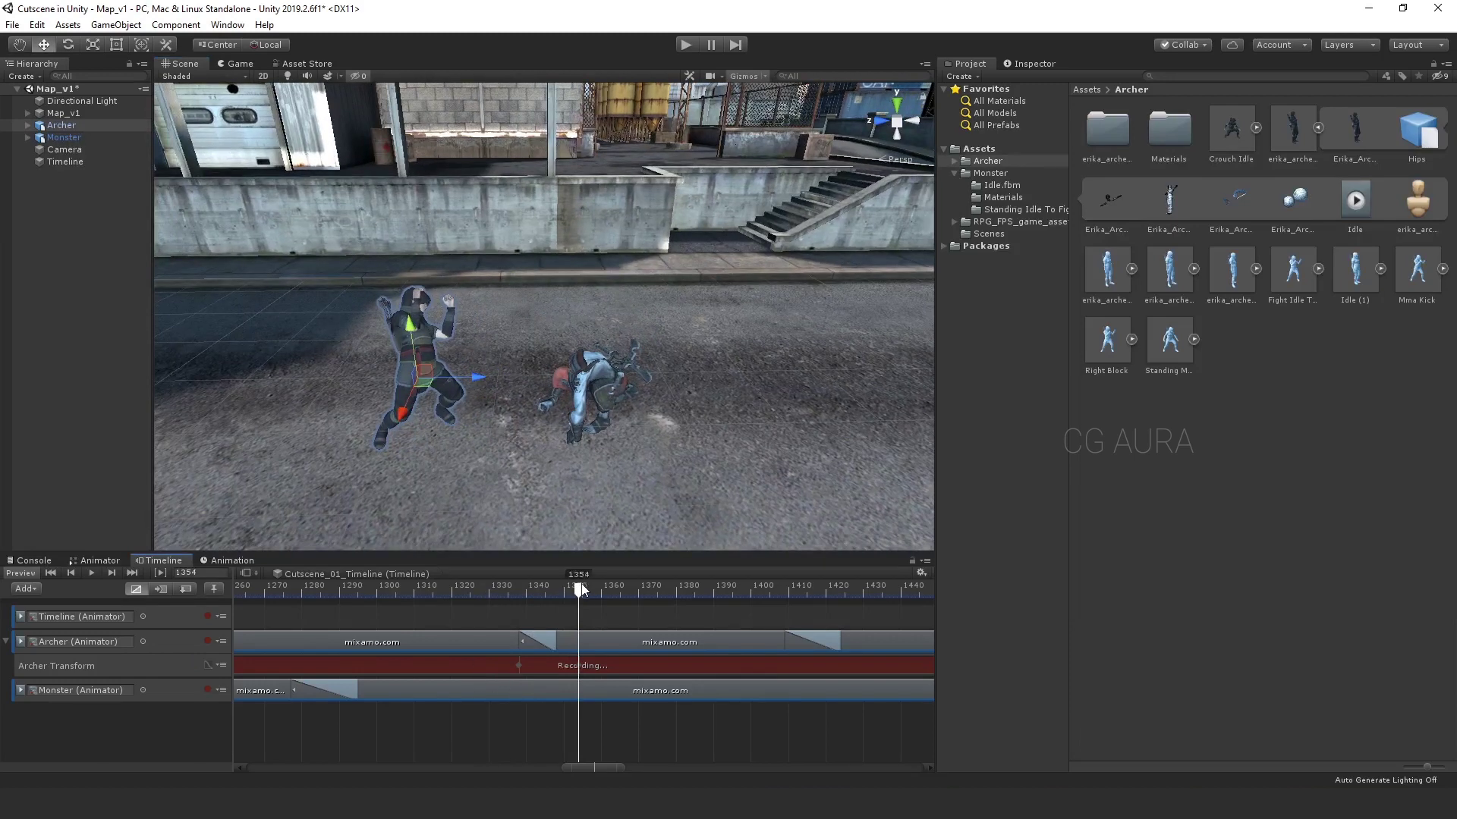
left_click_drag(581, 588, 986, 602)
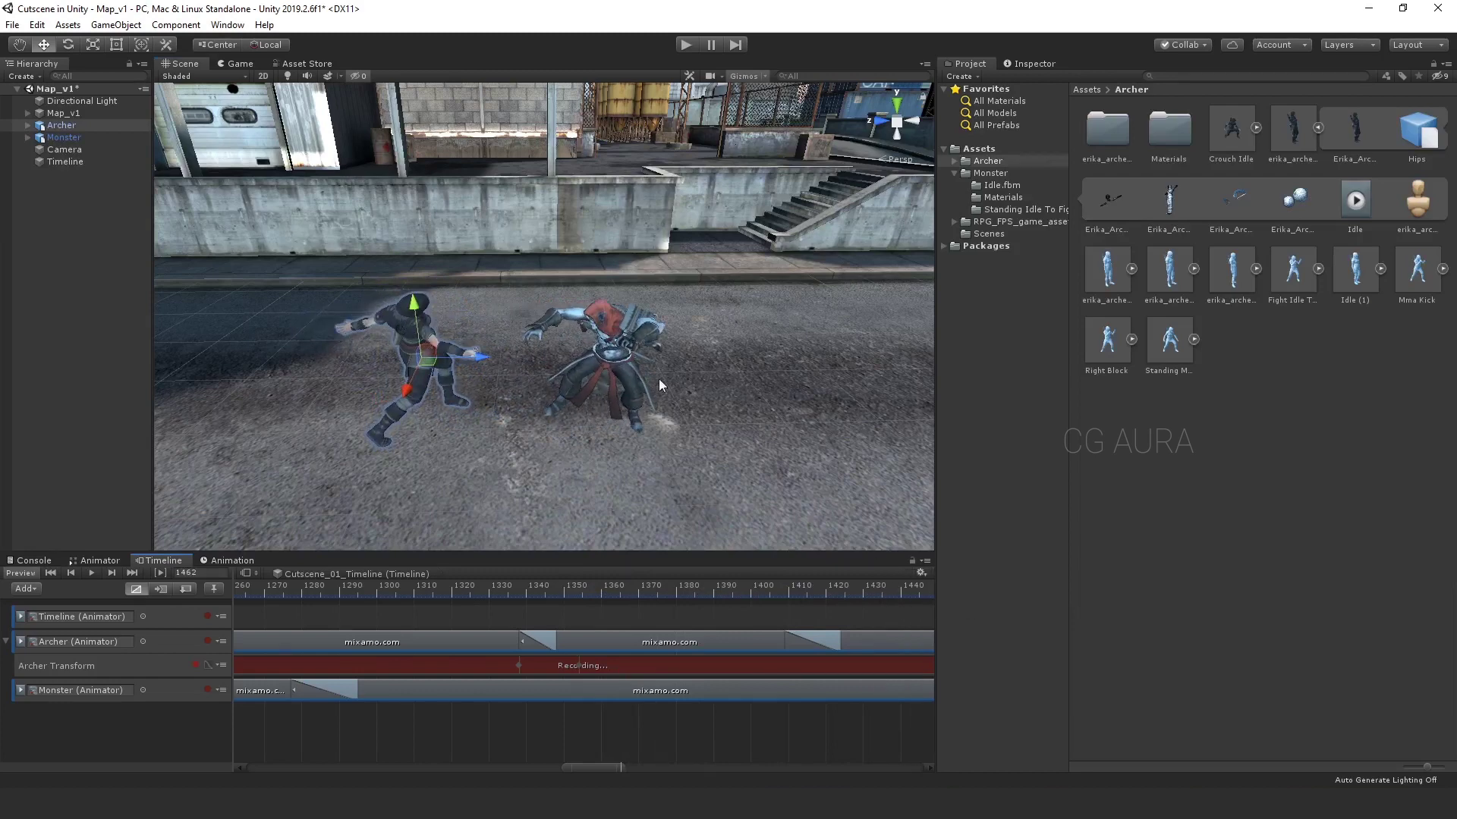
Check the motion around frame 1460 and stop recording on Archer Transform
left_click(172, 695)
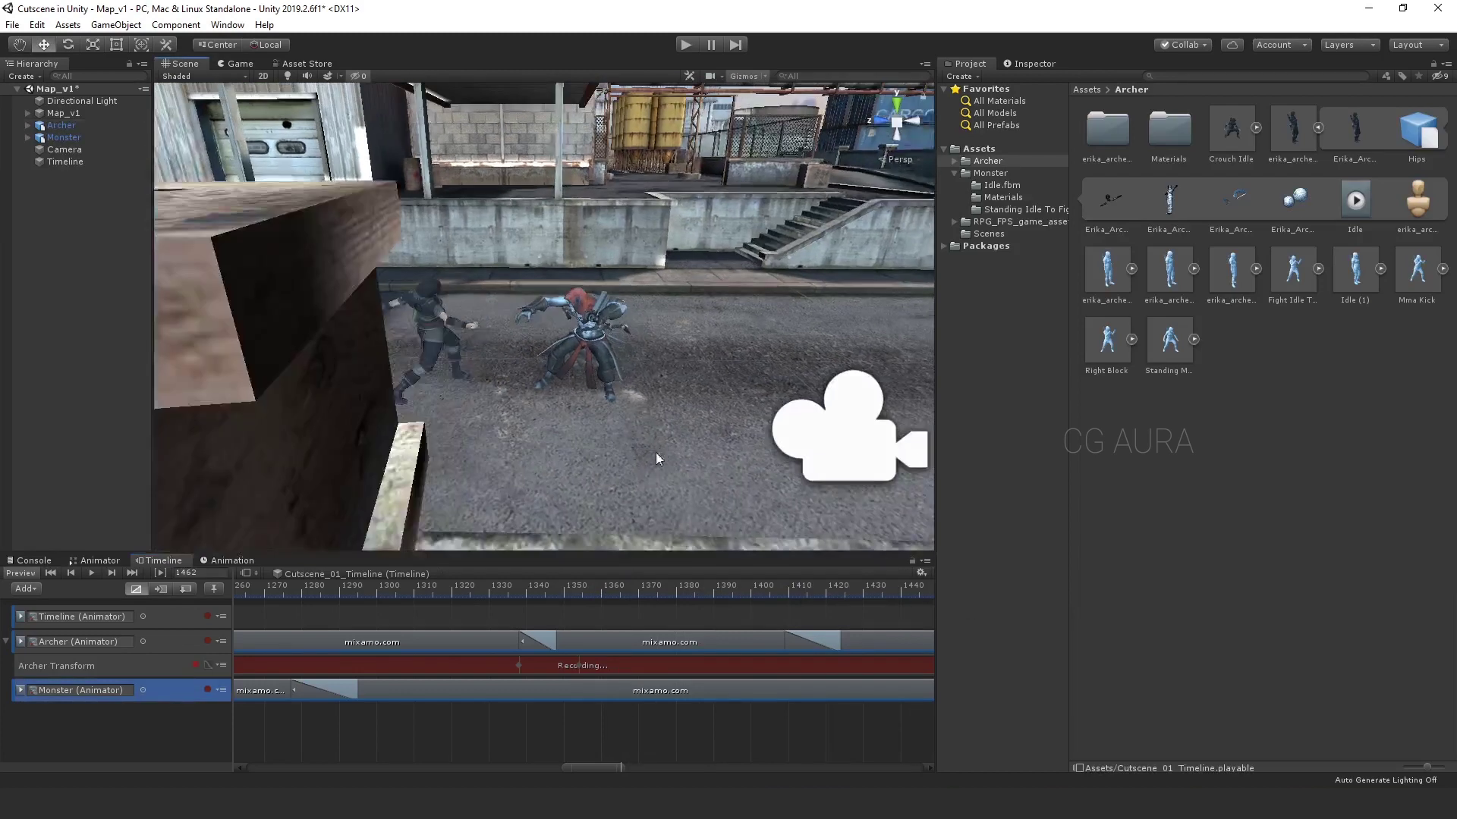
scroll(747, 718, "down", 5)
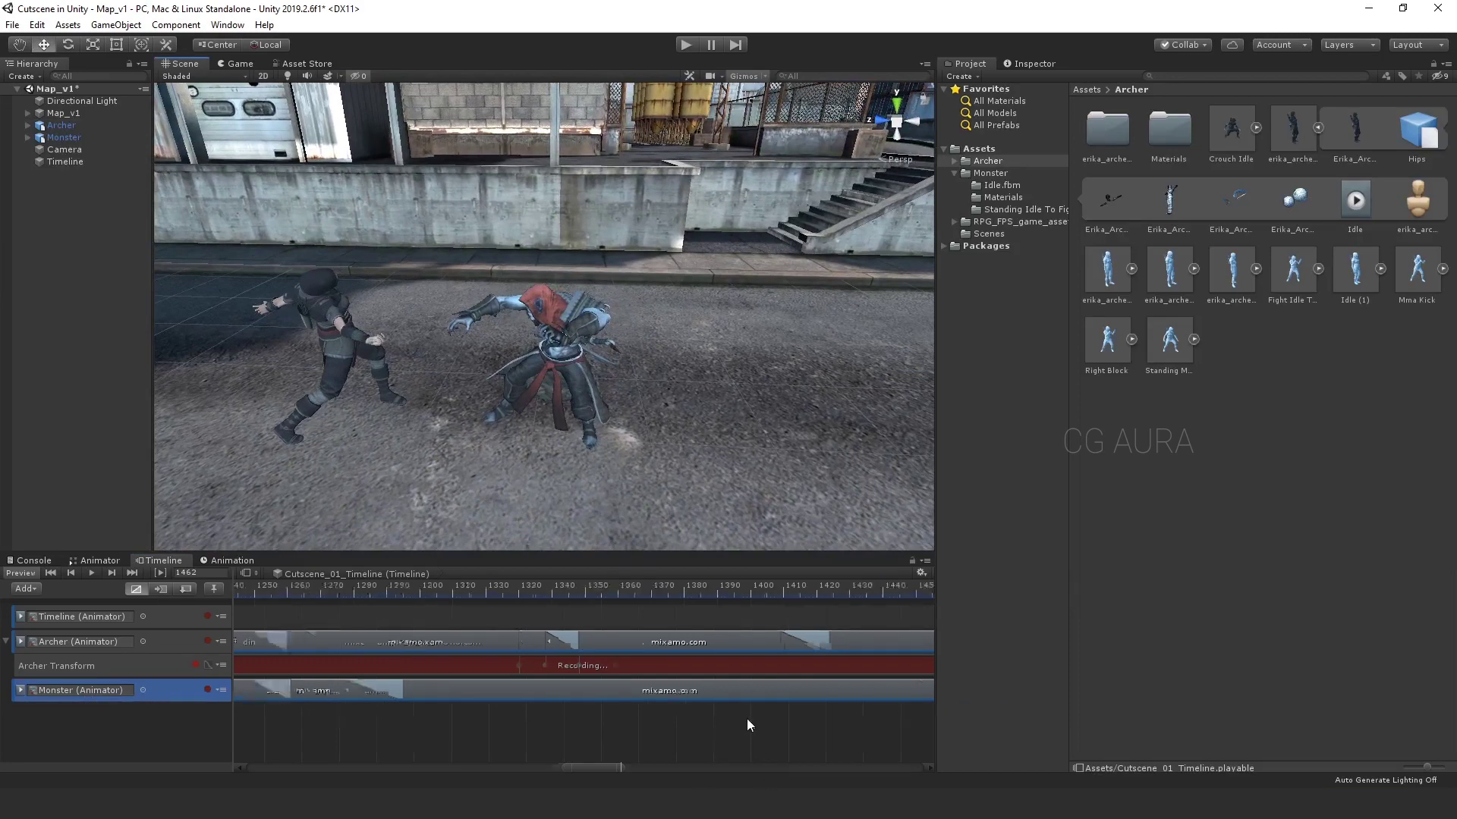
mouse_move(719, 593)
left_mouse_down()
mouse_move(738, 596)
mouse_move(725, 594)
left_mouse_up()
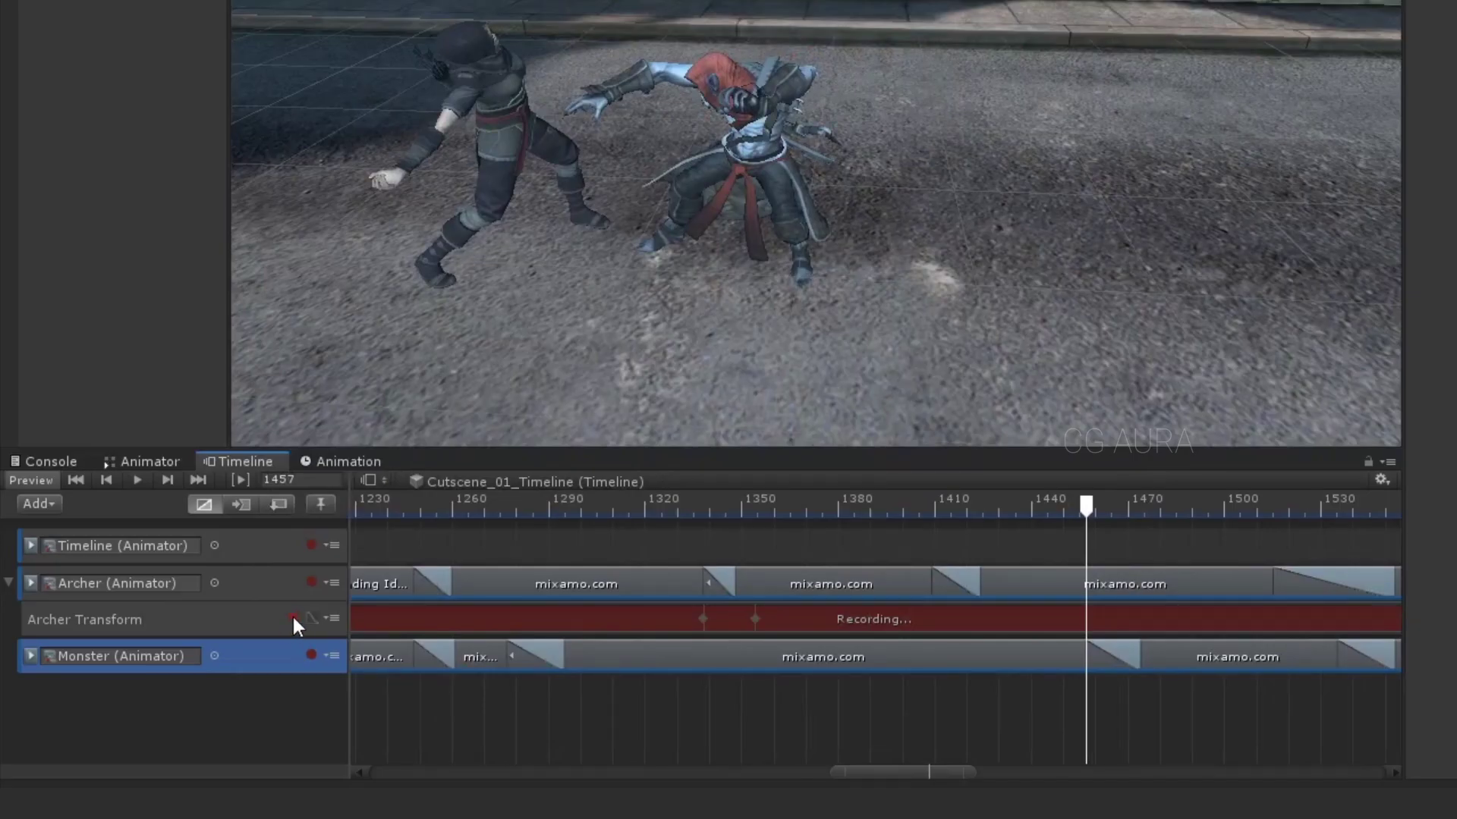
left_click(293, 613)
Add an override track under Monster named 'Monster Transform'
right_click(267, 652)
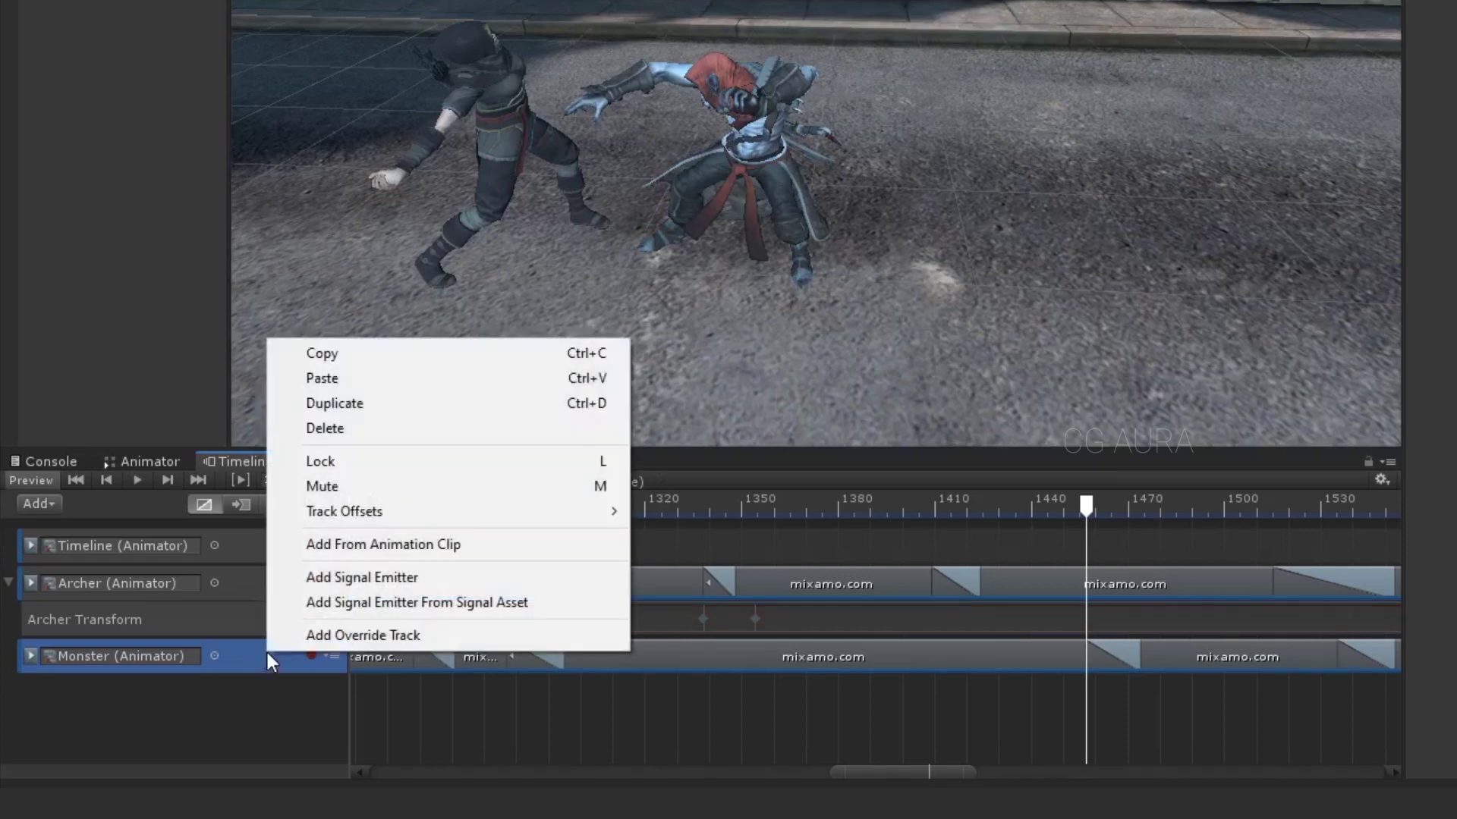
left_click(385, 636)
left_click(80, 694)
type("Mons")
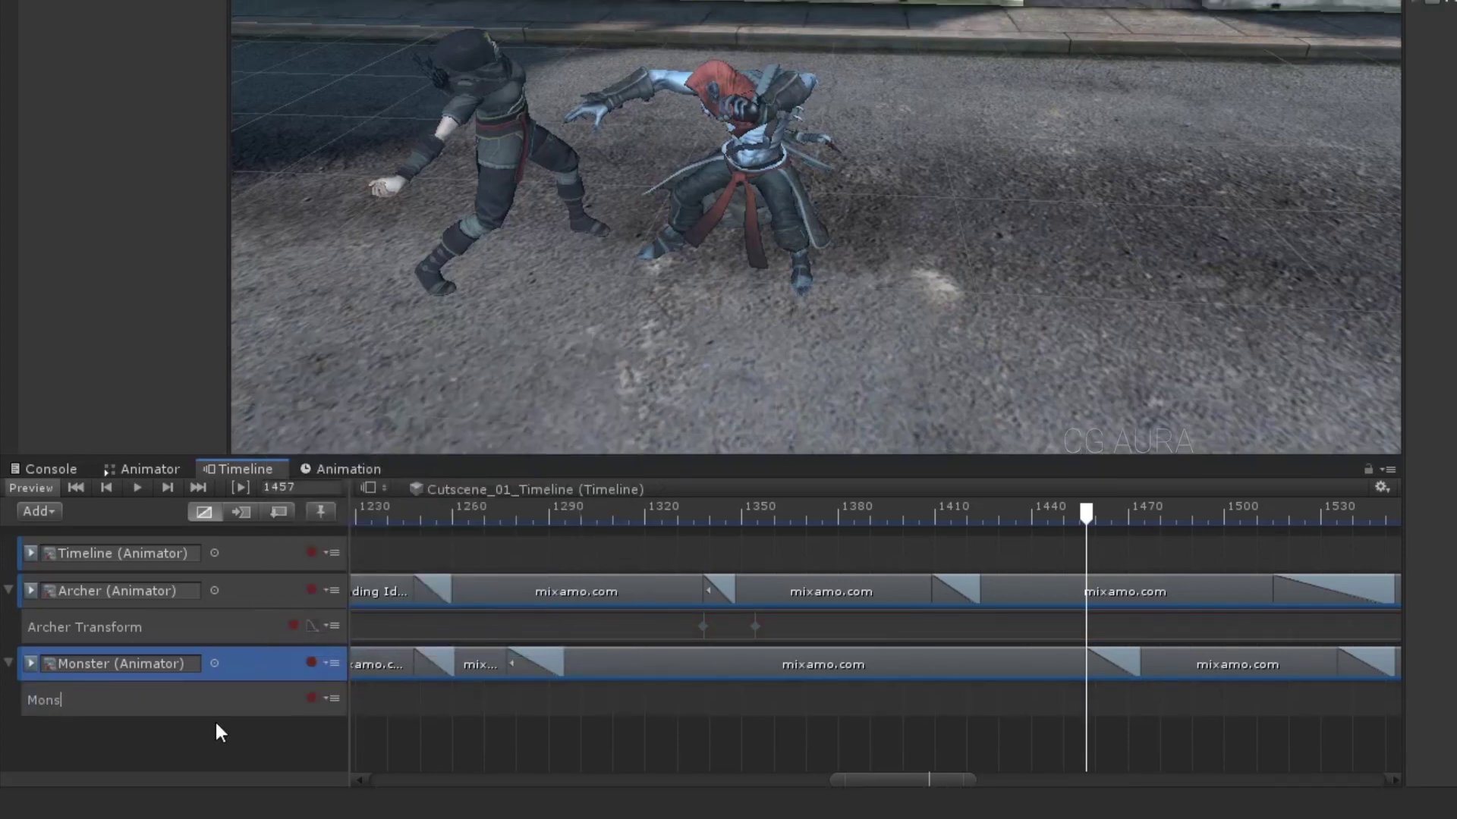
type("ter Transform")
key("Return")
Record on Monster Transform and move the Monster left along X to key its position
left_click(311, 697)
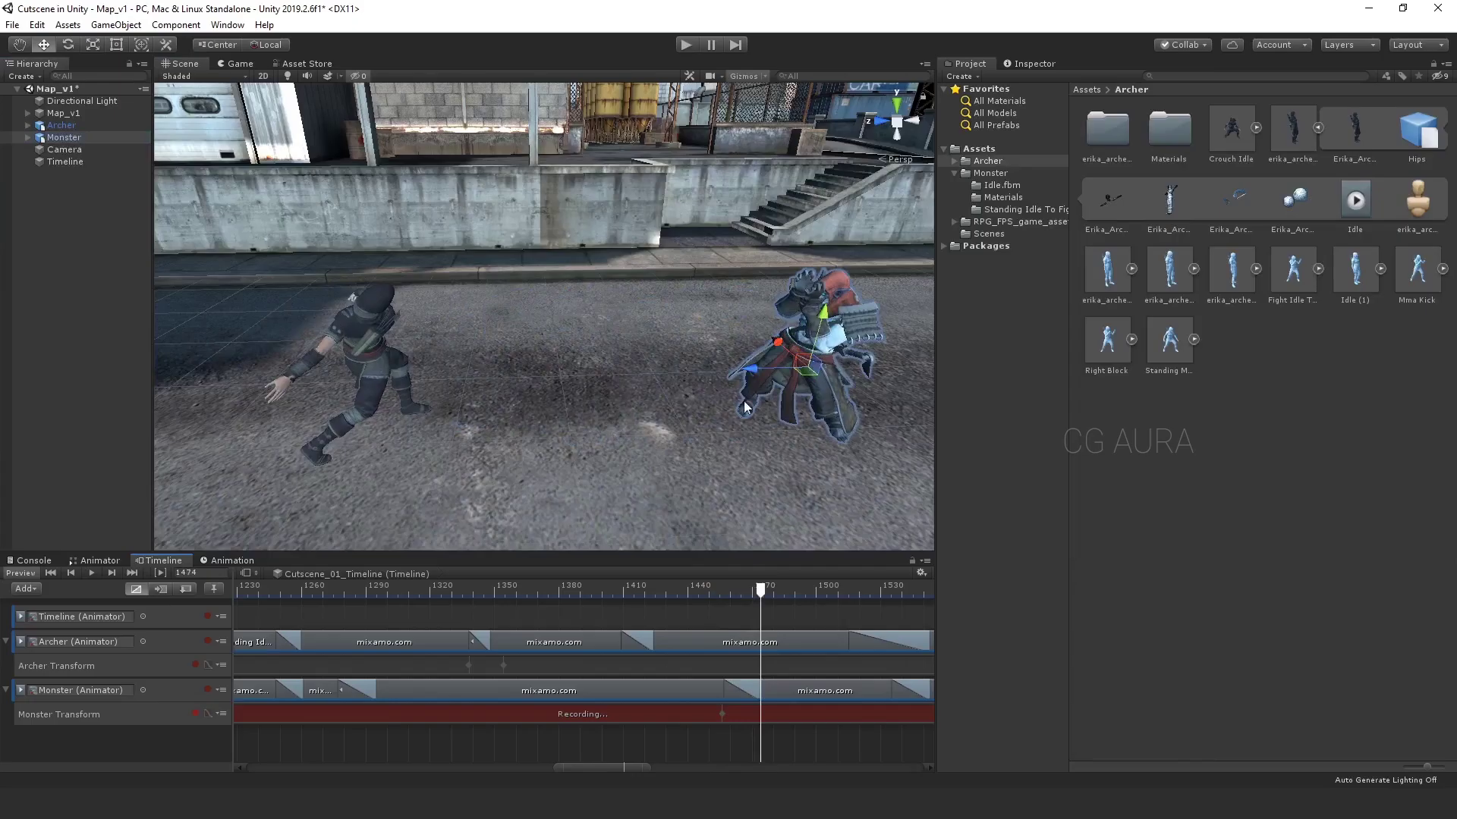
left_click_drag(749, 372, 528, 372)
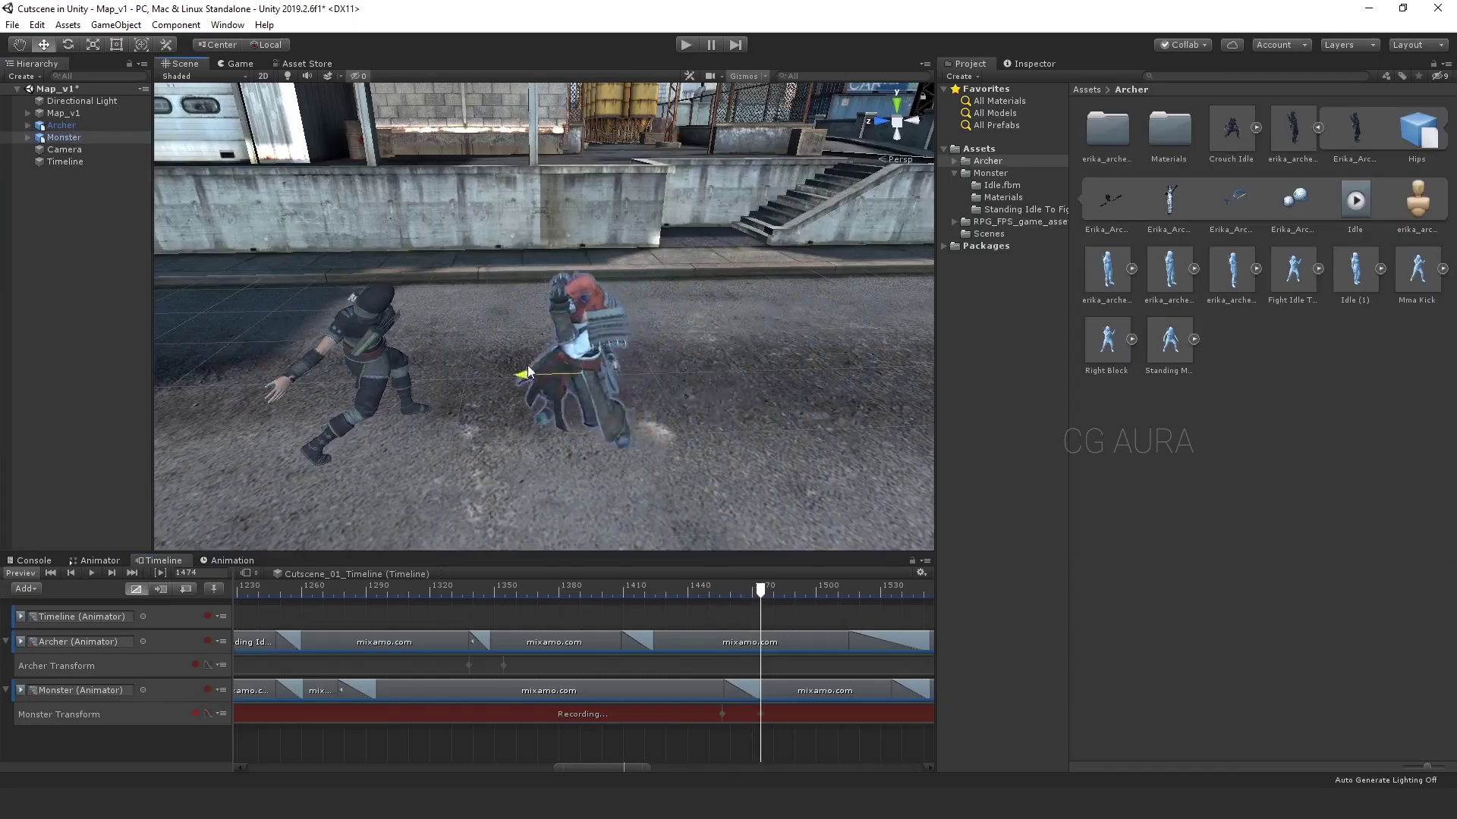
left_click_drag(760, 589, 732, 608)
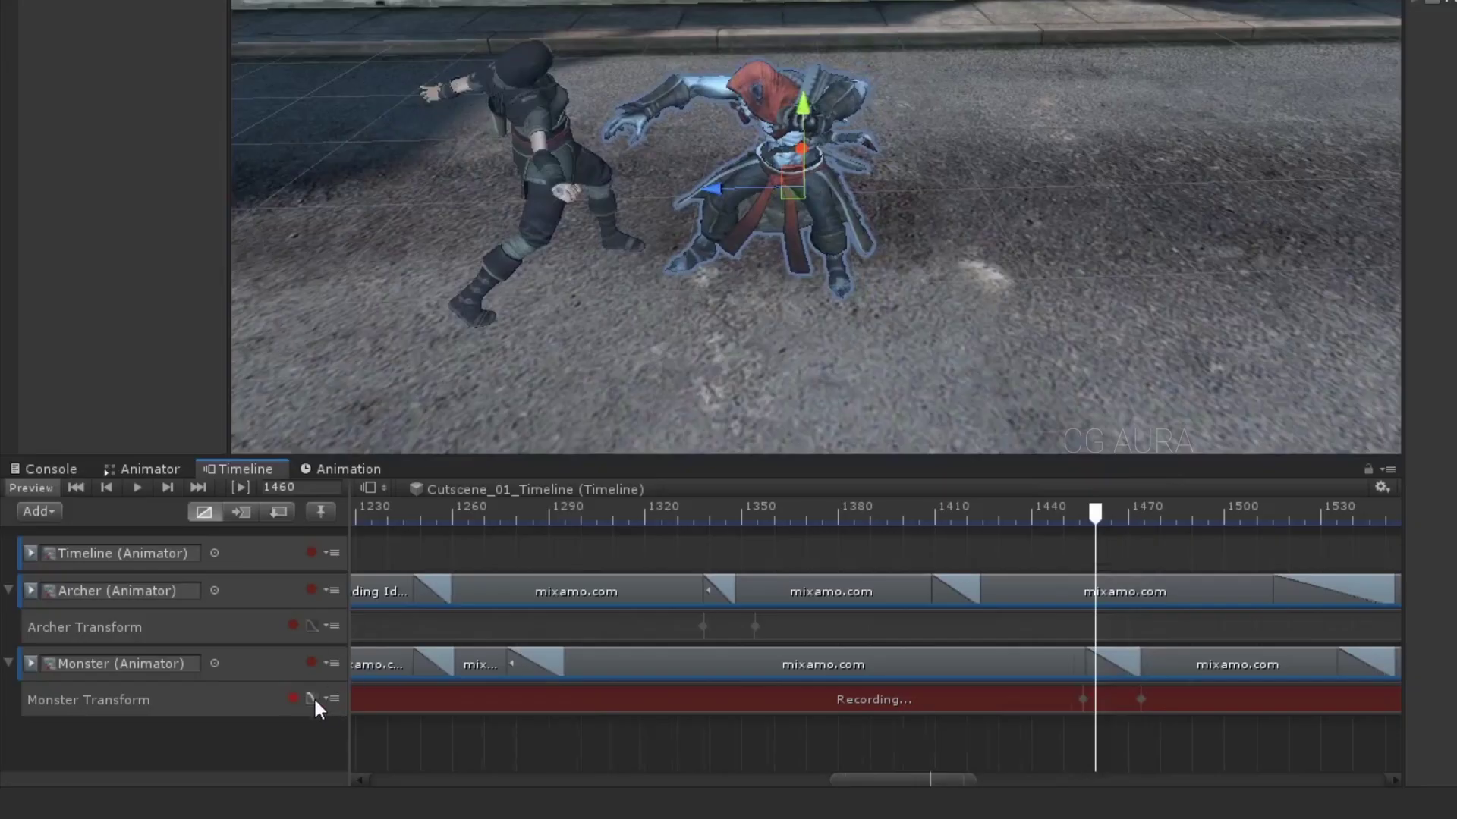
left_click(312, 698)
scroll(315, 705, "up", 1)
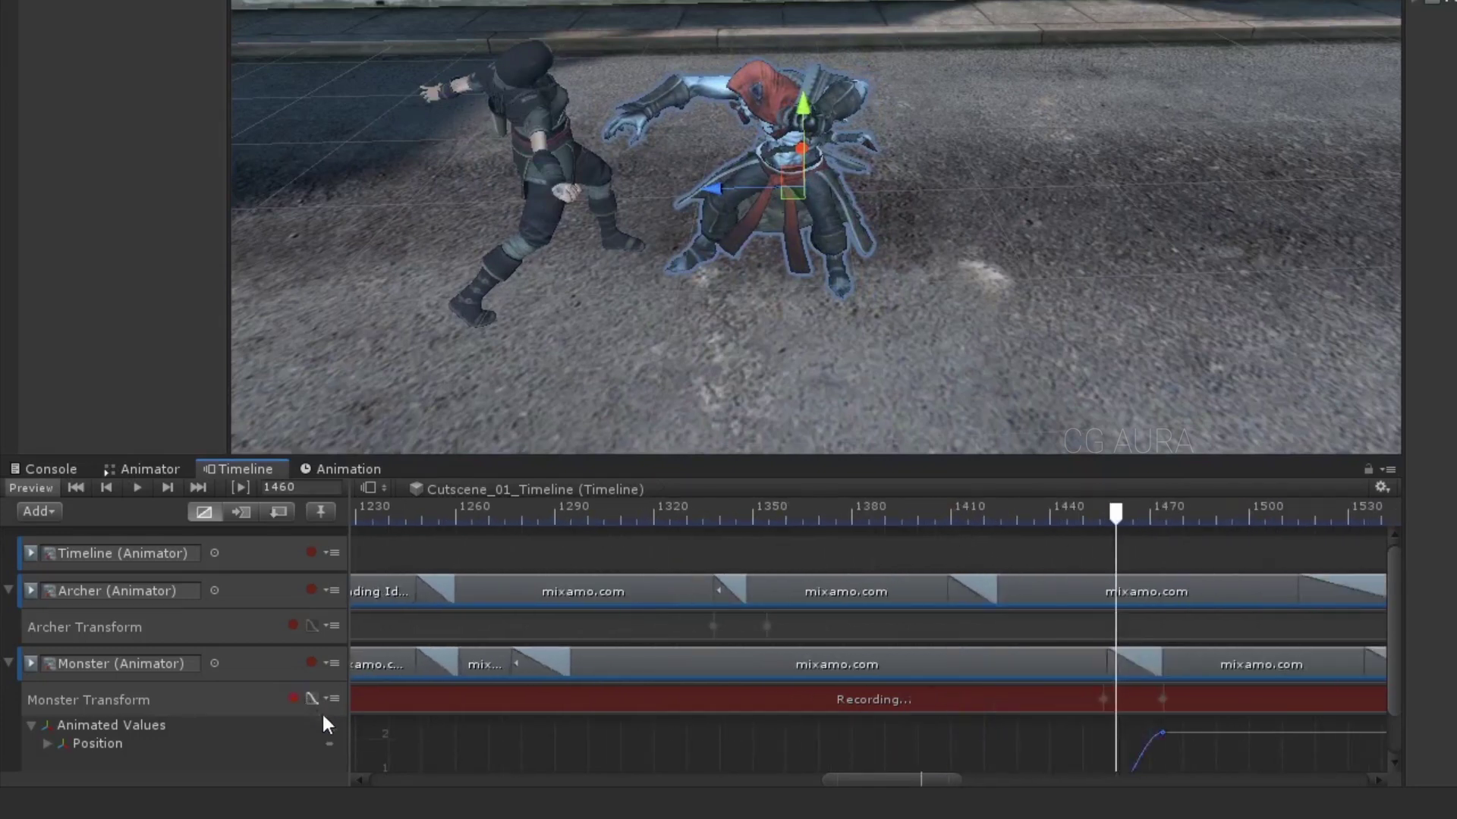
scroll(1005, 742, "down", 3)
scroll(1003, 742, "up", 2)
scroll(186, 747, "down", 4)
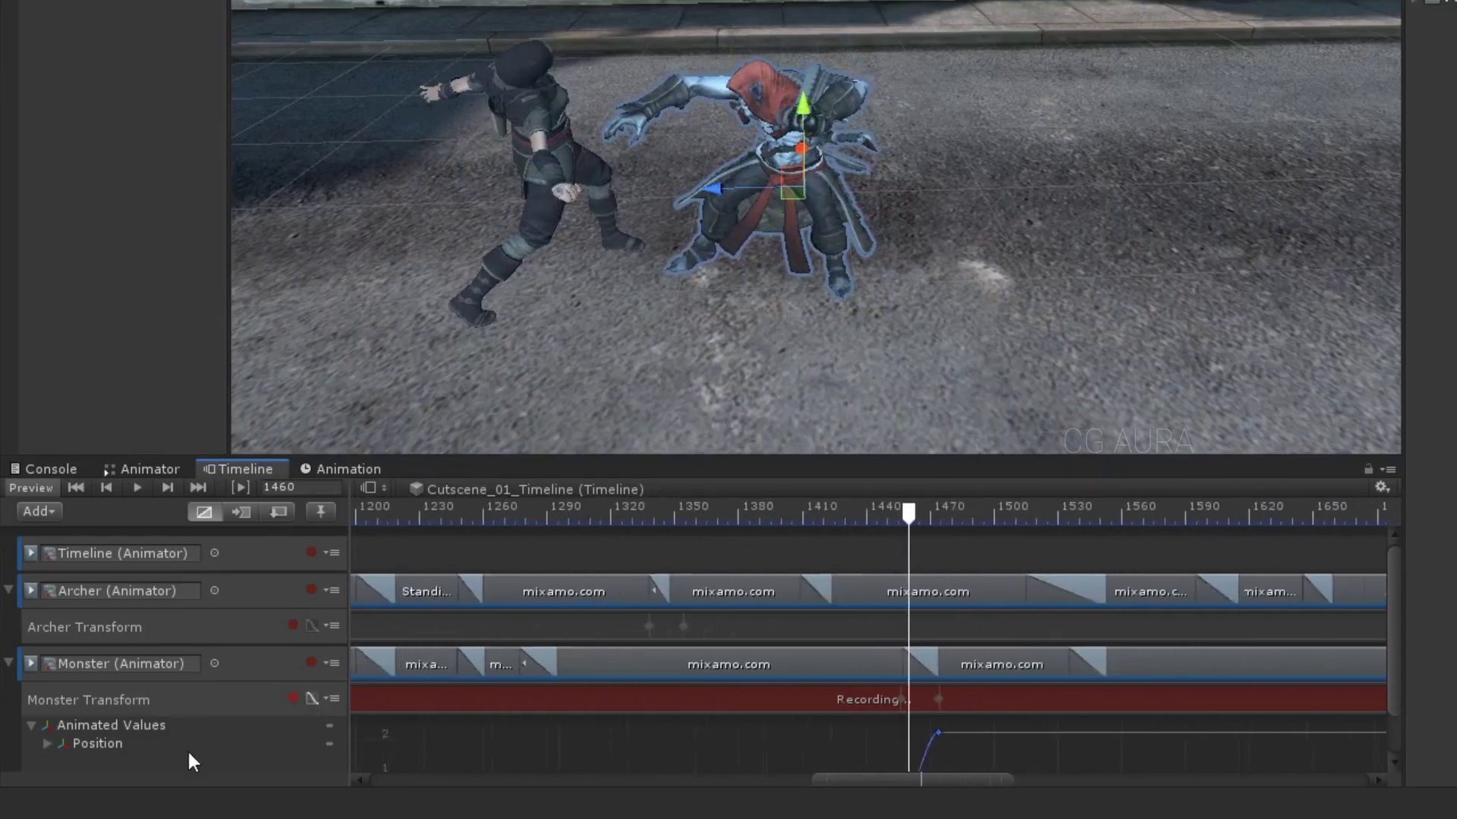
Set the Position keyframe's tangents to Both Tangents > Linear in the curve view
left_click(47, 743)
scroll(804, 629, "down", 3)
left_click_drag(1394, 605, 1394, 654)
scroll(895, 694, "up", 8)
left_click_drag(914, 707, 875, 675)
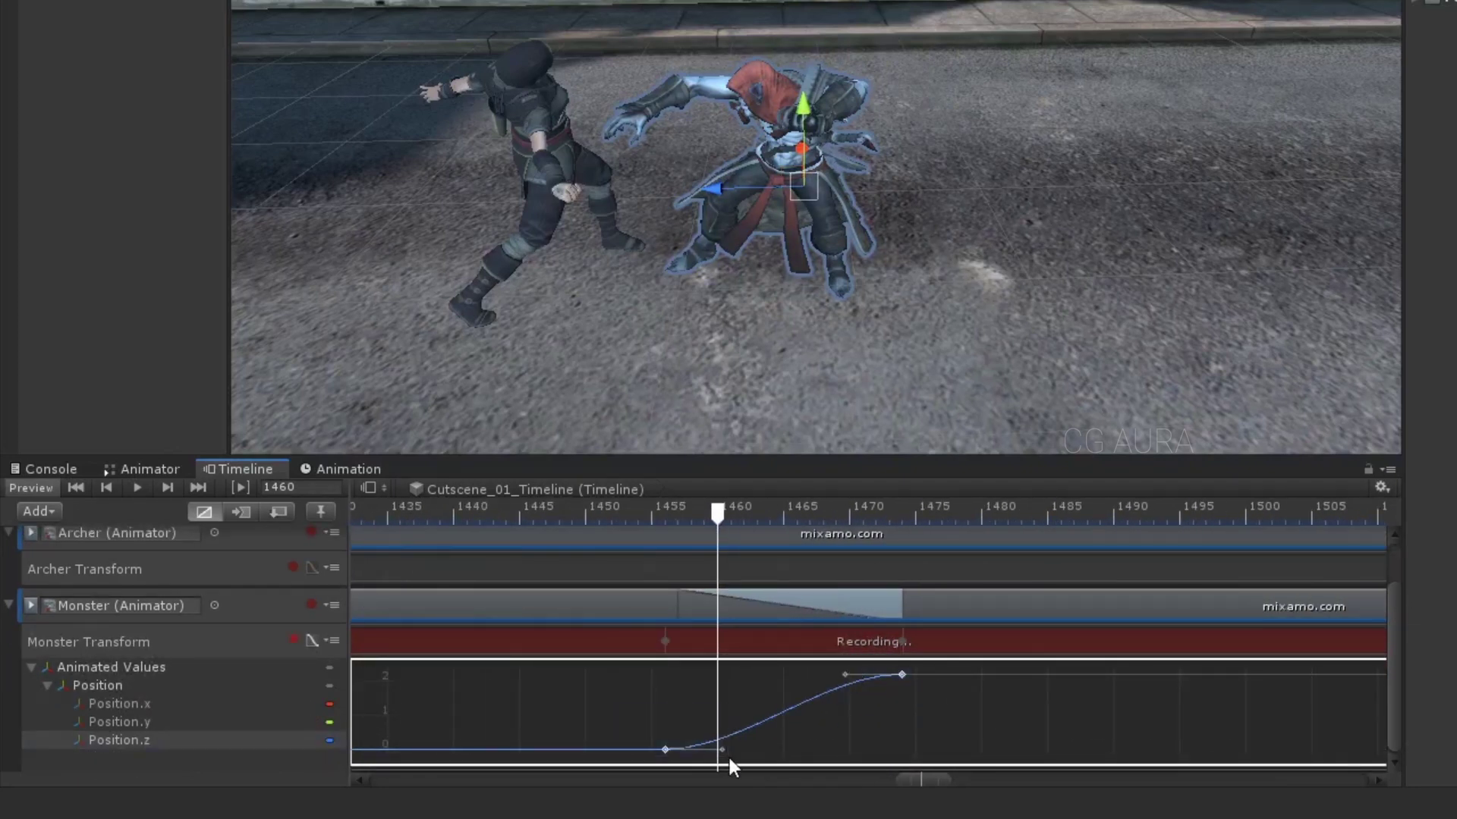
right_click(666, 748)
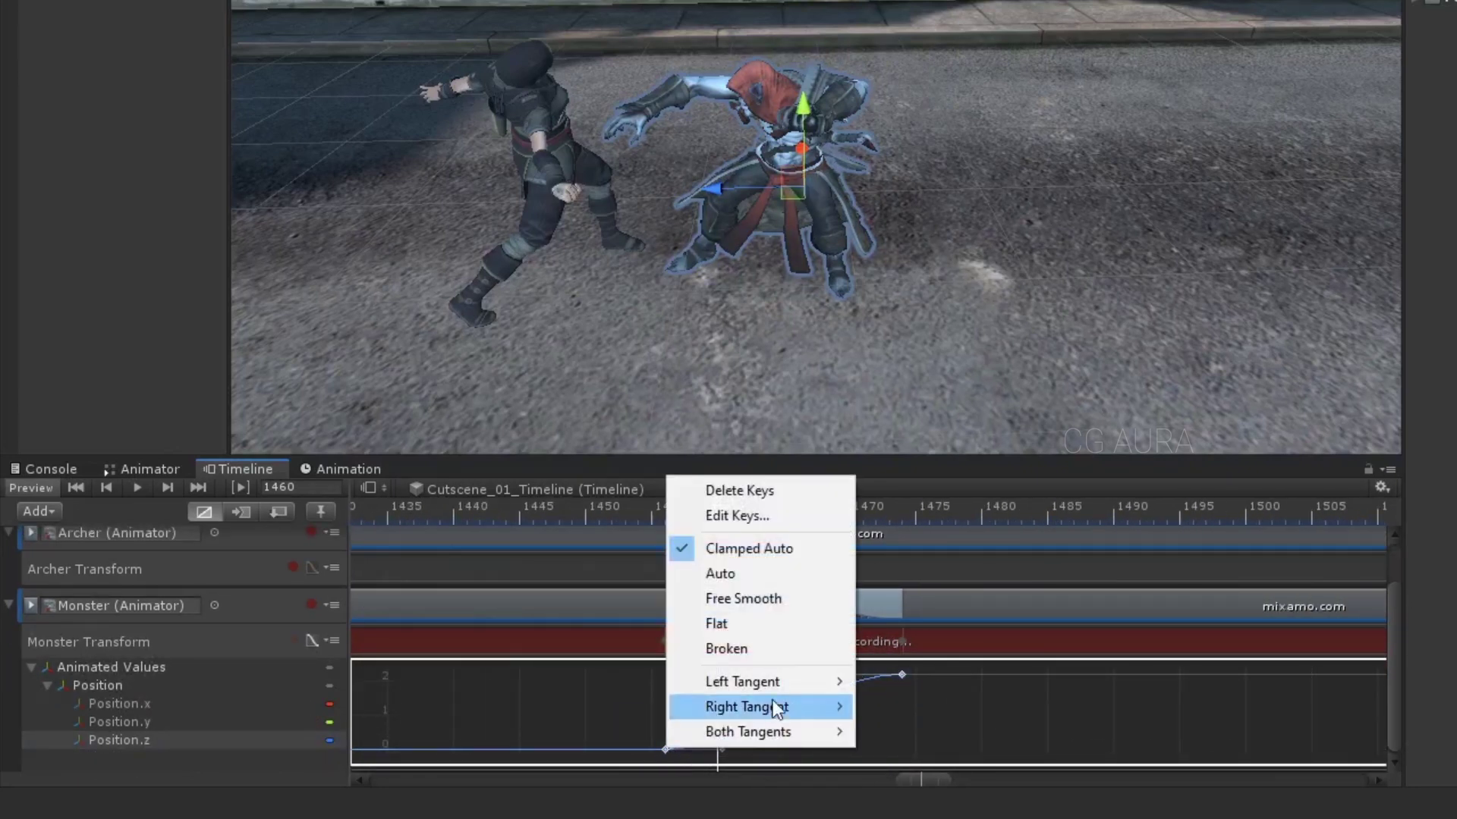
mouse_move(774, 707)
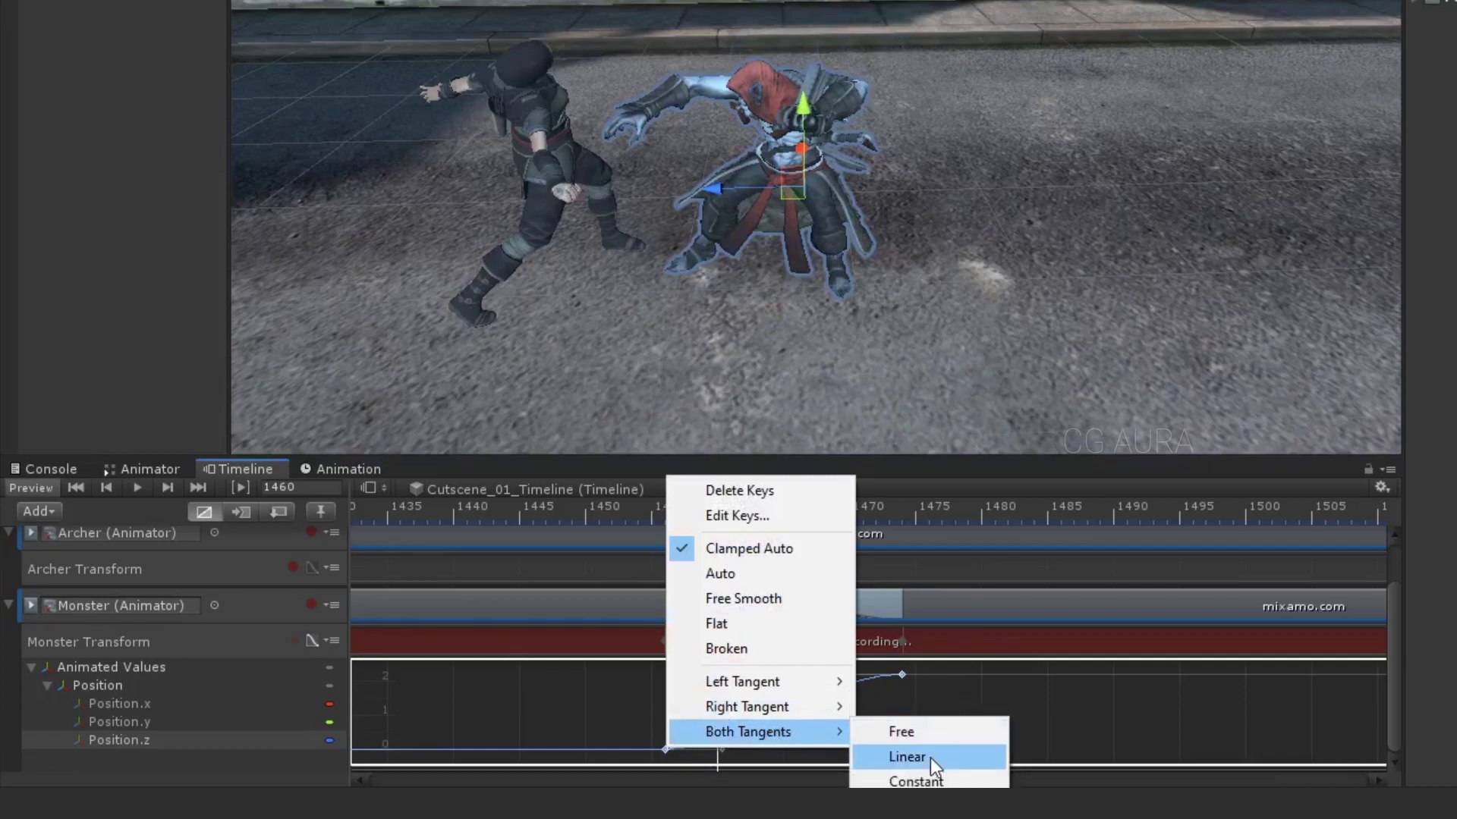
left_click(930, 758)
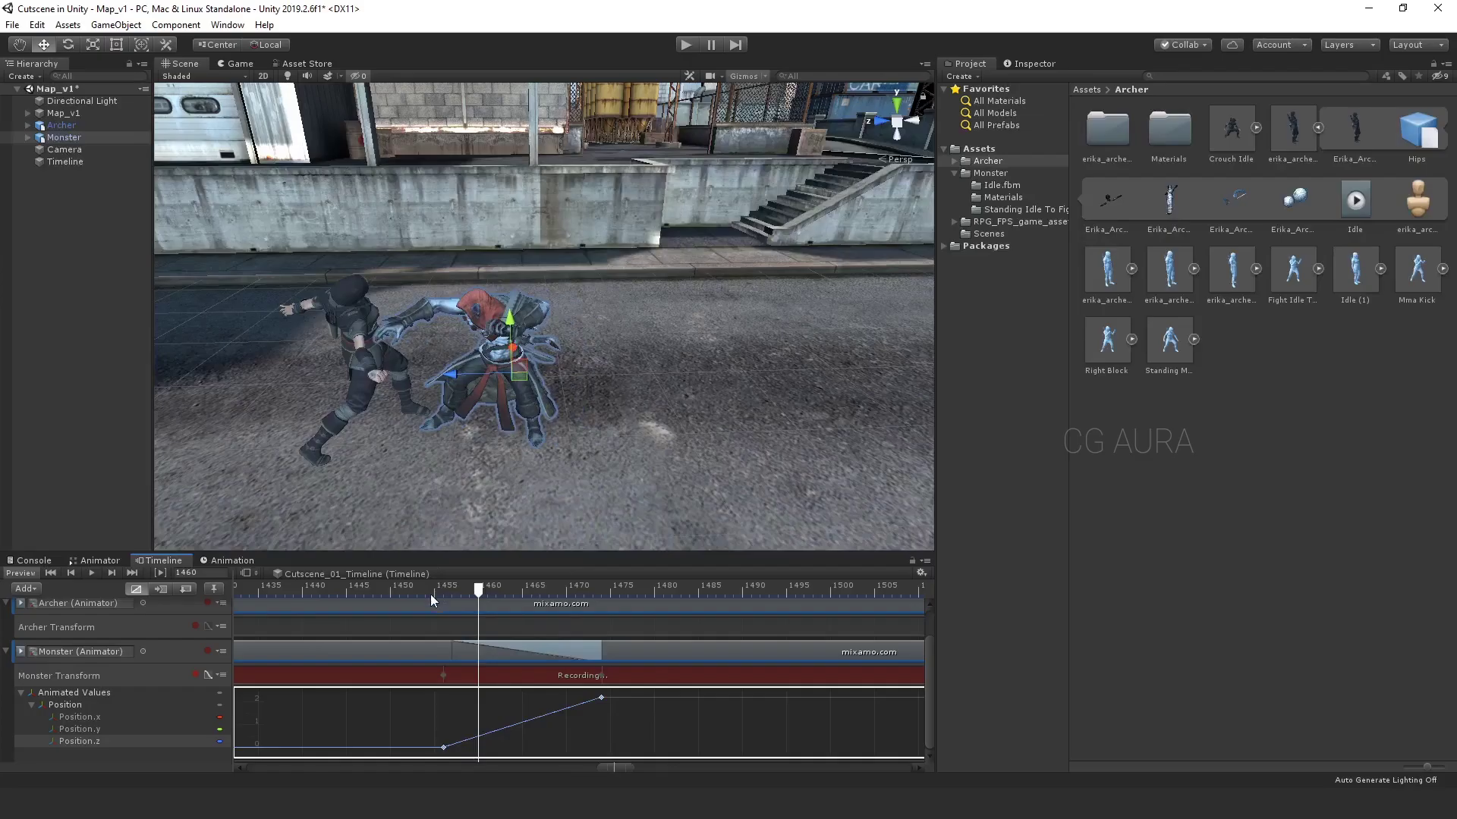
Key the Monster pushed along Z at frame 1460, raising Position.z to about 2
left_click_drag(650, 514, 782, 514)
left_click_drag(522, 591, 478, 590)
scroll(493, 436, "up", 6)
left_click_drag(505, 281, 572, 283)
left_click_drag(478, 590, 853, 595)
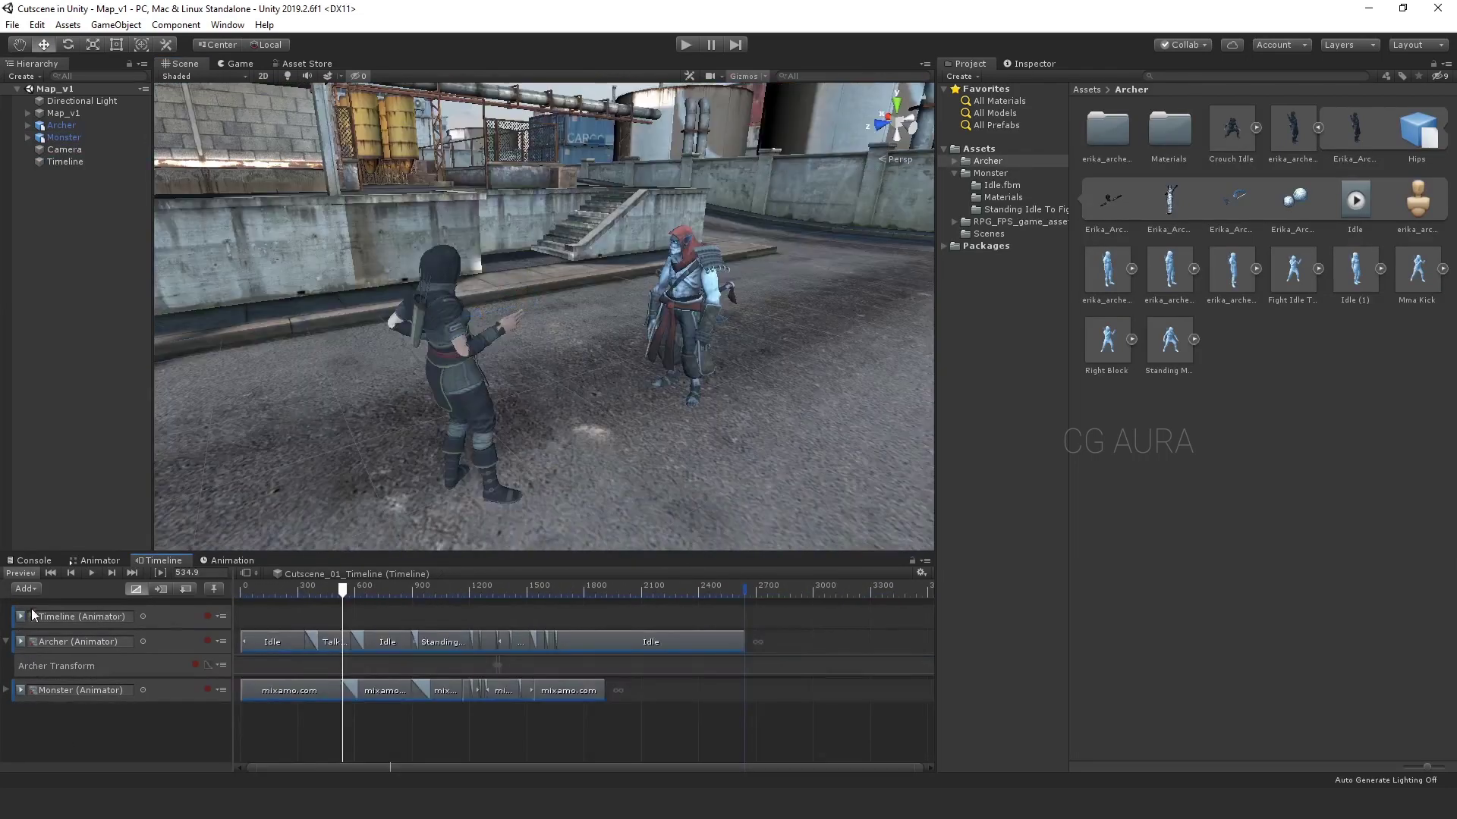
Add a new Animation Track and open its Animator binding picker
left_click(25, 589)
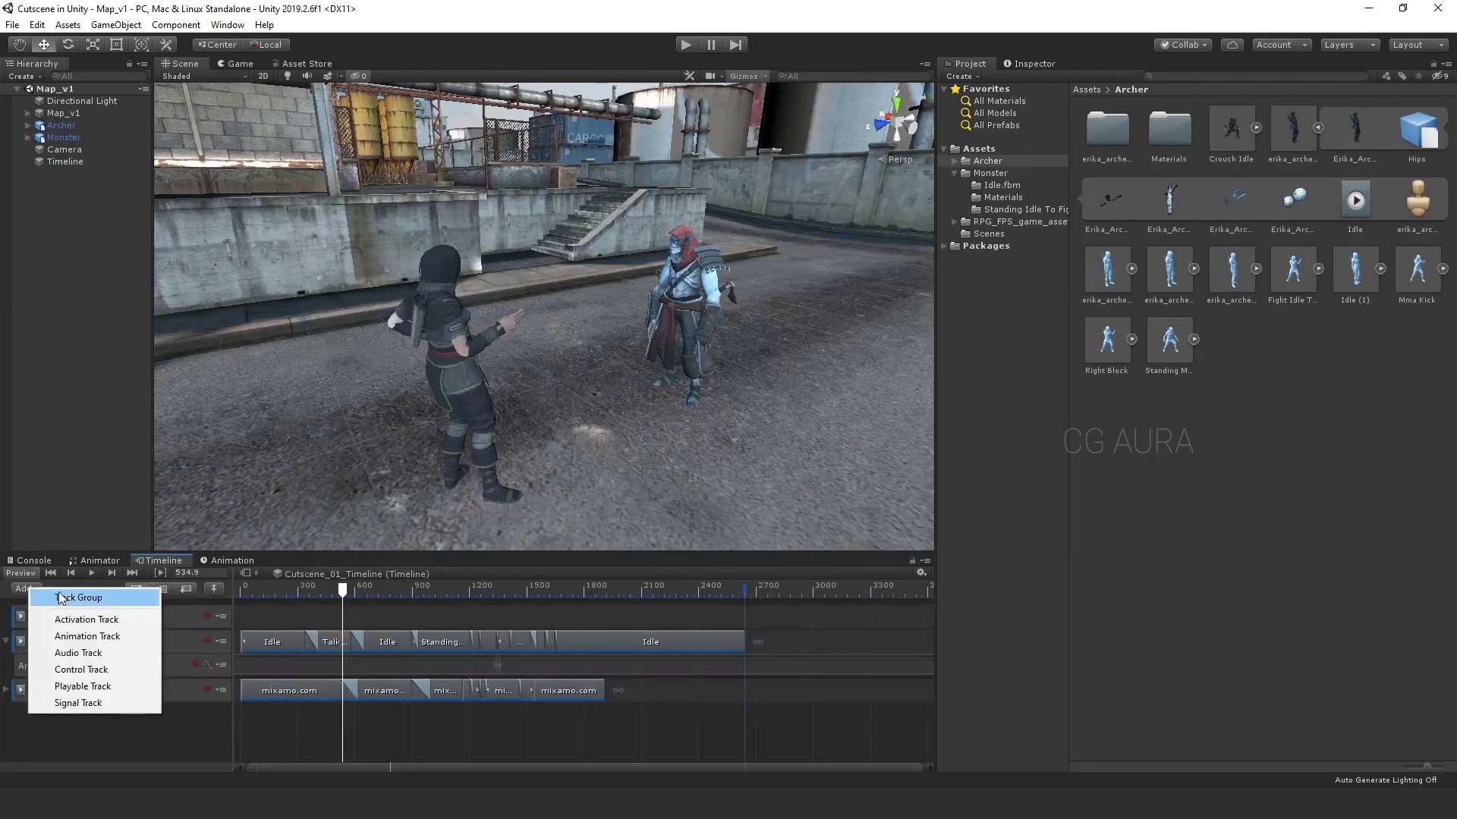
left_click(88, 637)
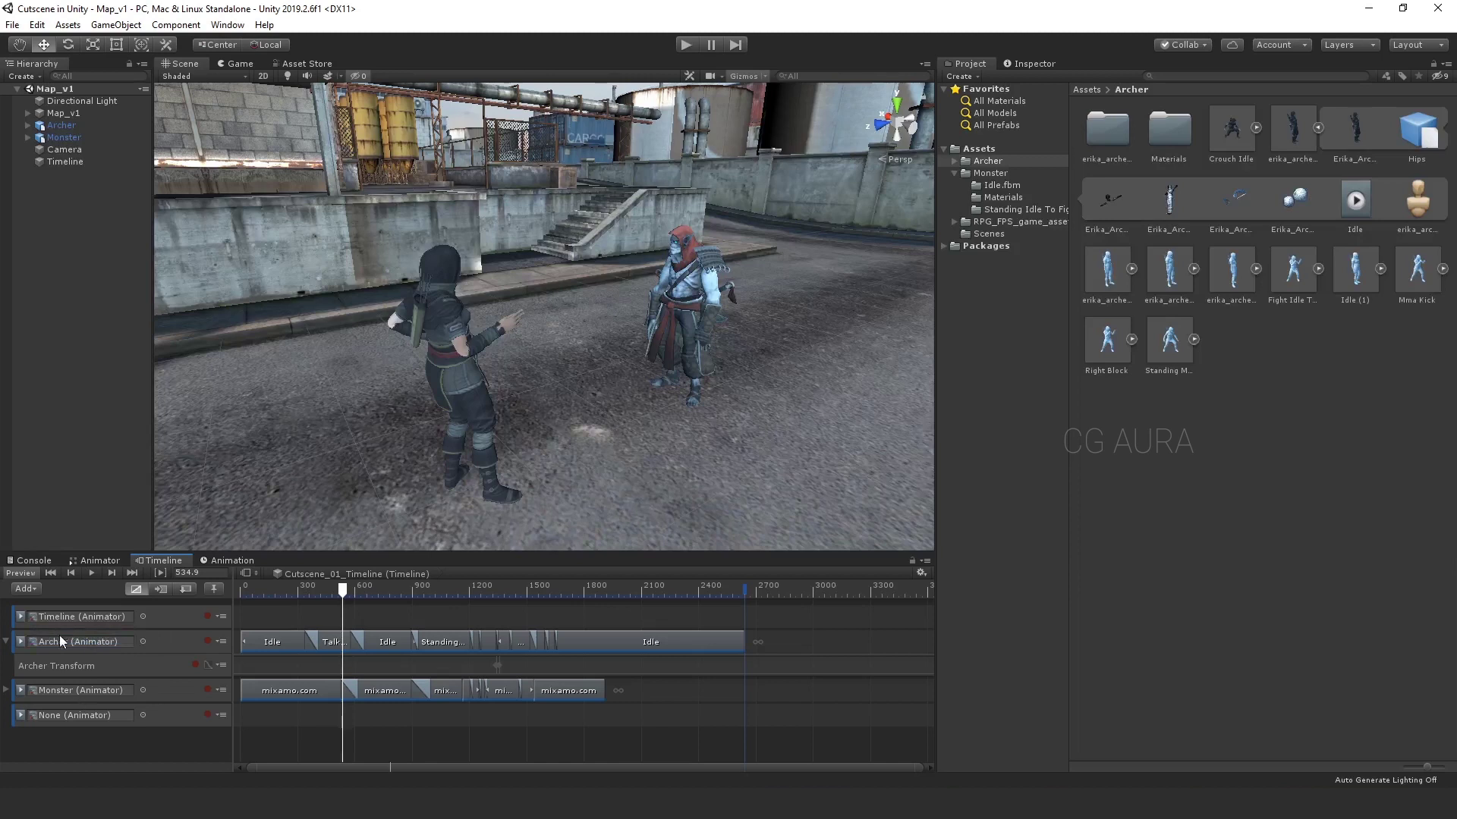
left_click(143, 715)
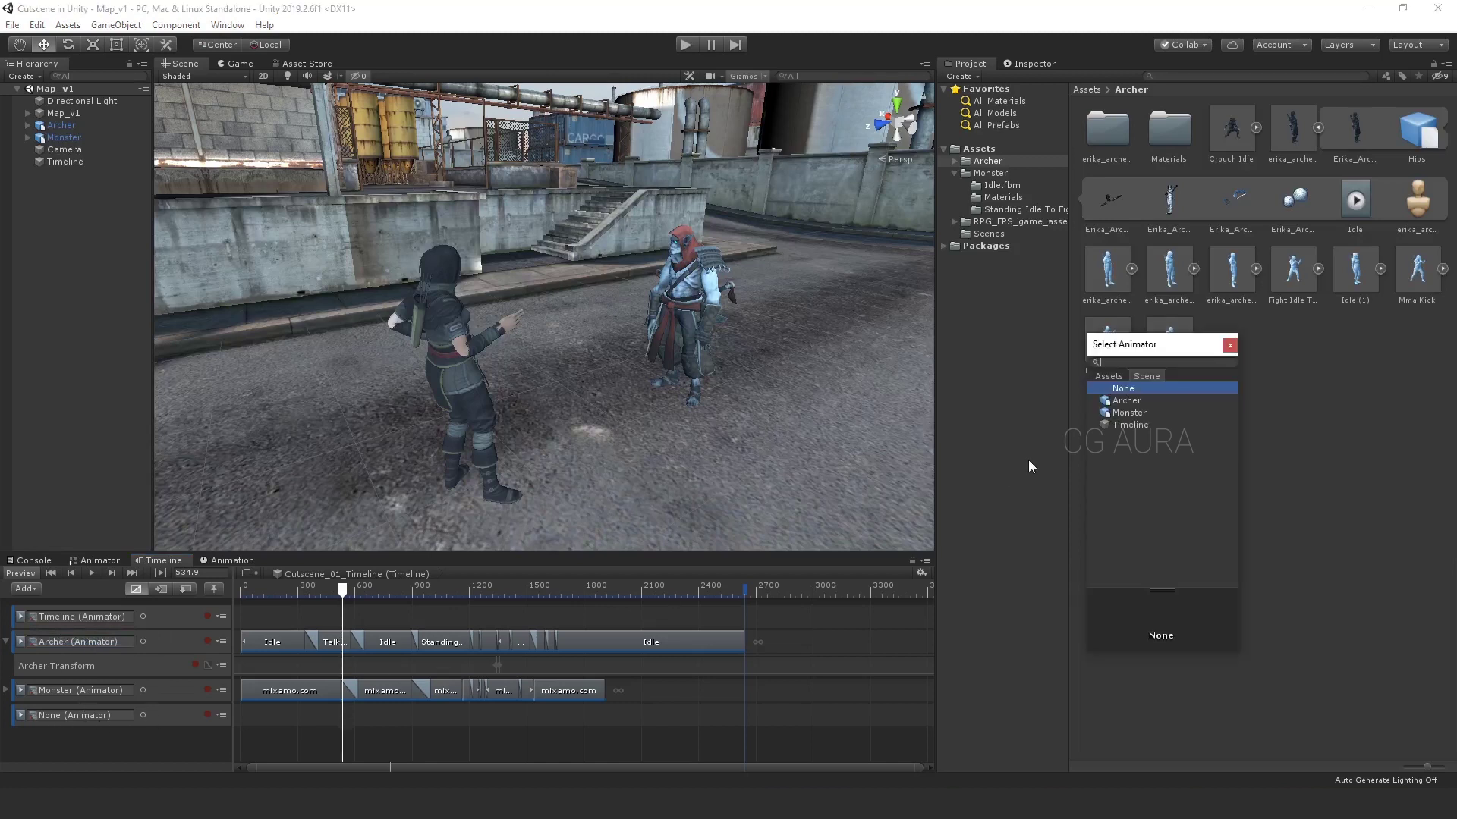
Add an Animator component to the Camera by searching 'anim' in Add Component
left_click(1231, 348)
left_click(271, 176)
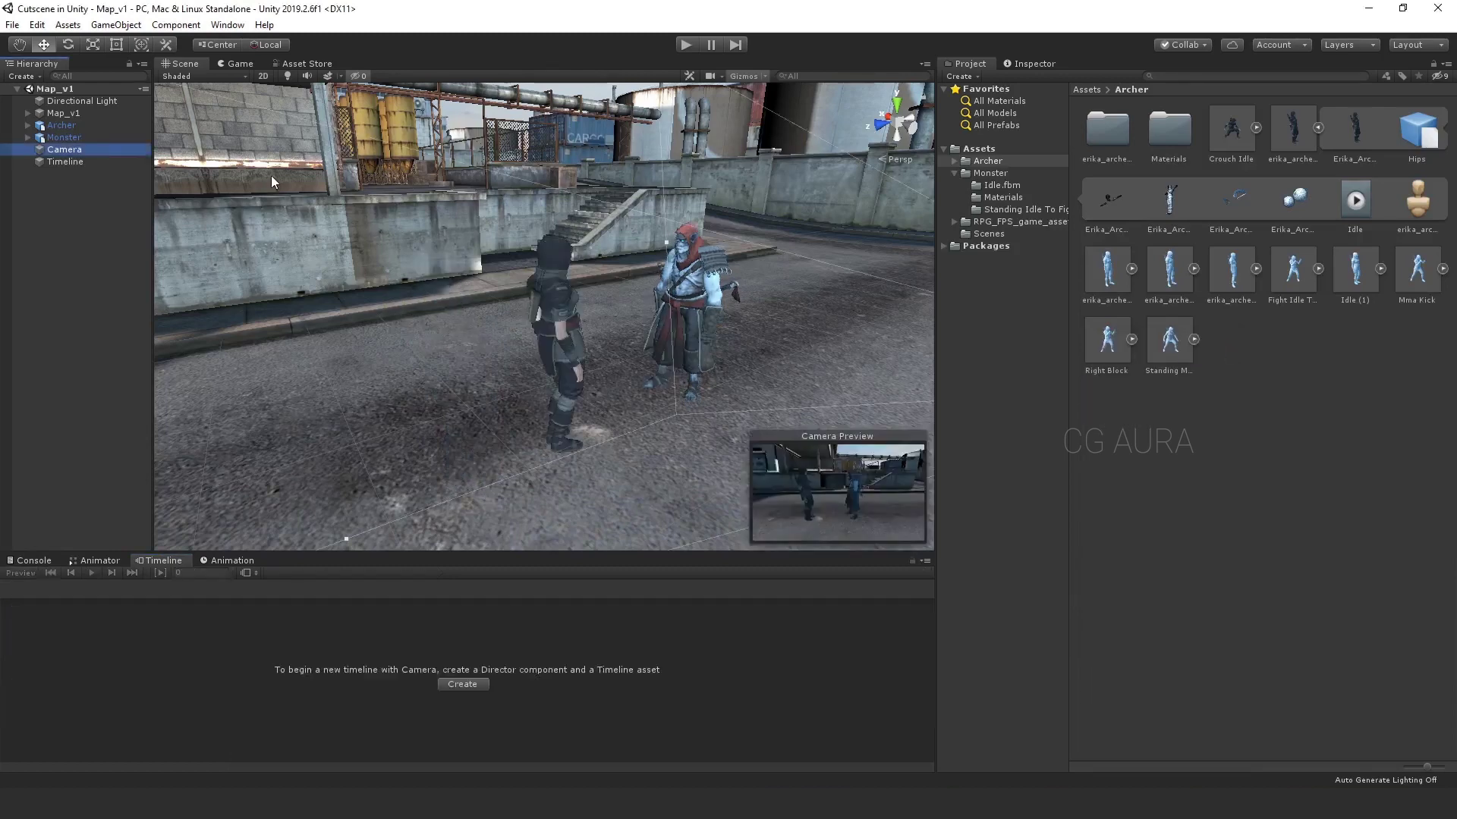
left_click(64, 138)
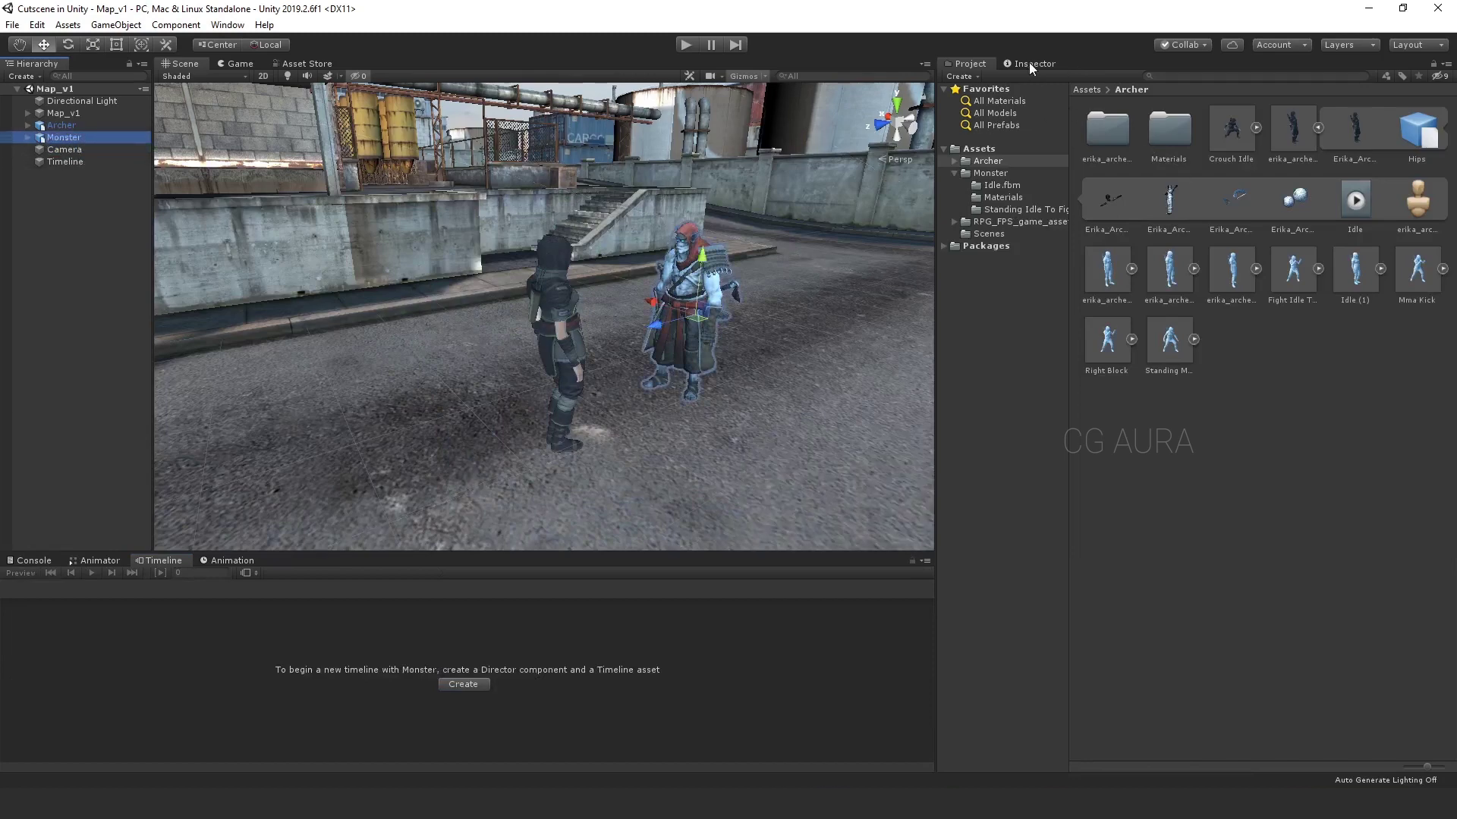
left_click(1030, 64)
left_click(73, 129)
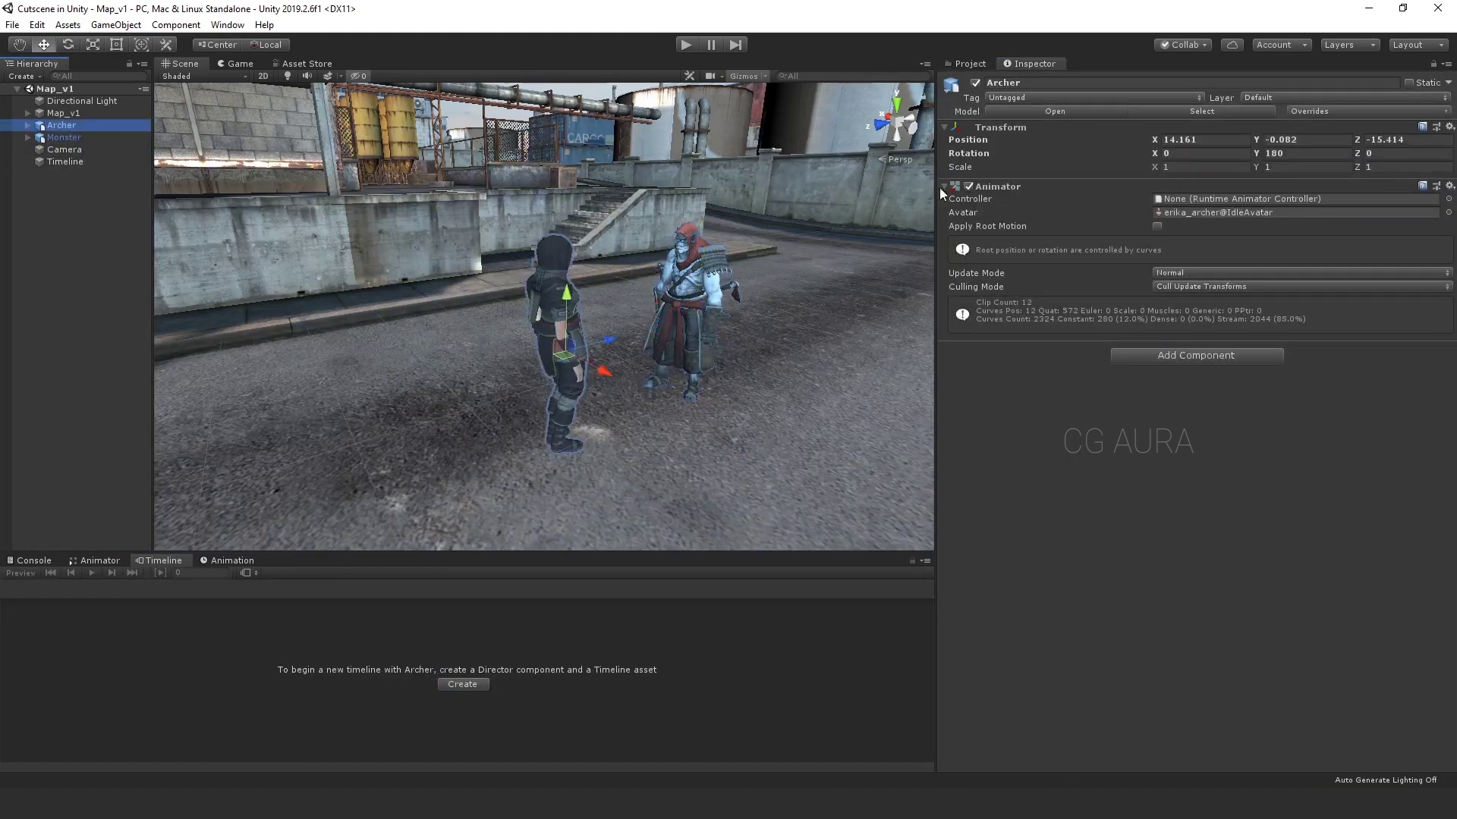
left_click(75, 137)
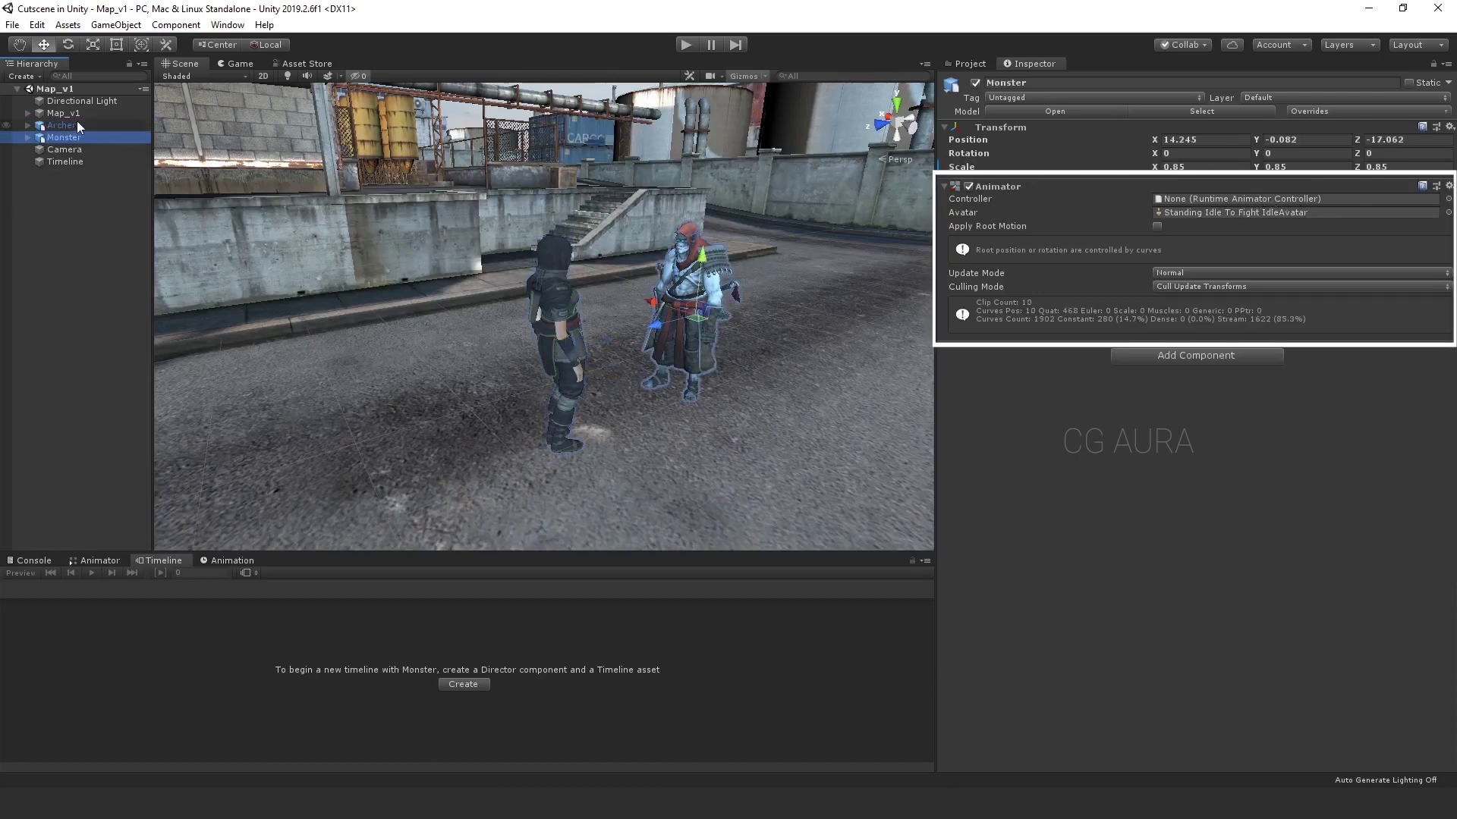
left_click(66, 150)
left_click(1170, 494)
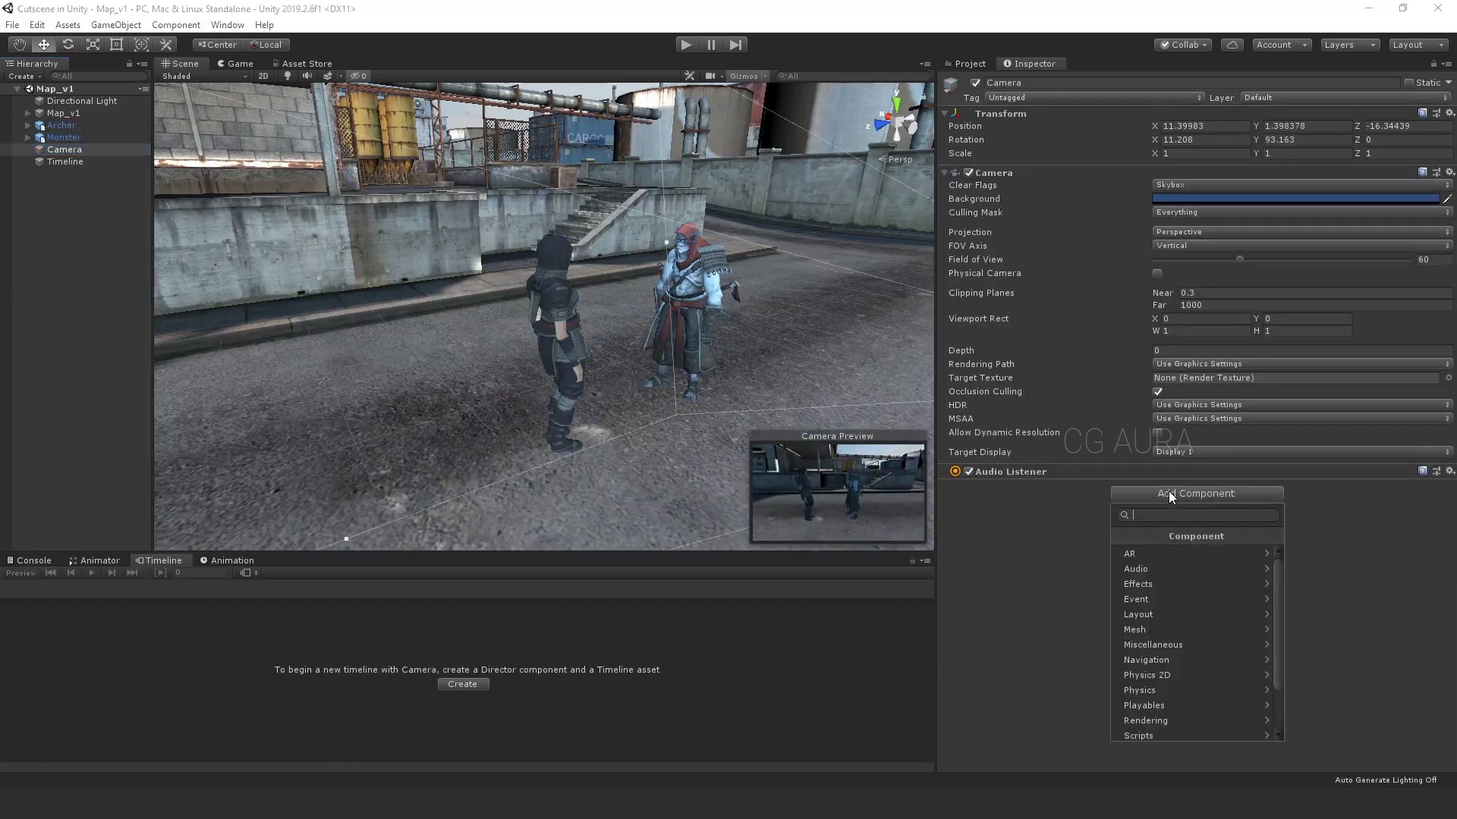
type("anima")
key("Down")
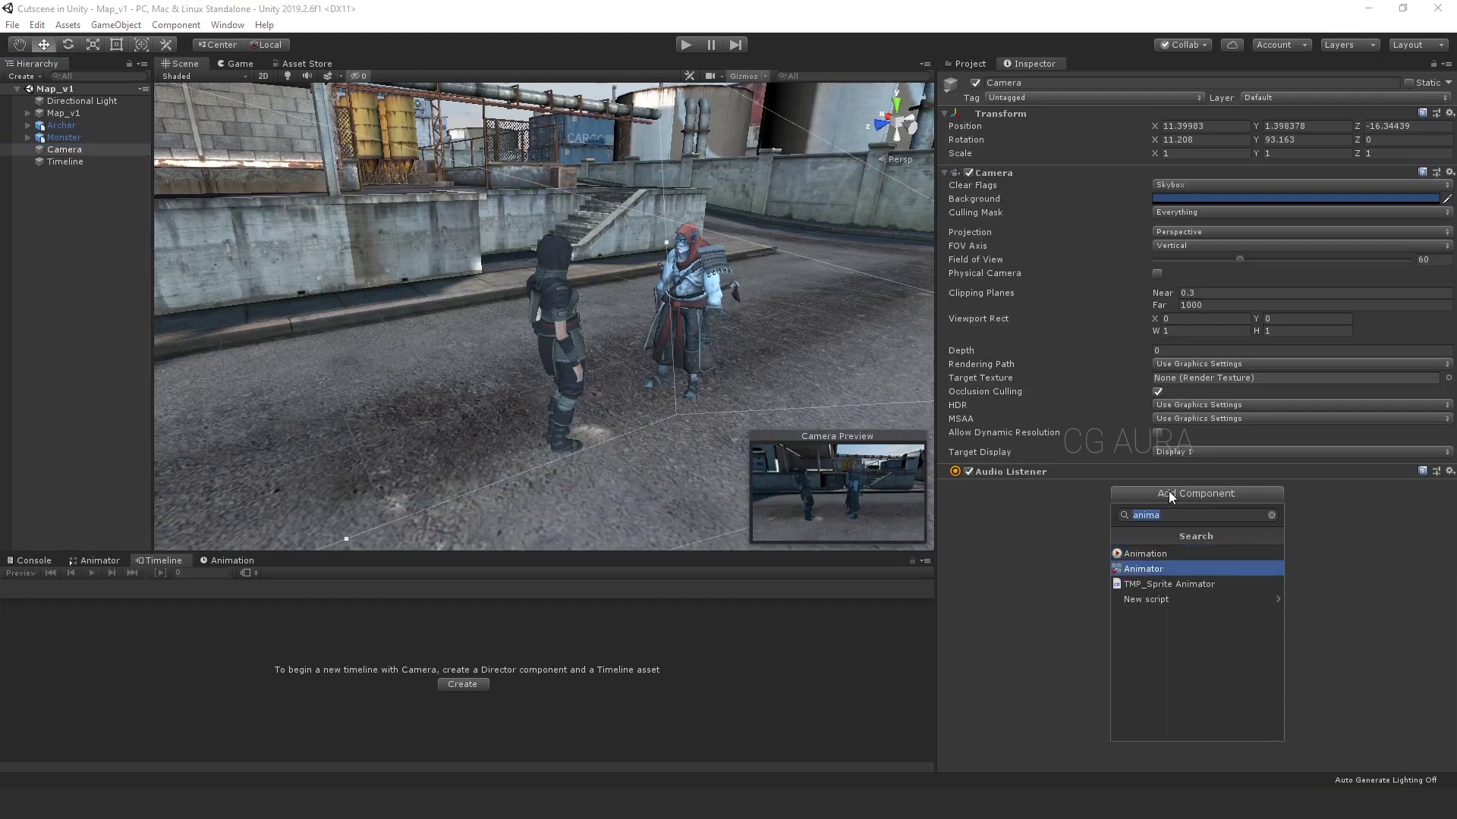
key("Return")
Bind the new animation track to the Camera and arm it for recording
left_click(65, 161)
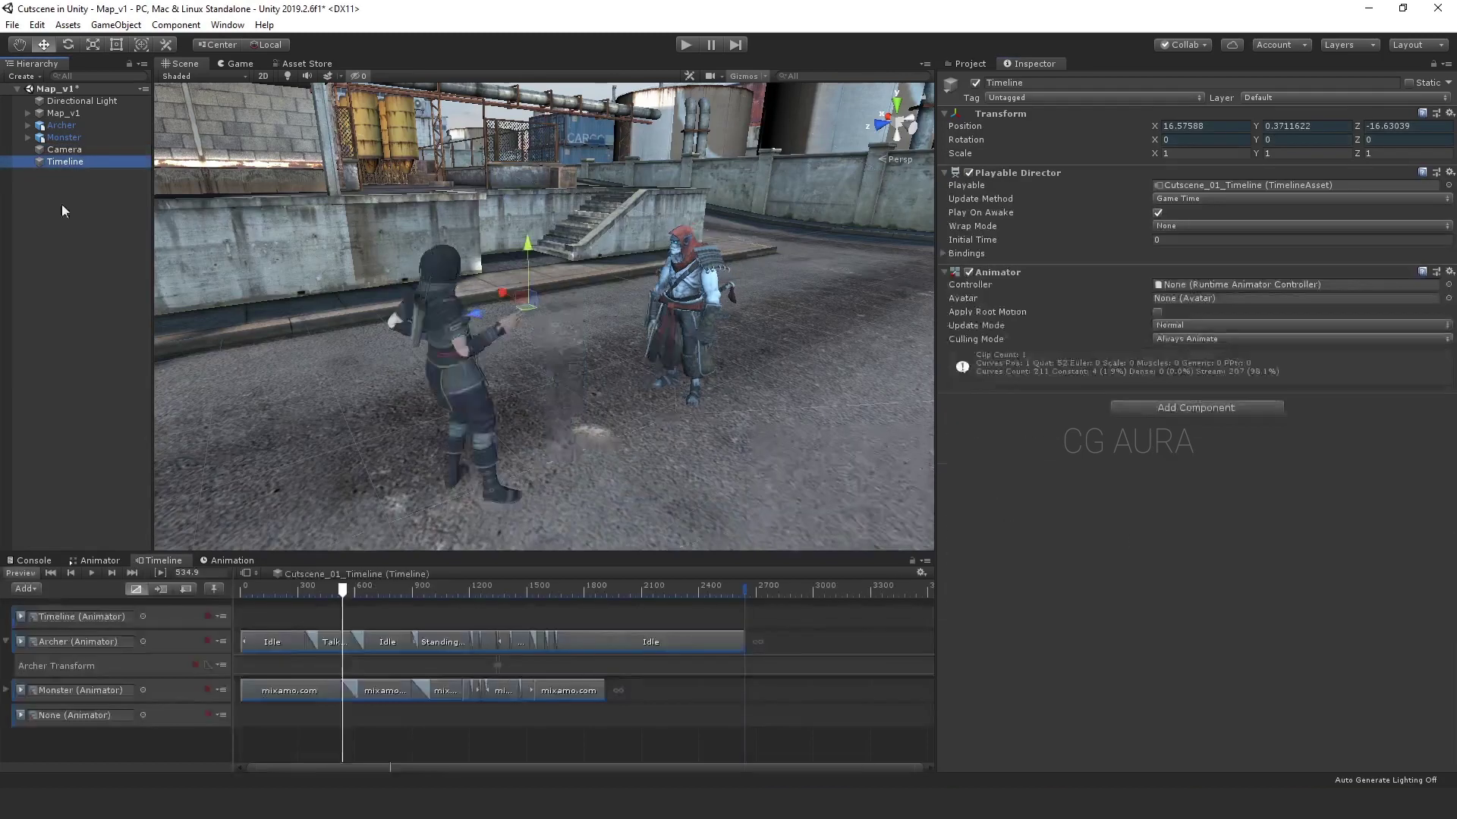
left_click(144, 715)
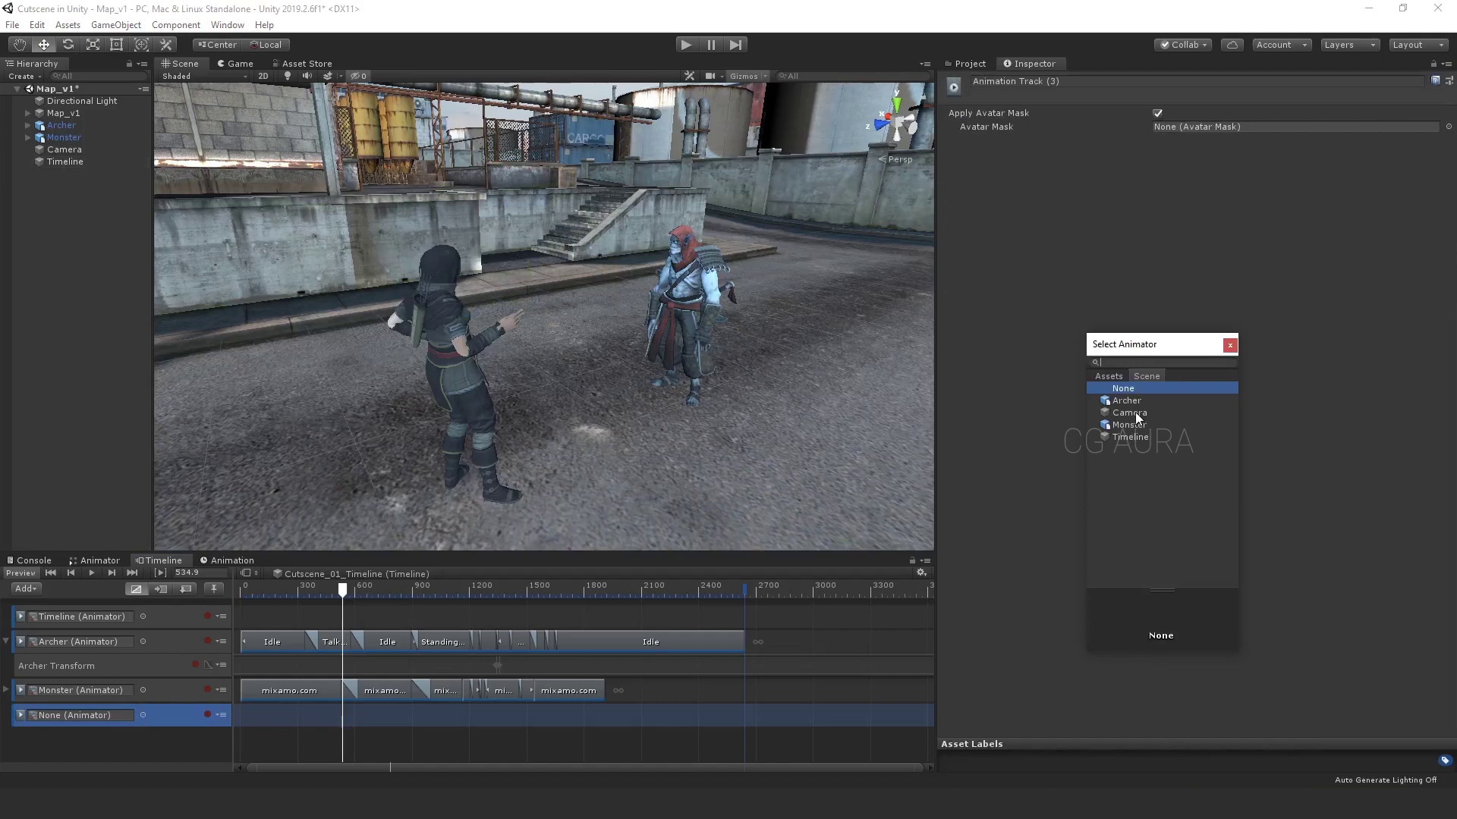
left_click(1135, 412)
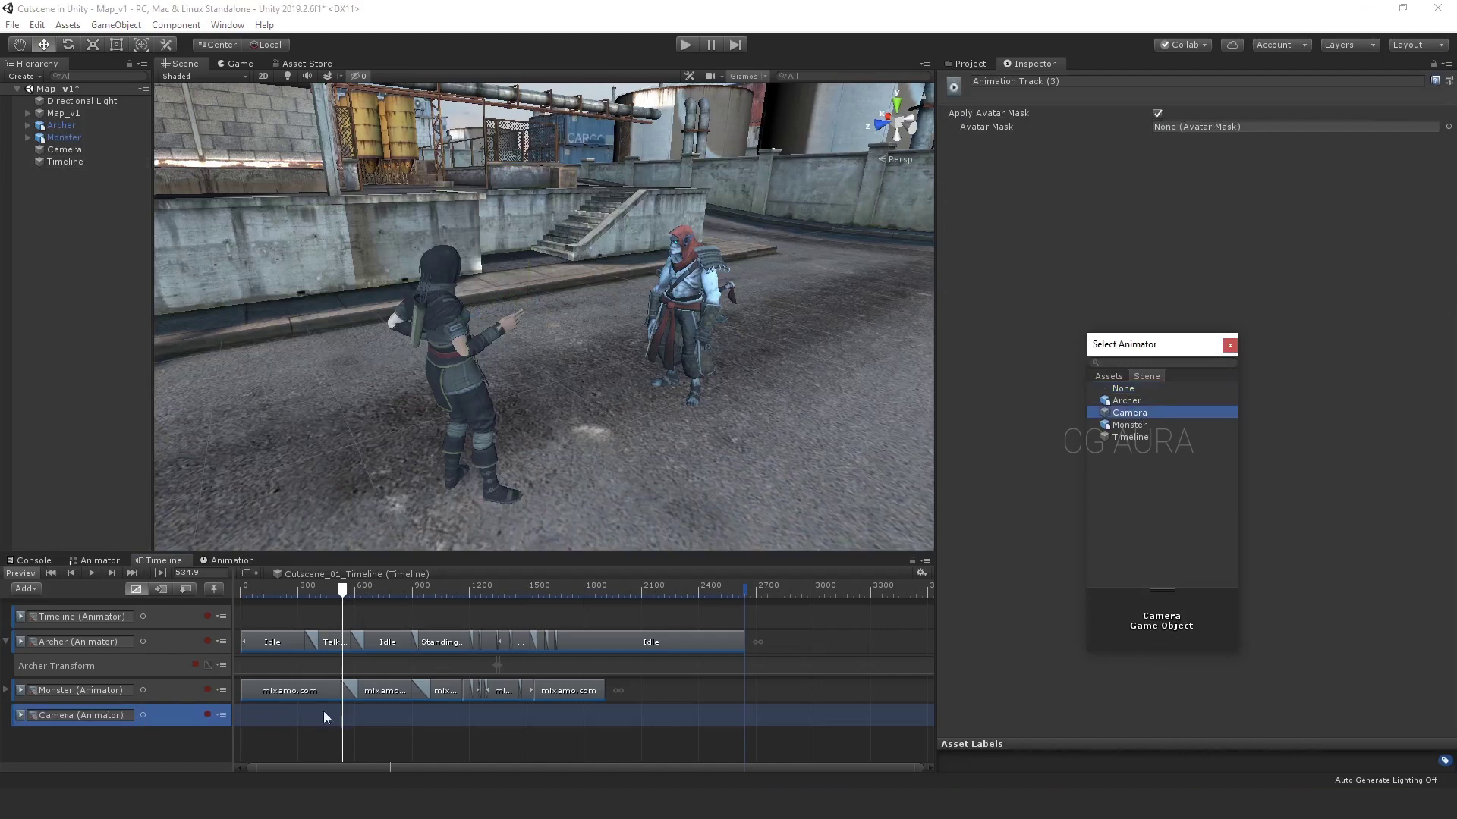
left_click(1229, 346)
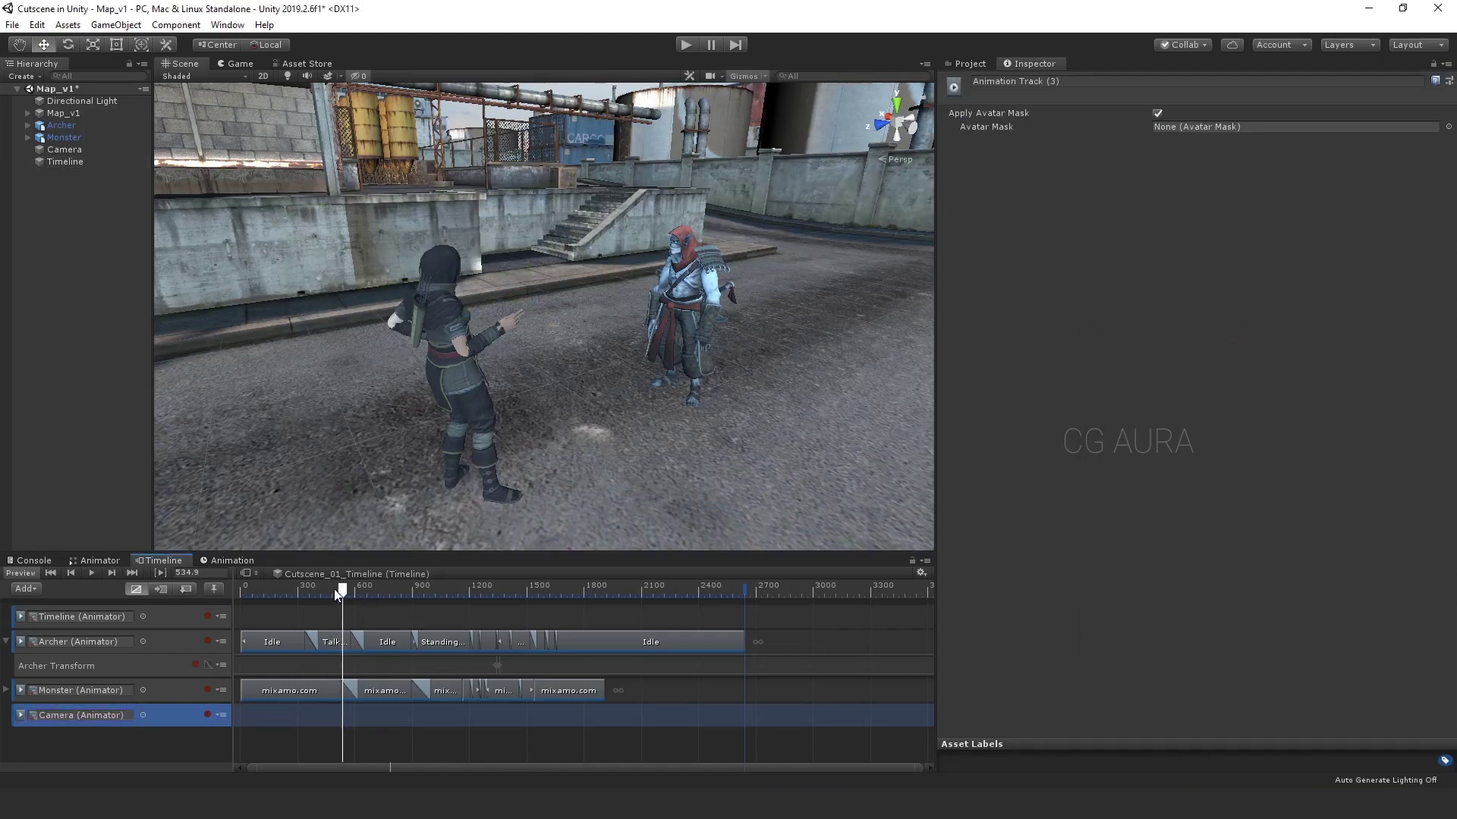
left_click(208, 689)
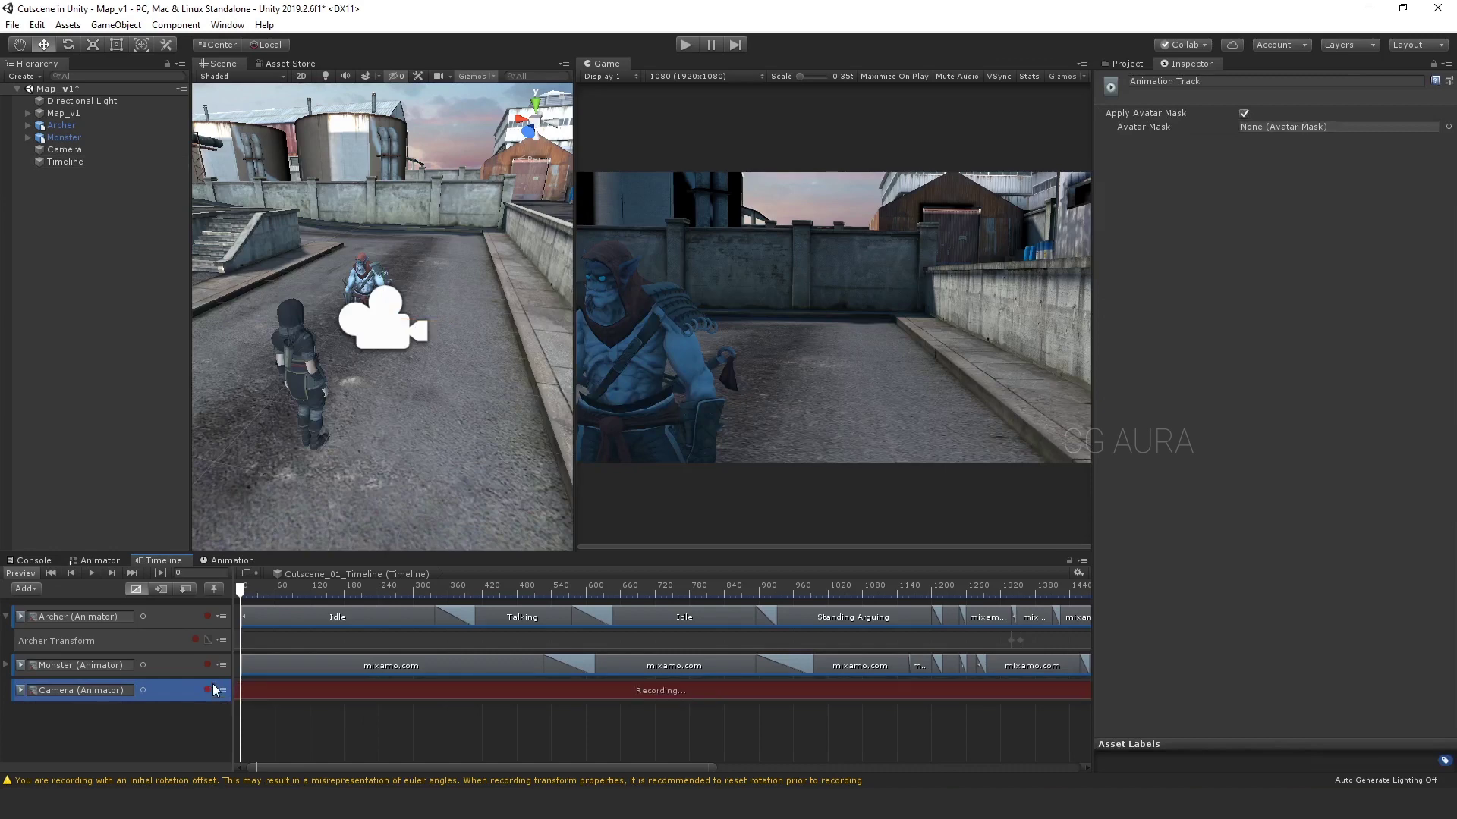
Key the camera at frame 393 in an over-the-shoulder shot of the Archer facing the Monster
left_click(383, 323)
left_click_drag(485, 334, 334, 368, "alt")
left_click_drag(240, 588, 487, 588)
key("e")
left_click_drag(405, 334, 387, 340)
key("w")
left_click_drag(427, 303, 381, 299)
key("e")
left_click_drag(373, 323, 332, 294)
key("w")
Preview the recorded camera move from the start, then stop recording on the Camera track
left_click_drag(481, 587, 198, 592)
key("space")
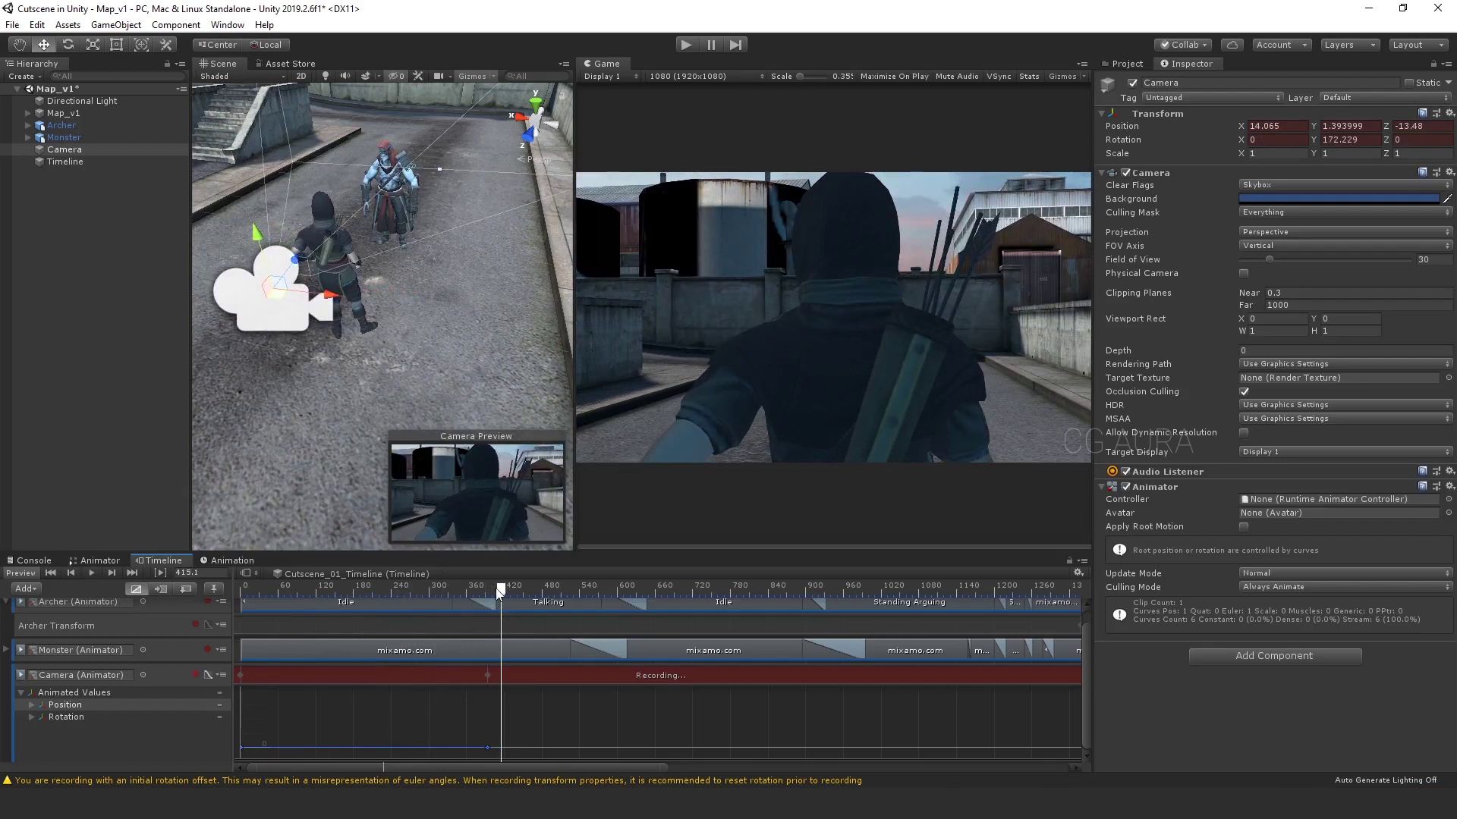
left_click_drag(499, 590, 490, 593)
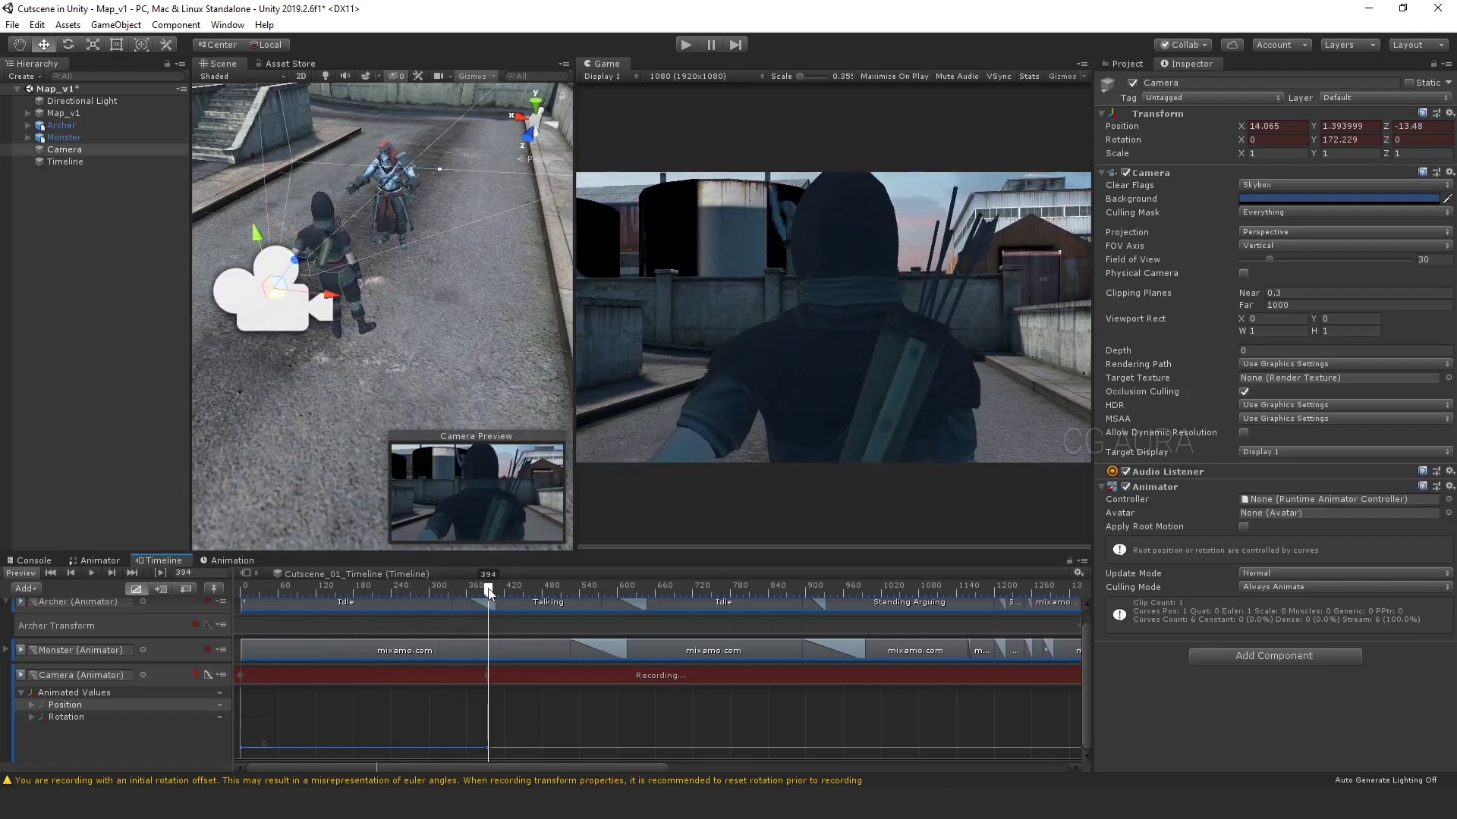
left_click(197, 674)
left_click(488, 726)
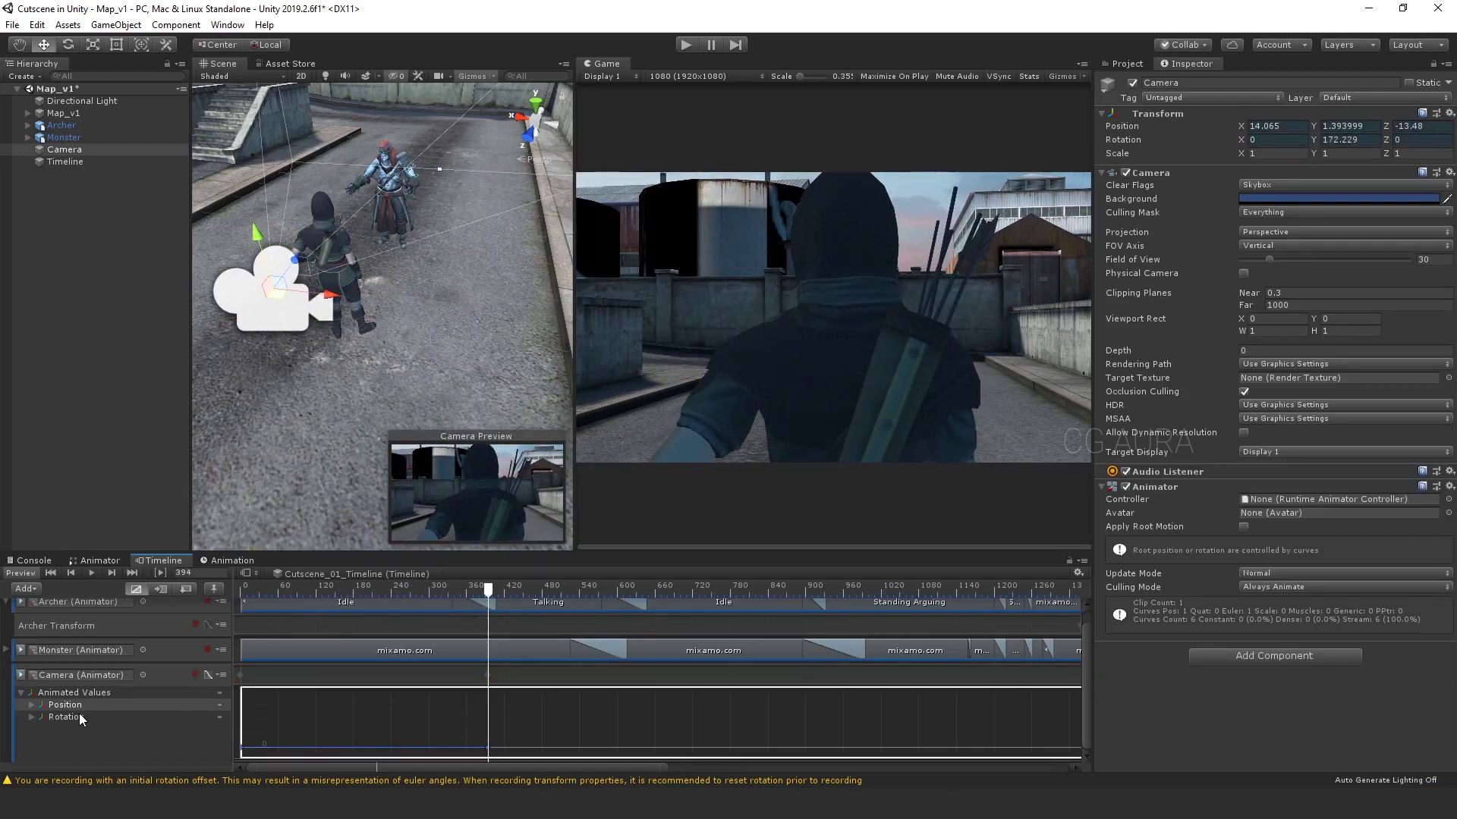
left_click(167, 675)
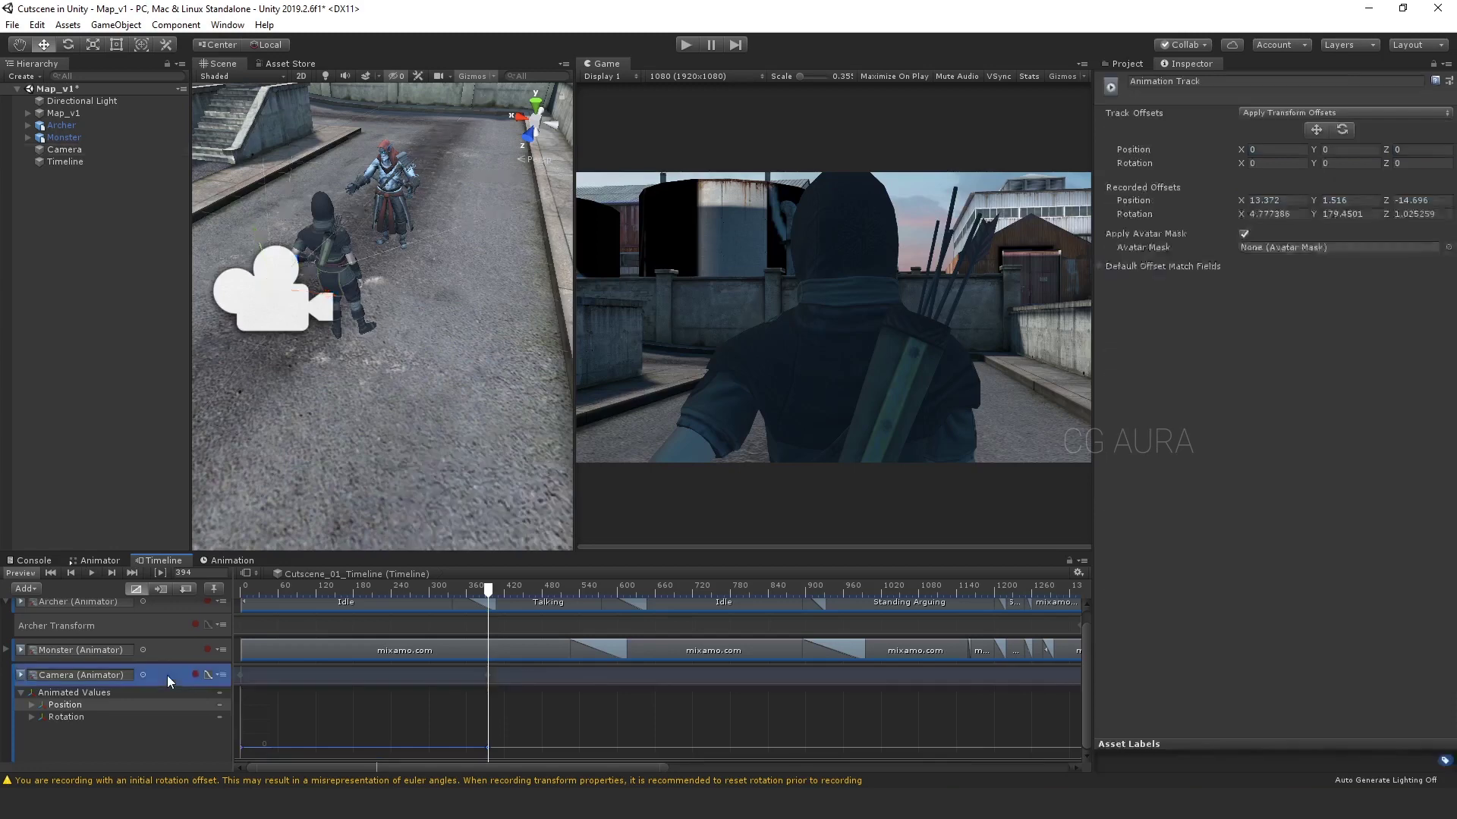
scroll(389, 694, "down", 5)
right_click(259, 690)
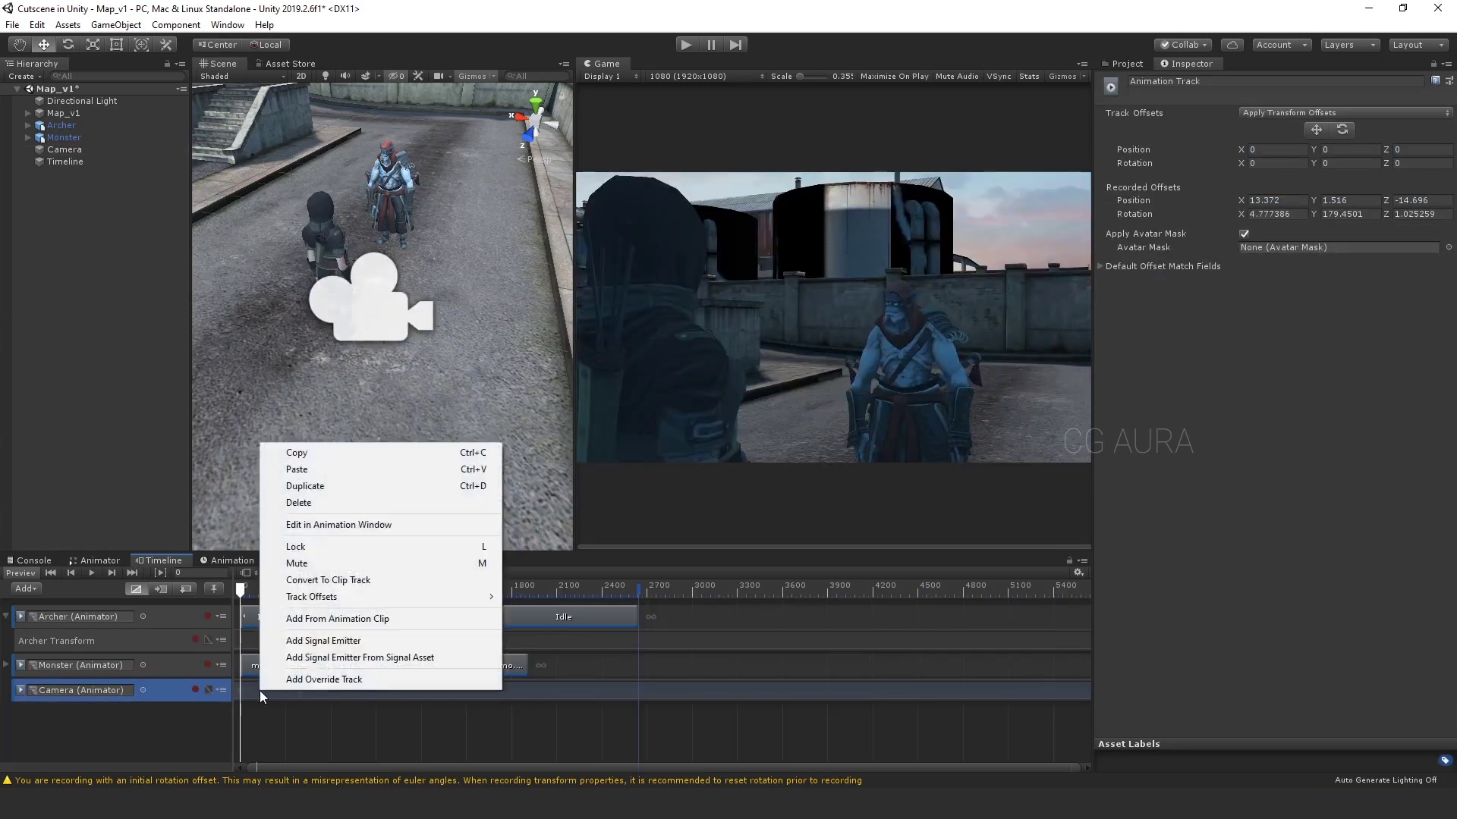
Convert the Camera track recording into the Recorded (2) clip and move the playhead to frame 395
left_click(339, 581)
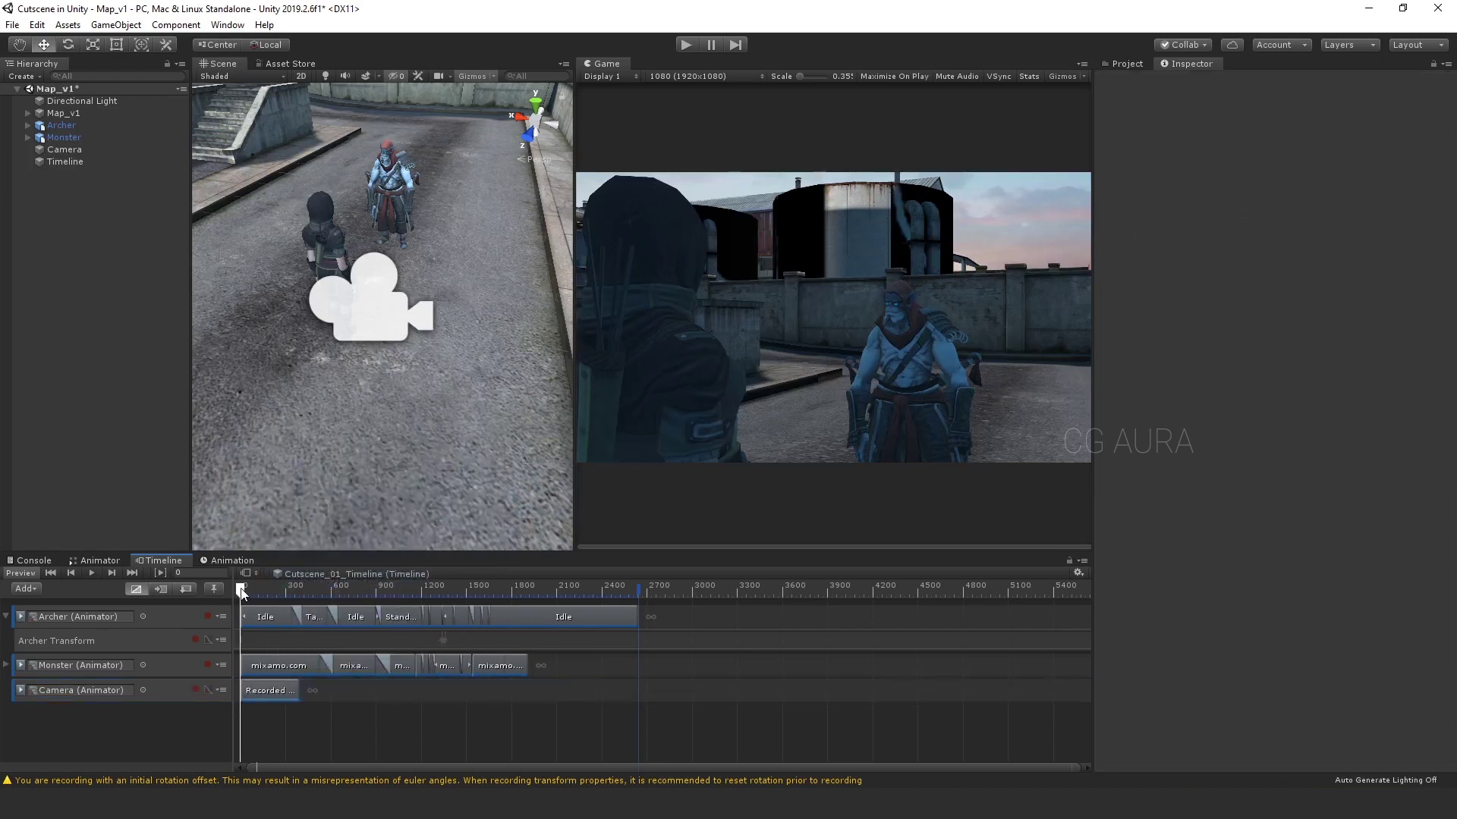
left_click_drag(242, 594, 306, 590)
scroll(291, 722, "up", 6)
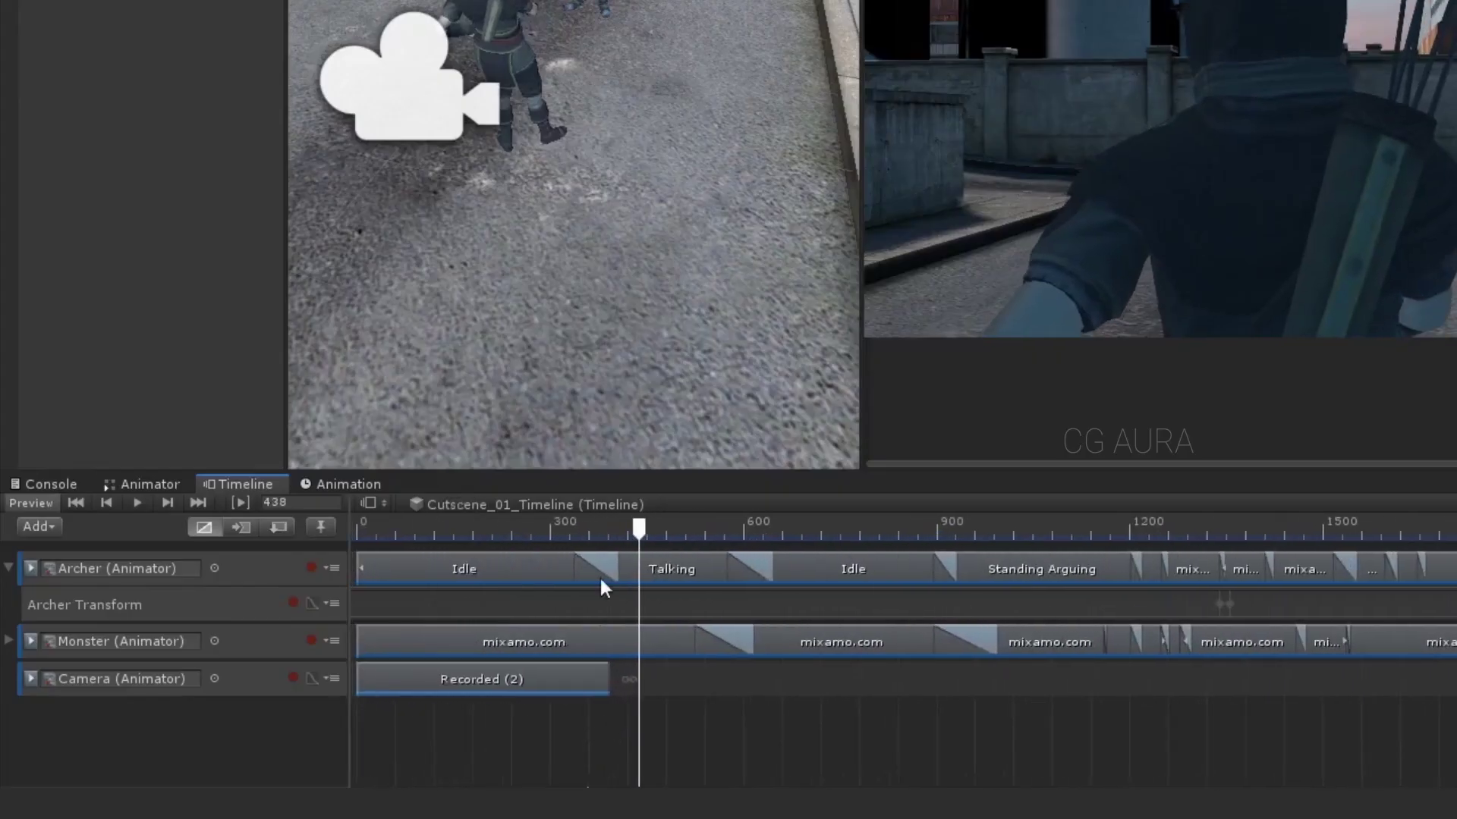
left_click_drag(618, 537, 611, 540)
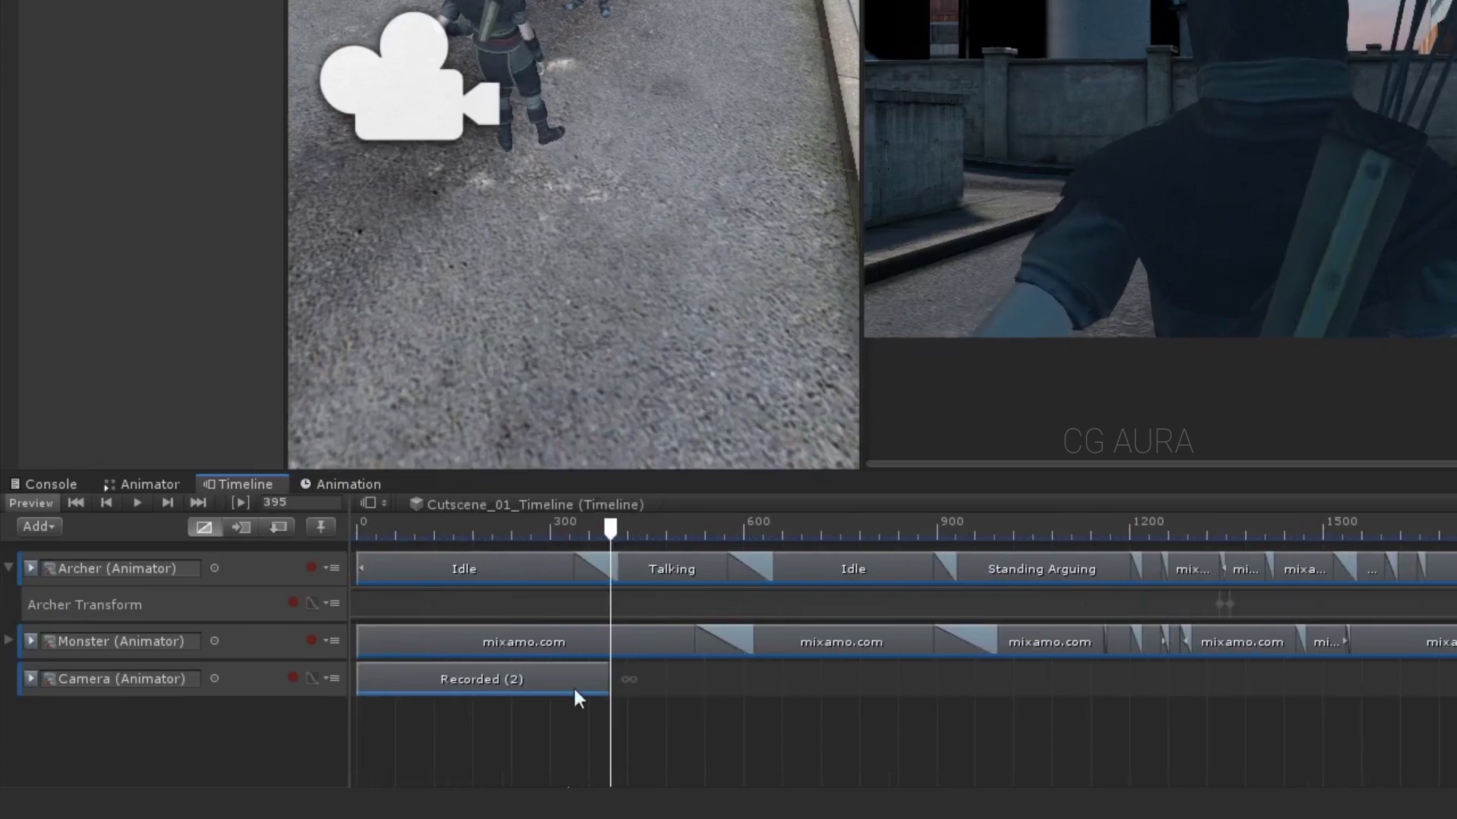
Record a new camera pose past the characters, looking over the monster's shoulder
left_click(292, 676)
scroll(823, 755, "down", 5)
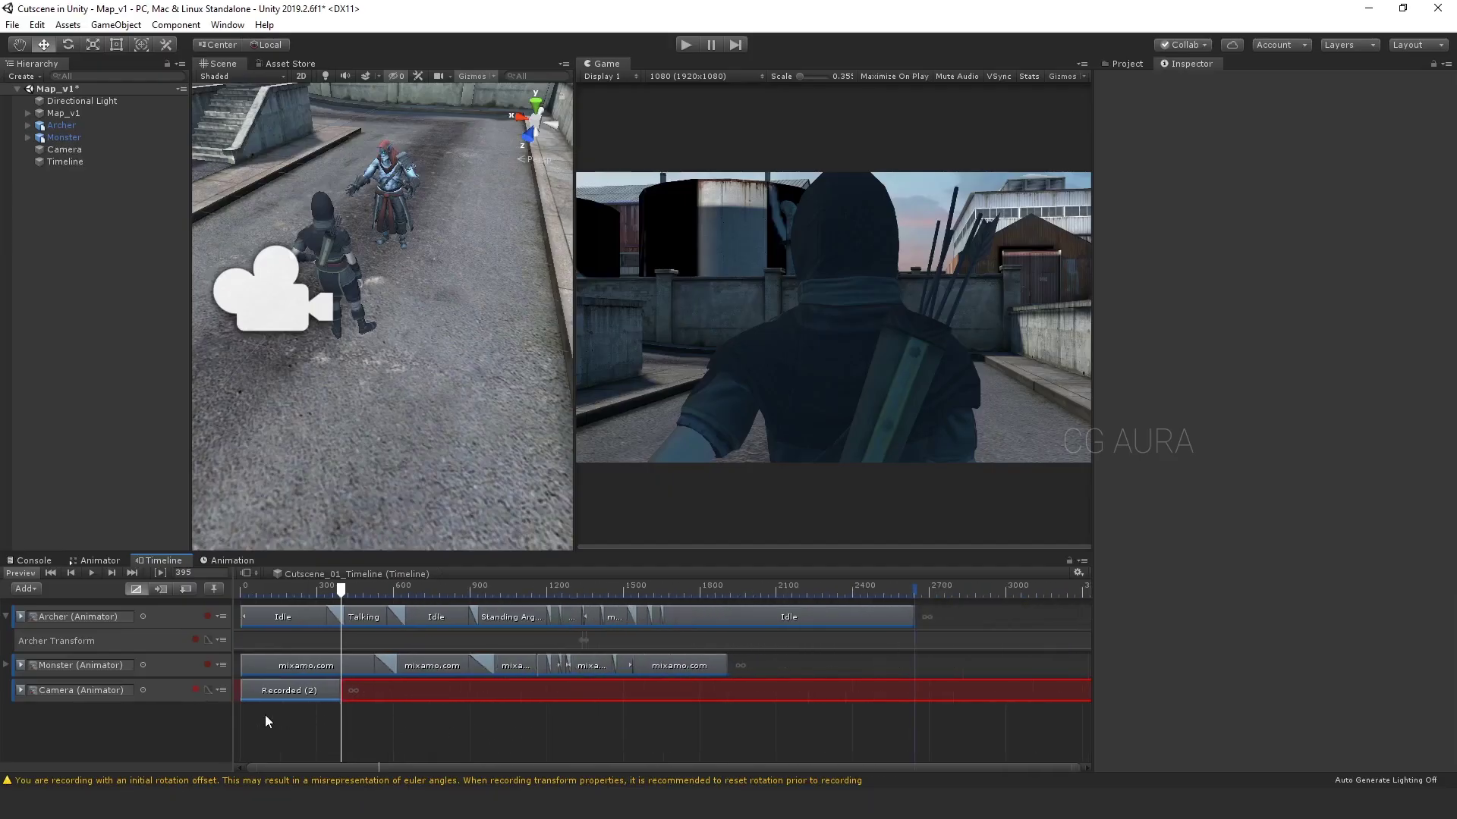
left_click(265, 296)
scroll(350, 257, "down", 3)
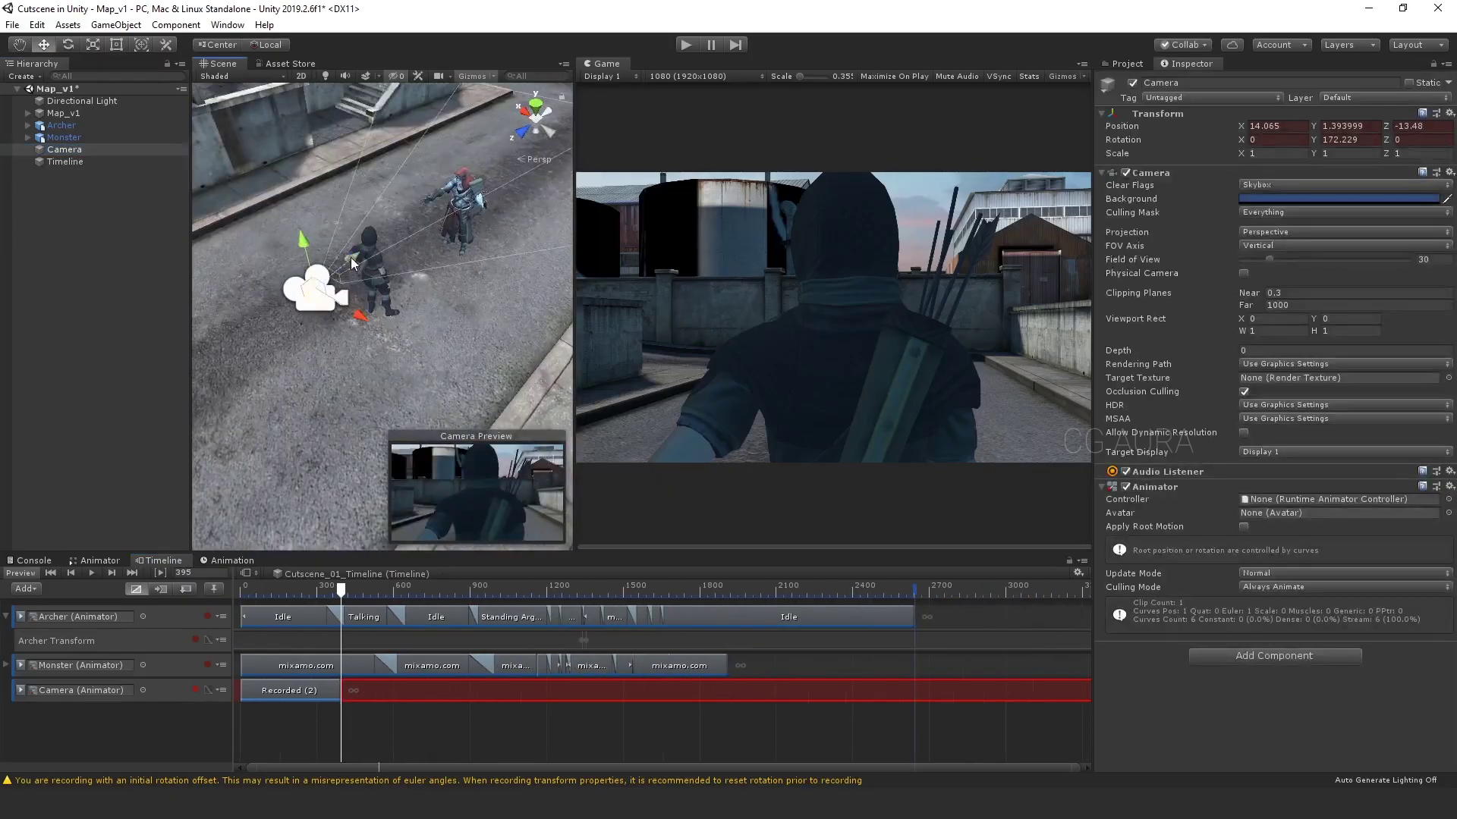
left_click_drag(350, 257, 424, 285)
left_click(1350, 140)
type("0")
left_click_drag(470, 345, 540, 340)
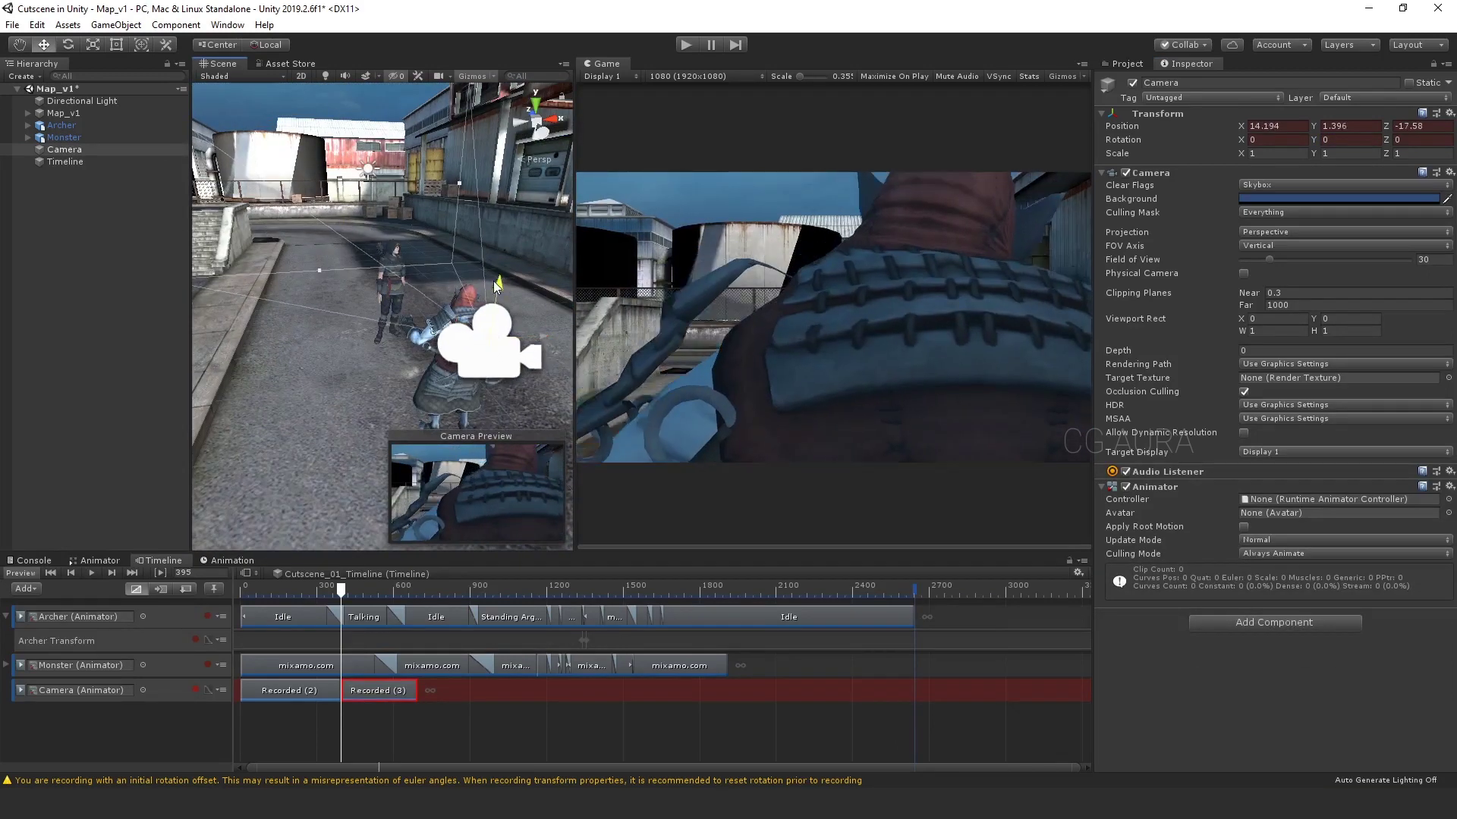
left_click_drag(493, 282, 493, 279)
left_click(196, 690)
Shift the start of the Recorded (3) clip to frame 393 and move the playhead to frame 628
left_click_drag(341, 593, 343, 594)
left_click(361, 691)
scroll(321, 708, "up", 4)
scroll(339, 708, "up", 2)
left_click_drag(380, 691, 378, 691)
left_click_drag(364, 593, 481, 594)
Record a further camera pose near frame 628, turning the camera to about 27 degrees
left_click(195, 690)
left_click_drag(511, 689, 510, 689)
left_click(490, 349)
right_click_drag(379, 303, 364, 326)
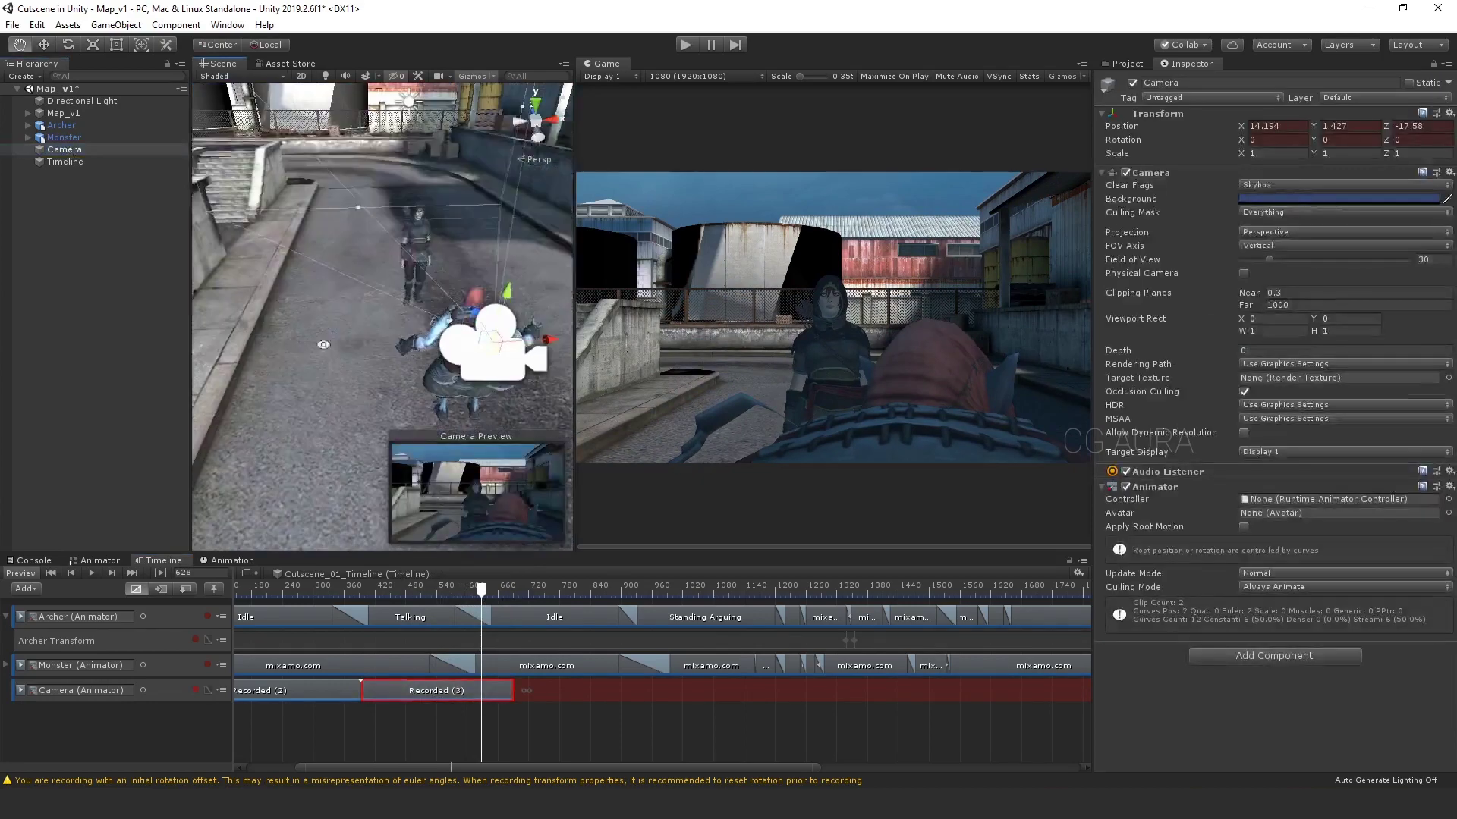
left_click_drag(535, 356, 456, 364)
left_click_drag(1313, 139, 1357, 140)
left_click_drag(437, 372, 443, 384)
mouse_move(481, 594)
left_mouse_down()
mouse_move(392, 594)
mouse_move(494, 591)
mouse_move(457, 594)
left_mouse_up()
left_click(196, 690)
Trim Recorded (3) to end at frame 628, then inspect the Camera track's animation curves
left_click(436, 690)
scroll(349, 718, "down", 3)
left_click_drag(483, 691, 463, 691)
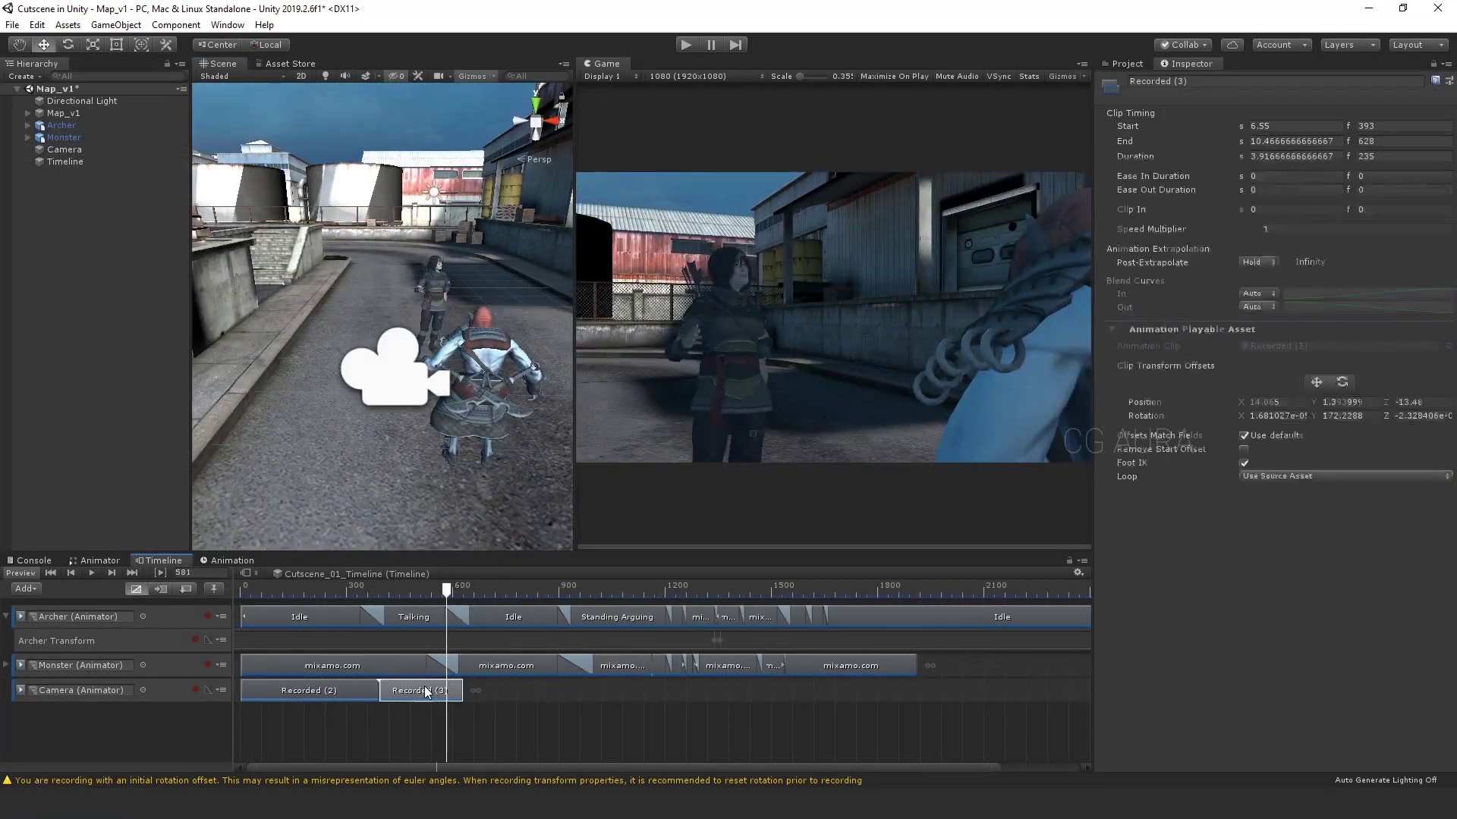
left_click(208, 690)
scroll(417, 717, "up", 3)
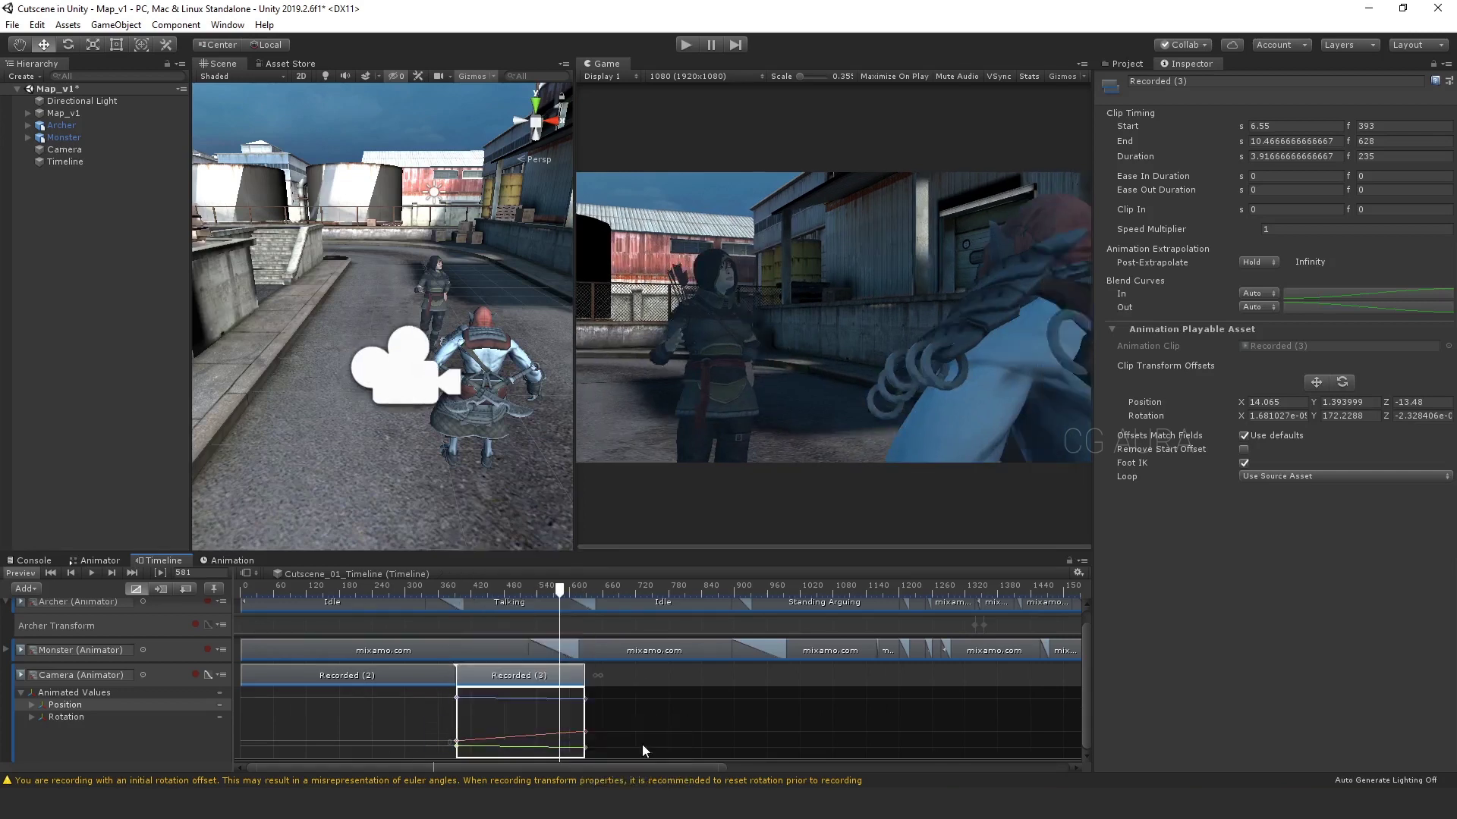
left_click(352, 677)
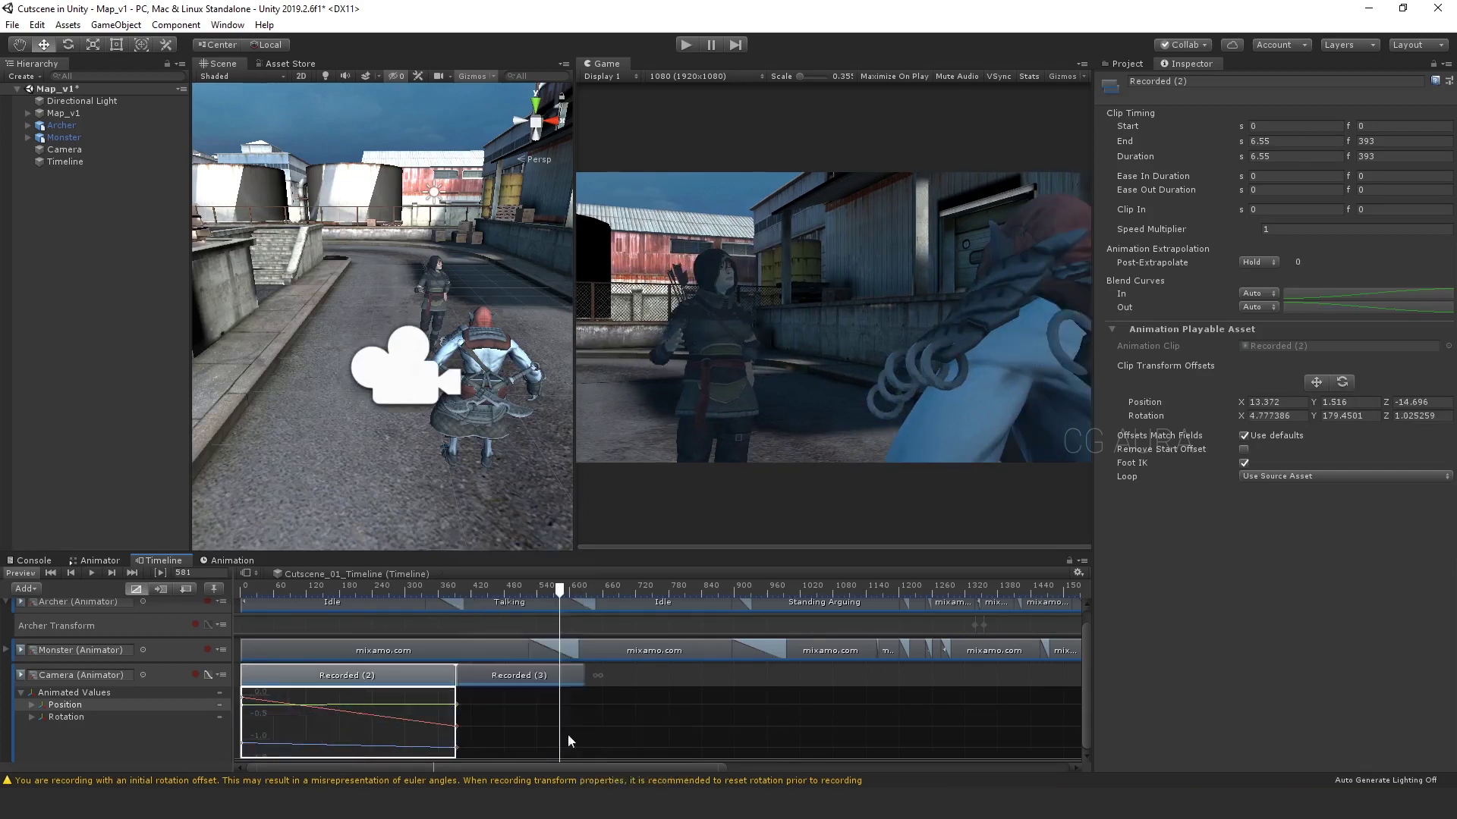
left_click(209, 674)
Clear the selection, rewind the timeline to the start and preview the shots
left_click(428, 600)
left_click_drag(425, 594, 238, 594)
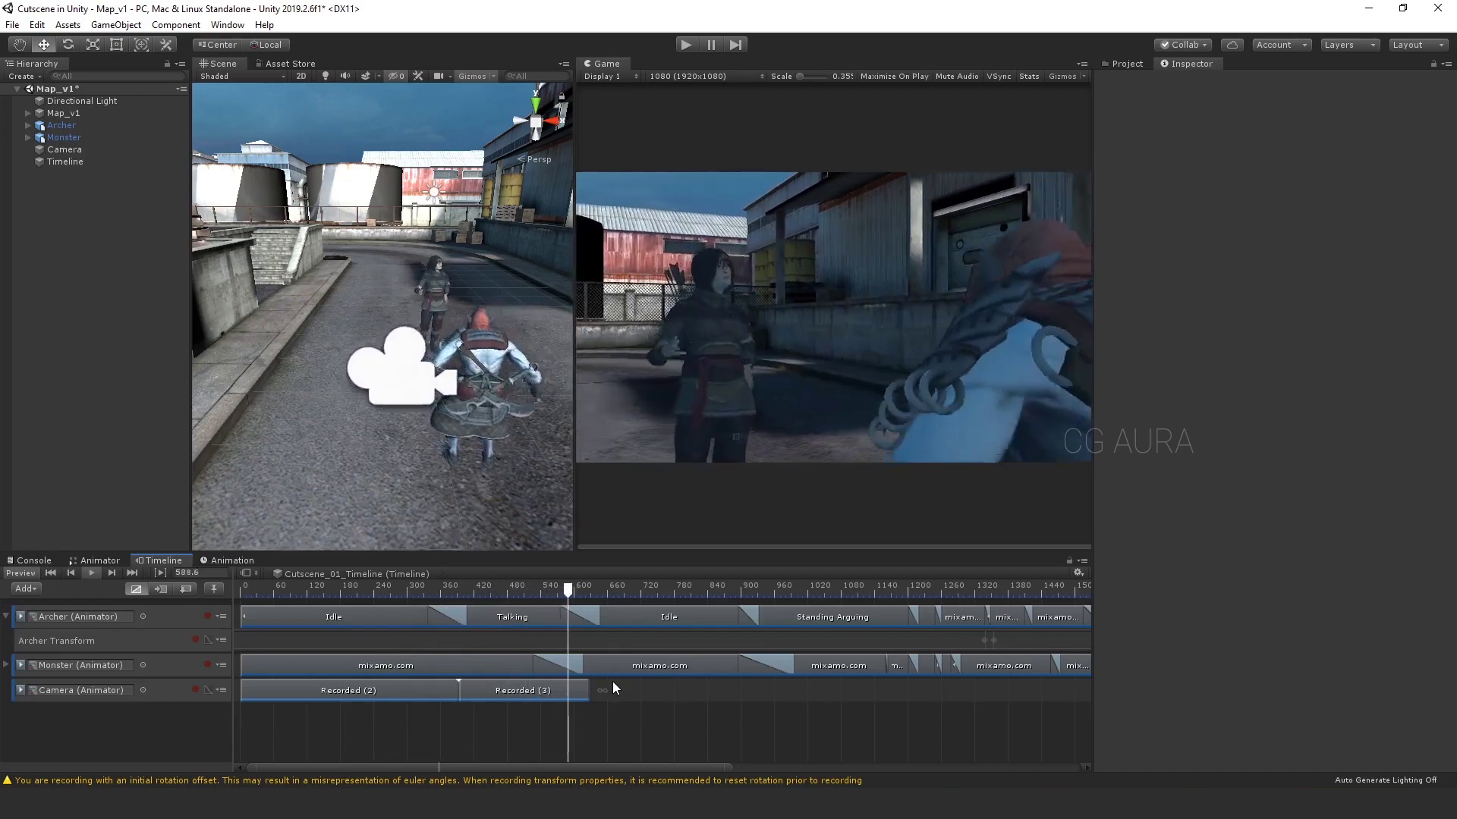
key("space")
Record successive camera shots as Recorded (4), (5) and (6) along the Camera track
left_click(195, 691)
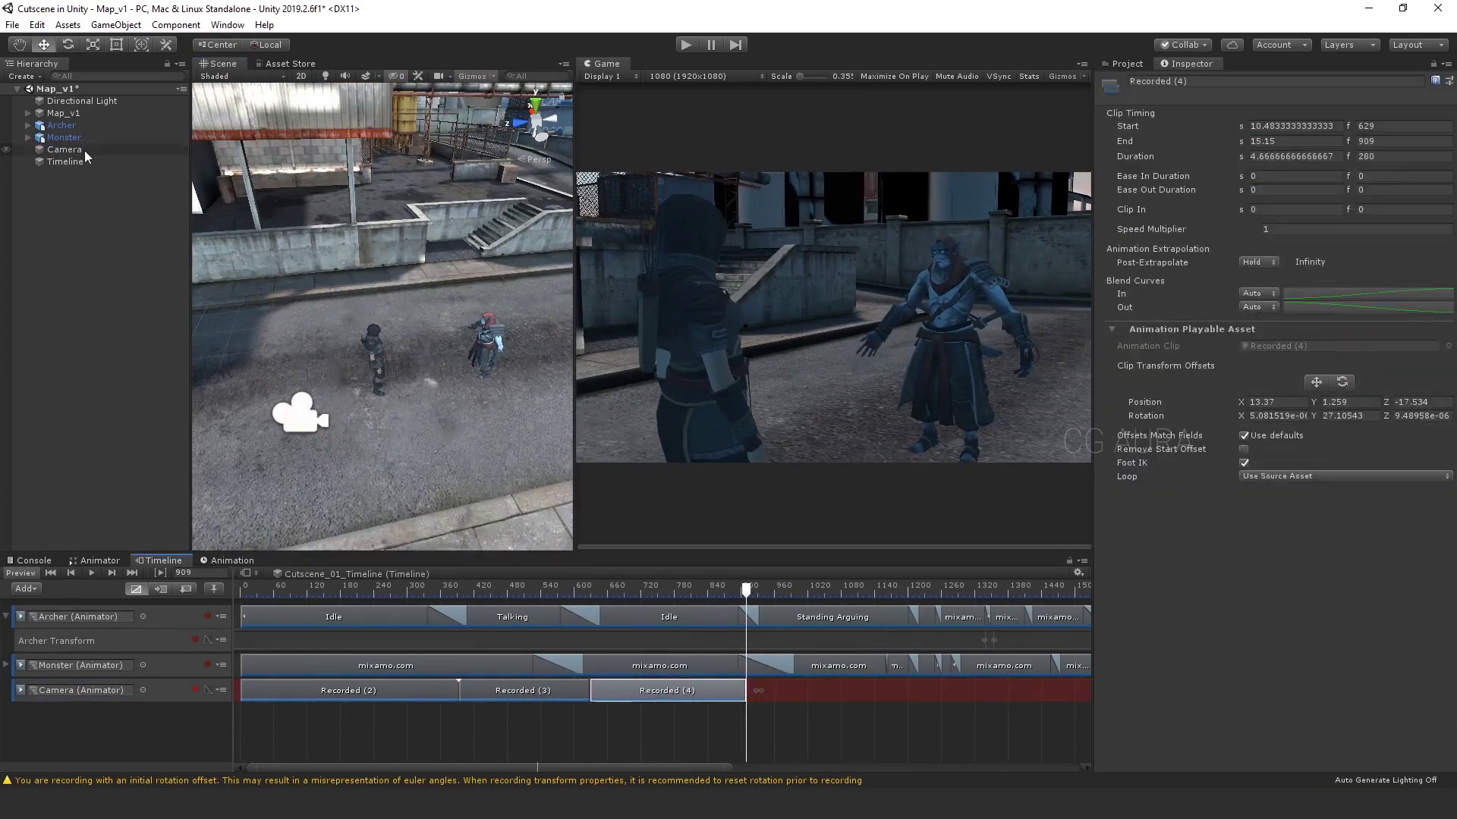
left_click(195, 690)
left_click(899, 590)
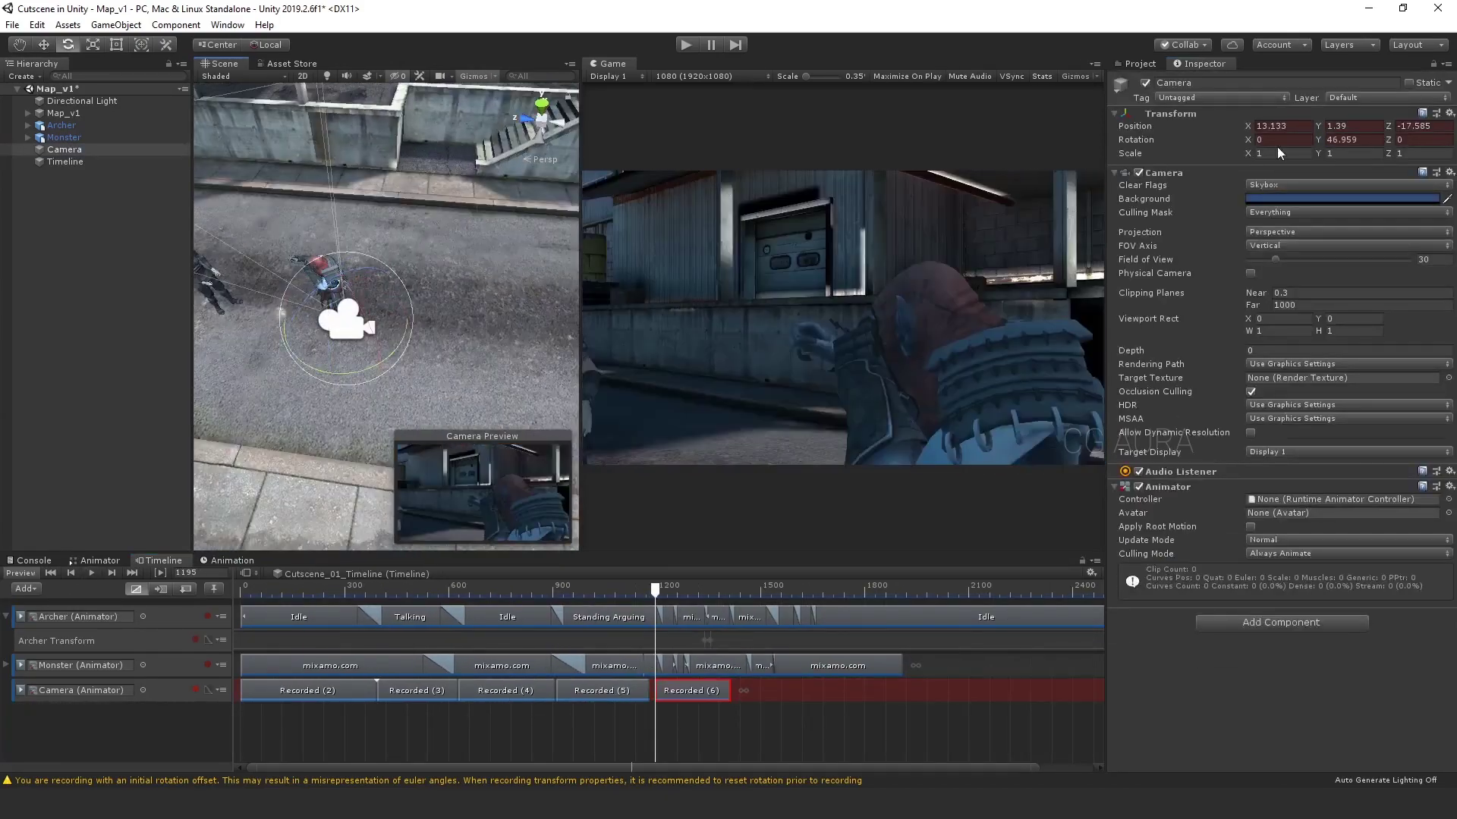
left_click(692, 593)
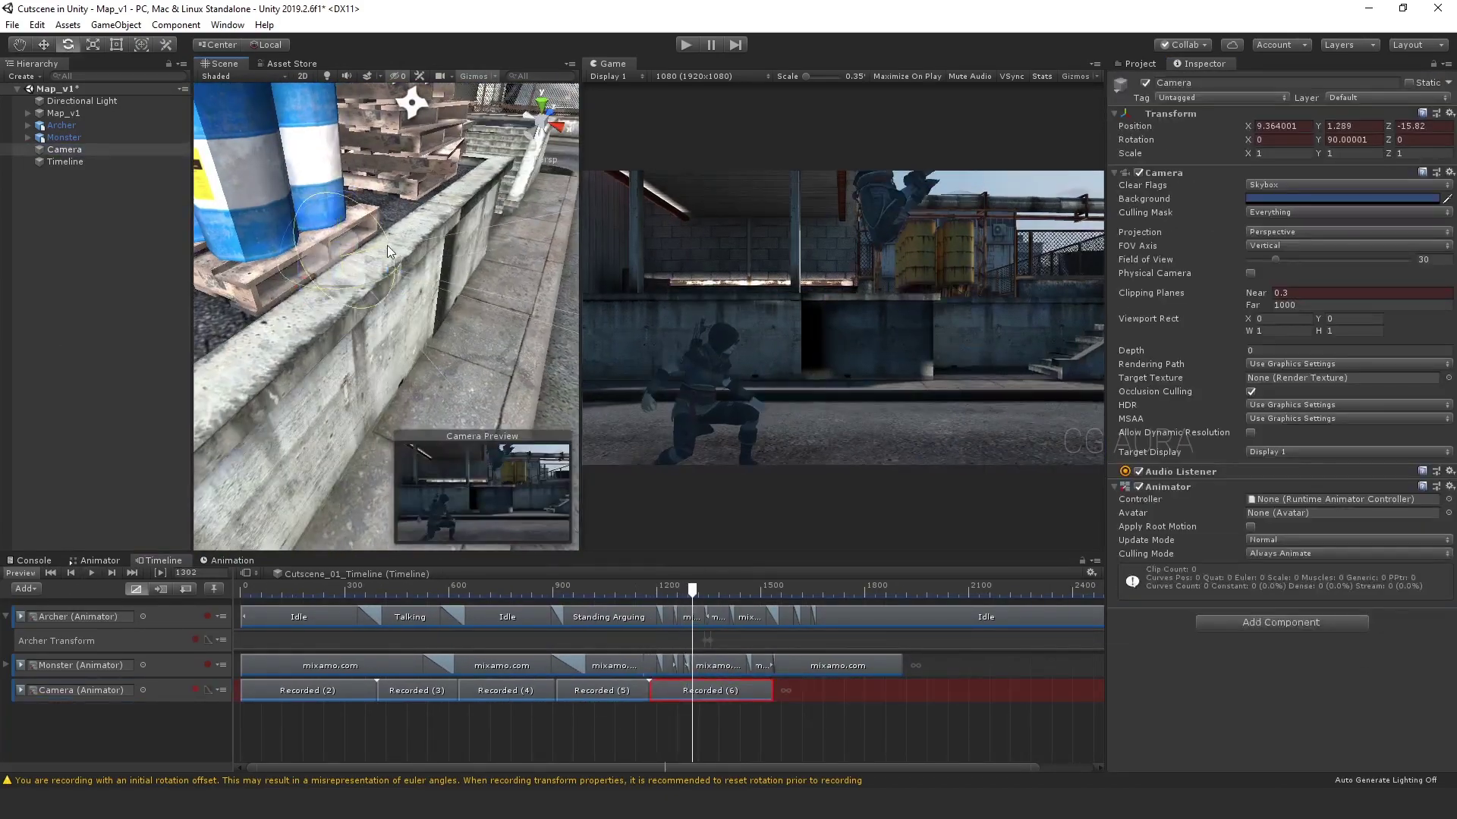
right_click_drag(387, 244, 325, 339)
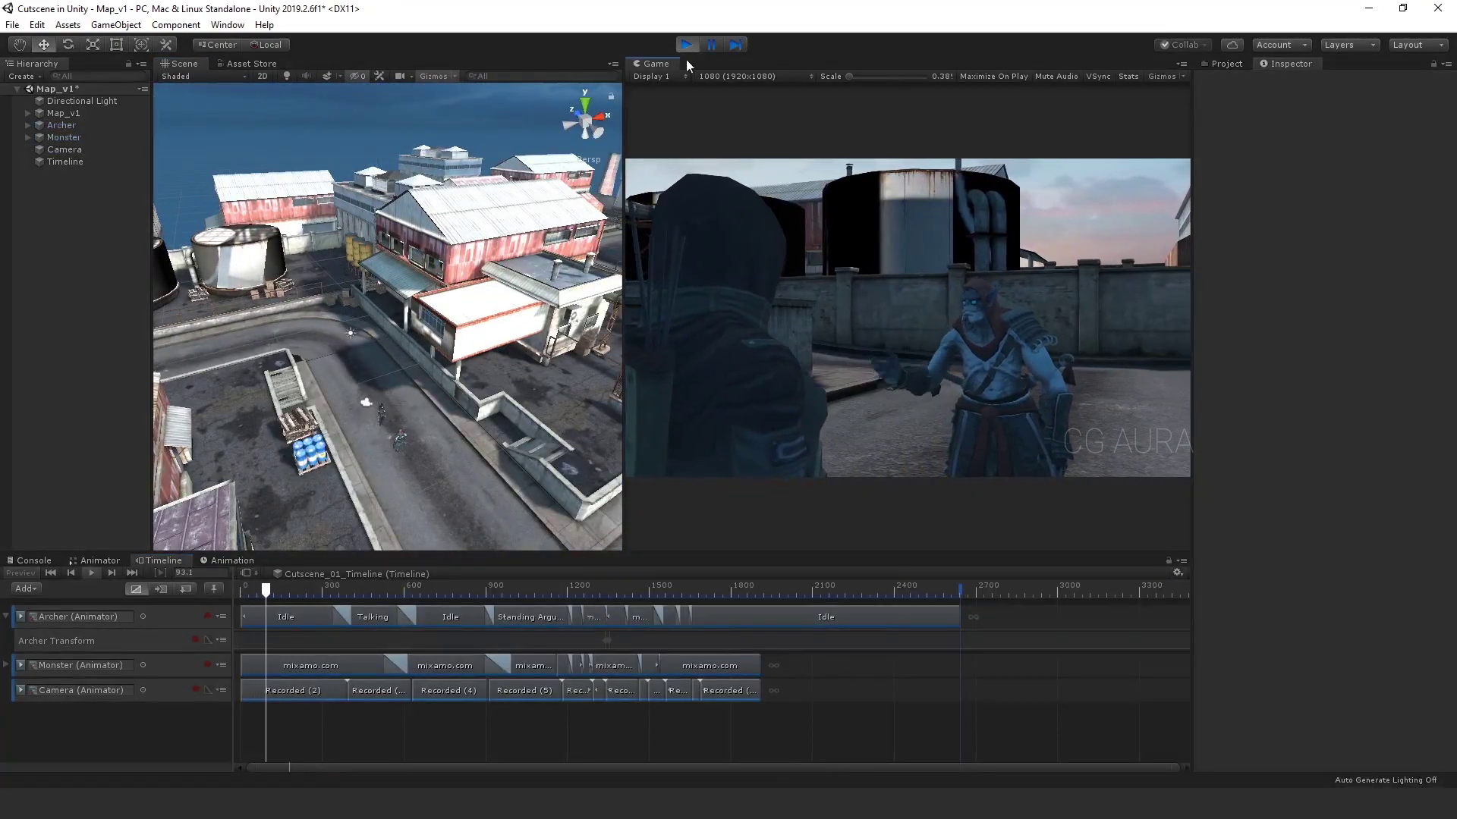
Exit Play mode and add an Audio Track to the cutscene Timeline
left_click(686, 44)
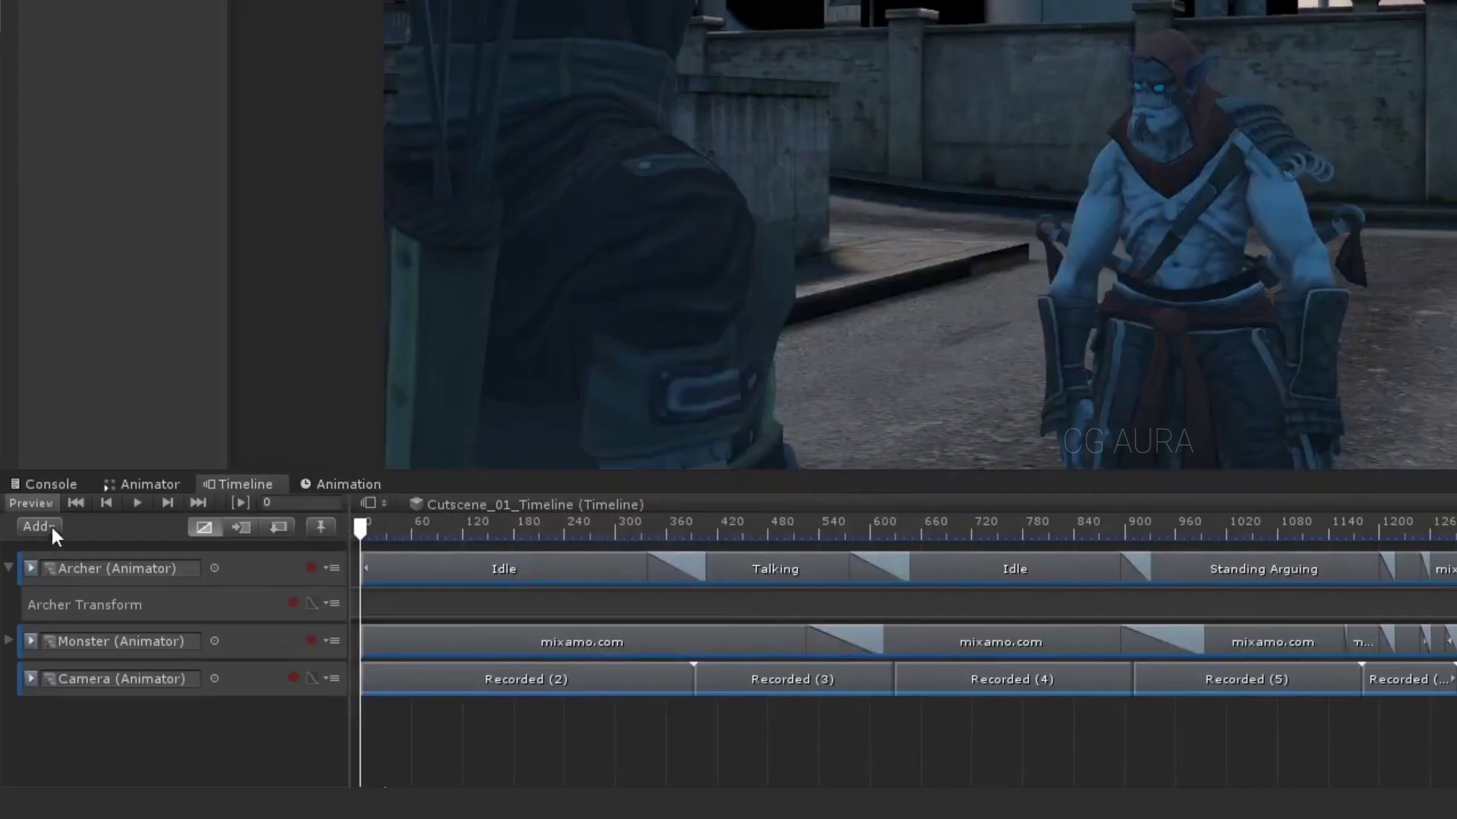
left_click(34, 589)
left_click(104, 654)
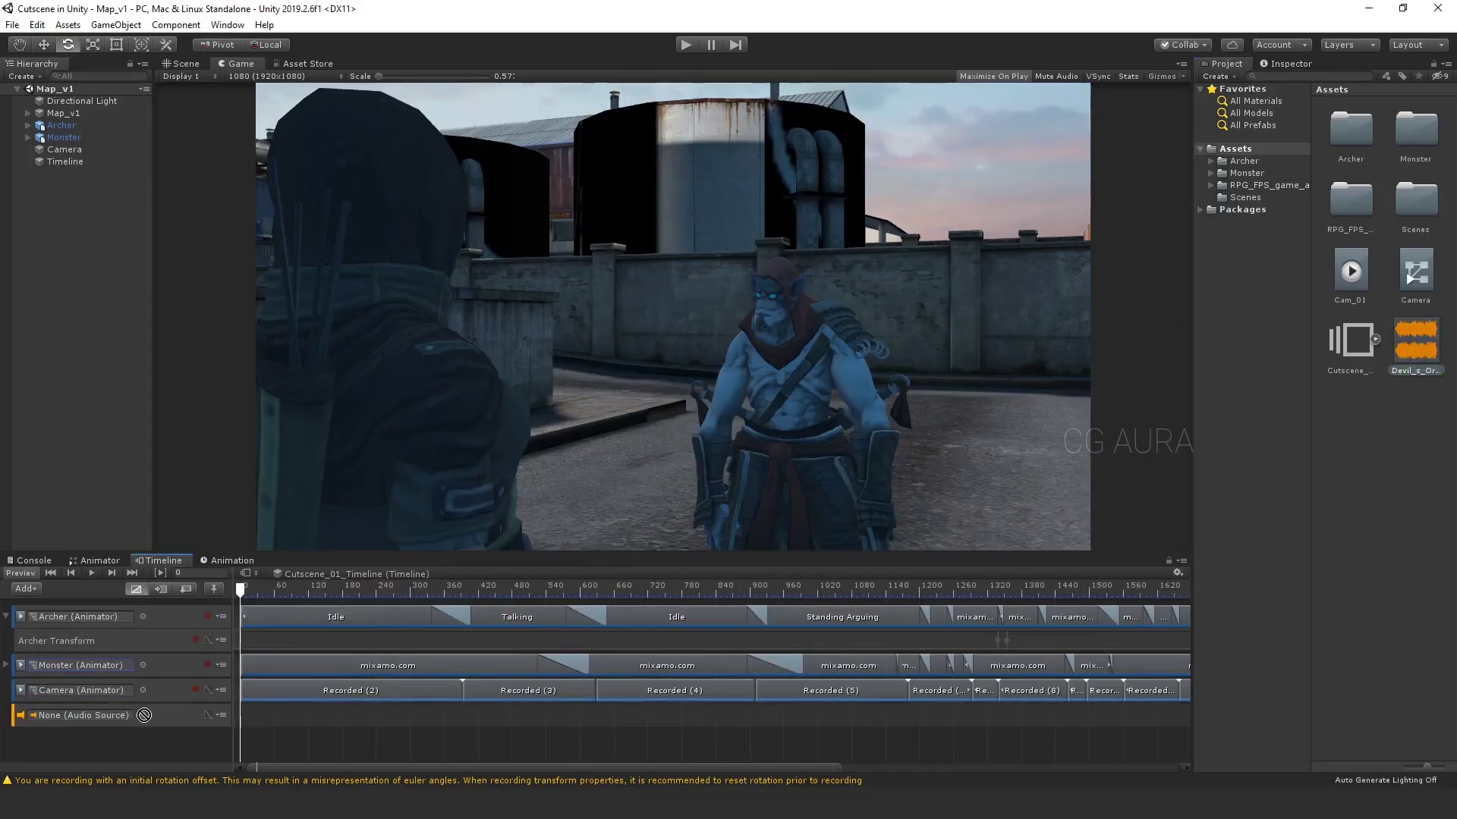
Place Devil_s_Organ in the scene, bind it to the audio track, and play the cutscene
left_click_drag(171, 311, 47, 207)
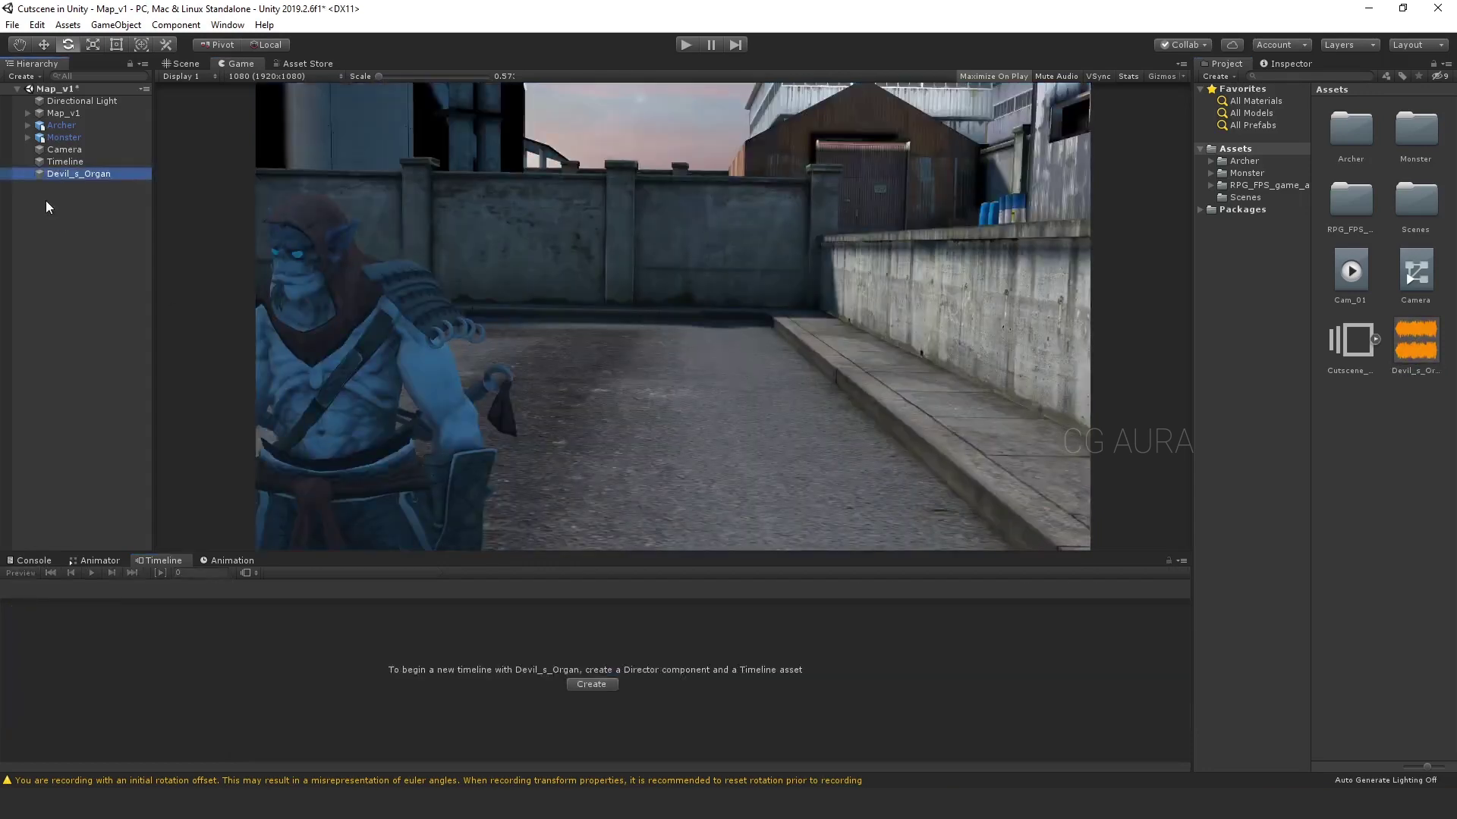
left_click(68, 162)
left_click(142, 714)
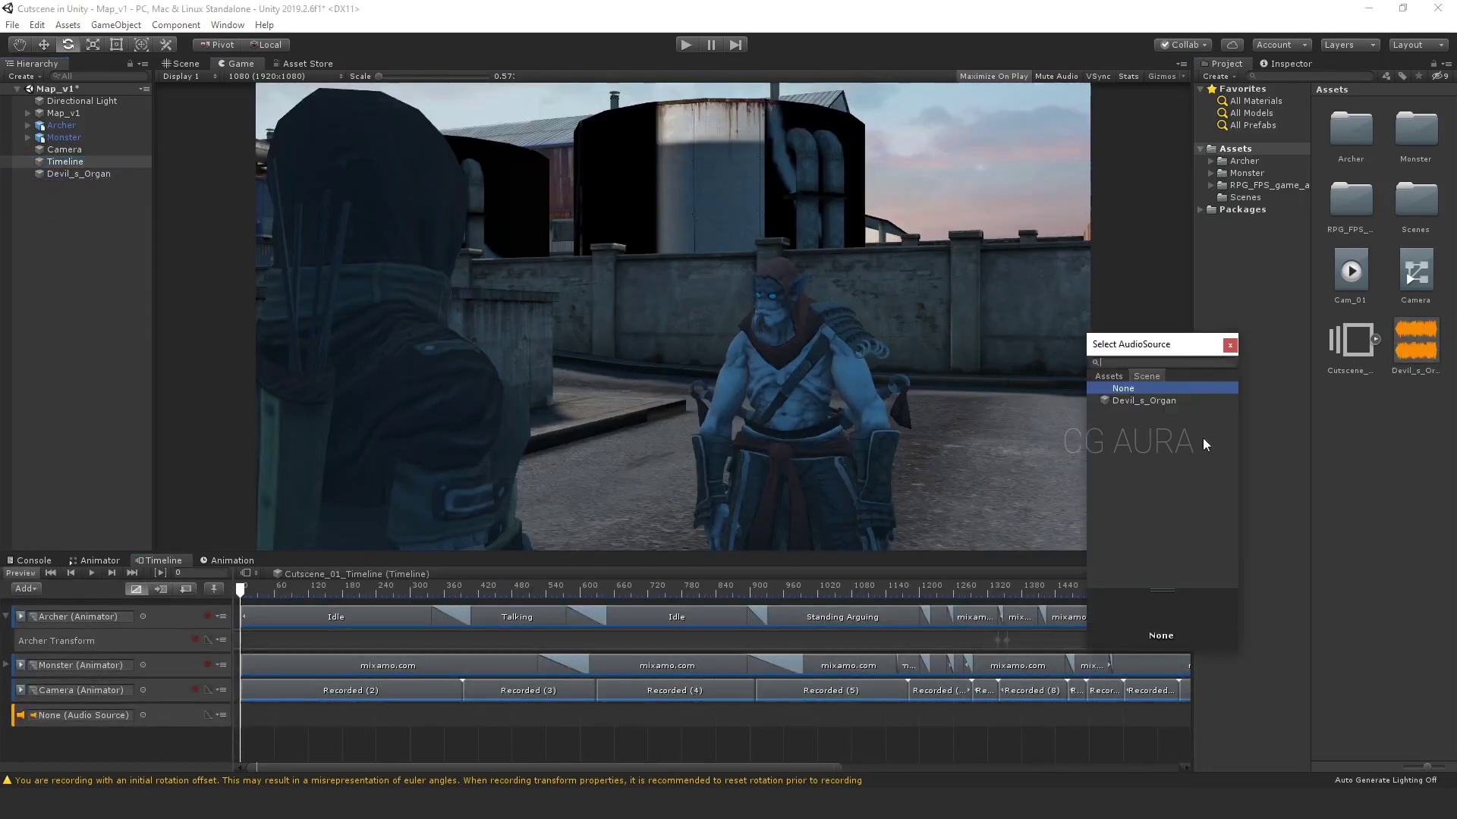
left_click(1145, 401)
left_click(266, 734)
key("space")
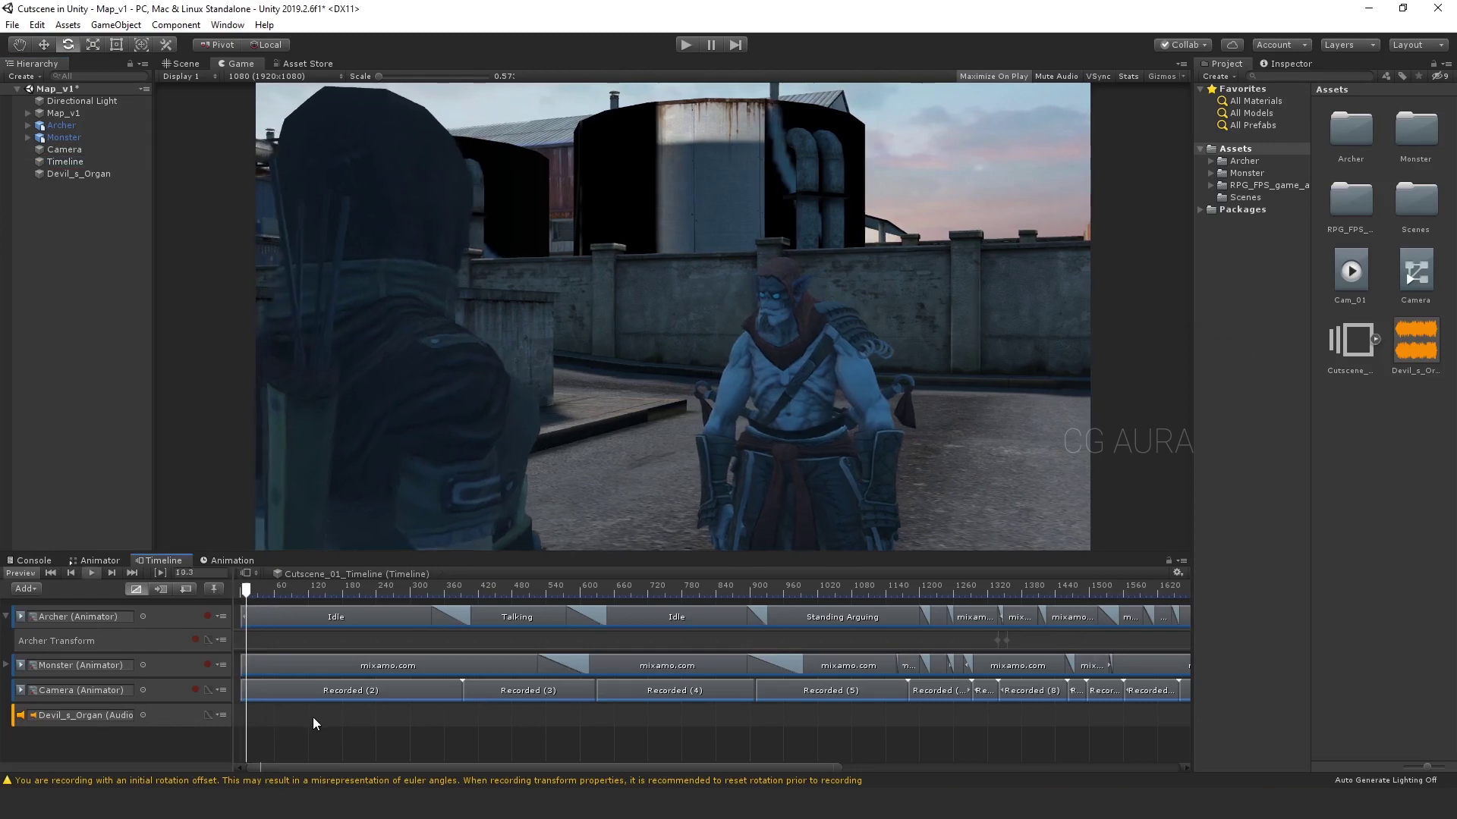
left_click(676, 42)
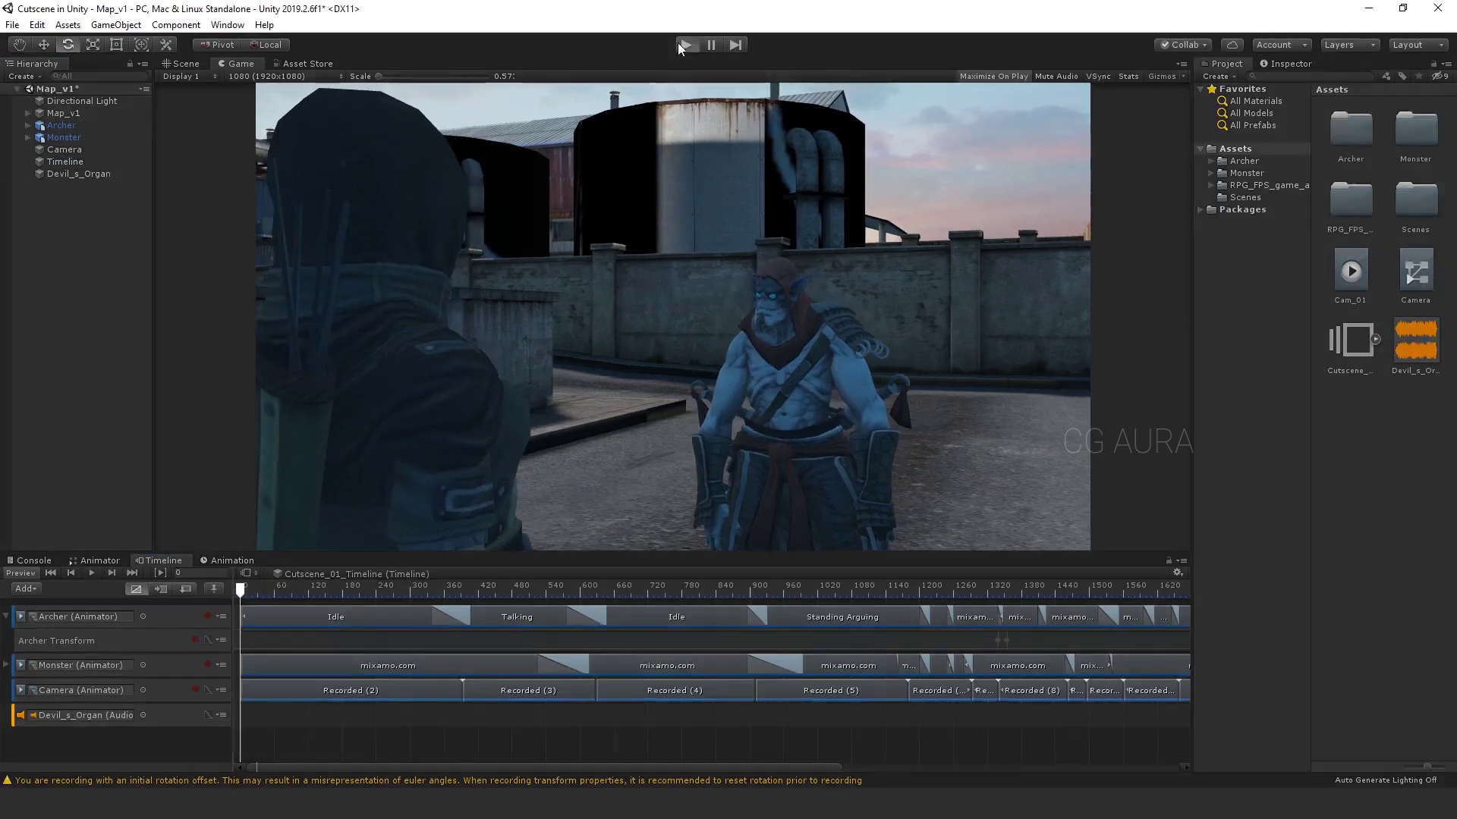